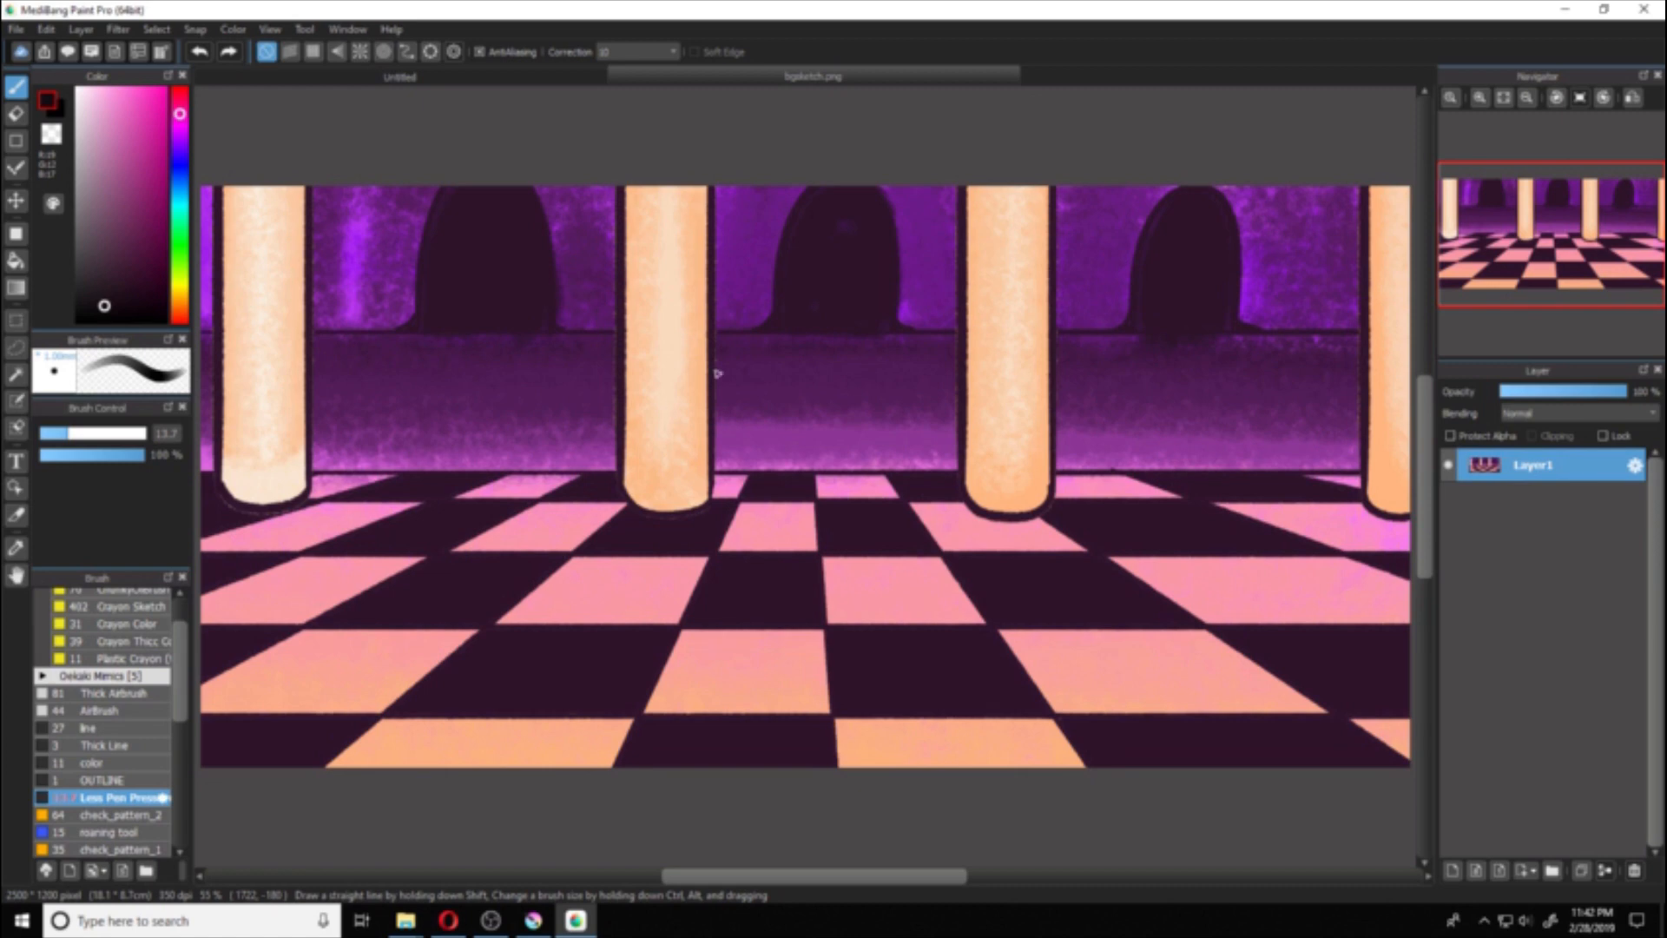
Step: Switch to Krita and dismiss the dialog for creating a new document
left_click(533, 921)
left_click(537, 924)
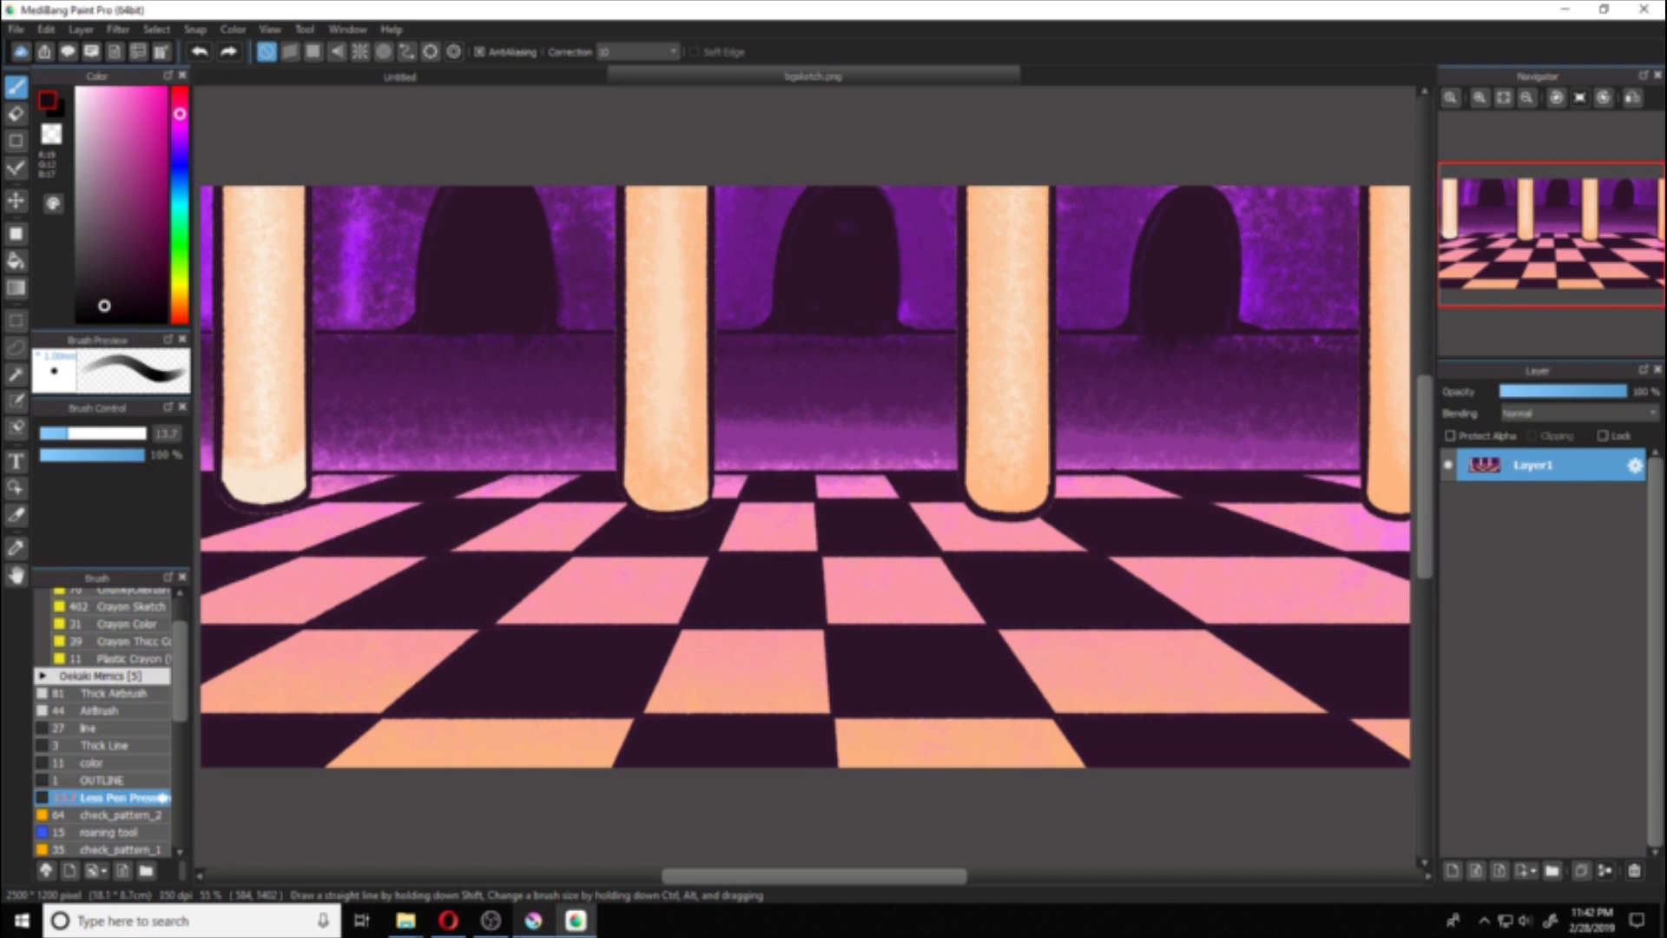
mouse_move(533, 922)
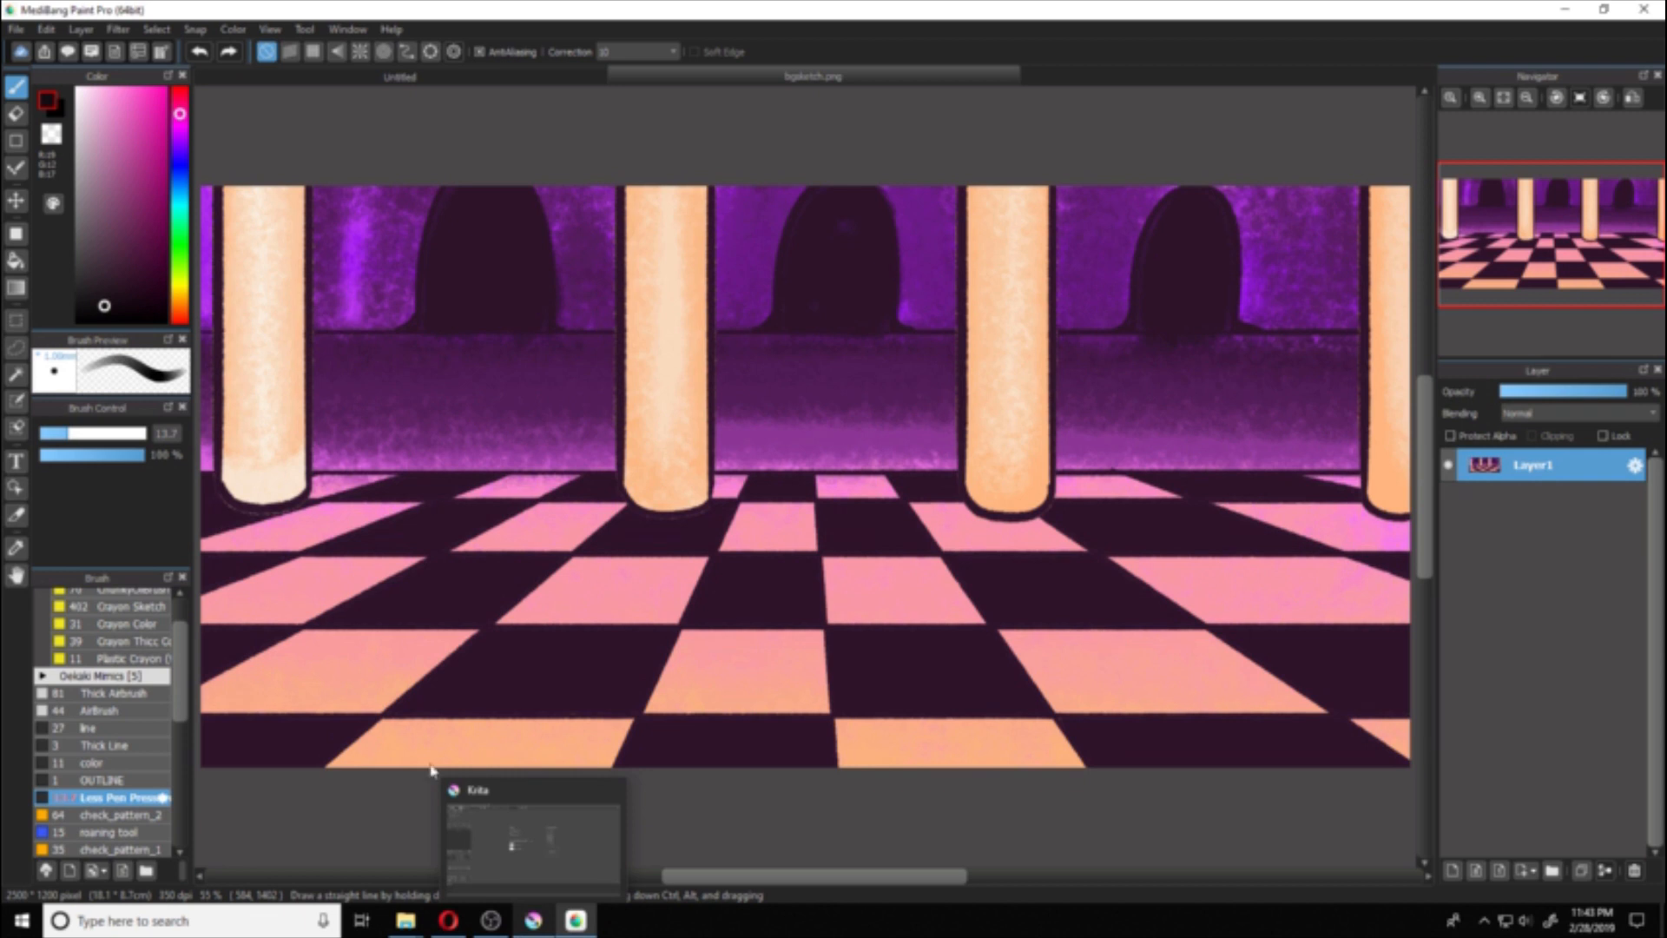
left_click(514, 839)
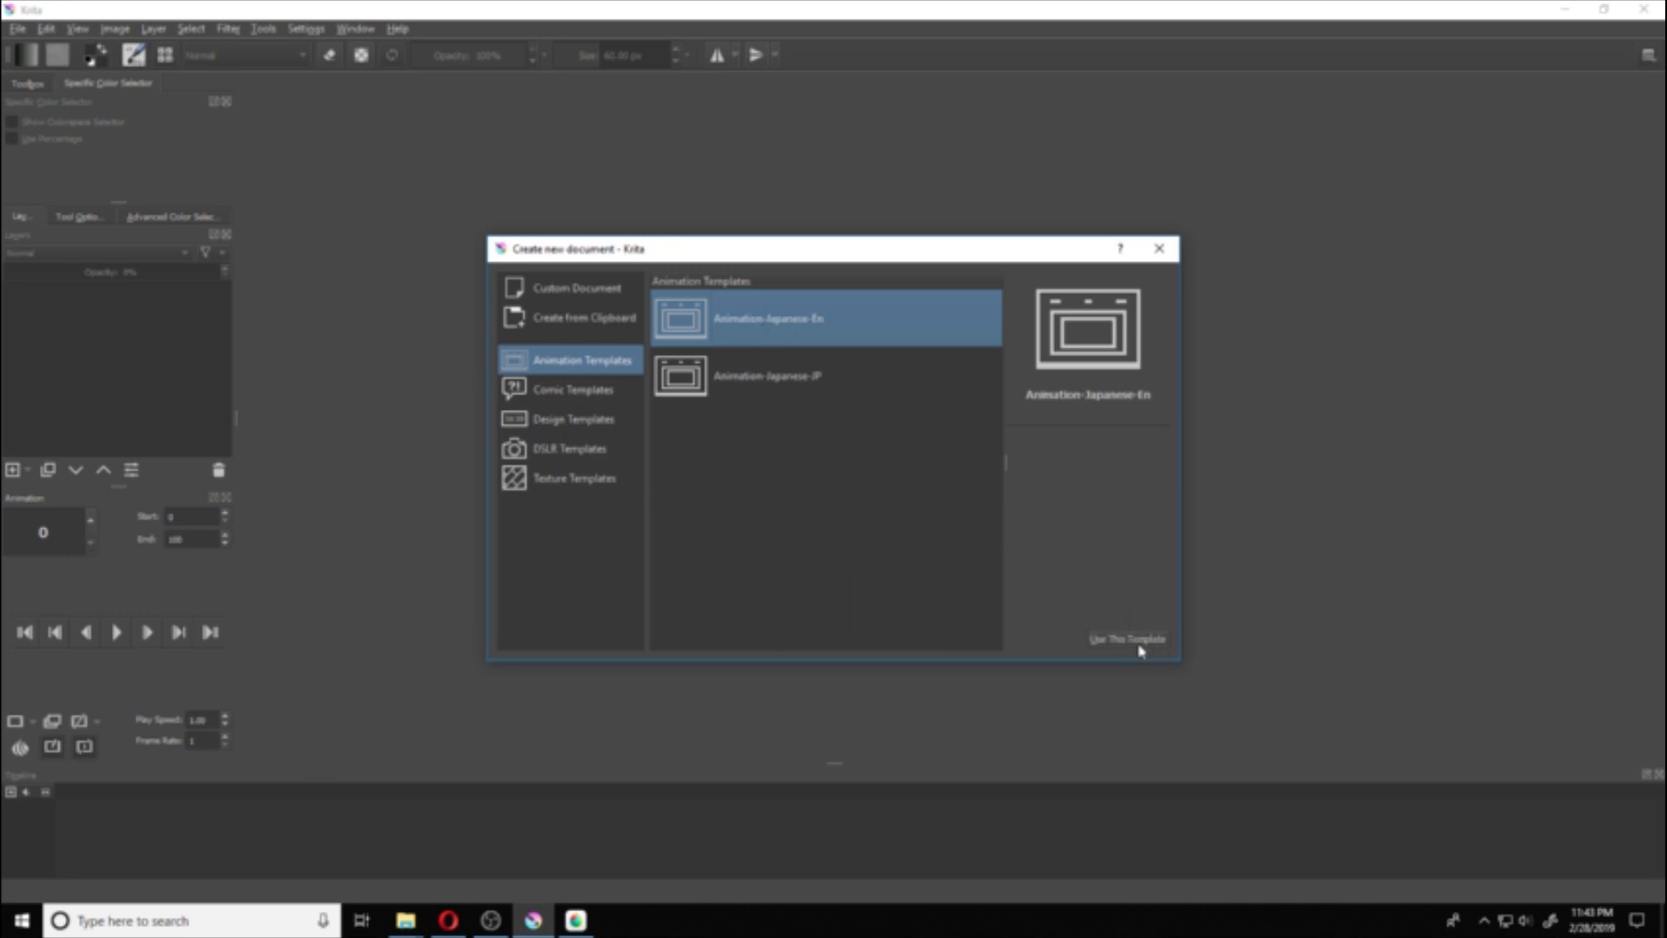
left_click(1159, 249)
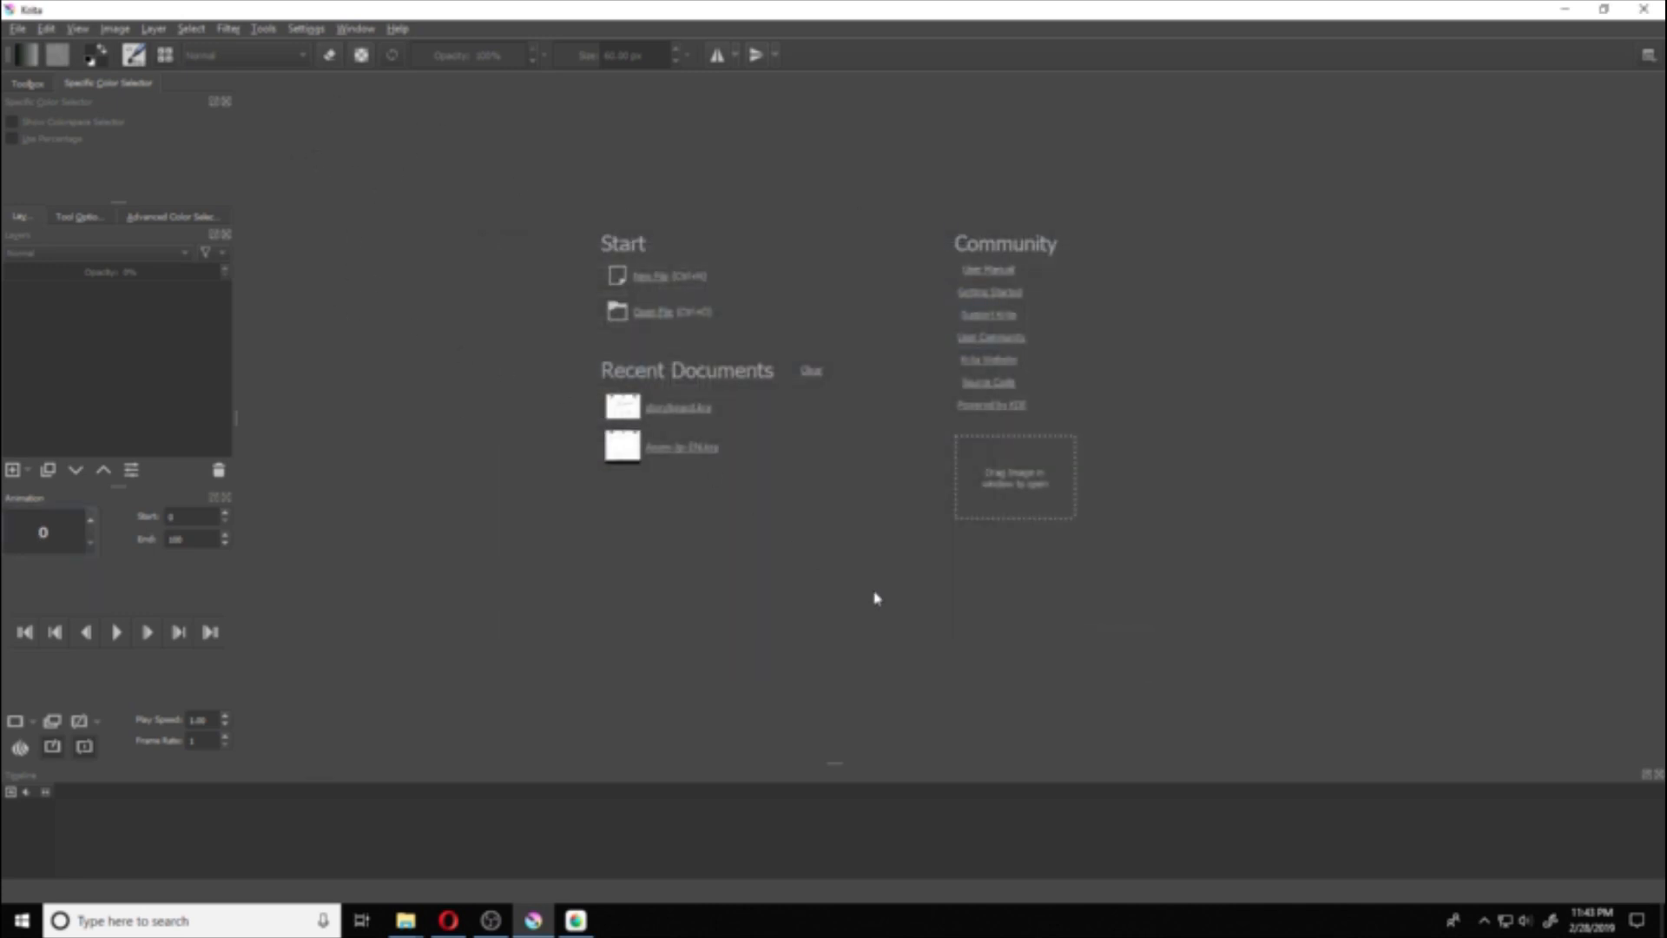
Step: View the About Krita information and close it
left_click(391, 31)
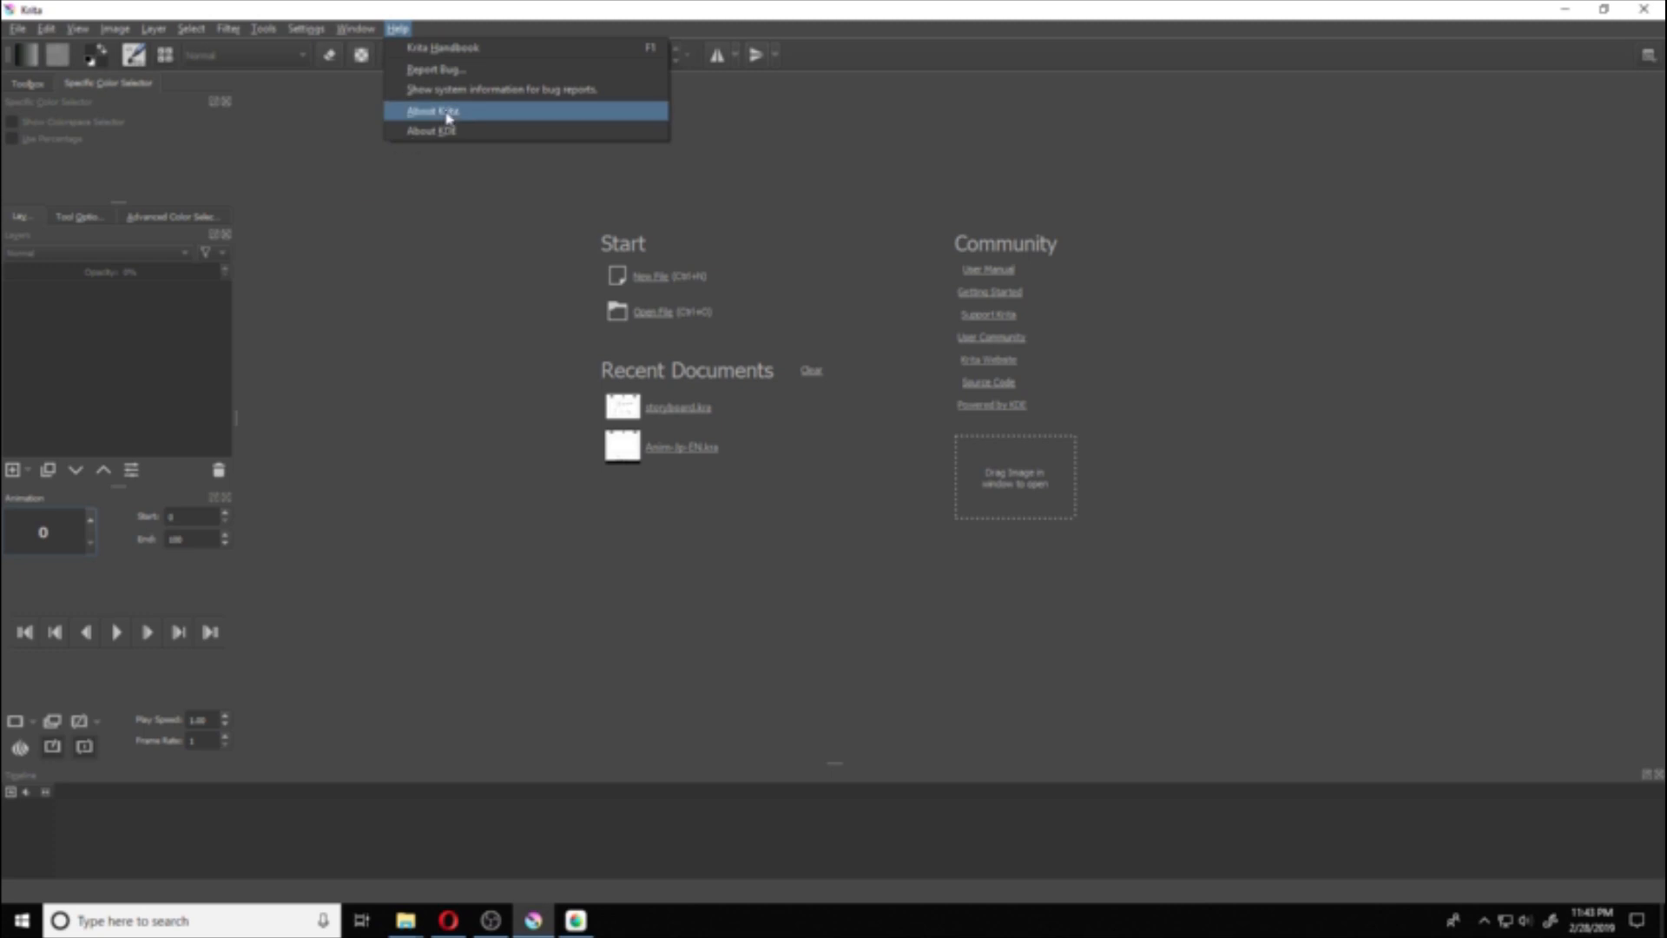
key("Escape")
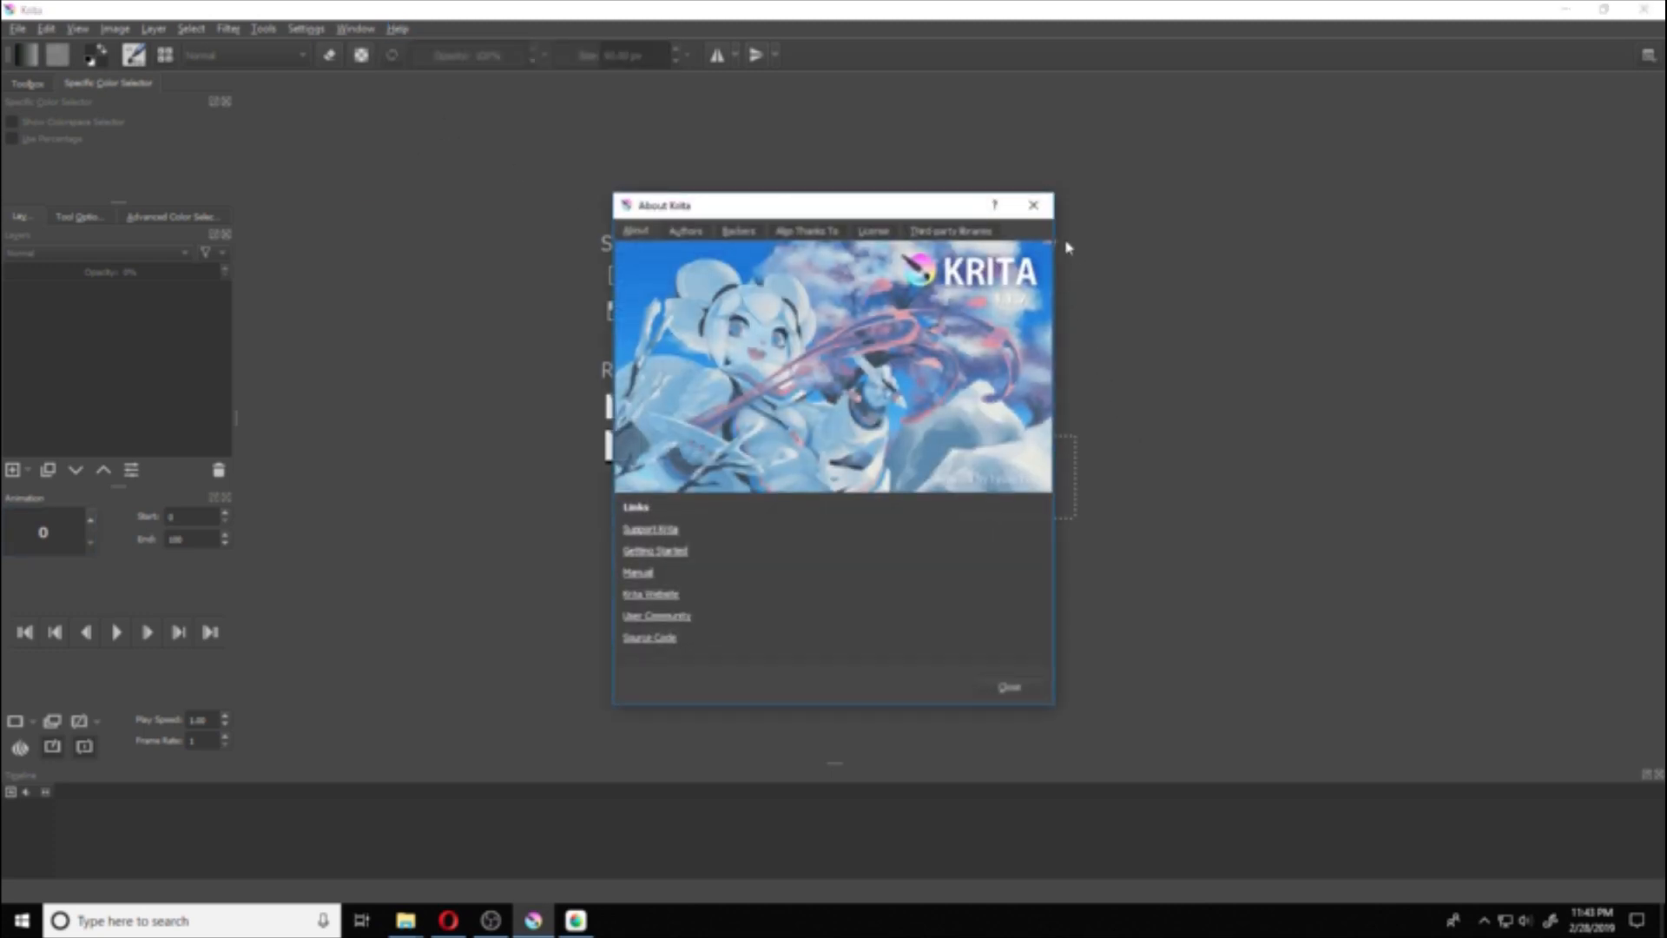
left_click(1033, 205)
Step: Create a new document from the Animation-Japanese-En animation template
left_click(19, 29)
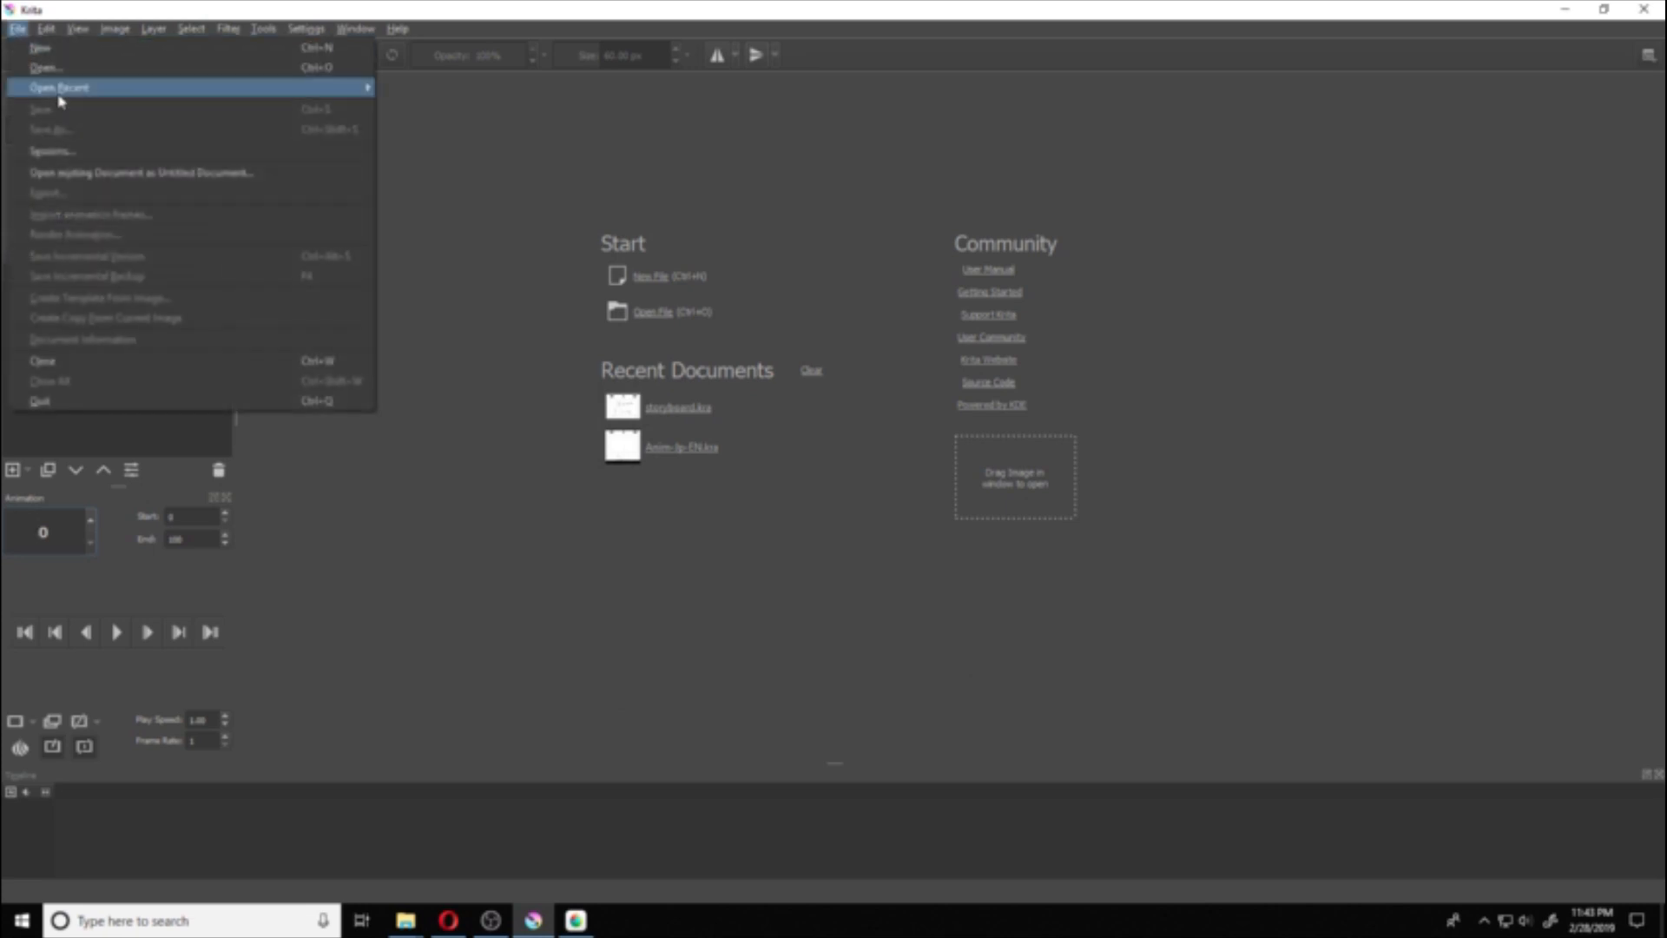
left_click(48, 49)
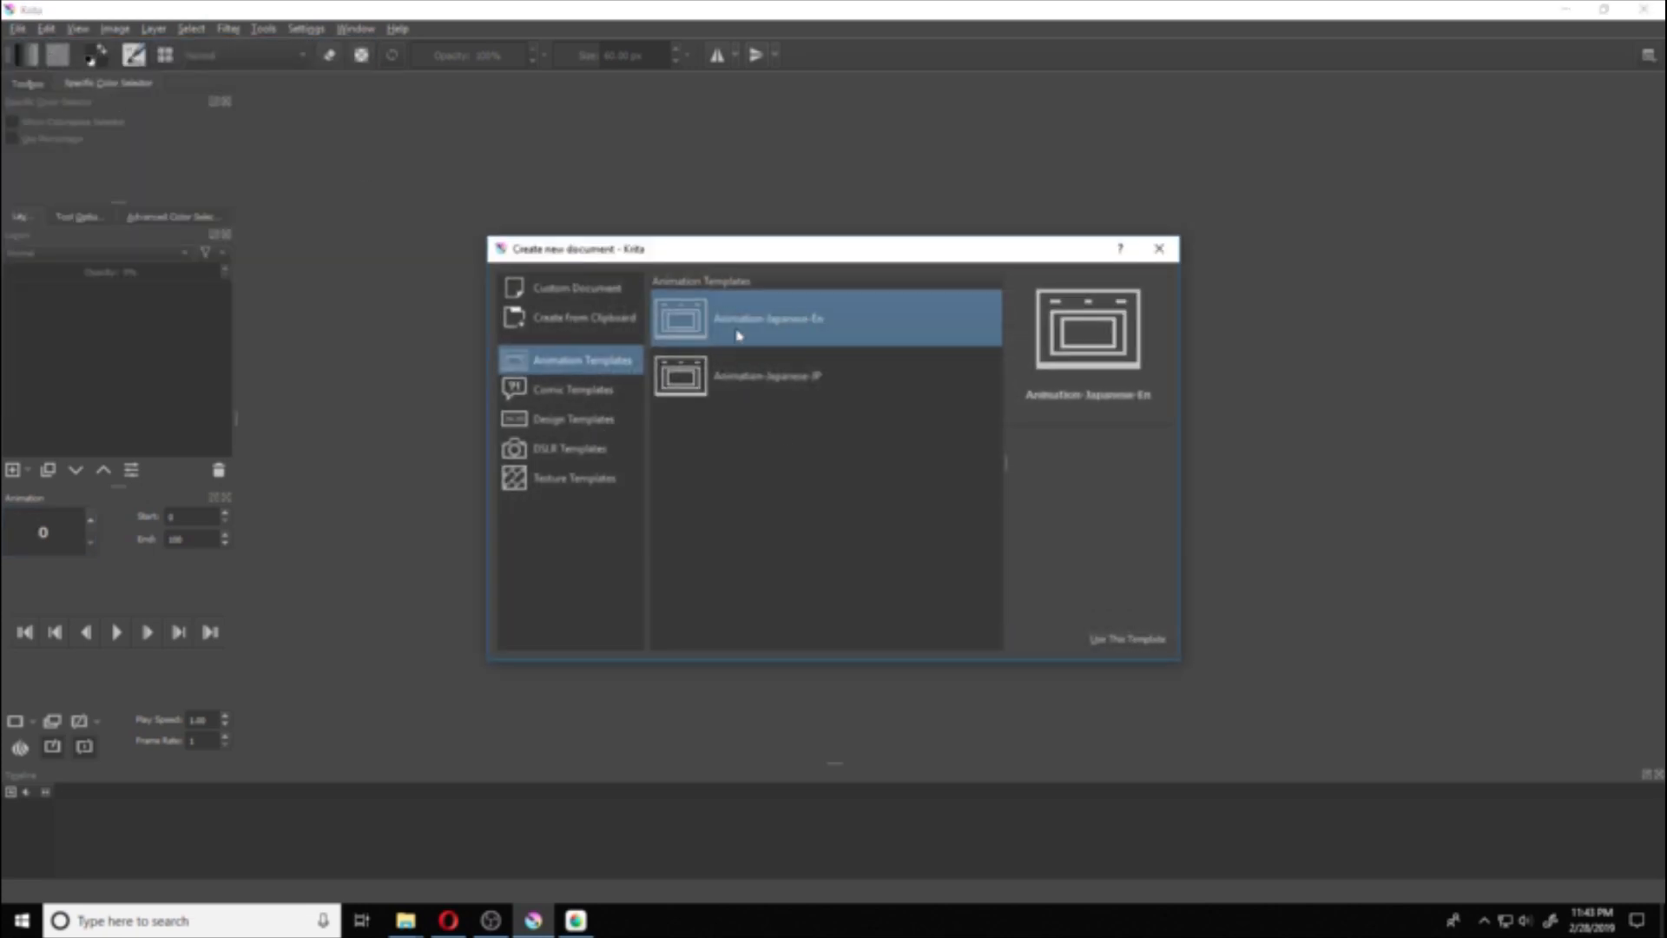
left_click(1124, 643)
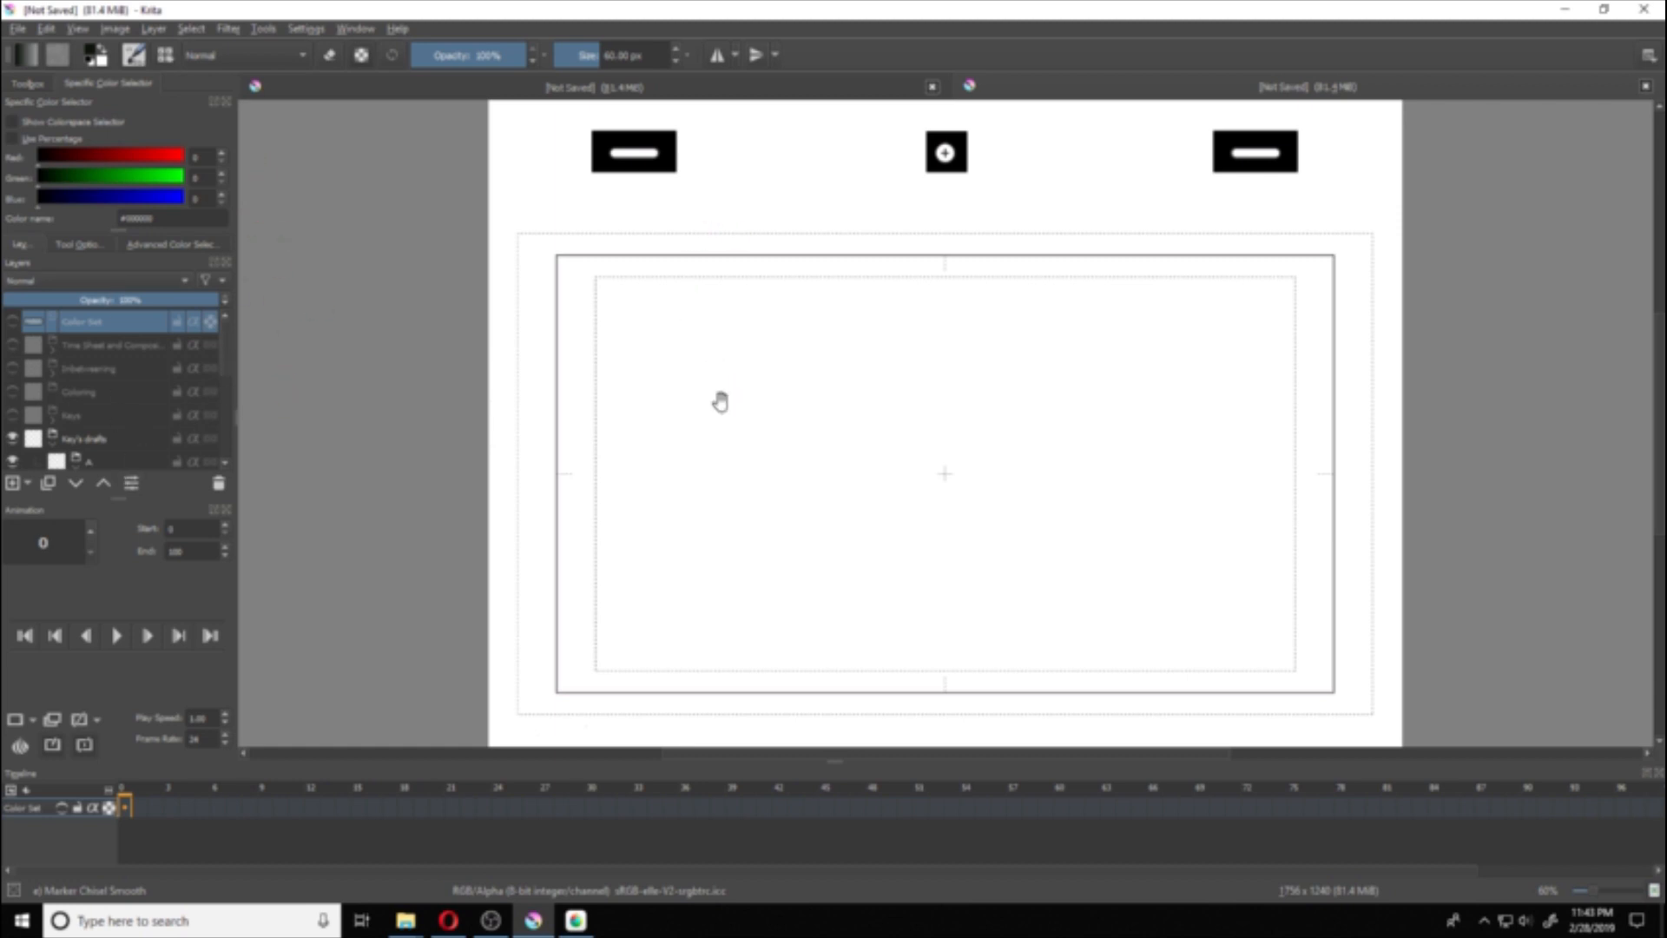
left_click_drag(718, 399, 562, 383)
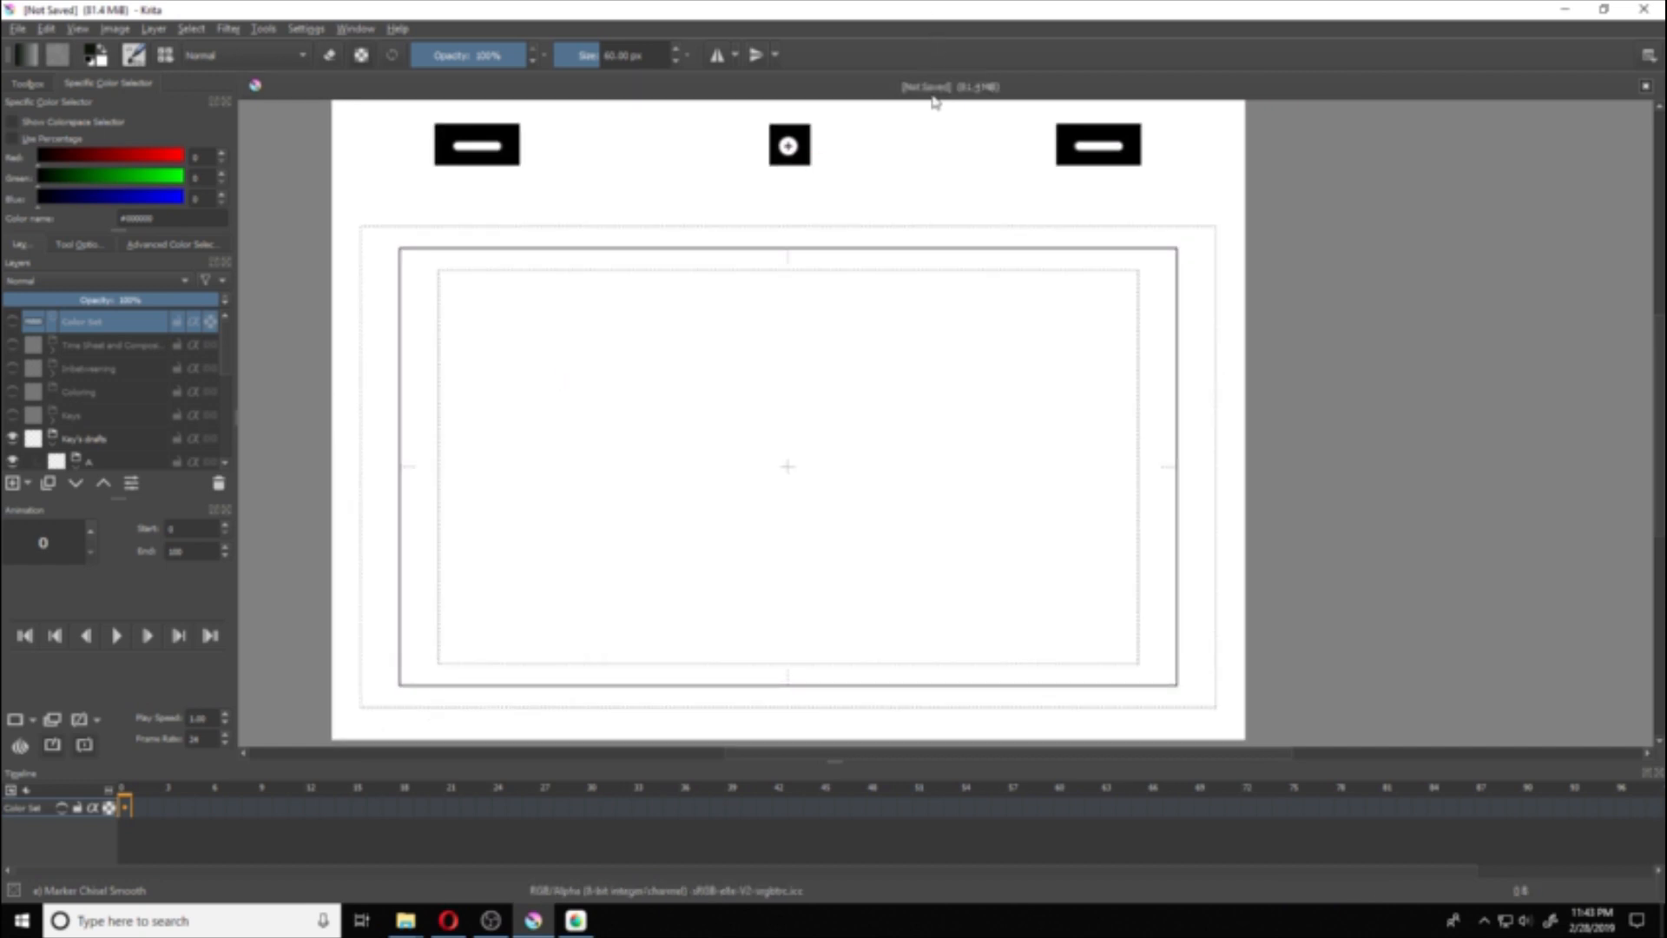
left_click(931, 87)
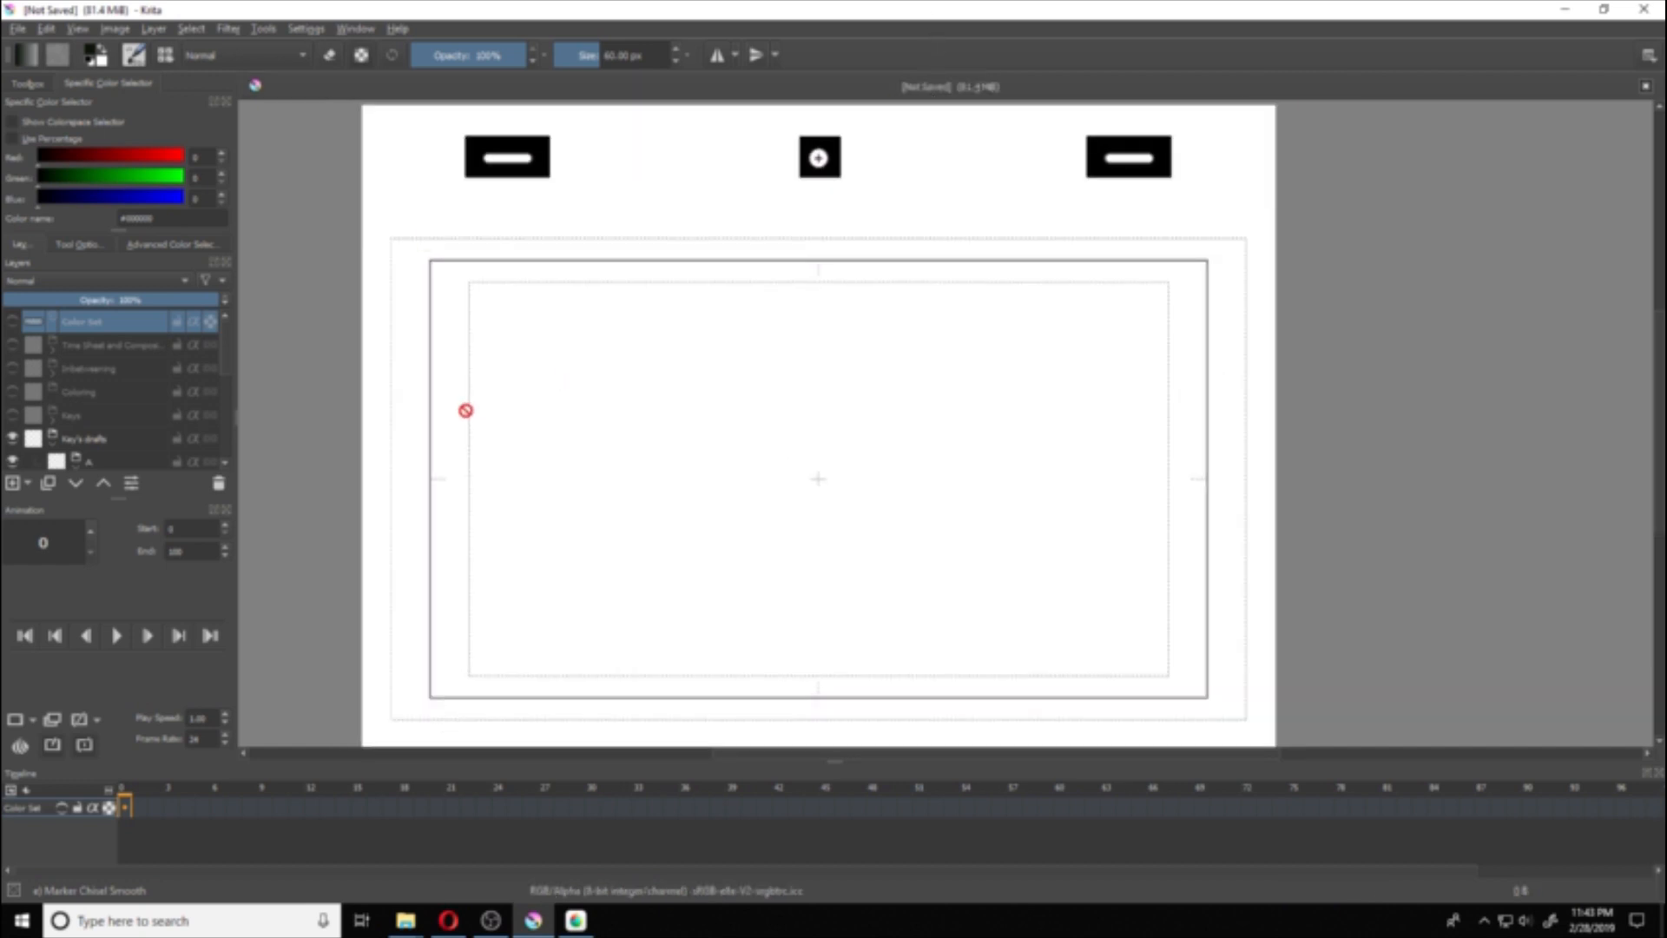
Step: Switch the window layout to the Animation workspace
left_click(259, 31)
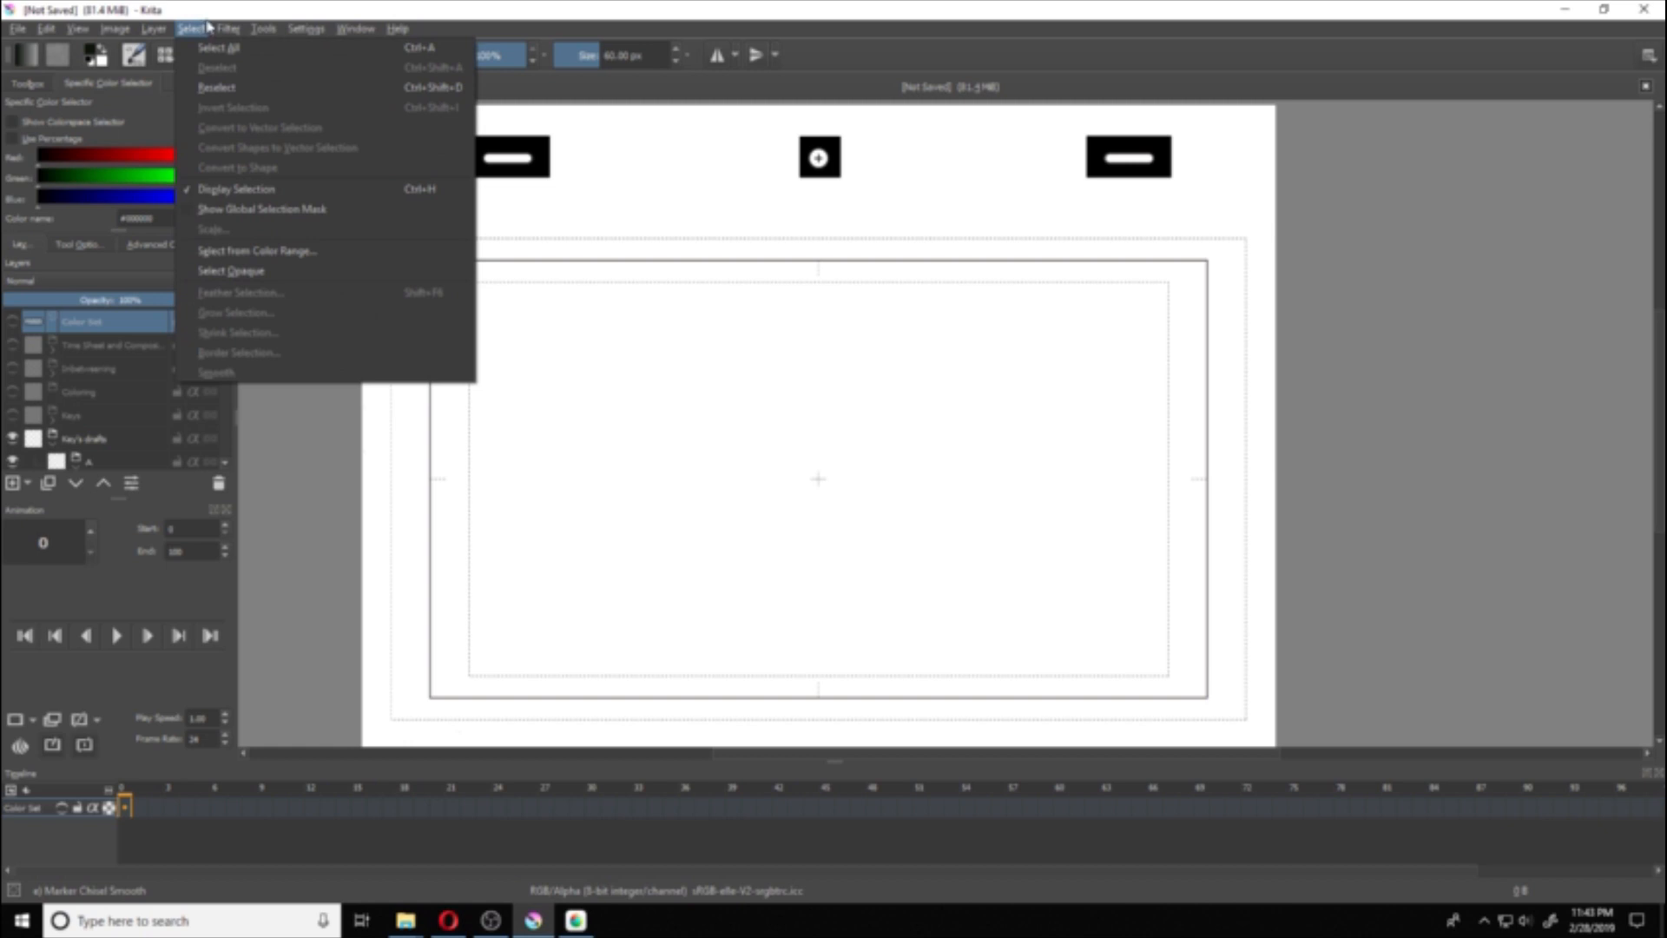
mouse_move(170, 33)
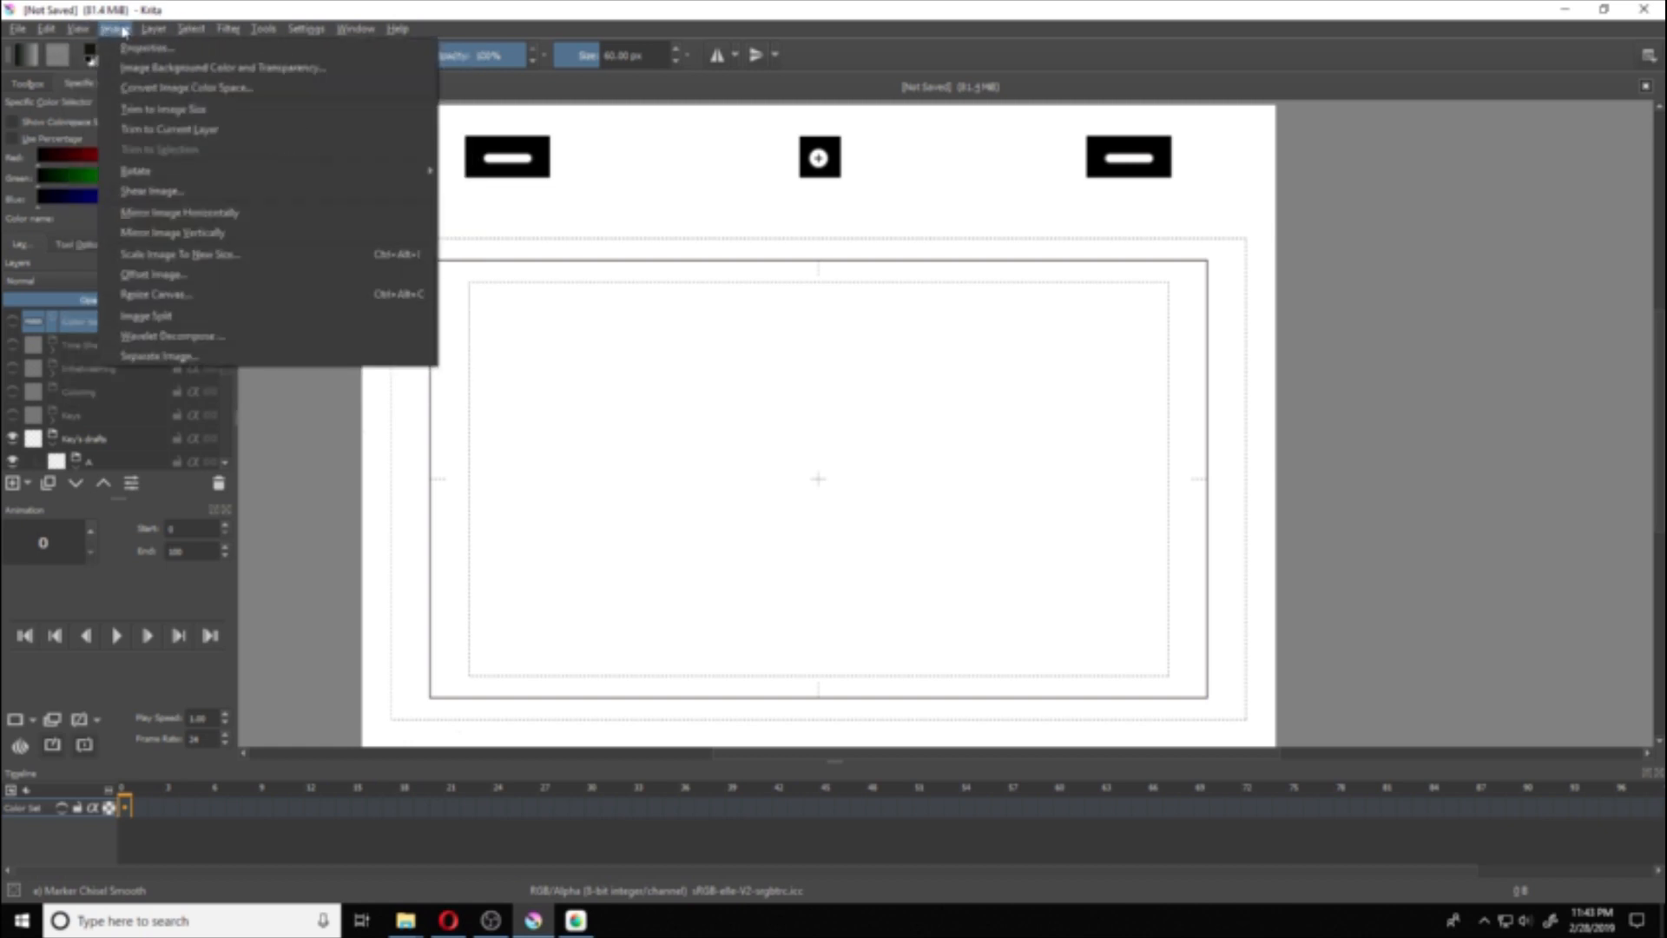
mouse_move(372, 39)
mouse_move(387, 97)
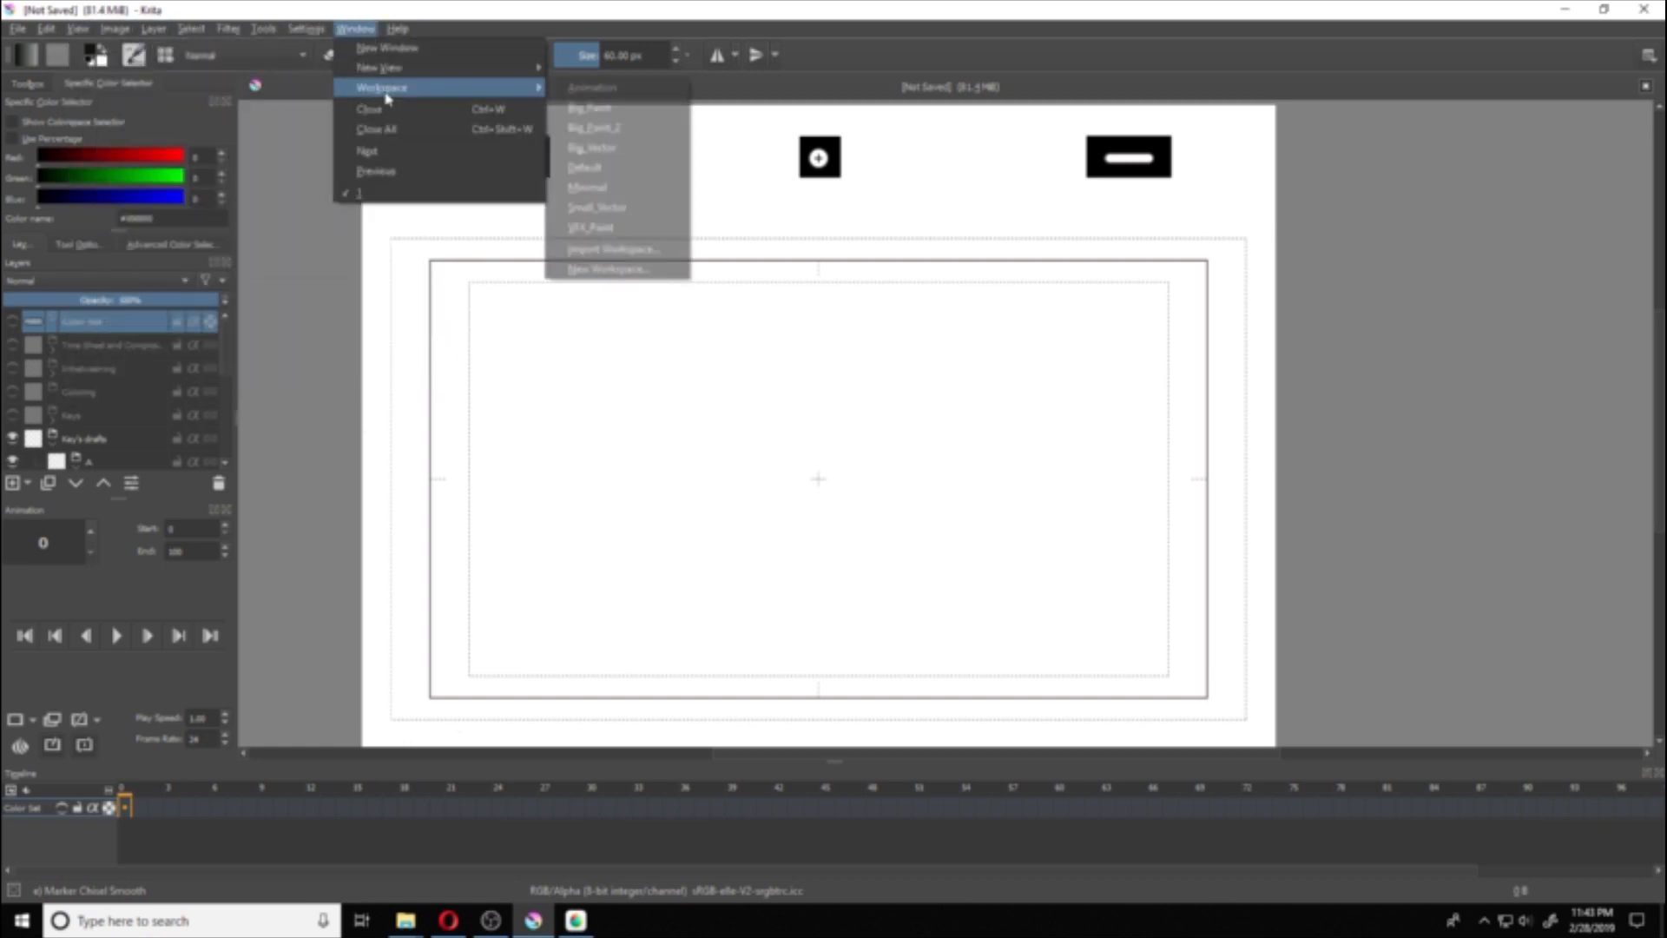
left_click(623, 90)
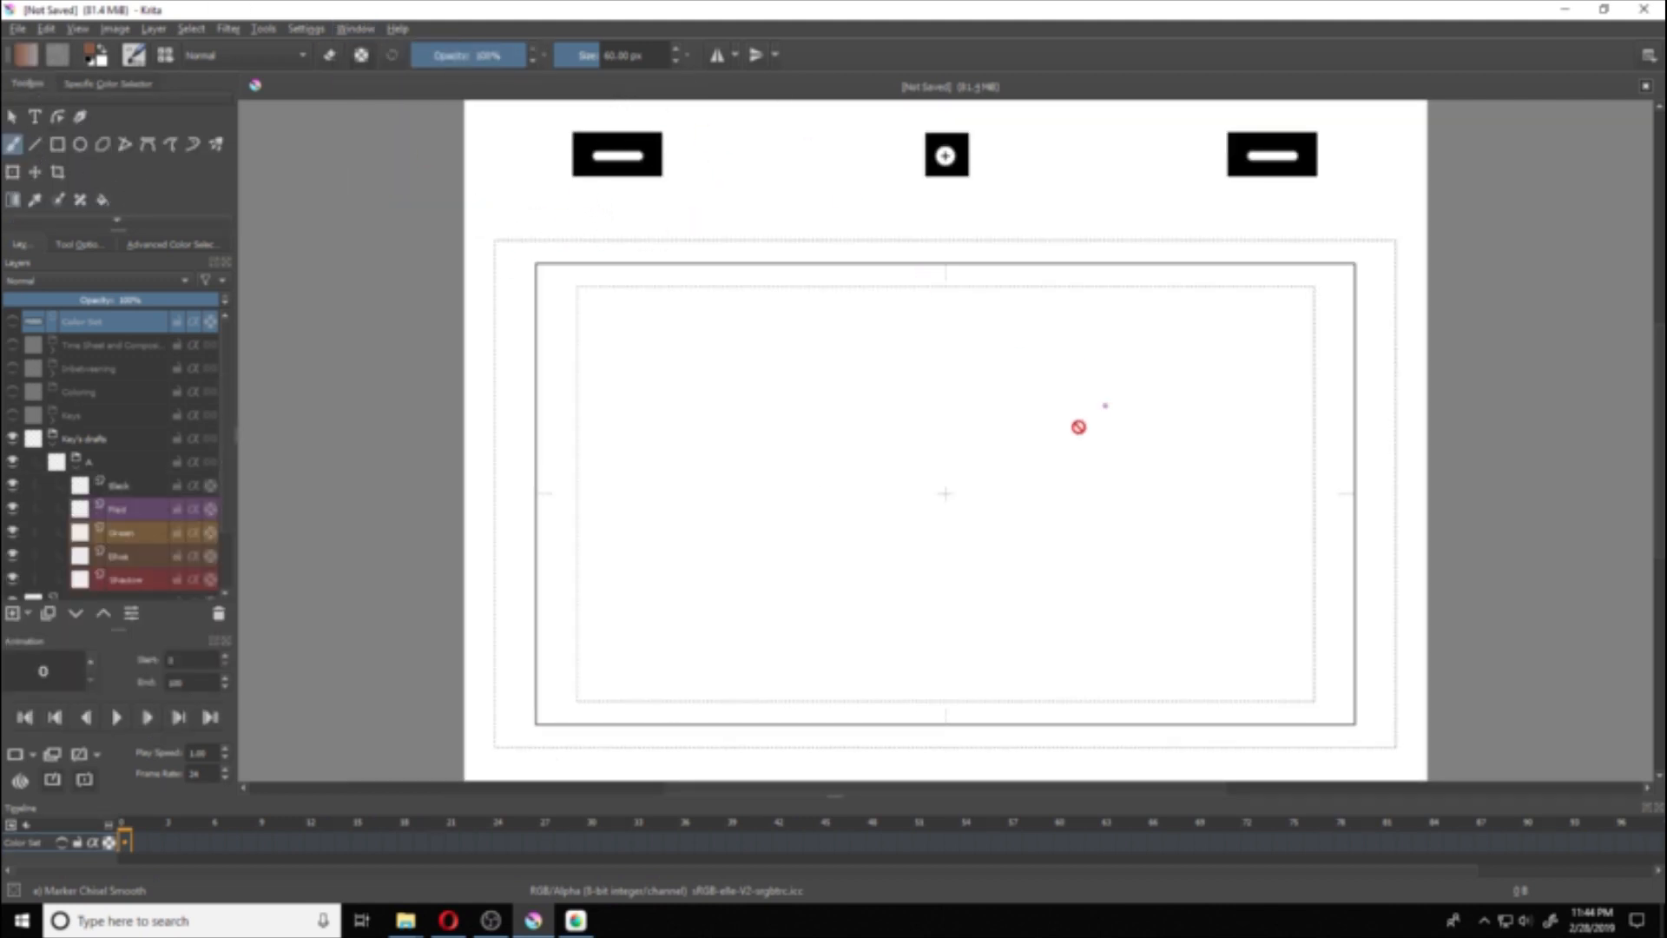
left_click_drag(875, 528, 801, 518)
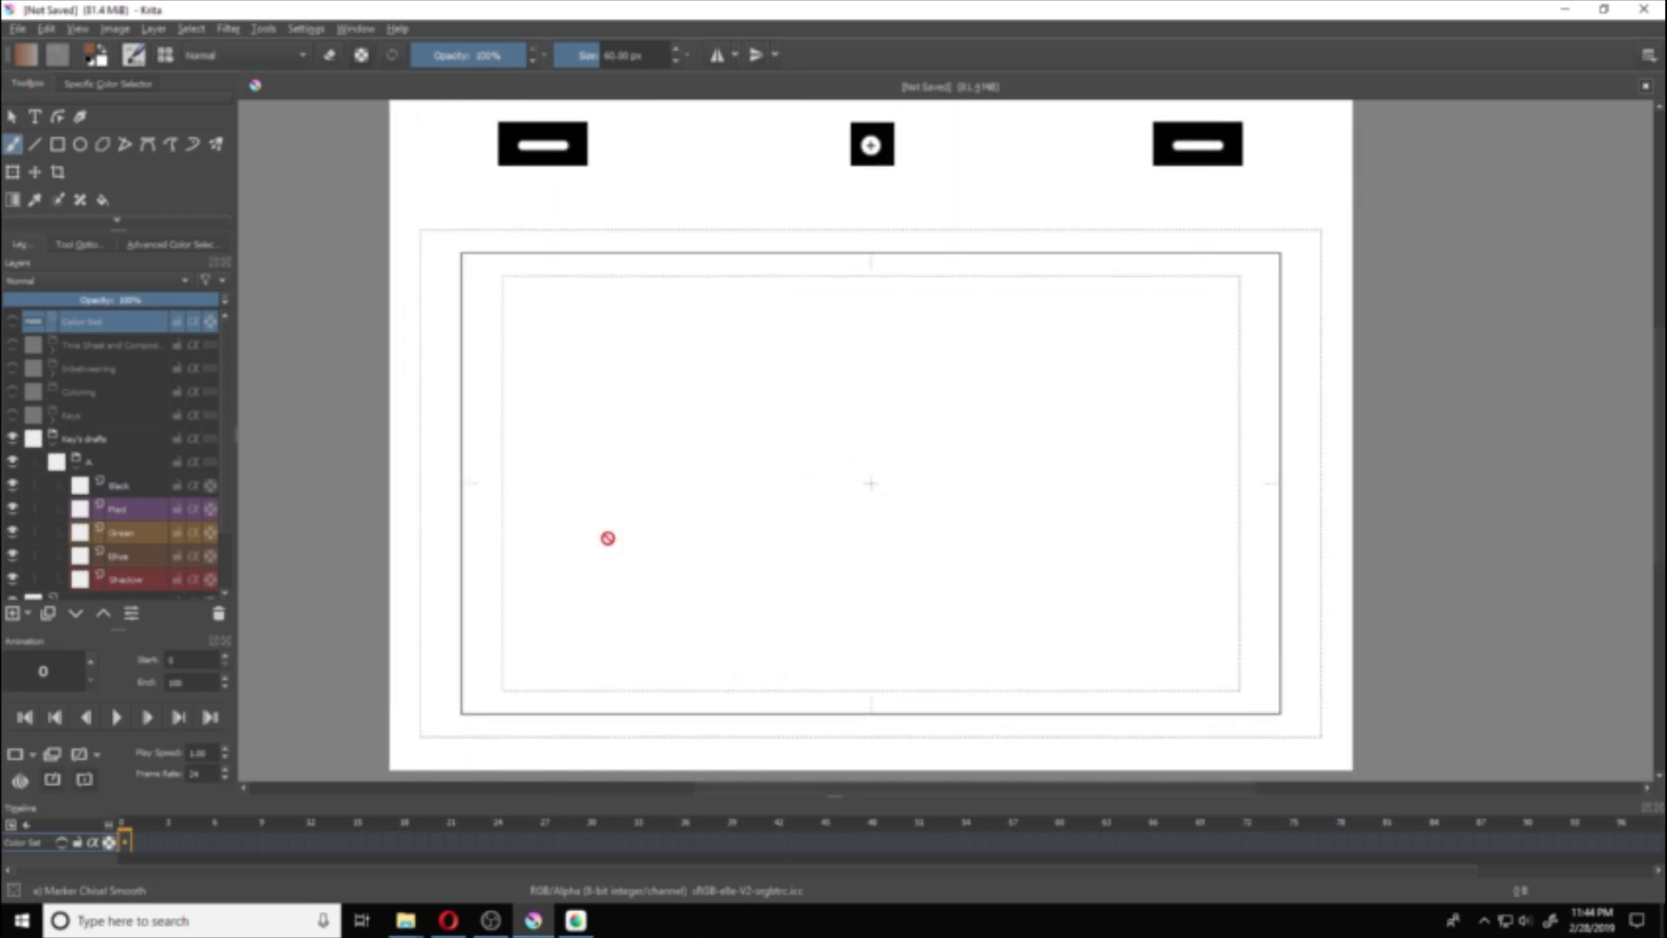
left_click_drag(367, 505, 362, 463)
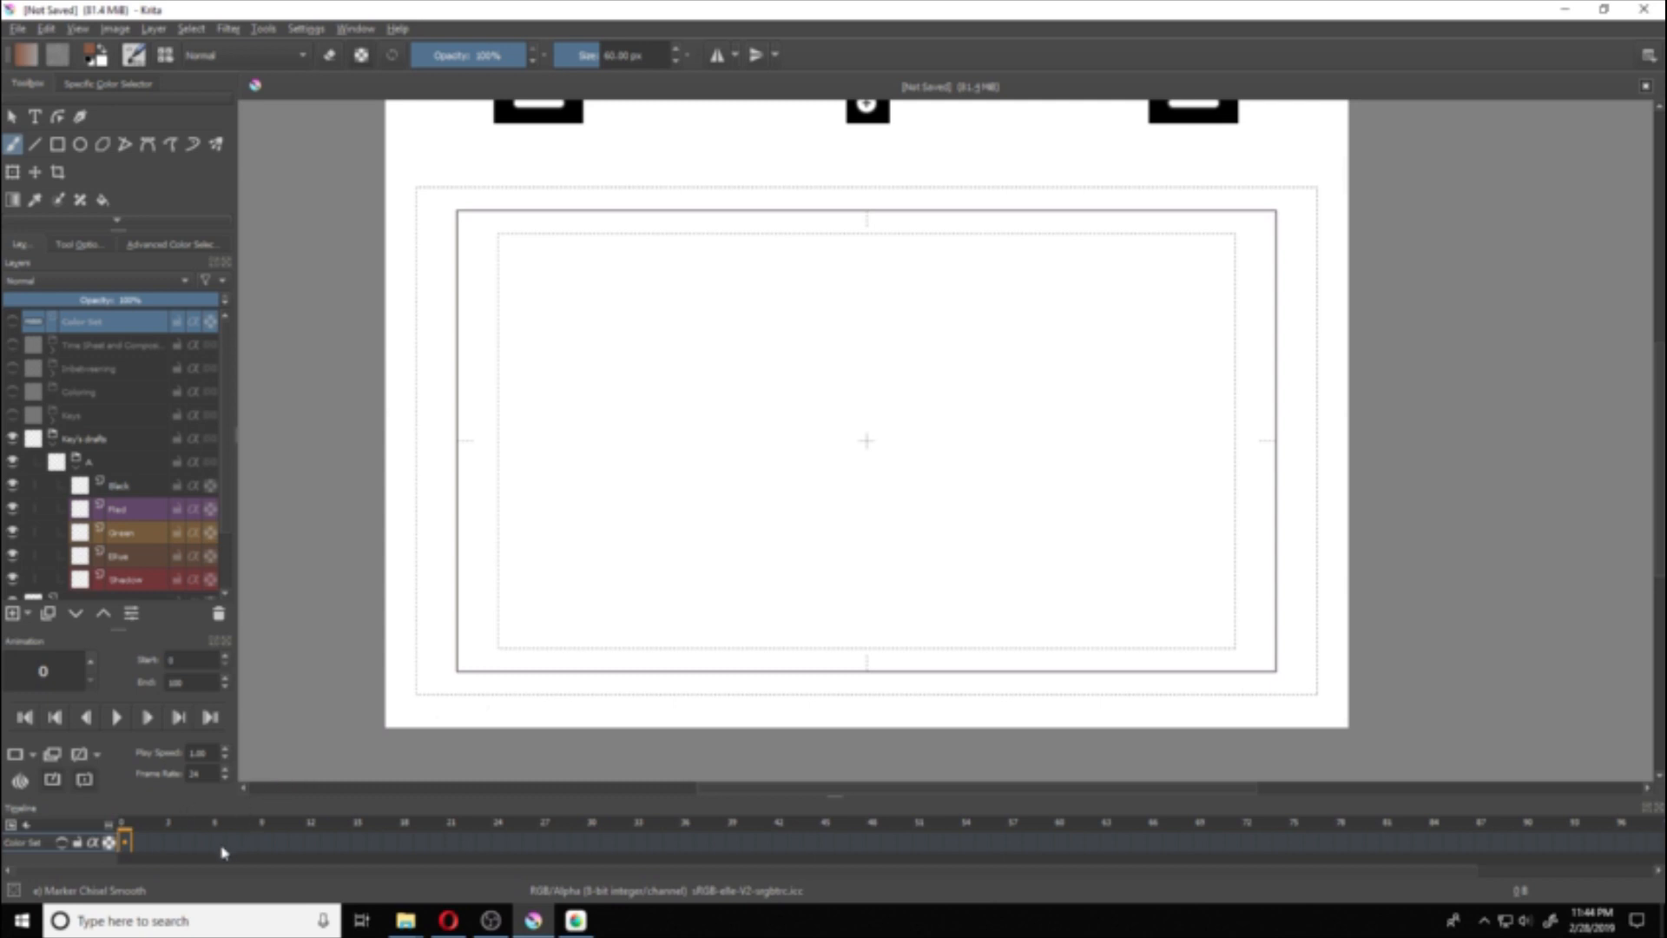
left_click(30, 834)
left_click(33, 833)
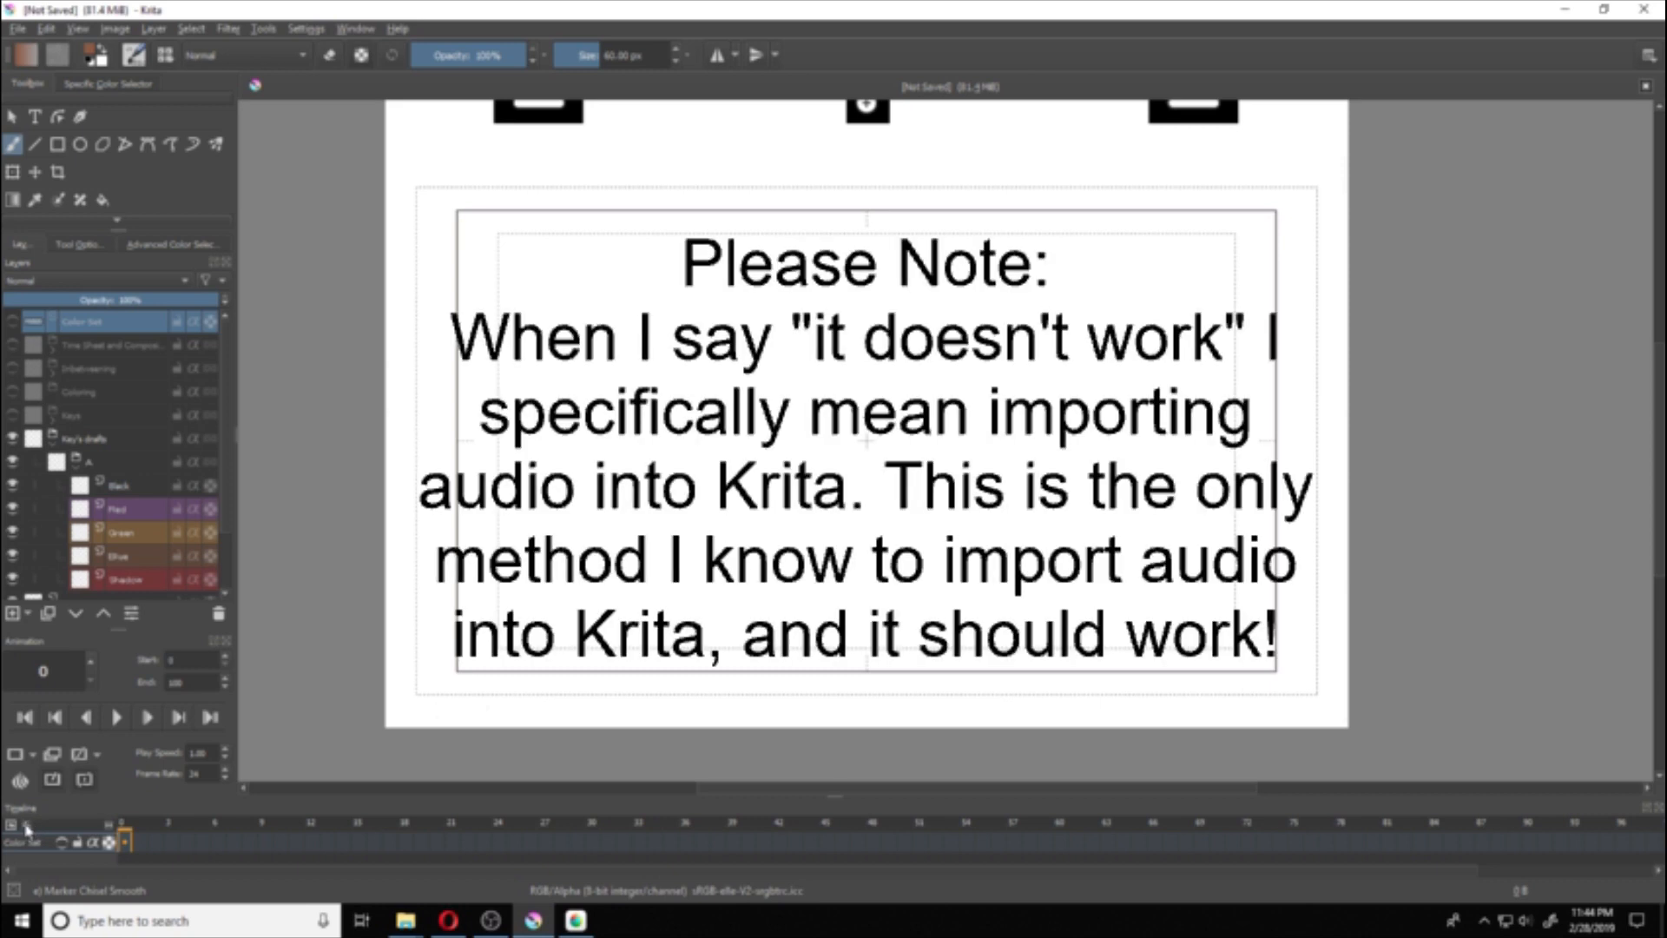
left_click(27, 829)
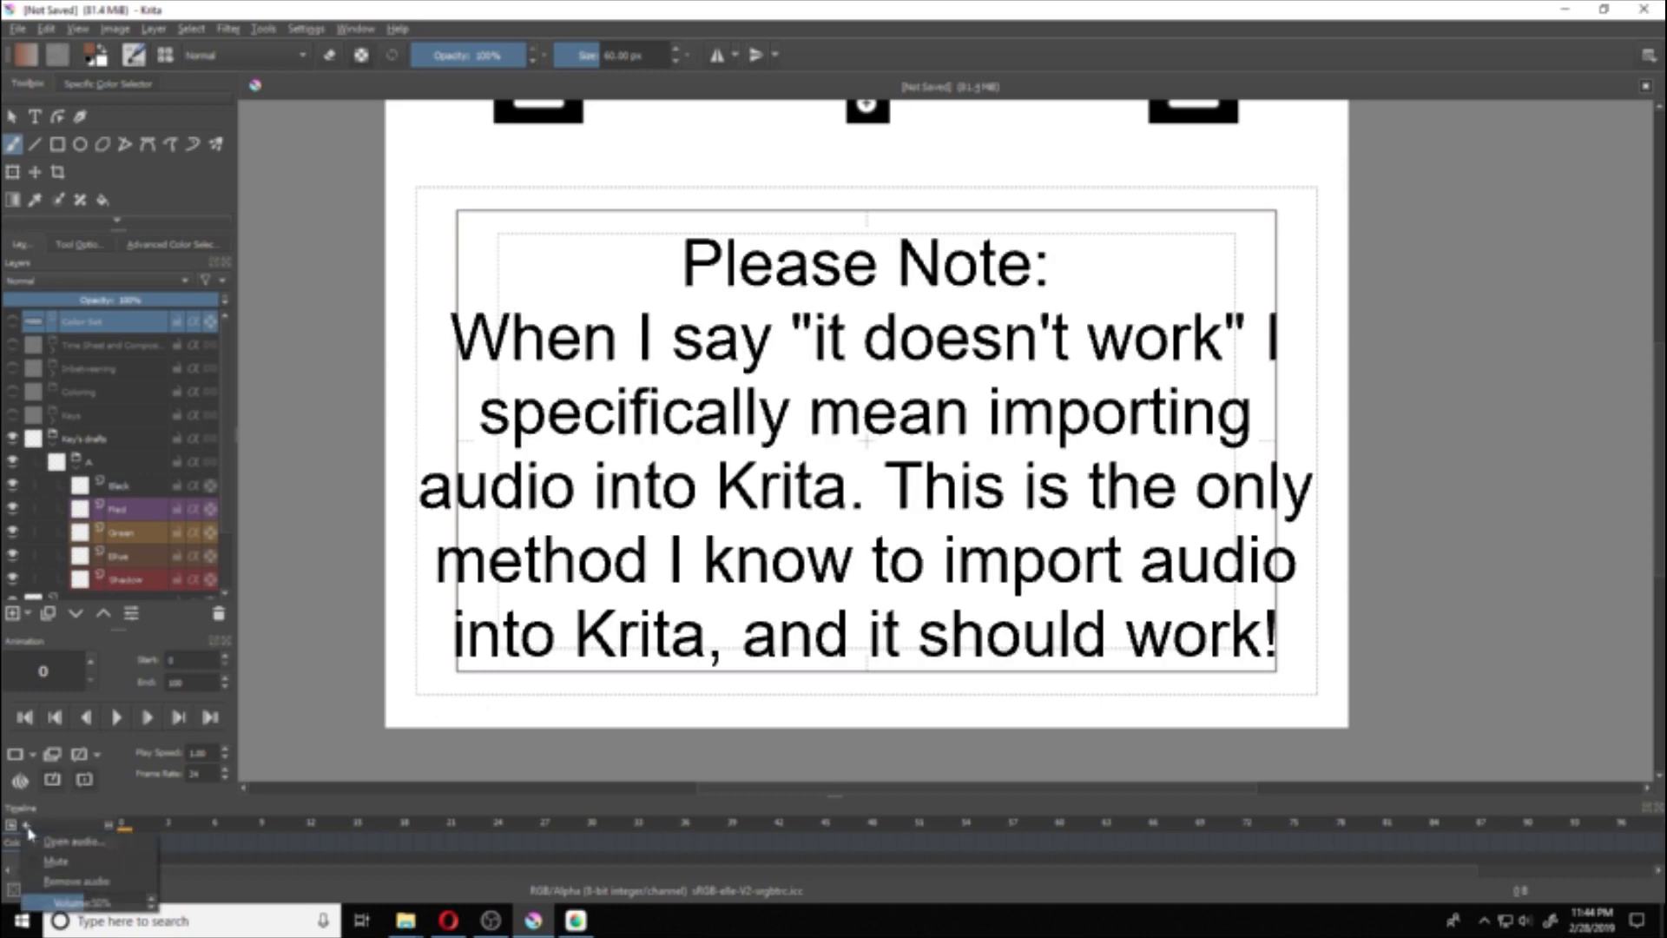
left_click(65, 843)
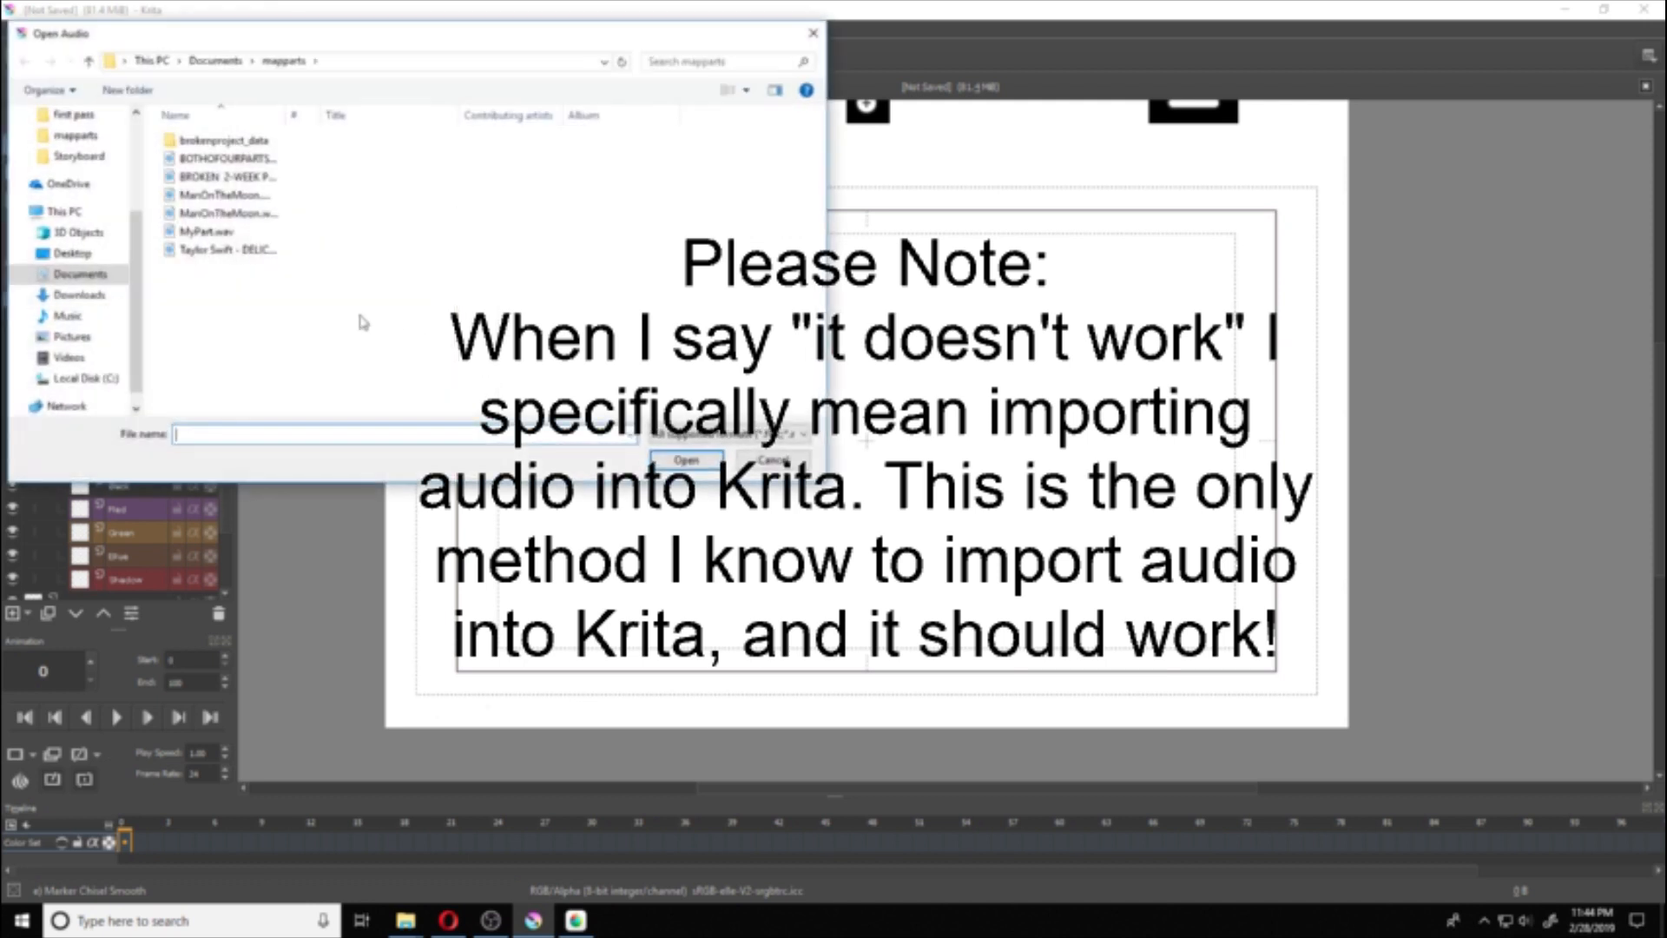
left_click_drag(514, 35, 583, 83)
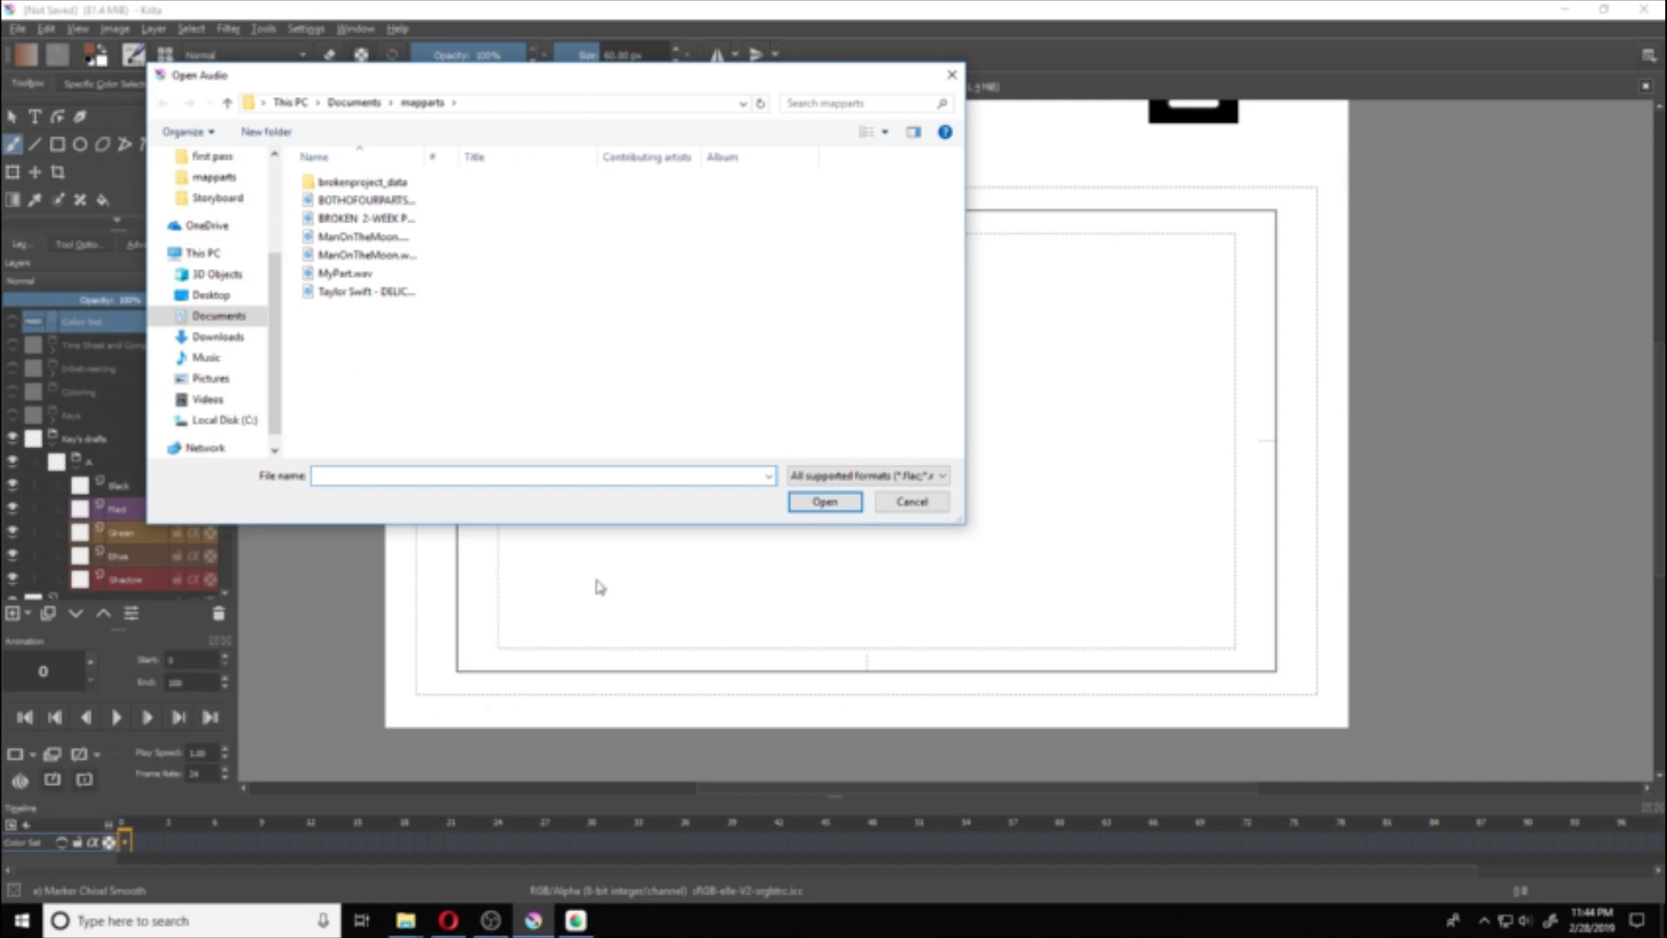
left_click(911, 501)
Step: Import ManOnTheMoon.wav from the mapparts folder as the animation's audio track and check which audio file is assigned
left_click(26, 825)
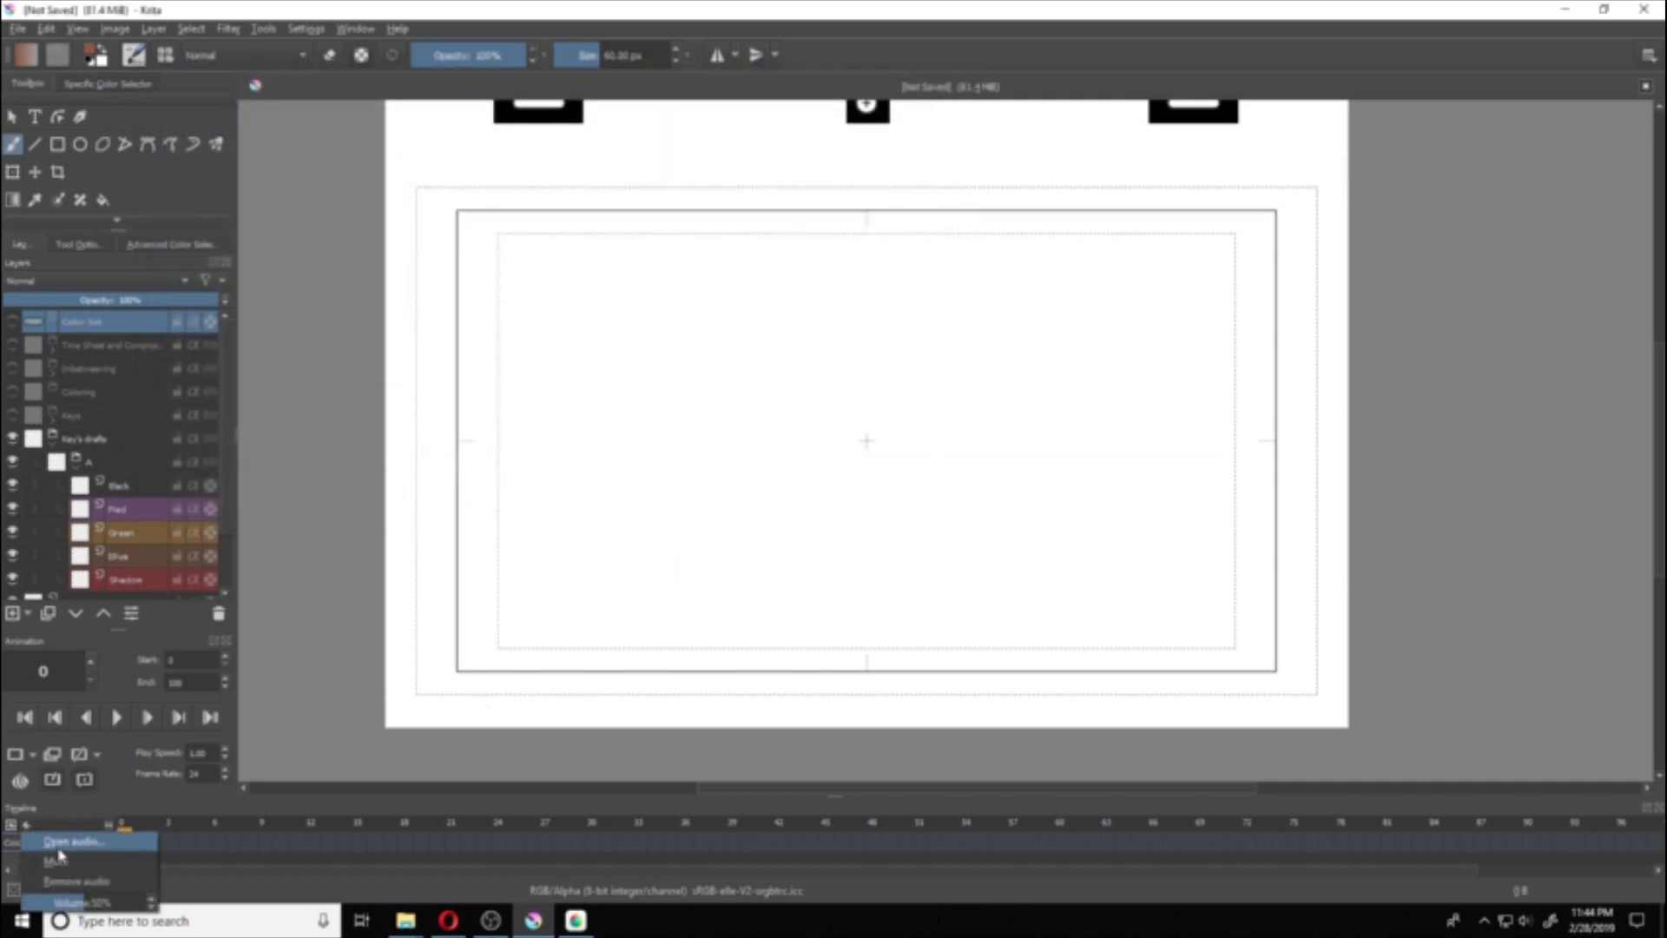
left_click(59, 847)
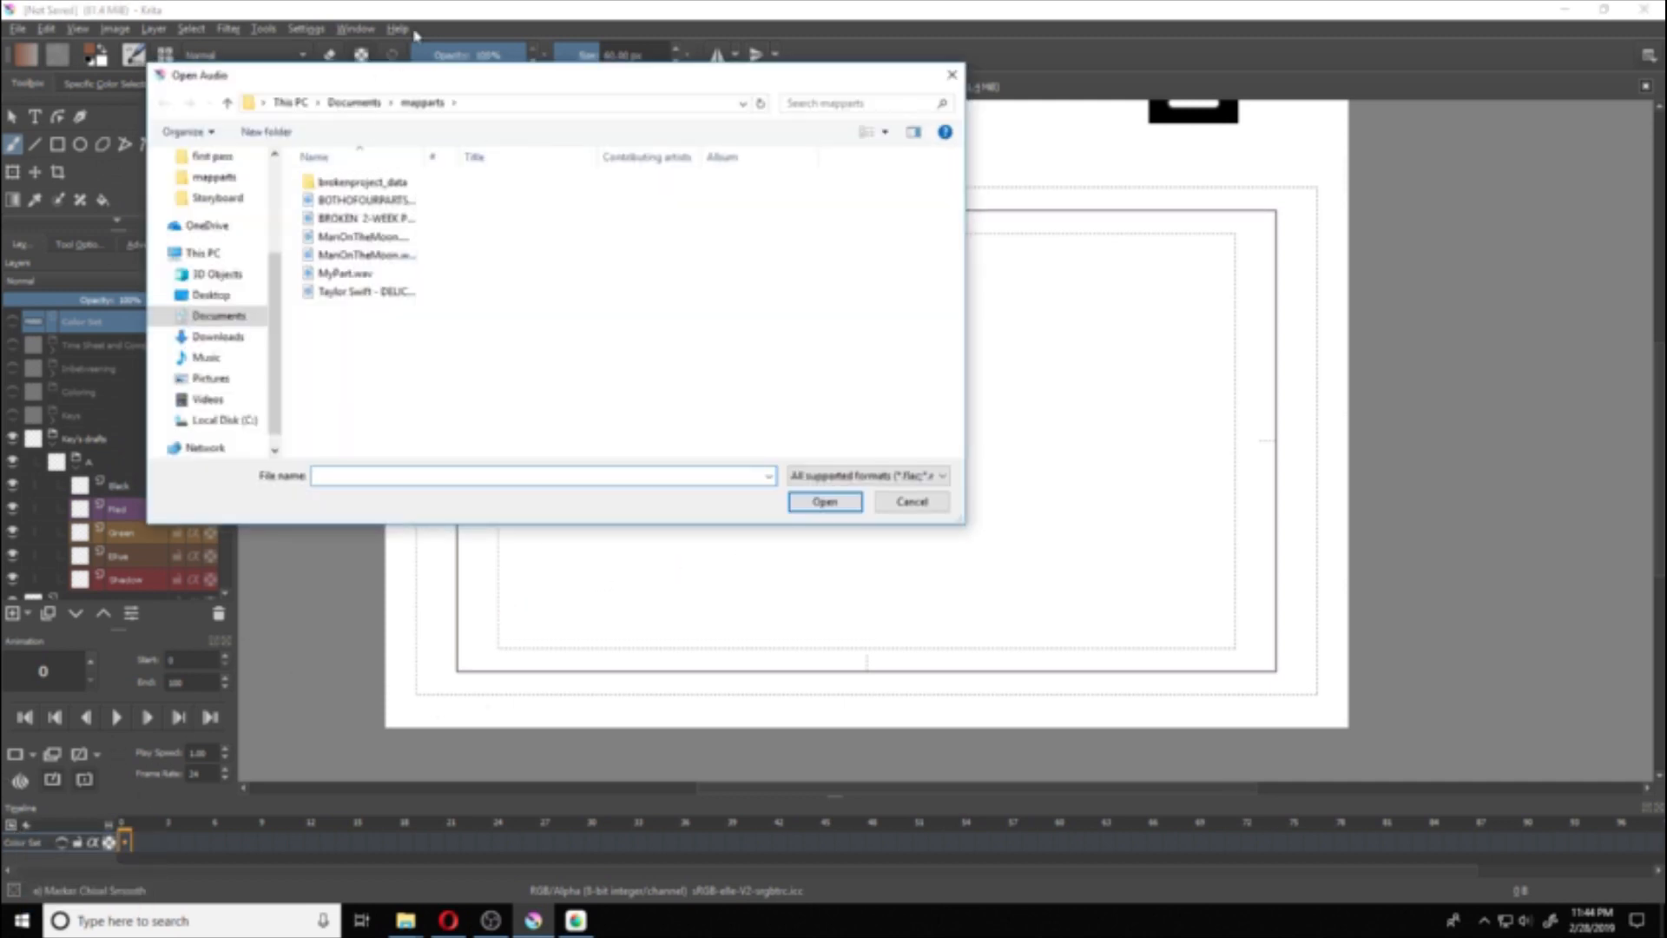
left_click(395, 235)
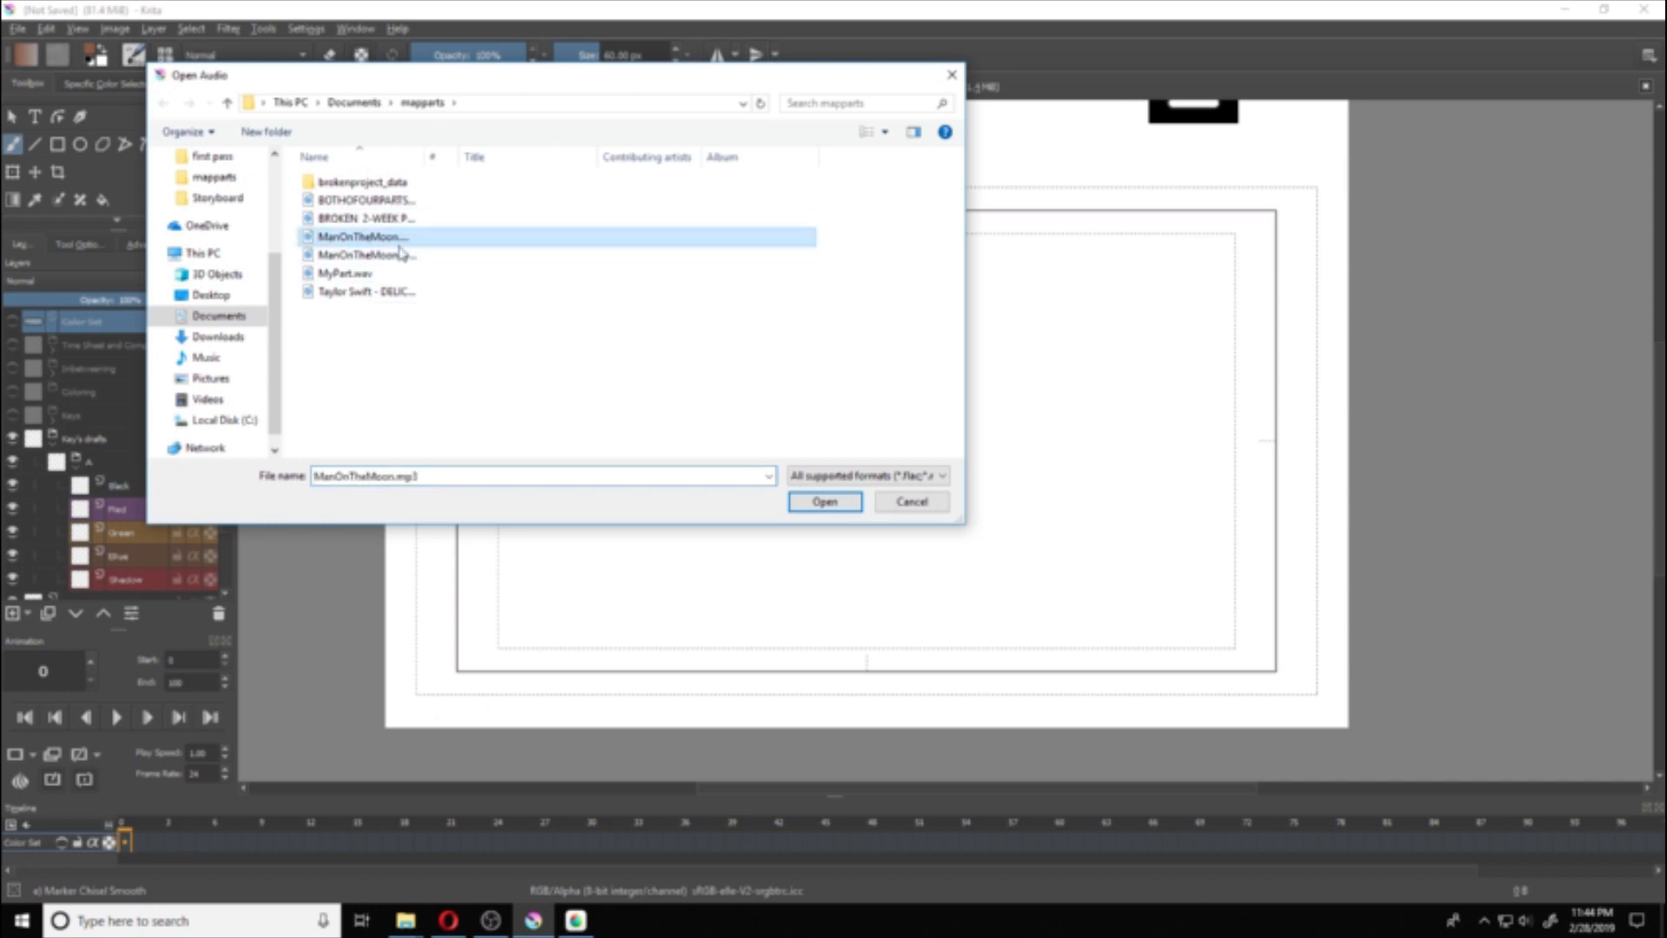
left_click(401, 258)
double_click(401, 258)
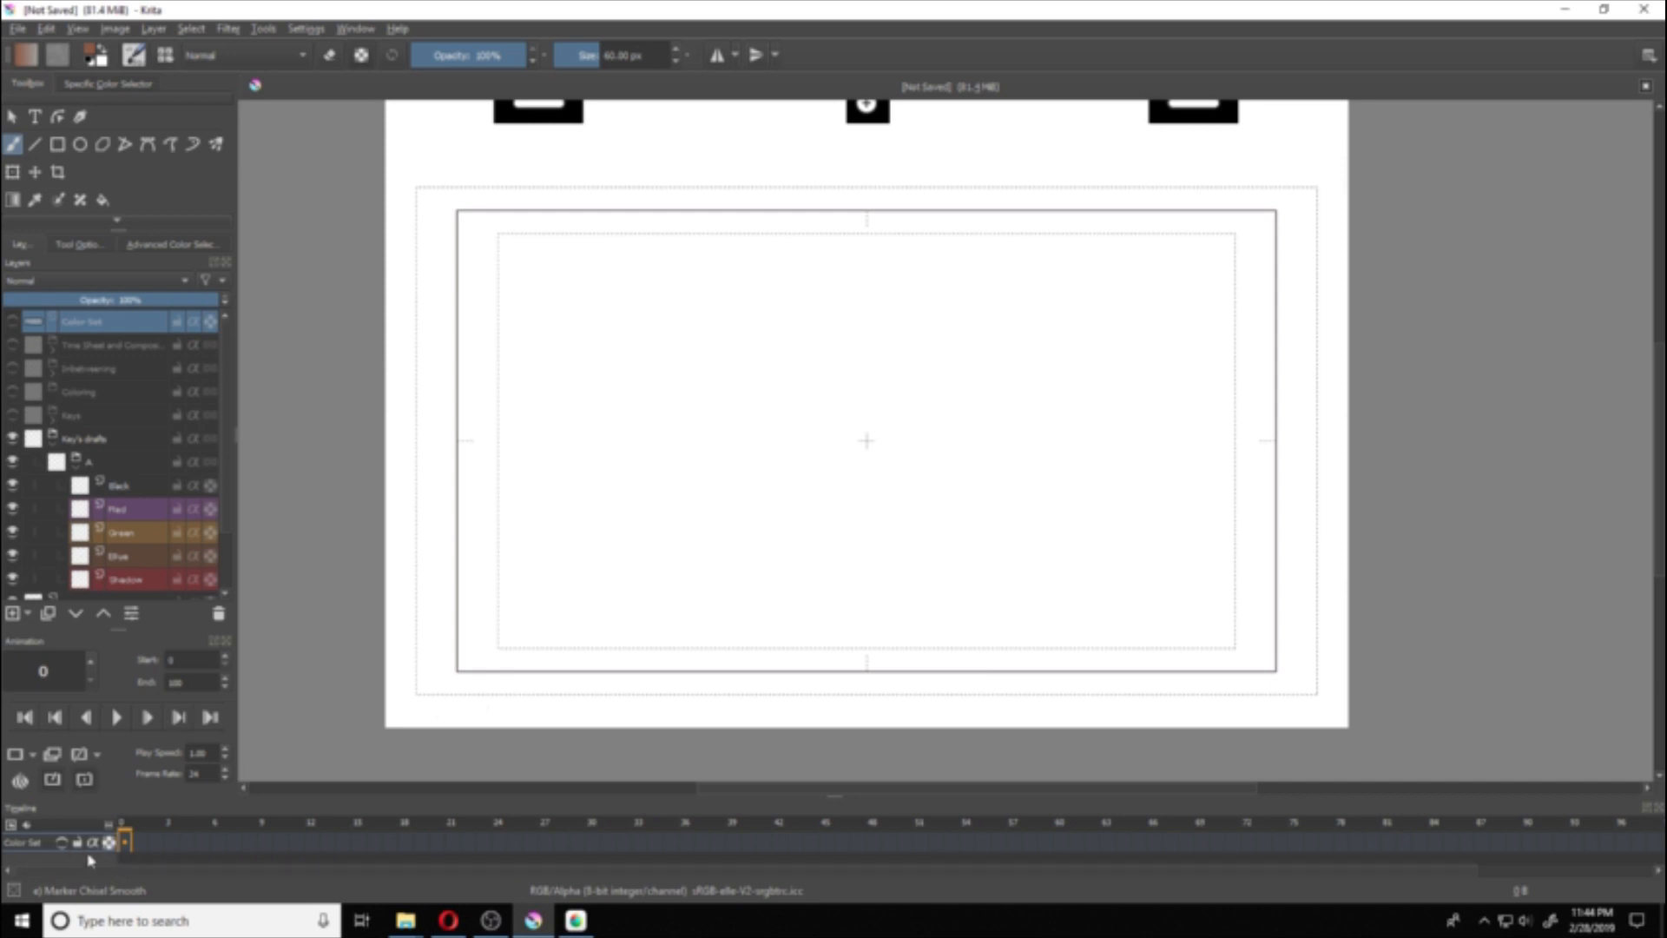
left_click(35, 832)
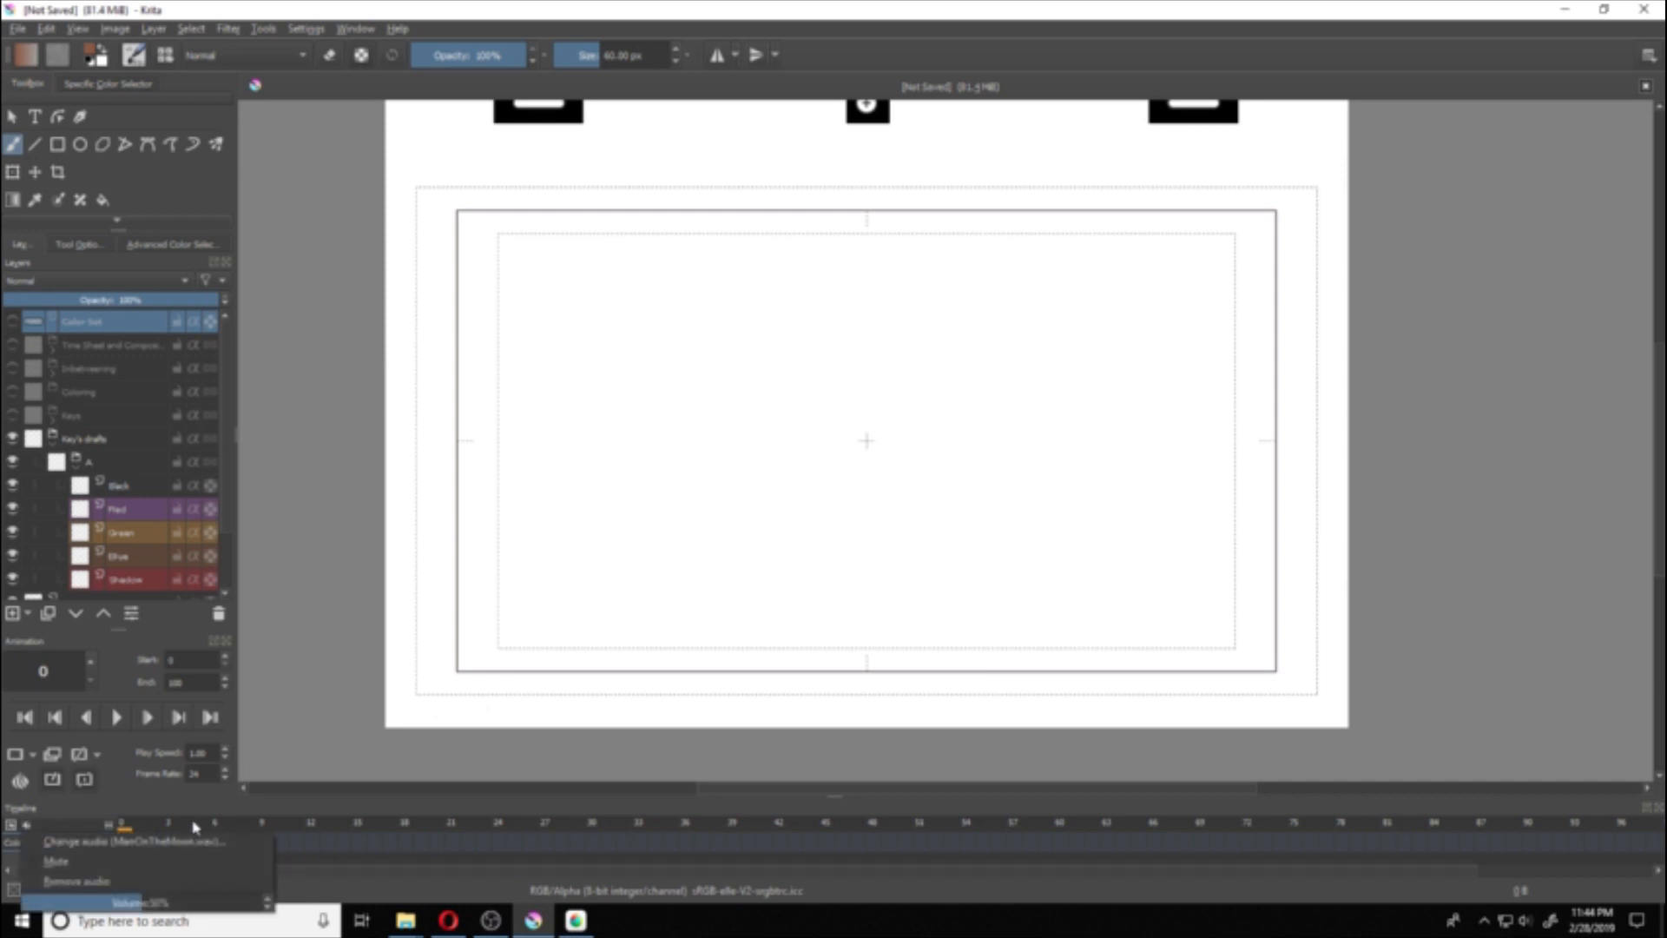
left_click(345, 844)
Step: Scrub over the first few frames of the timeline and return to frame 0
left_click(121, 840)
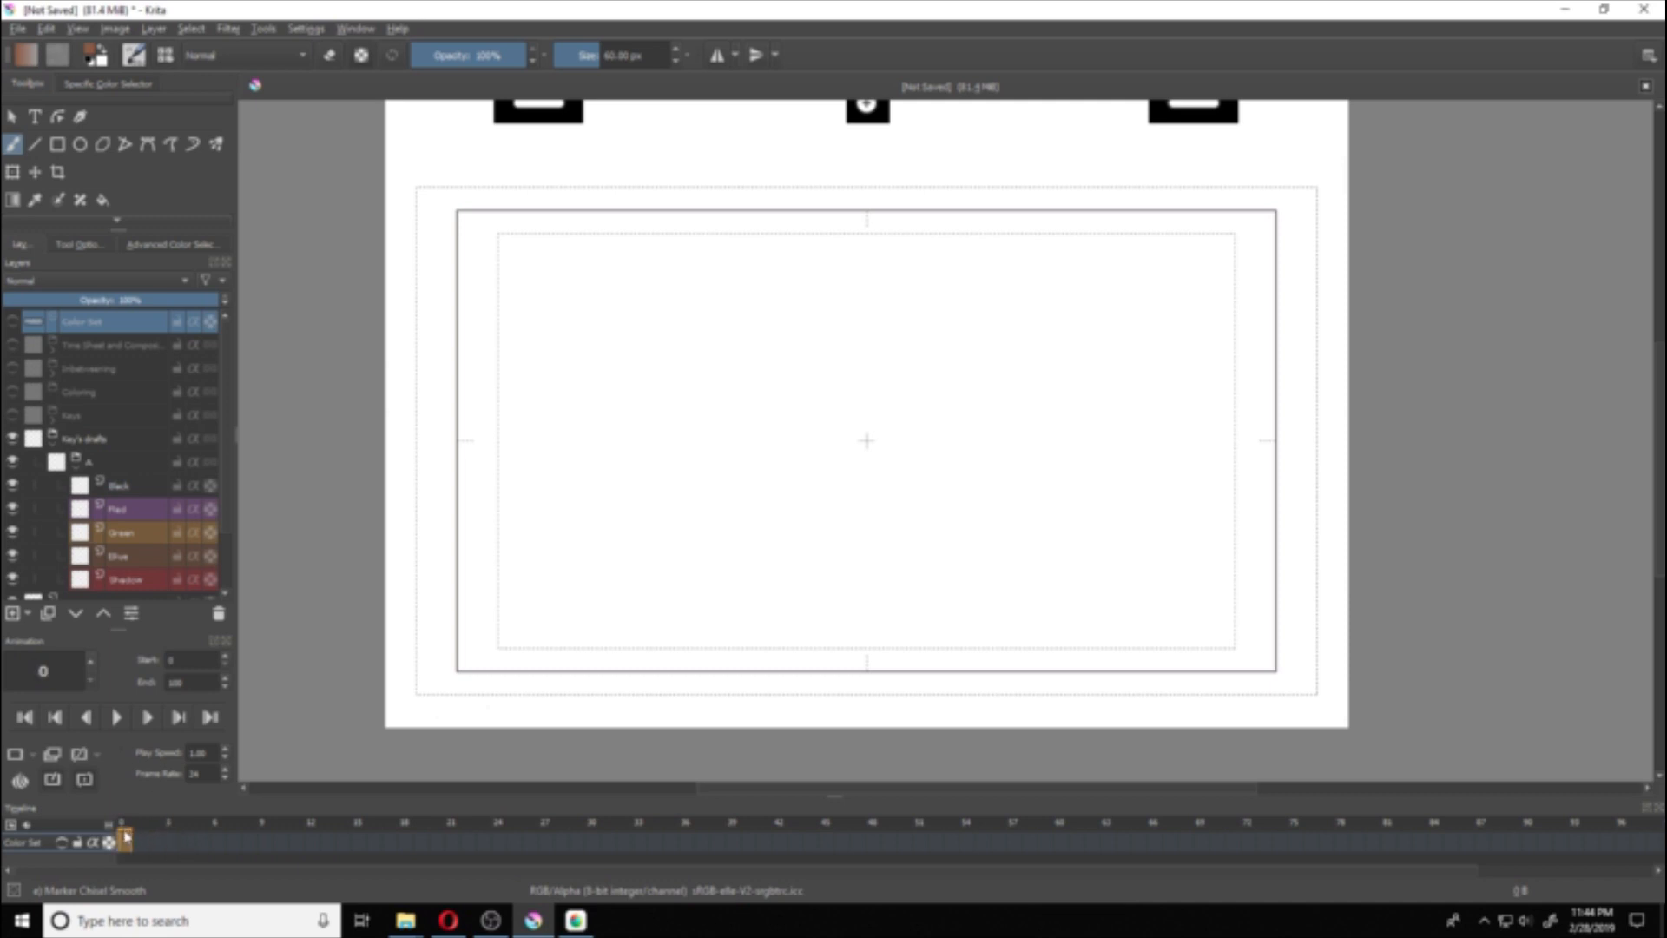
left_click(156, 838)
left_click(143, 836)
left_click(129, 836)
Step: Set the animation's frame rate to 10
double_click(203, 772)
left_click(343, 540)
left_click(91, 663)
left_click(91, 665)
left_click(91, 683)
left_click(91, 683)
double_click(207, 773)
type("12")
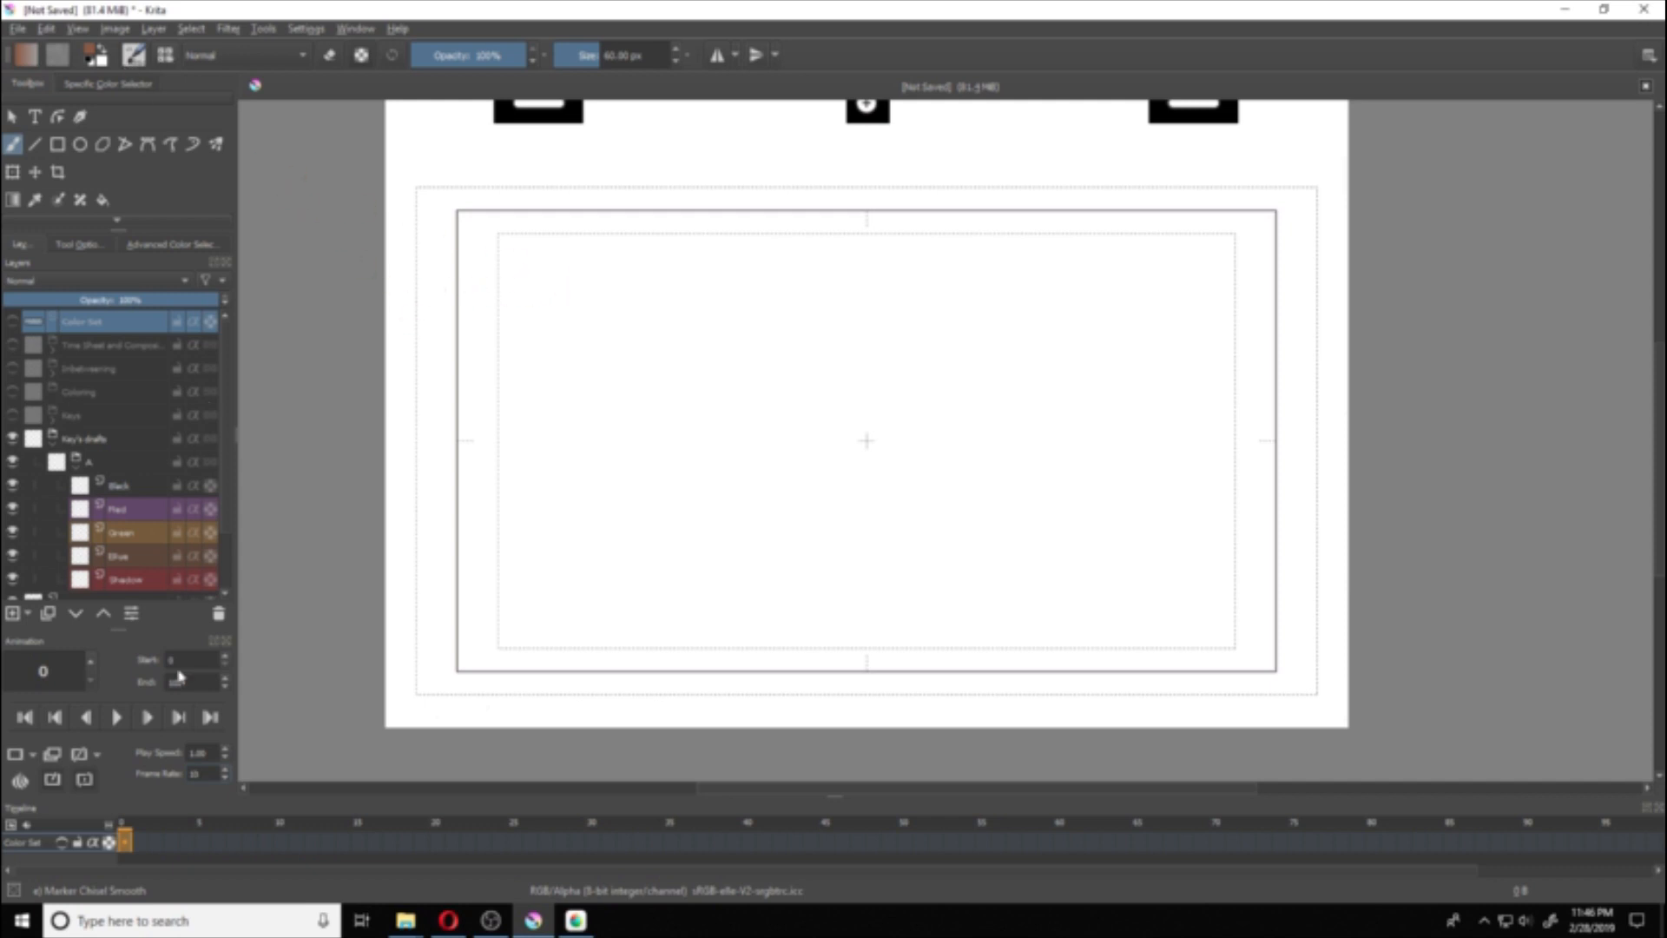
Step: Look over the tool options, the layer list and the brush settings of Marker Chisel Smooth
left_click(73, 245)
left_click(30, 247)
left_click(499, 282)
left_click(133, 56)
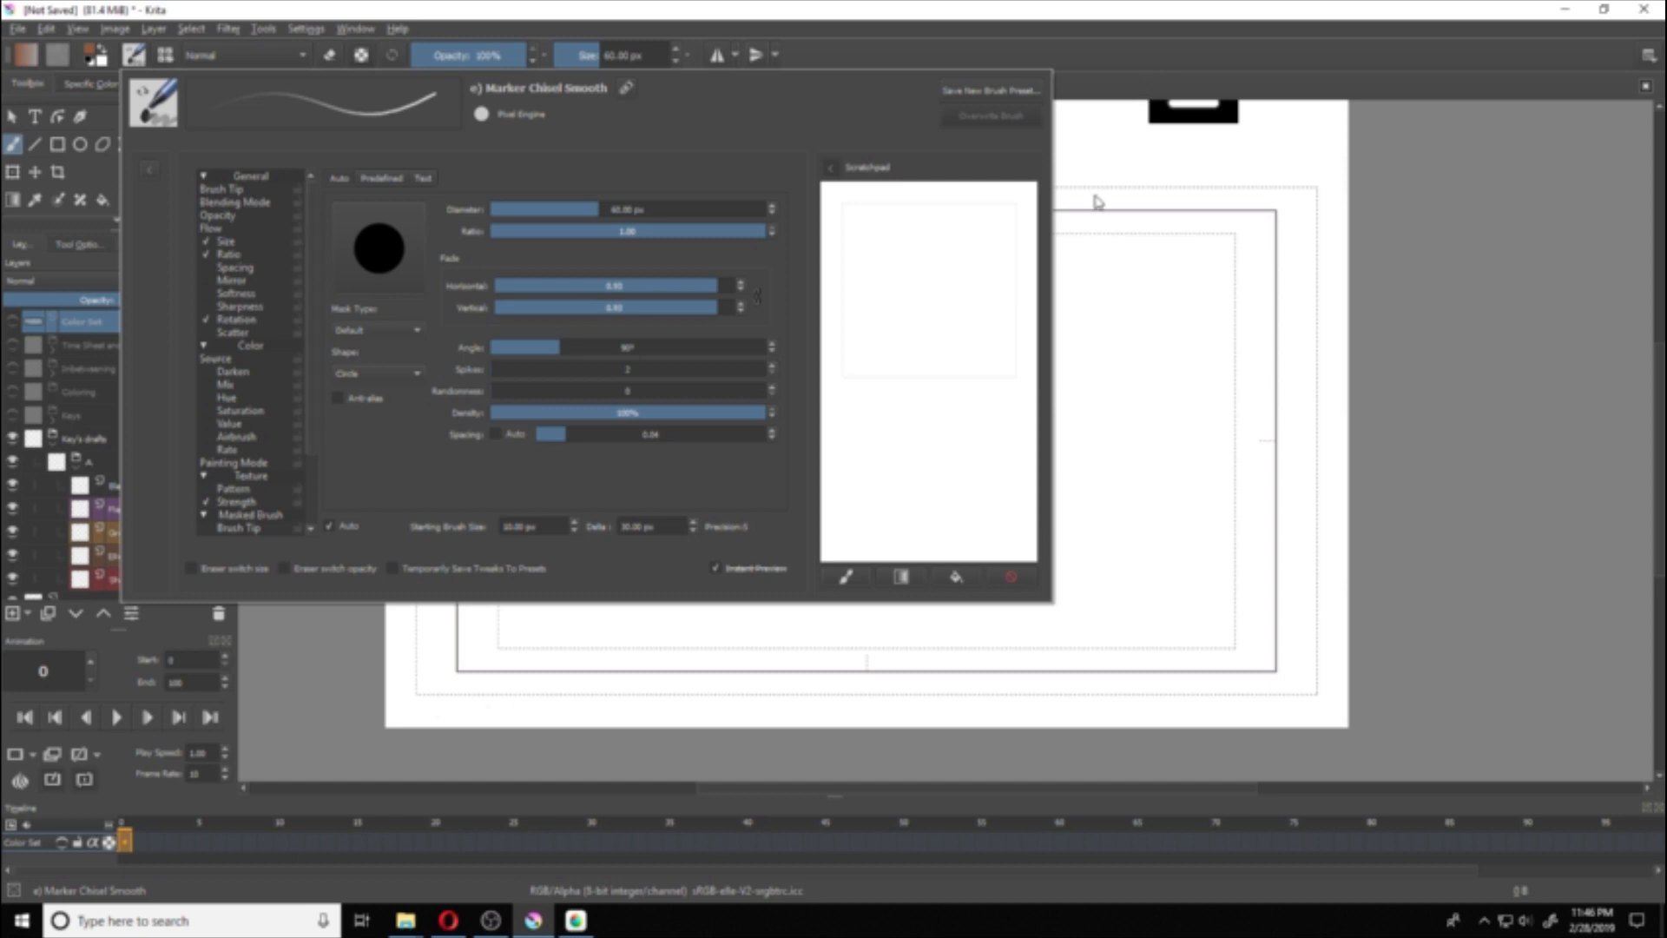
left_click(1086, 257)
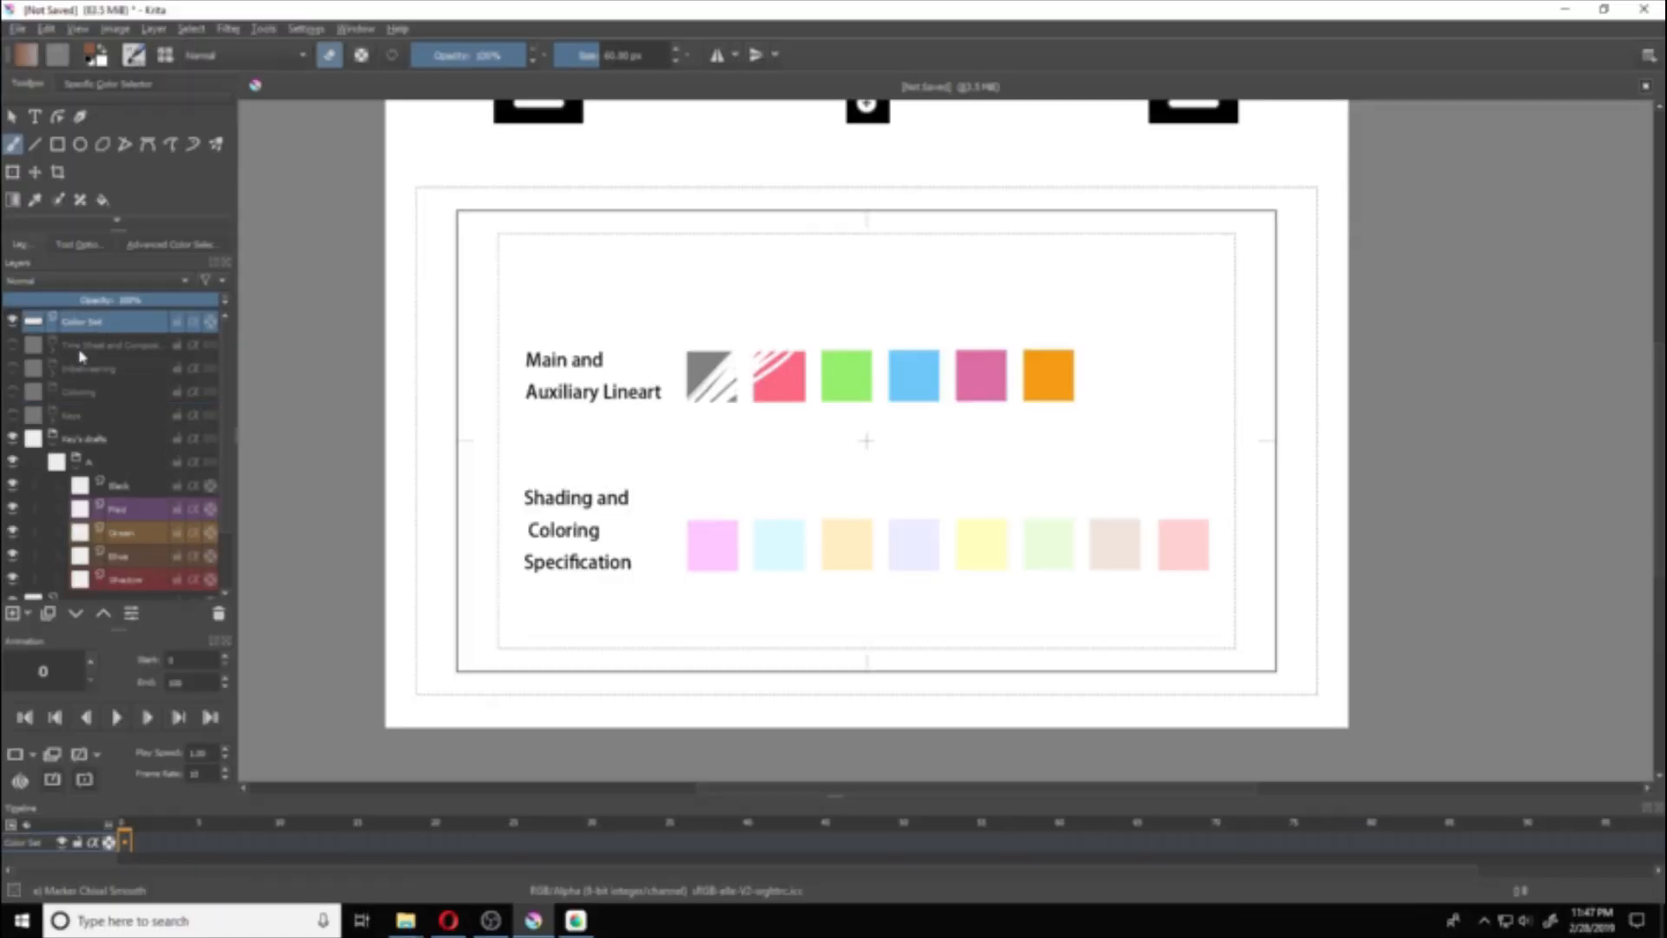
Step: Hide the Color Set layer and add a new paint layer directly above the Layout (Background) layer
left_click(60, 841)
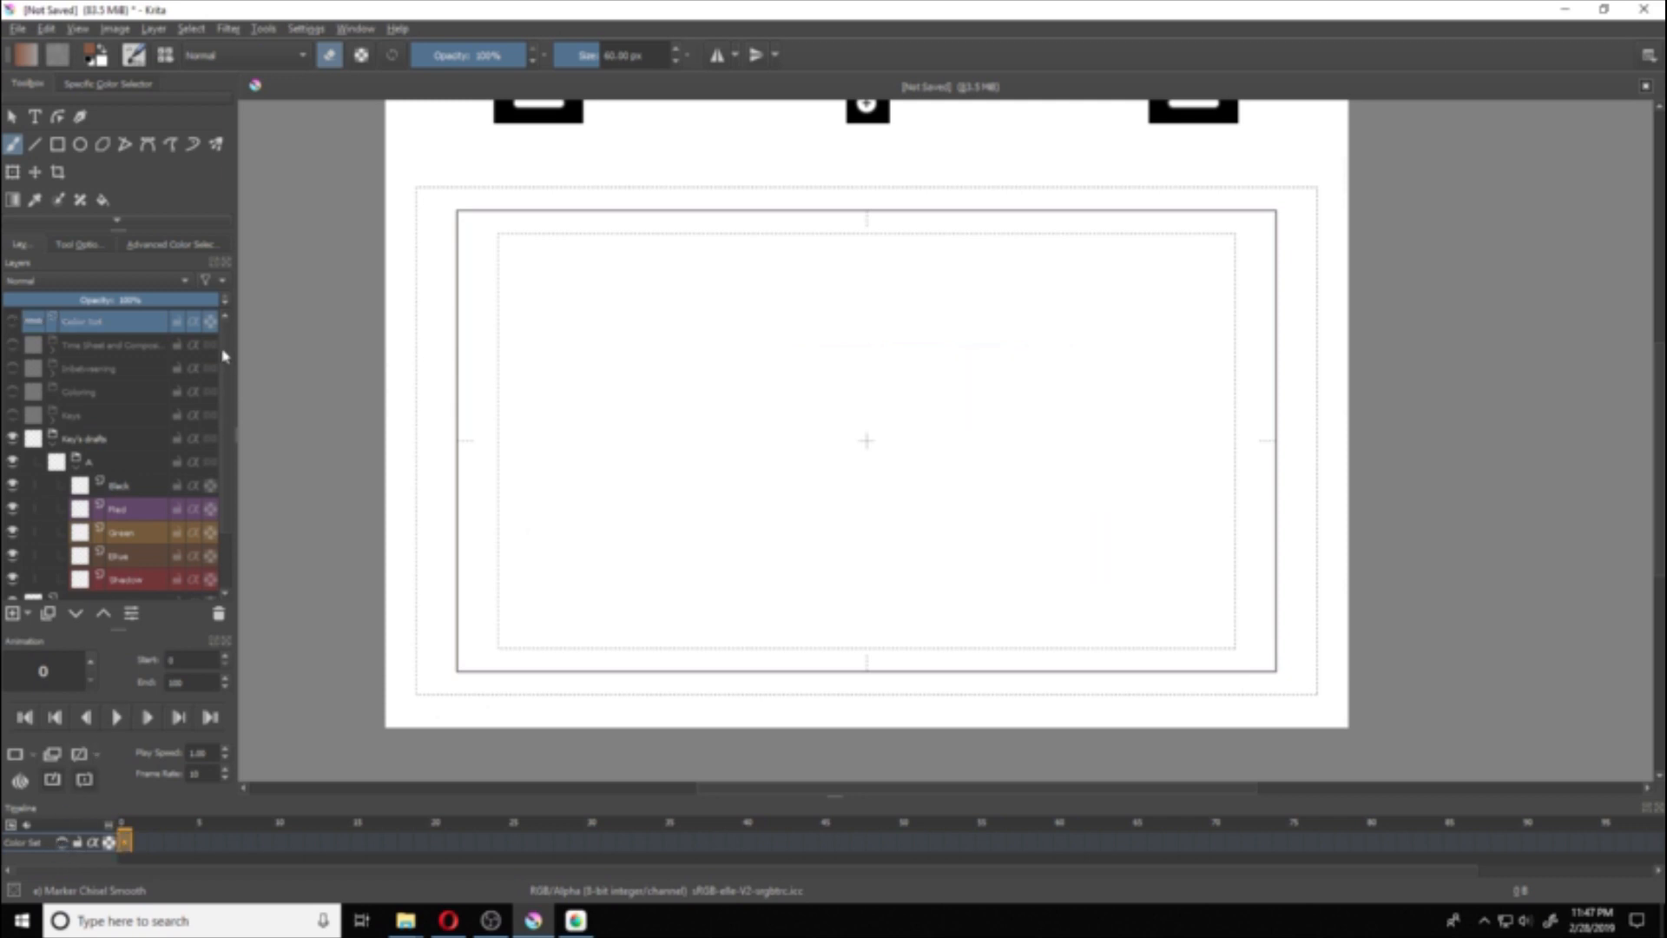
scroll(221, 361, "down", 3)
left_click(100, 371)
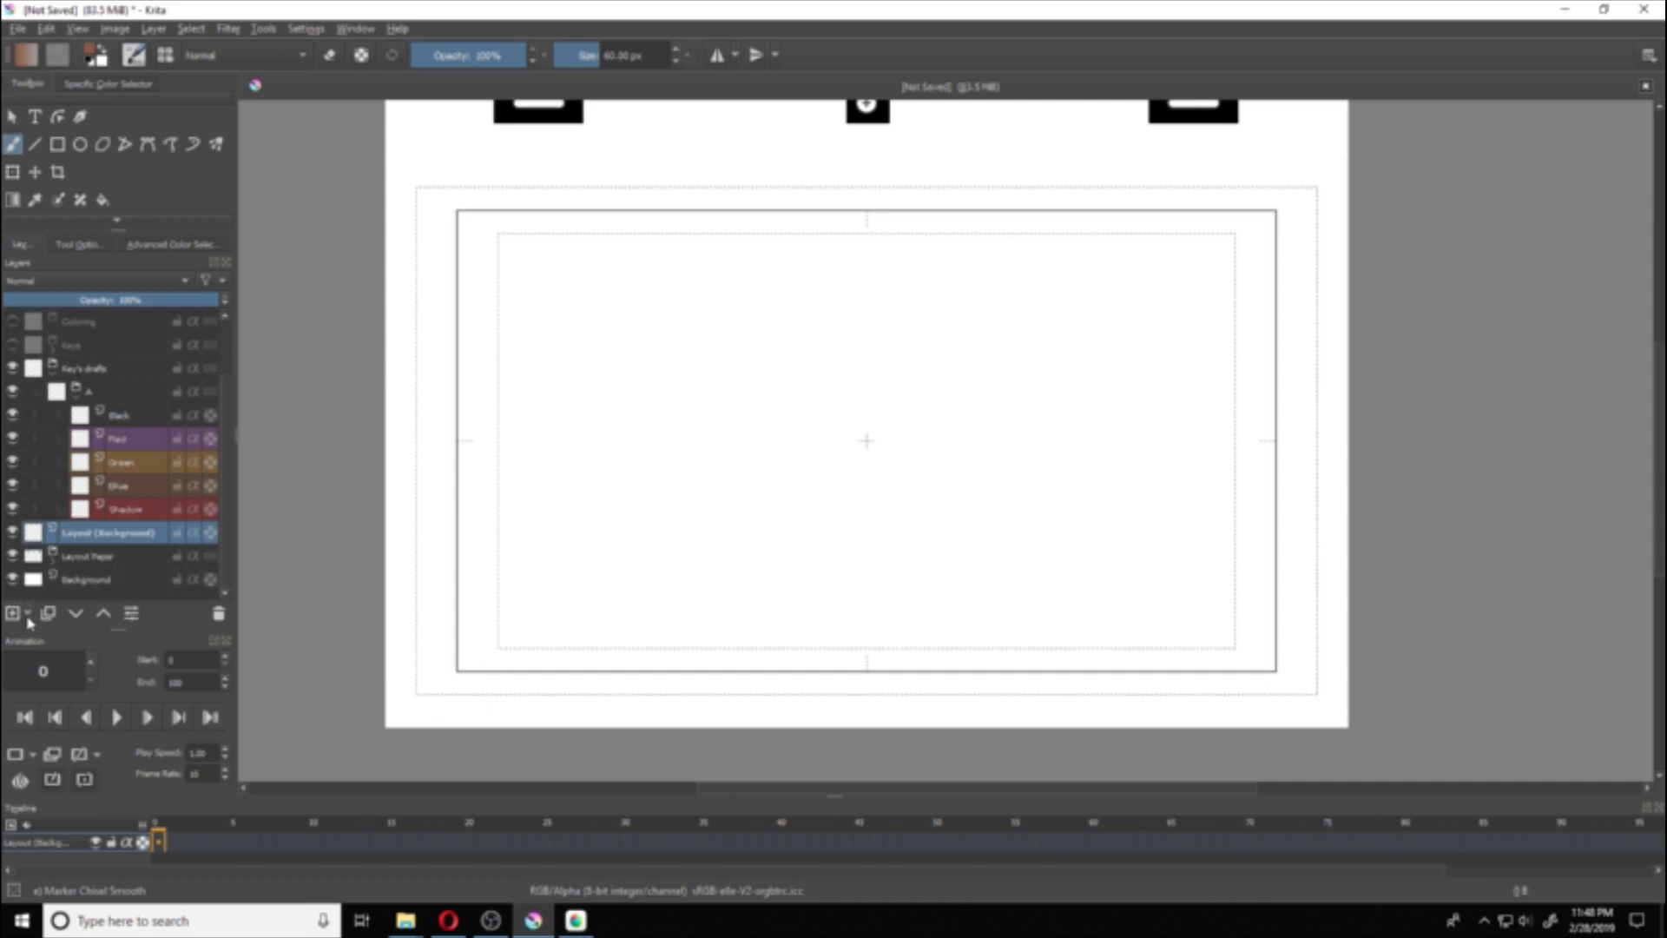
left_click(13, 613)
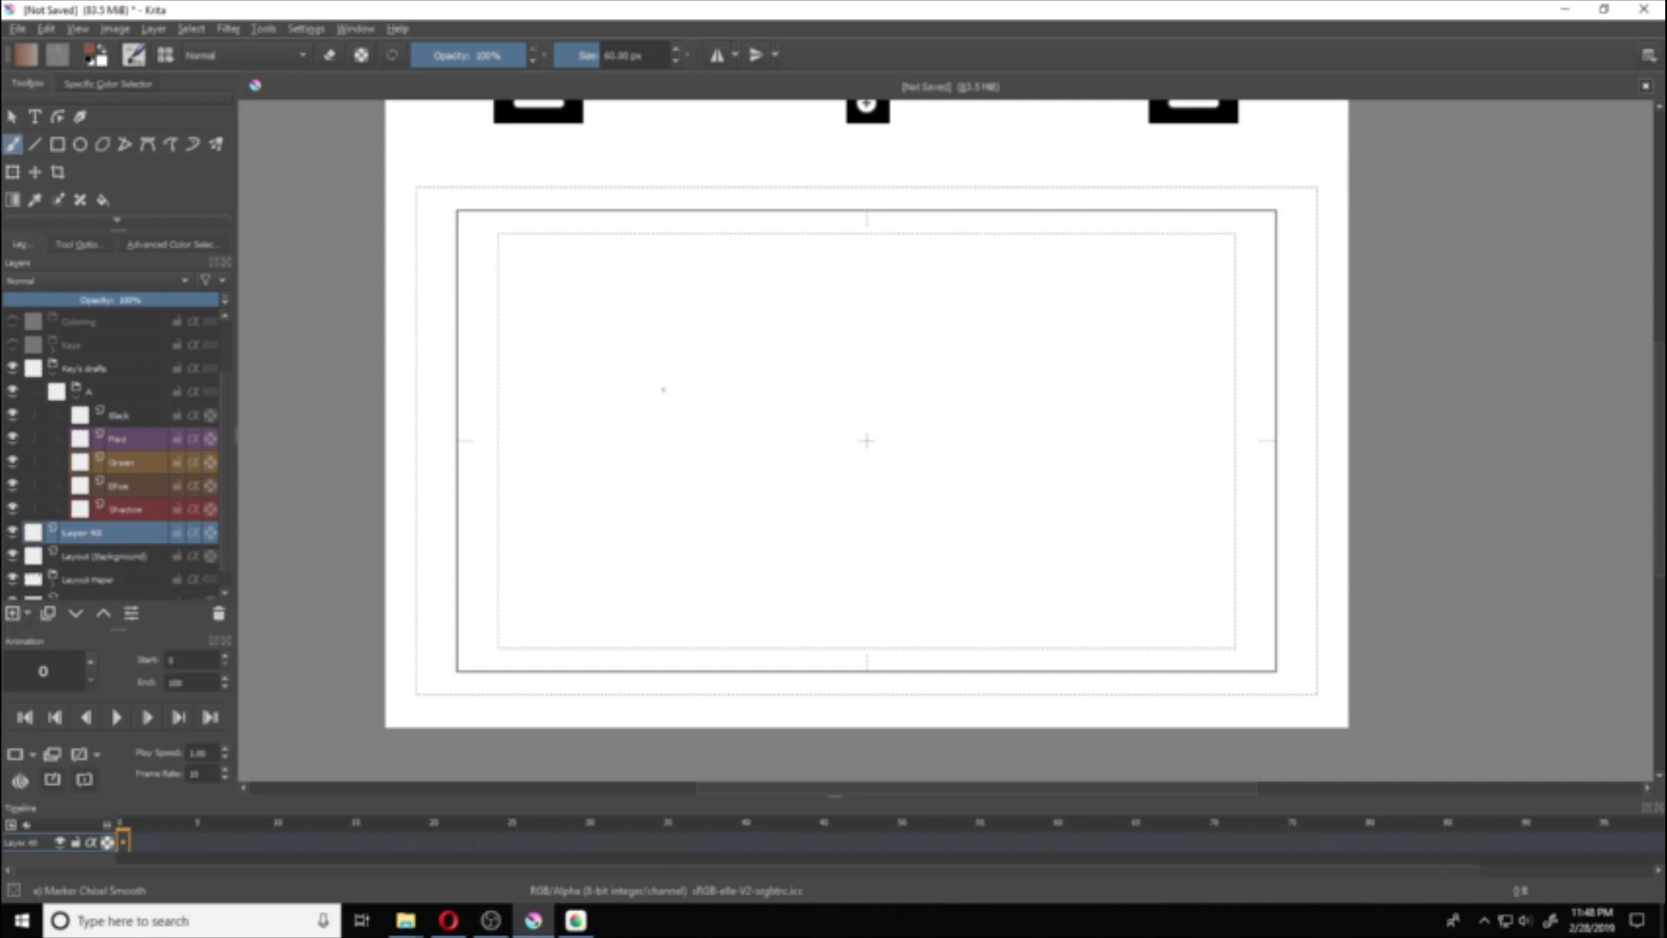
Step: Try sketching a circle in the upper-left part of the frame on the new layer, undoing the strokes
mouse_move(653, 340)
left_mouse_down()
mouse_move(817, 382)
mouse_move(786, 401)
left_mouse_up()
key("ctrl+z")
mouse_move(693, 292)
left_mouse_down()
mouse_move(764, 422)
mouse_move(757, 280)
mouse_move(642, 410)
mouse_move(750, 399)
left_mouse_up()
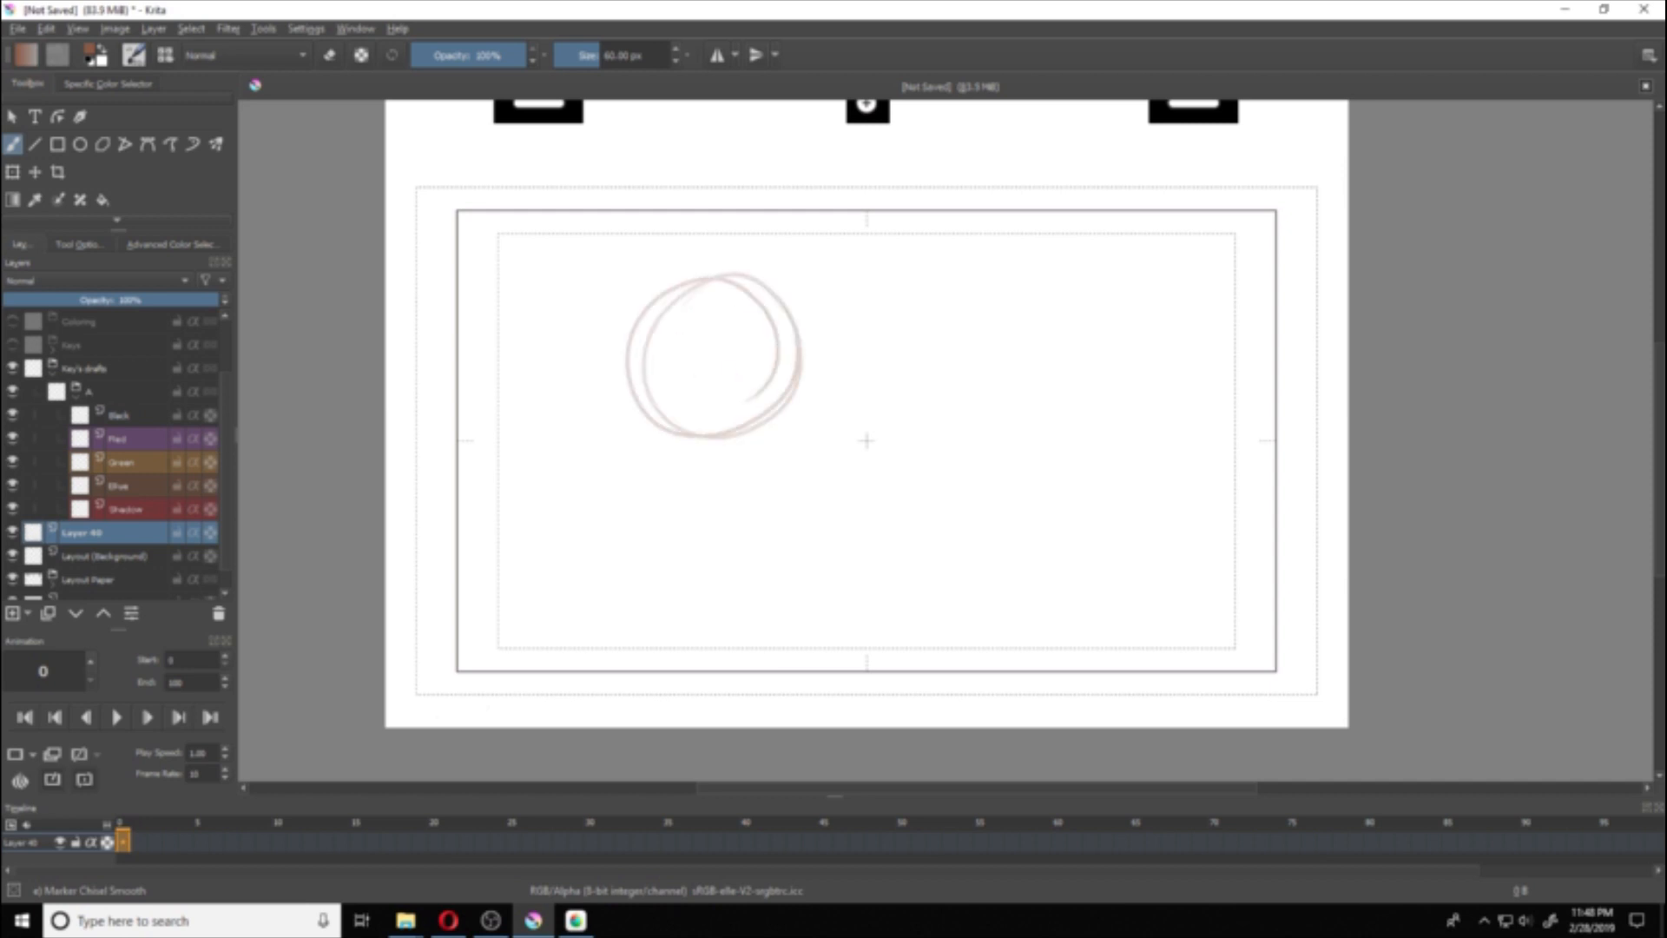
key("ctrl+z")
Step: Reset the painting colours to the default black and white
left_click(87, 63)
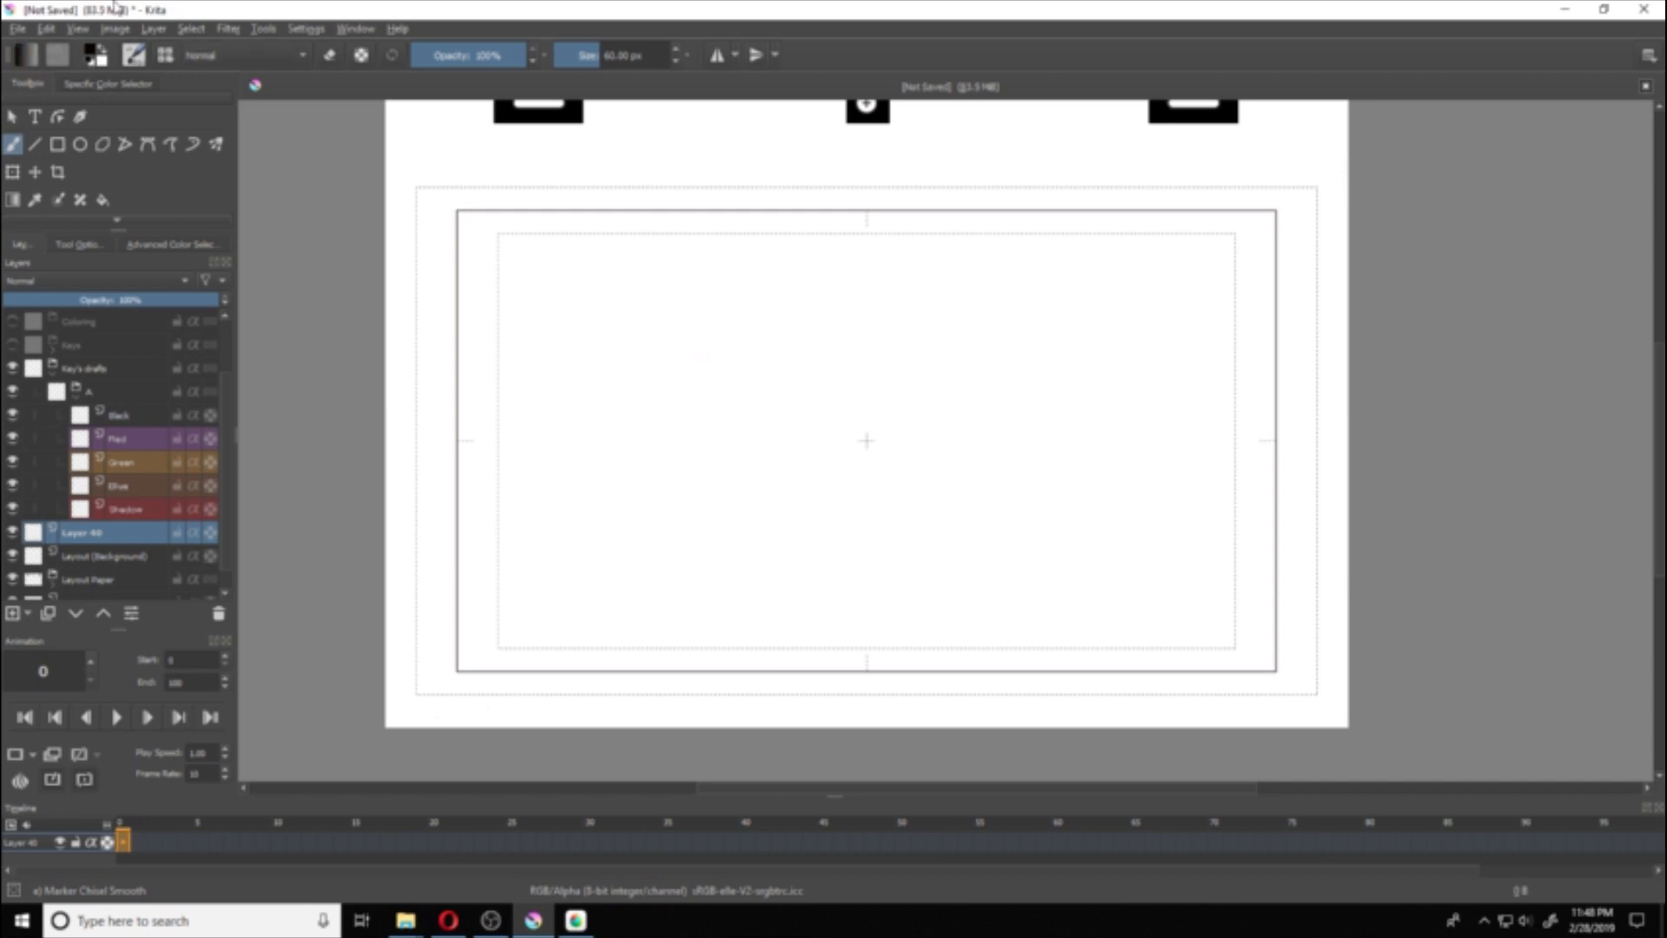
Step: Set the foreground painting colour to a medium blue from the palette
left_click(92, 54)
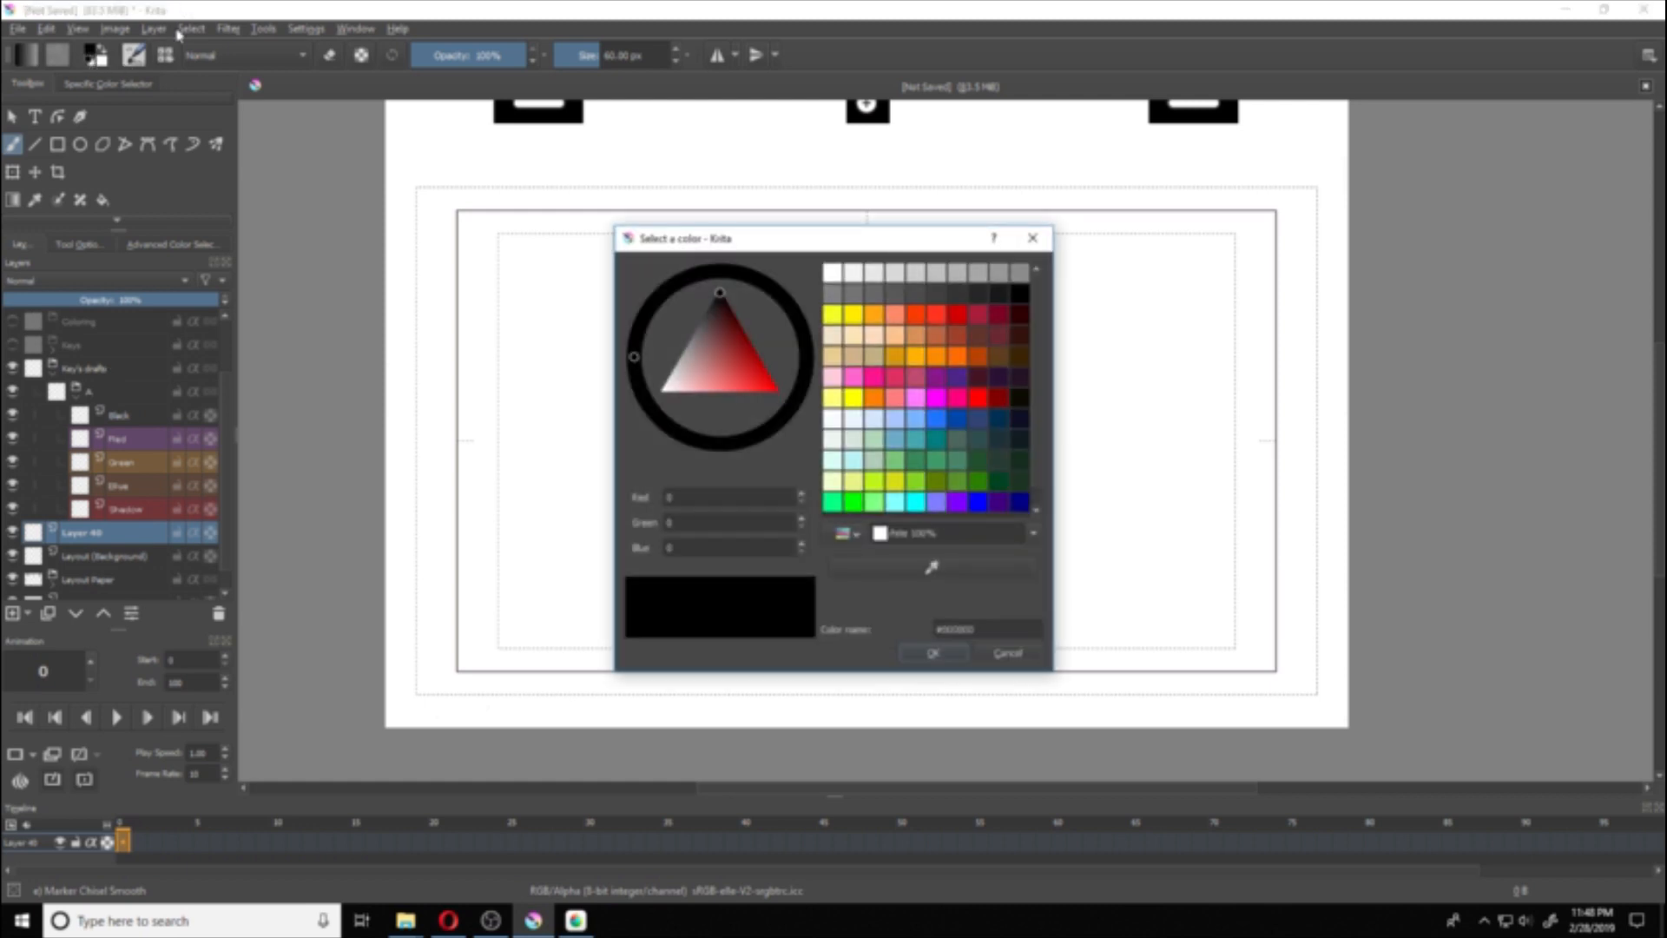
left_click(937, 420)
left_click(953, 658)
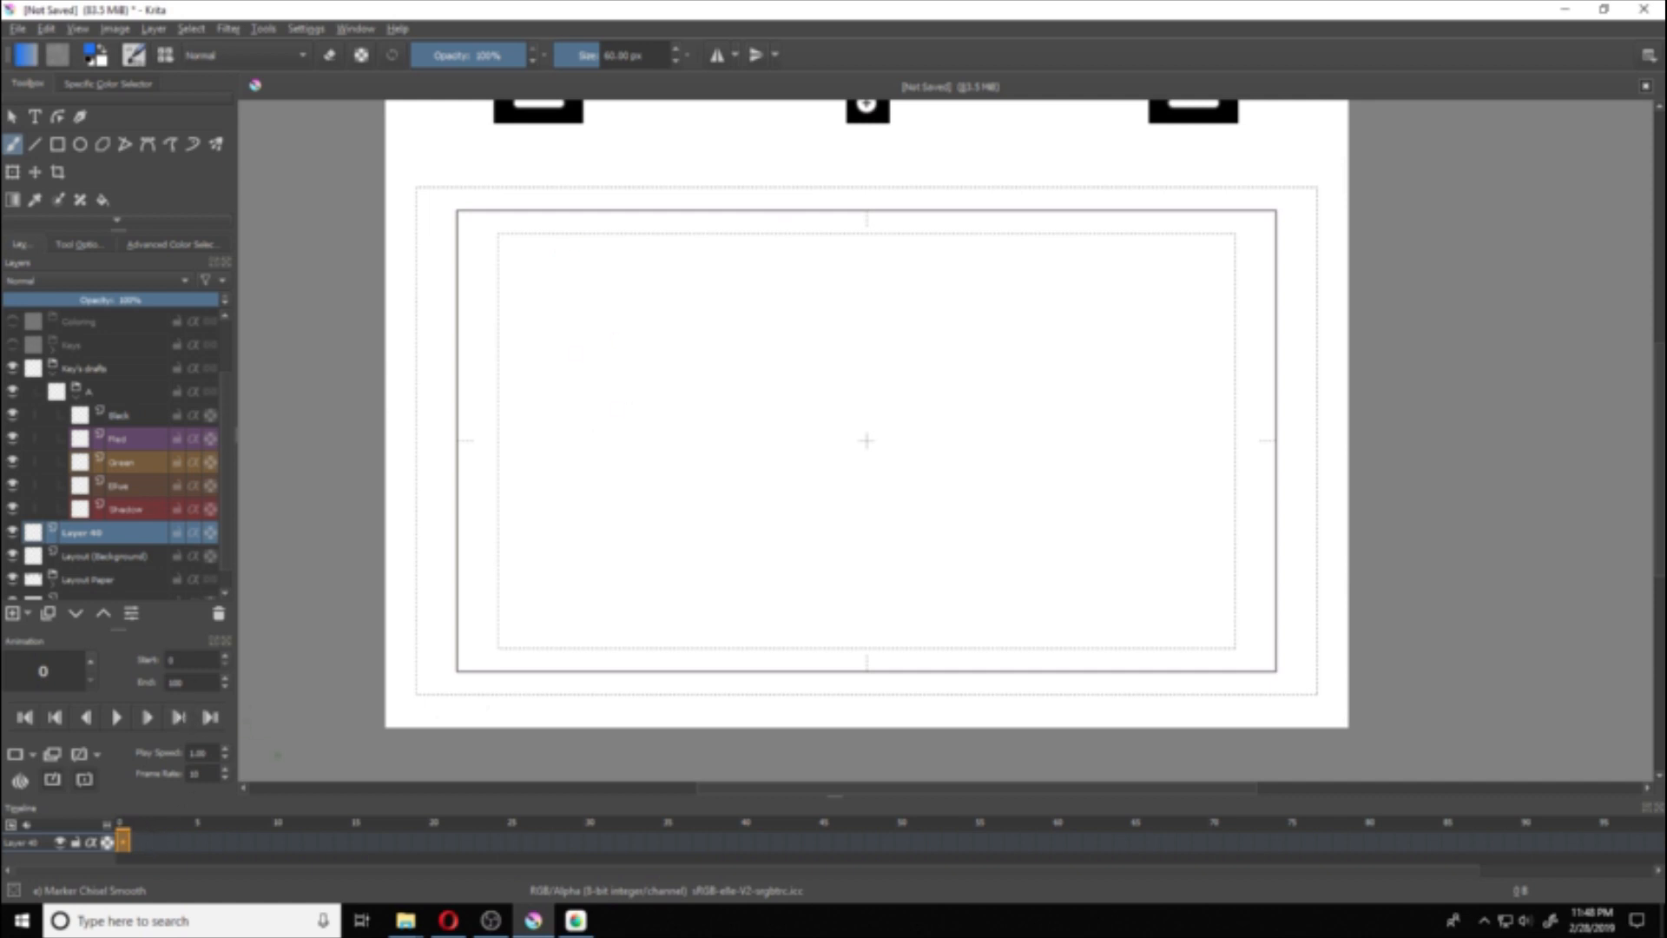
Step: Move the timeline from frame 0 to frame 11 and check the frame creation options for the new layer
left_click(172, 839)
left_click_drag(228, 406, 230, 514)
left_click(123, 840)
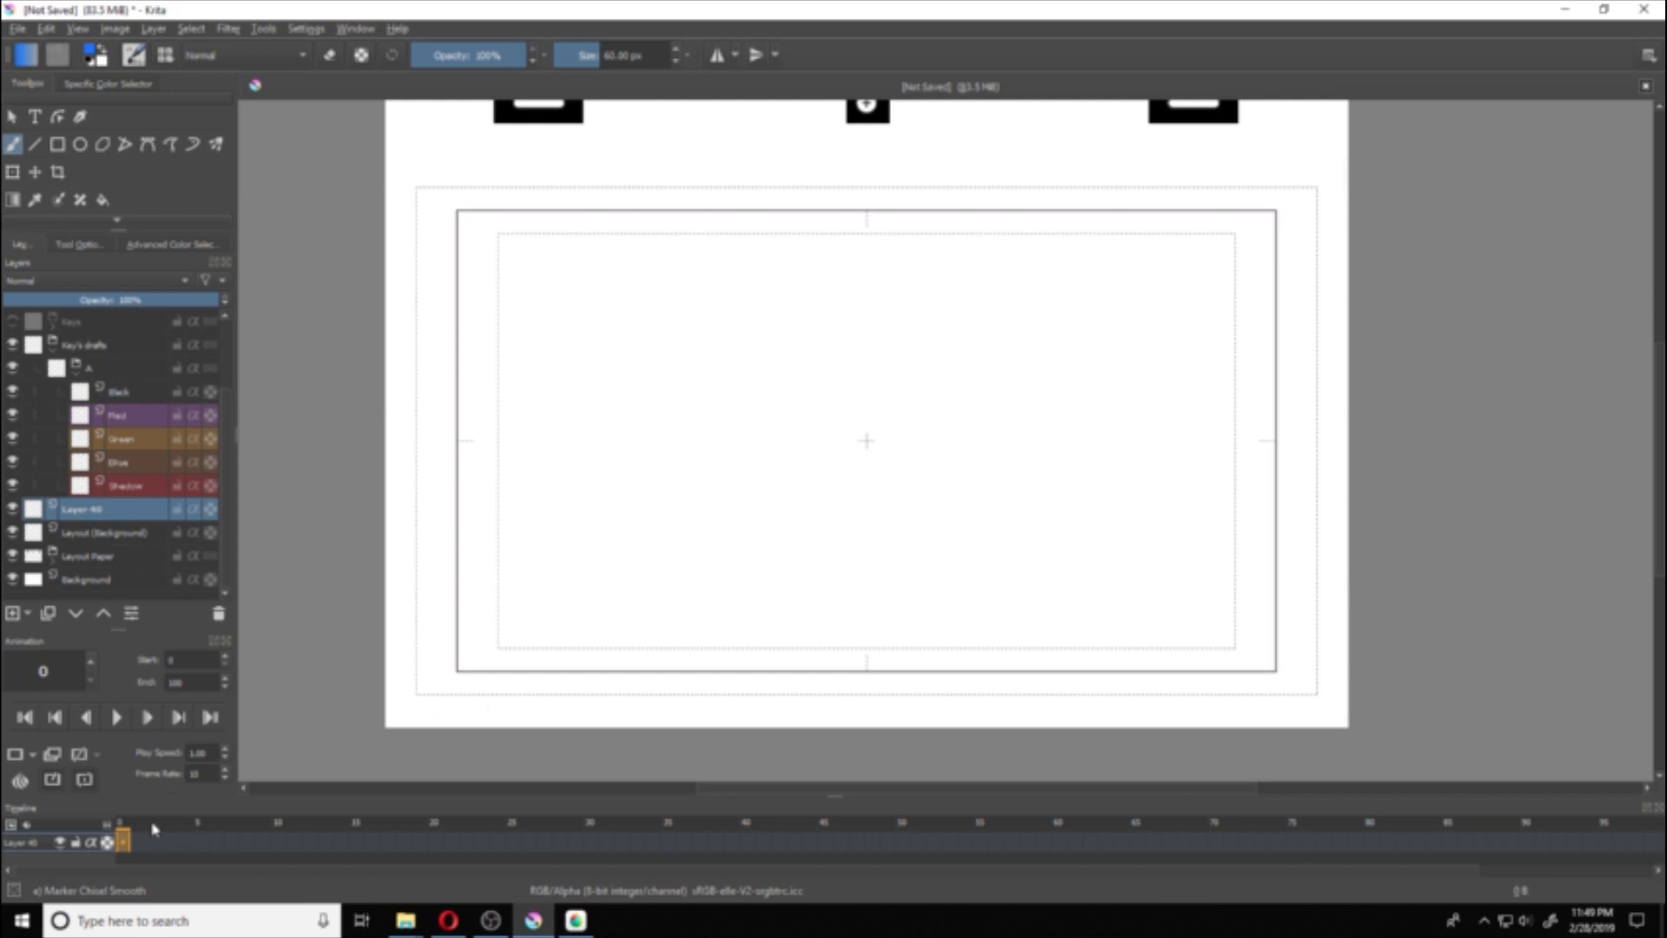
left_click_drag(122, 840, 290, 840)
left_click_drag(279, 839, 293, 835)
left_click(33, 755)
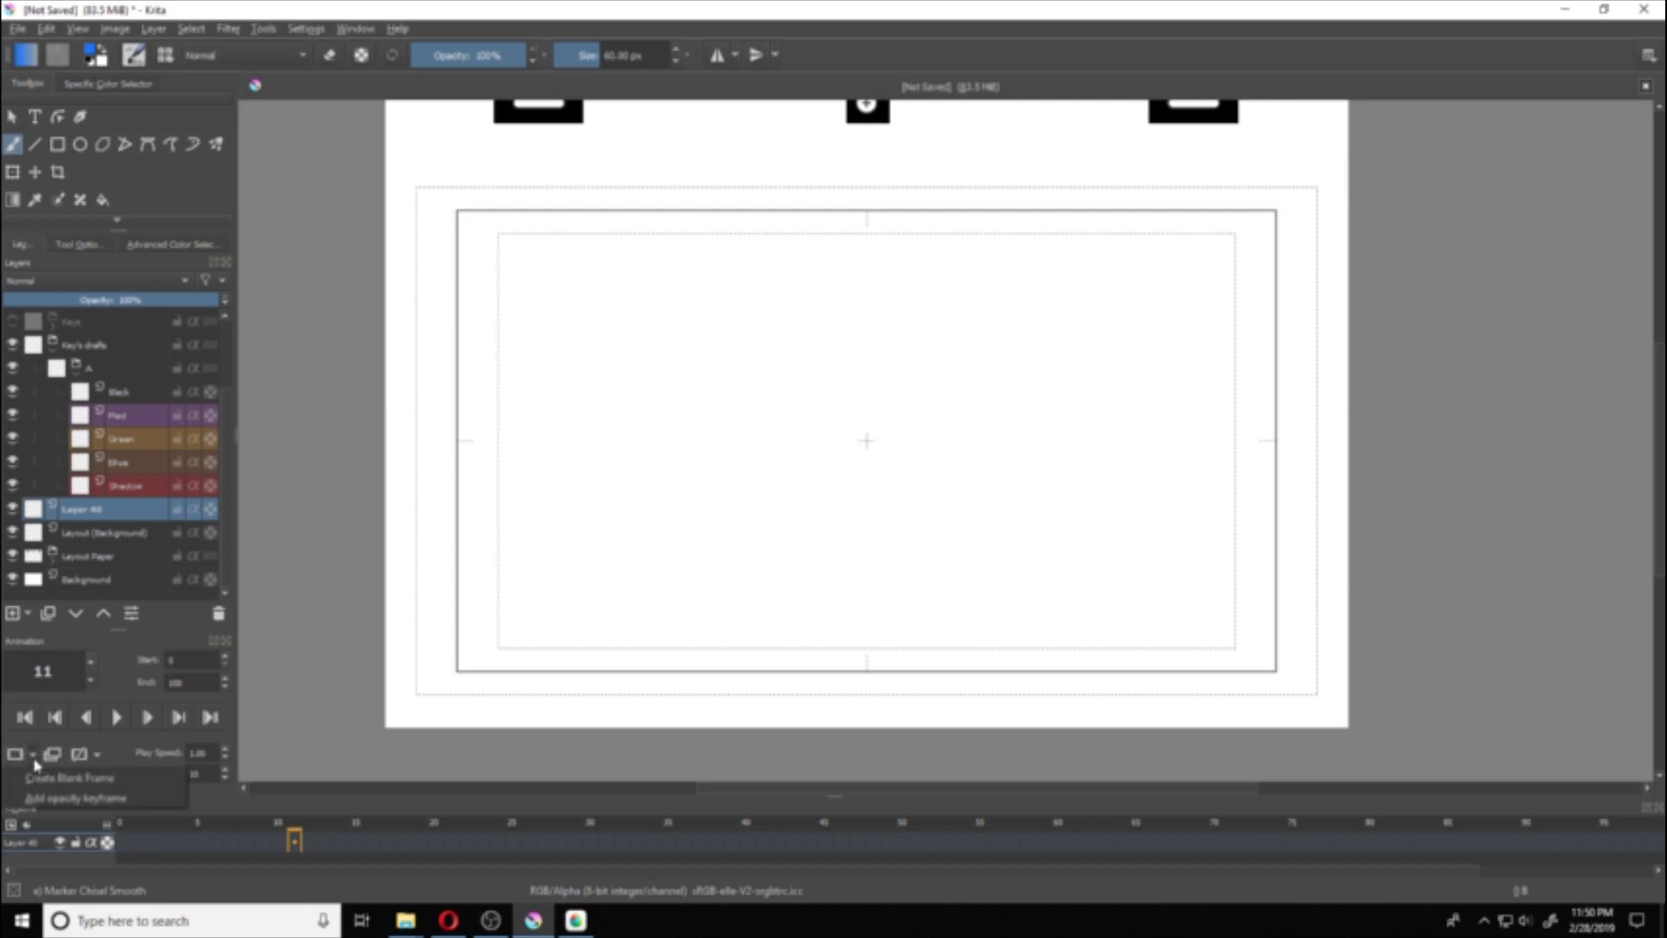
left_click(54, 779)
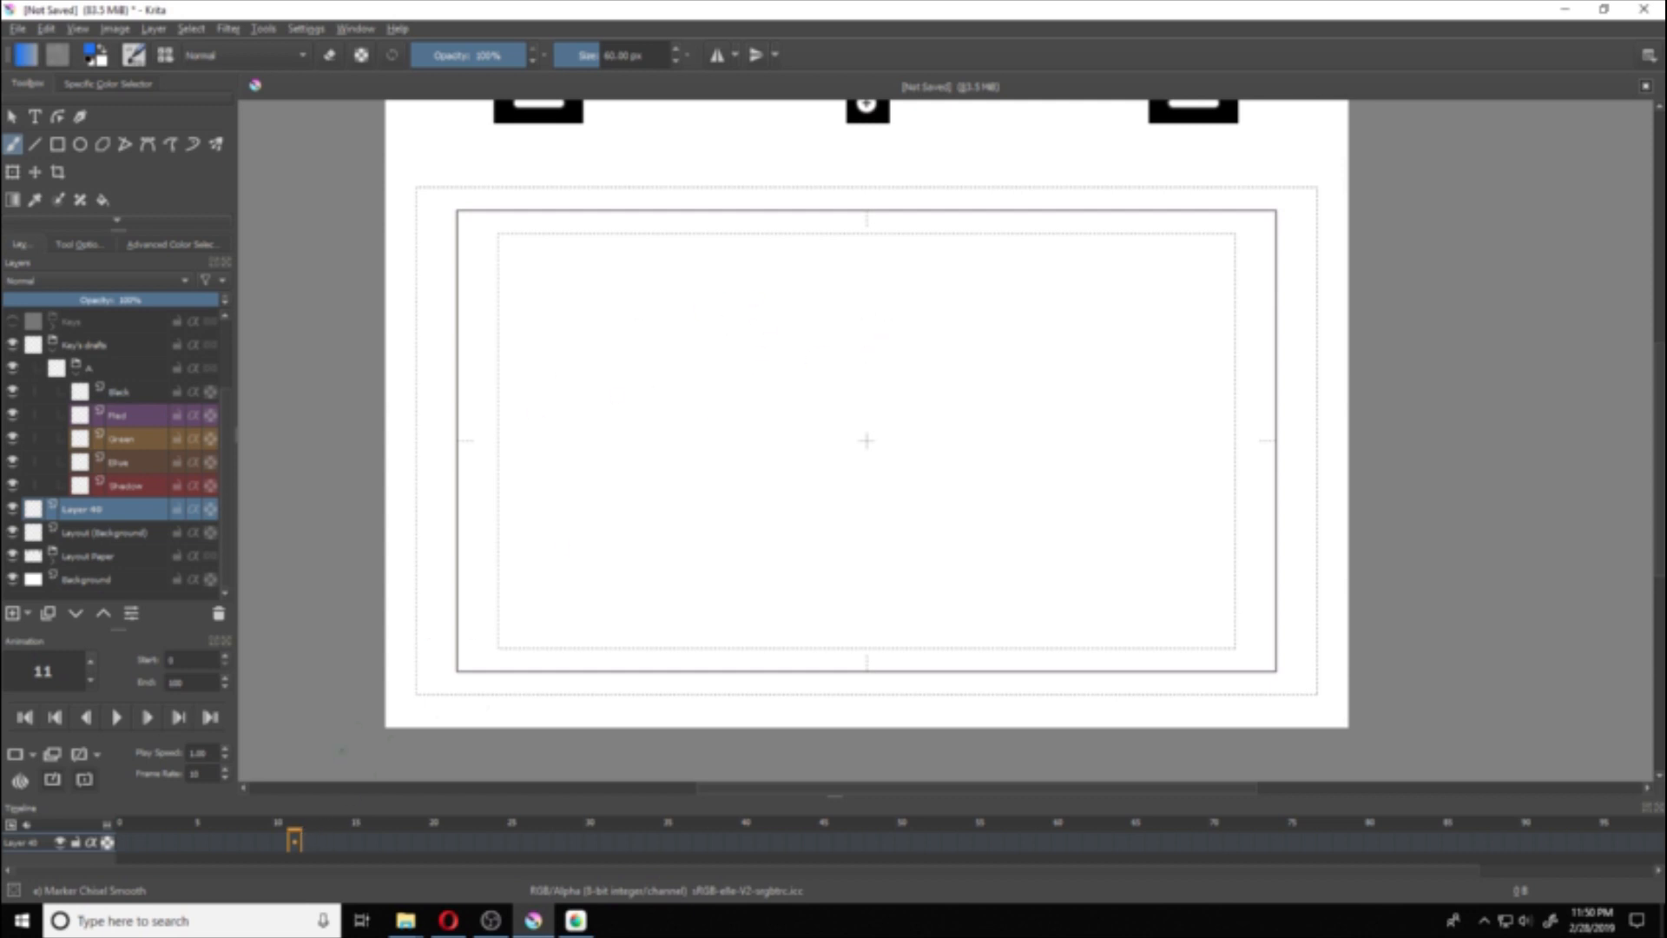
left_click(296, 838)
mouse_move(298, 837)
left_mouse_down()
mouse_move(640, 835)
mouse_move(265, 838)
mouse_move(294, 839)
left_mouse_up()
Step: Draw two freehand horizontal blue guide lines that split the frame into thirds, undoing strokes that miss
left_click_drag(464, 361, 1277, 352)
key("ctrl+z")
left_click_drag(469, 371, 1224, 383)
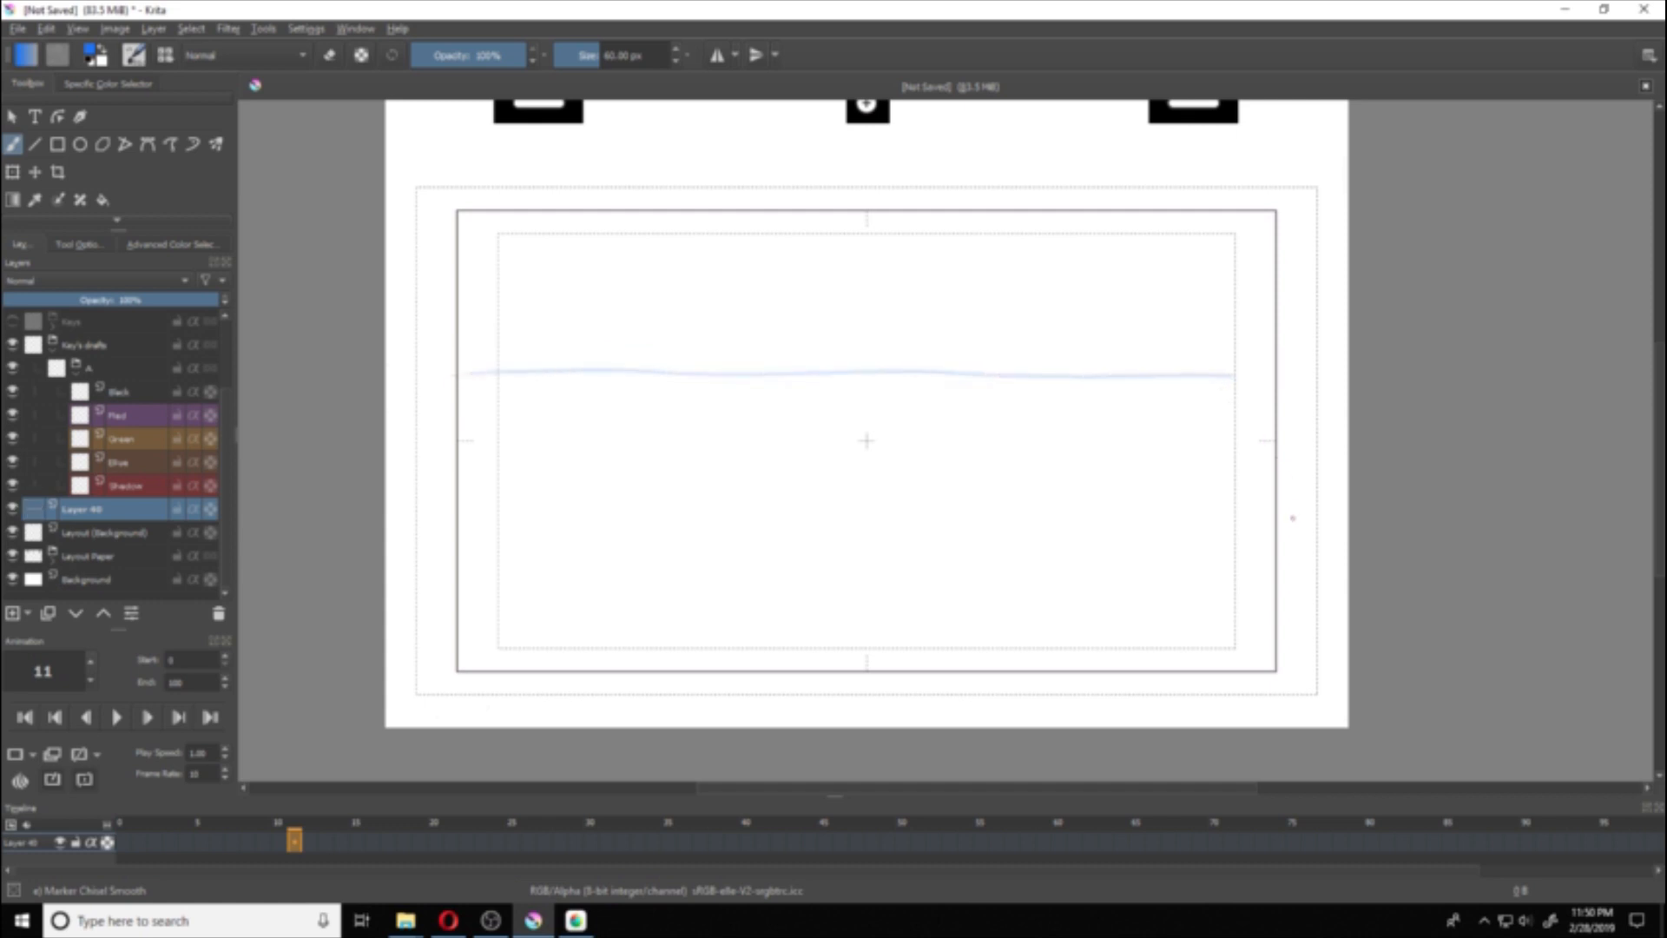
mouse_move(1193, 545)
left_mouse_down()
mouse_move(471, 560)
mouse_move(826, 521)
mouse_move(1263, 521)
left_mouse_up()
key("ctrl+z")
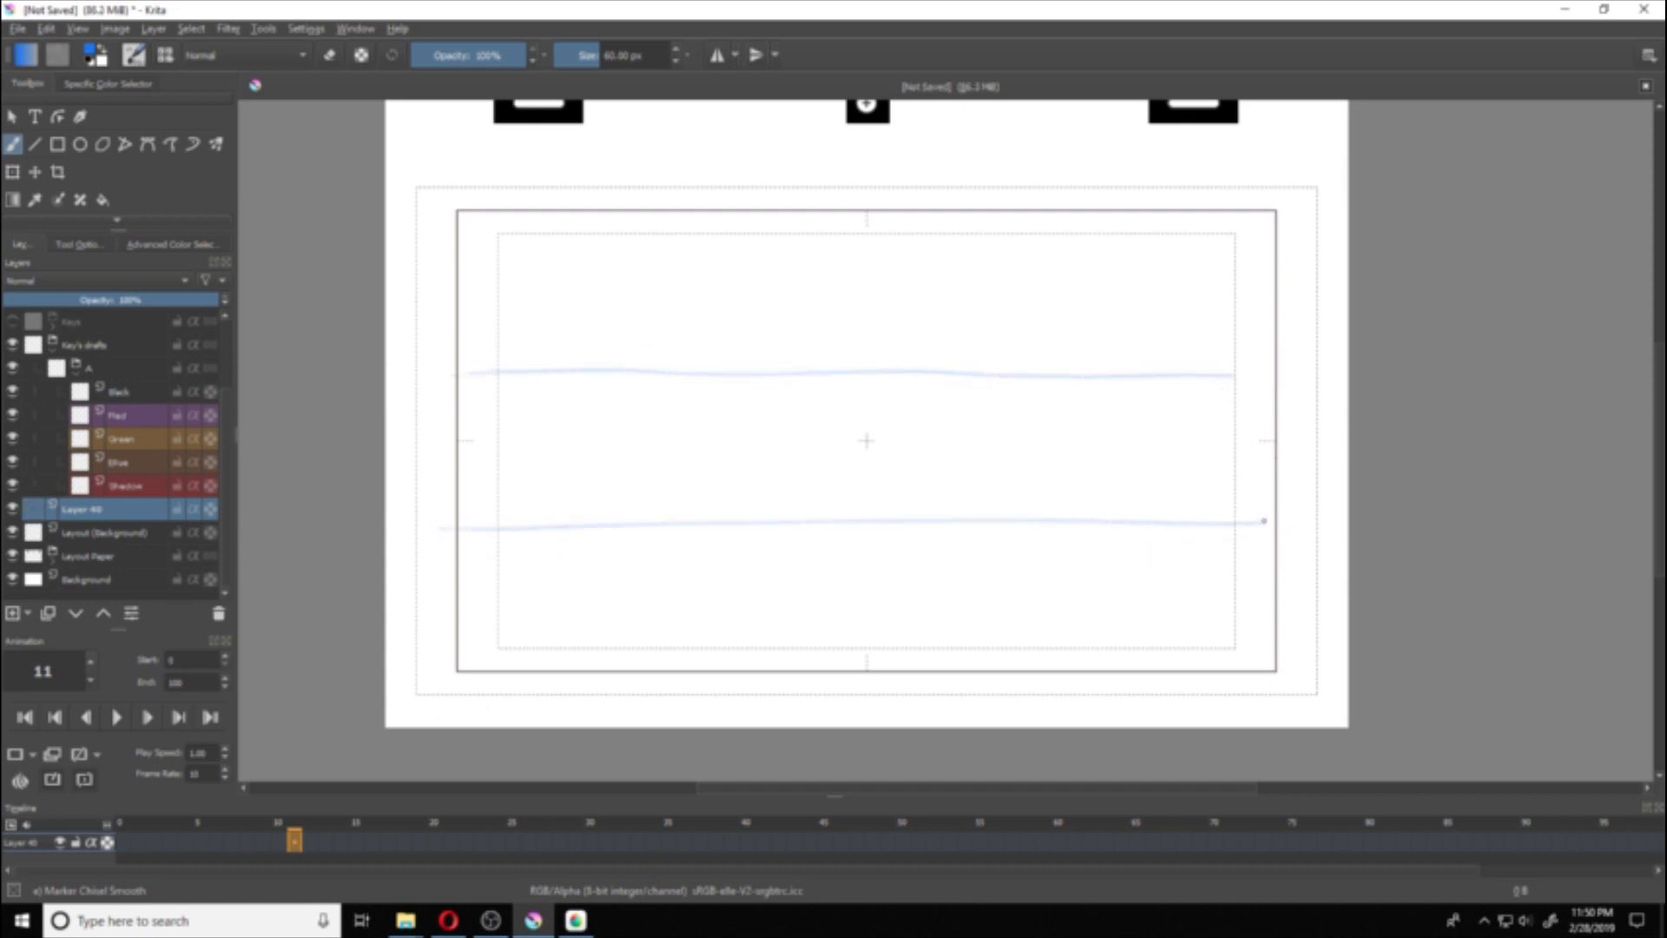
Step: Draw two freehand vertical blue guide lines through the frame to complete the rule-of-thirds grid
left_click_drag(680, 213, 668, 725)
key("ctrl+z")
left_click_drag(705, 304, 718, 669)
key("ctrl+z")
left_click_drag(713, 161, 712, 712)
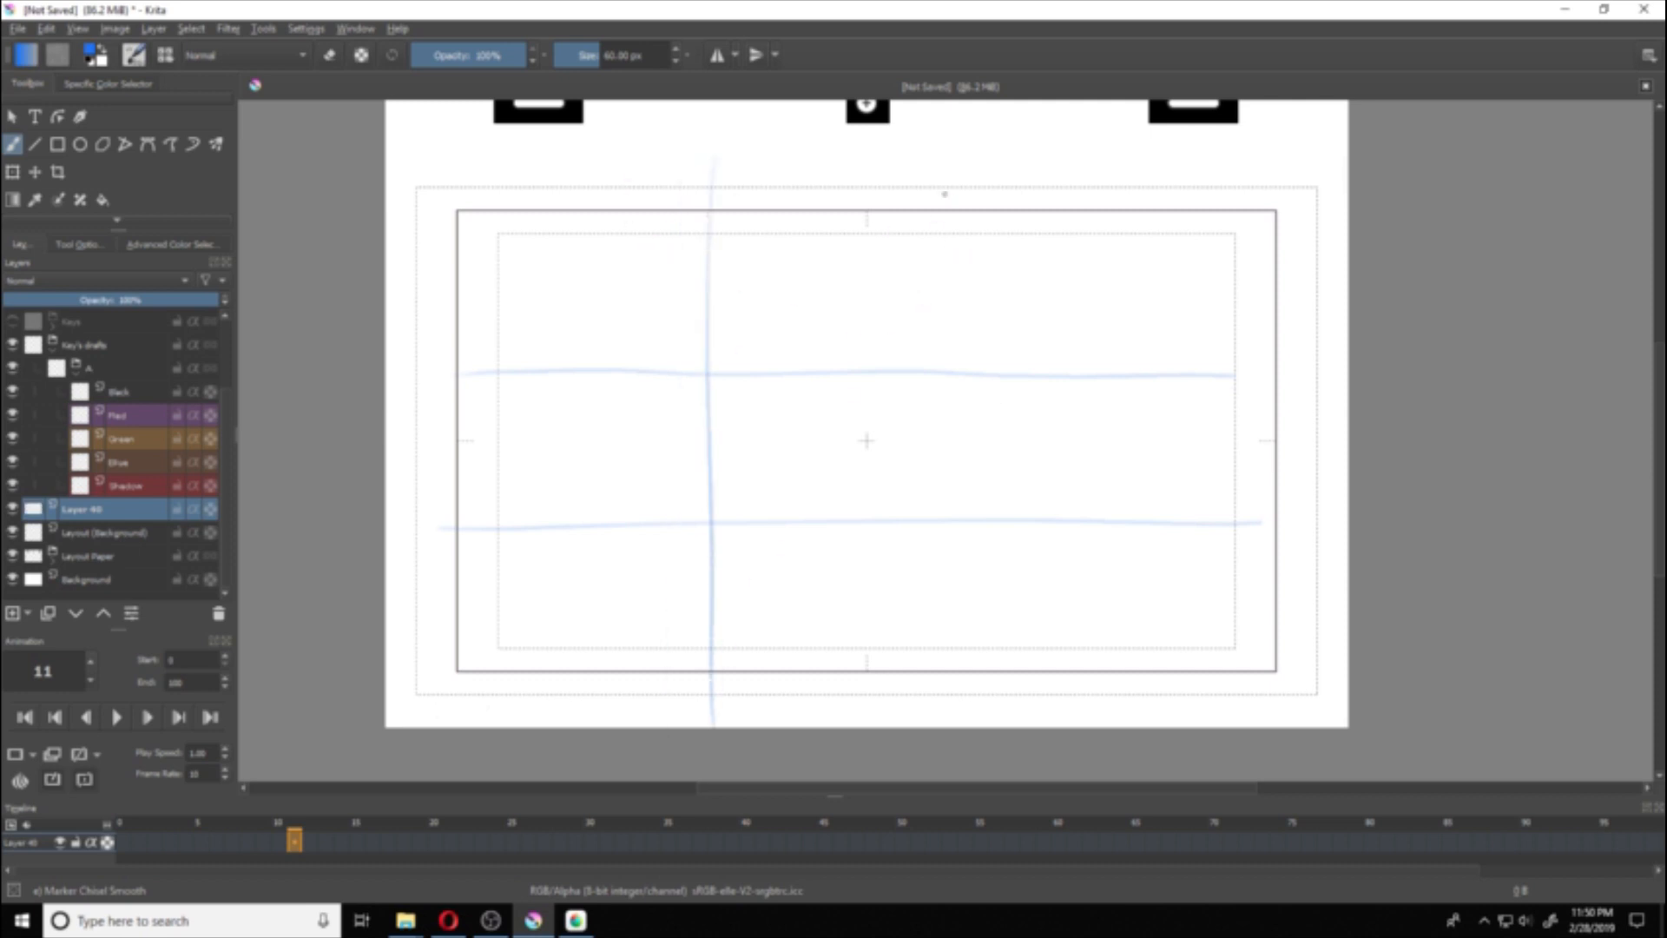
left_click_drag(947, 172, 950, 708)
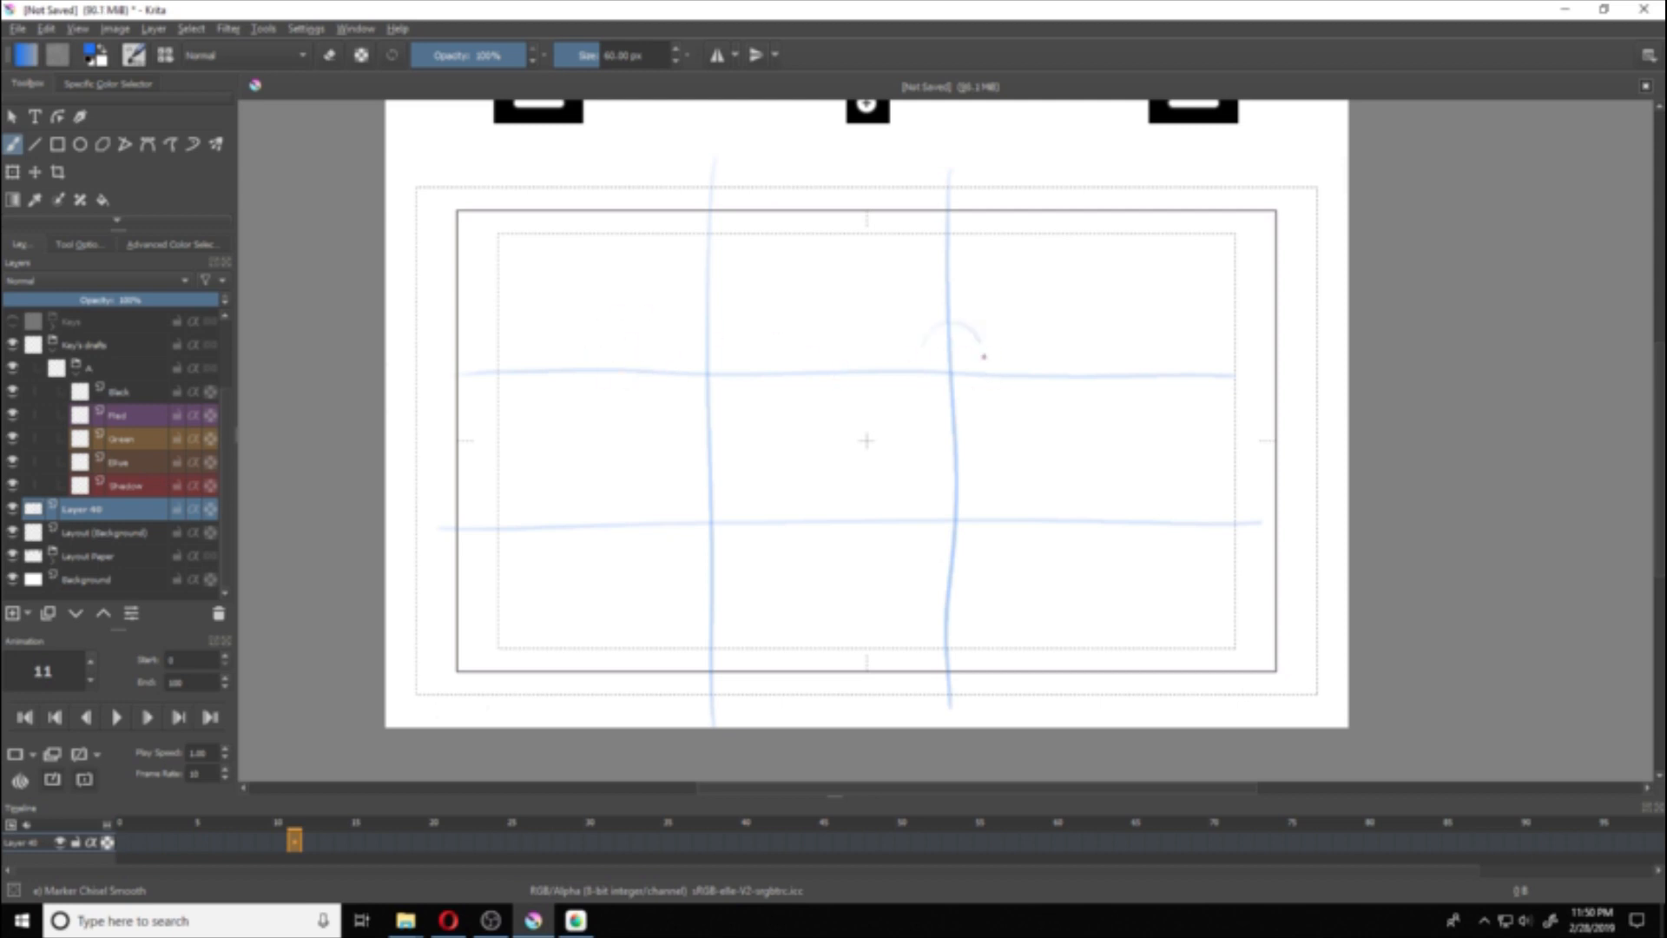
Step: Try marking the four grid intersections with circles and sketching a cross between them
mouse_move(983, 356)
left_mouse_down()
mouse_move(912, 351)
mouse_move(951, 395)
mouse_move(973, 335)
left_mouse_up()
key("ctrl+z")
mouse_move(671, 371)
left_mouse_down()
mouse_move(694, 400)
mouse_move(671, 393)
left_mouse_up()
left_click_drag(930, 357, 928, 351)
mouse_move(977, 512)
left_mouse_down()
mouse_move(946, 547)
mouse_move(951, 505)
left_mouse_up()
left_click_drag(710, 532, 687, 531)
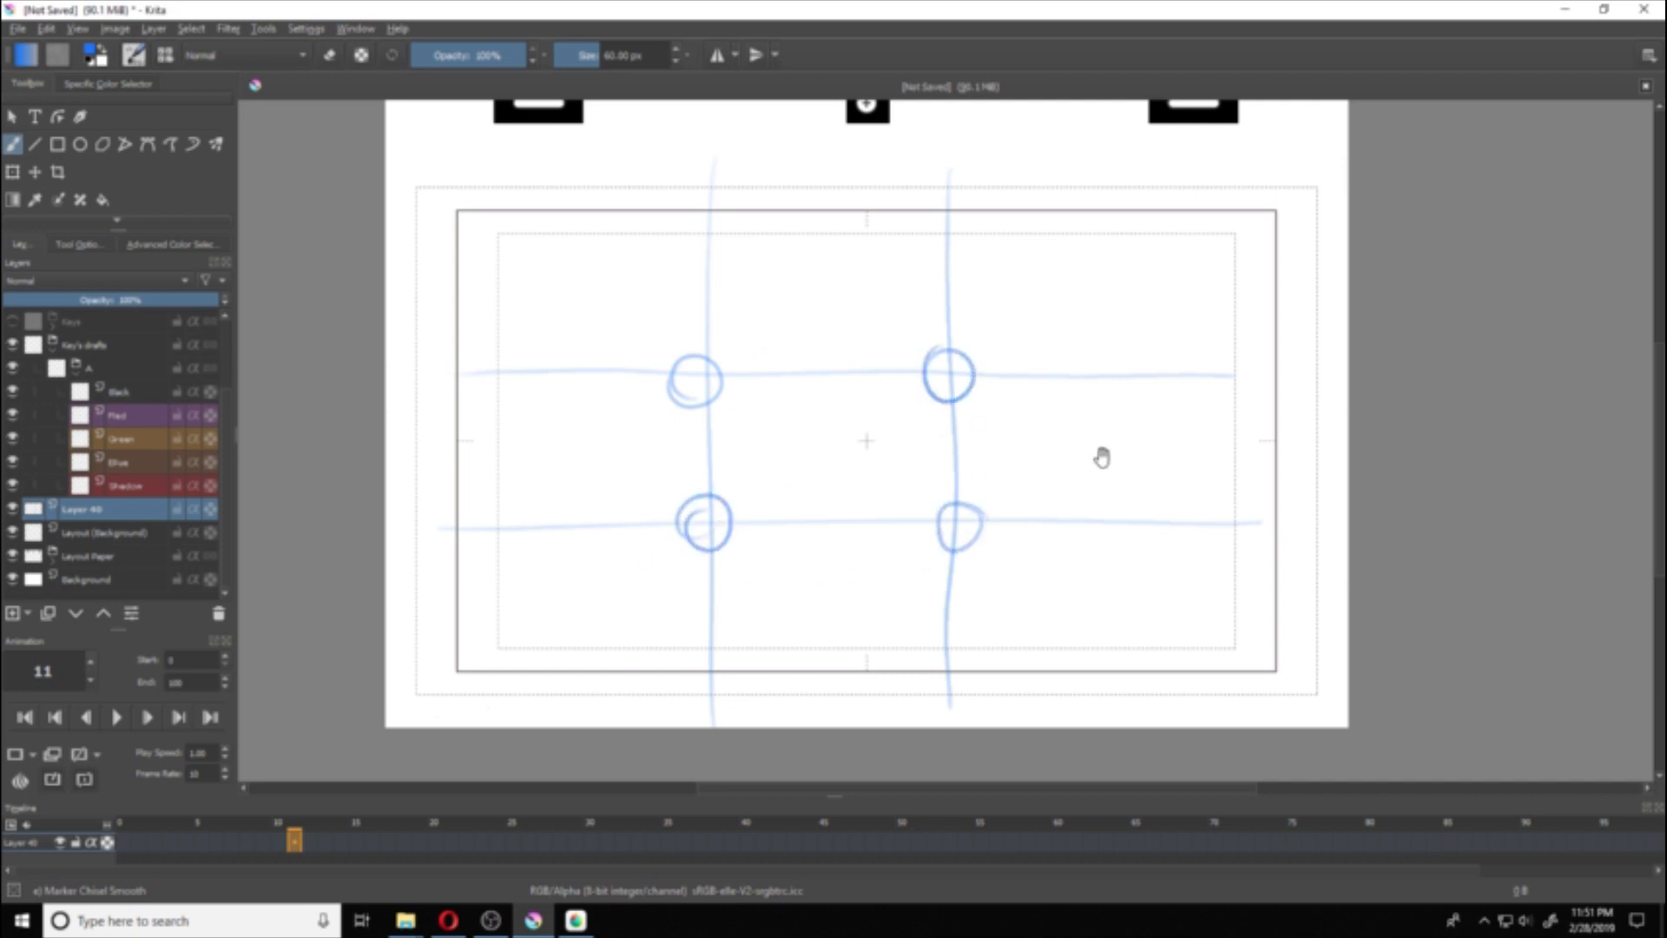
left_click_drag(747, 398, 904, 498)
left_click_drag(872, 383, 720, 531)
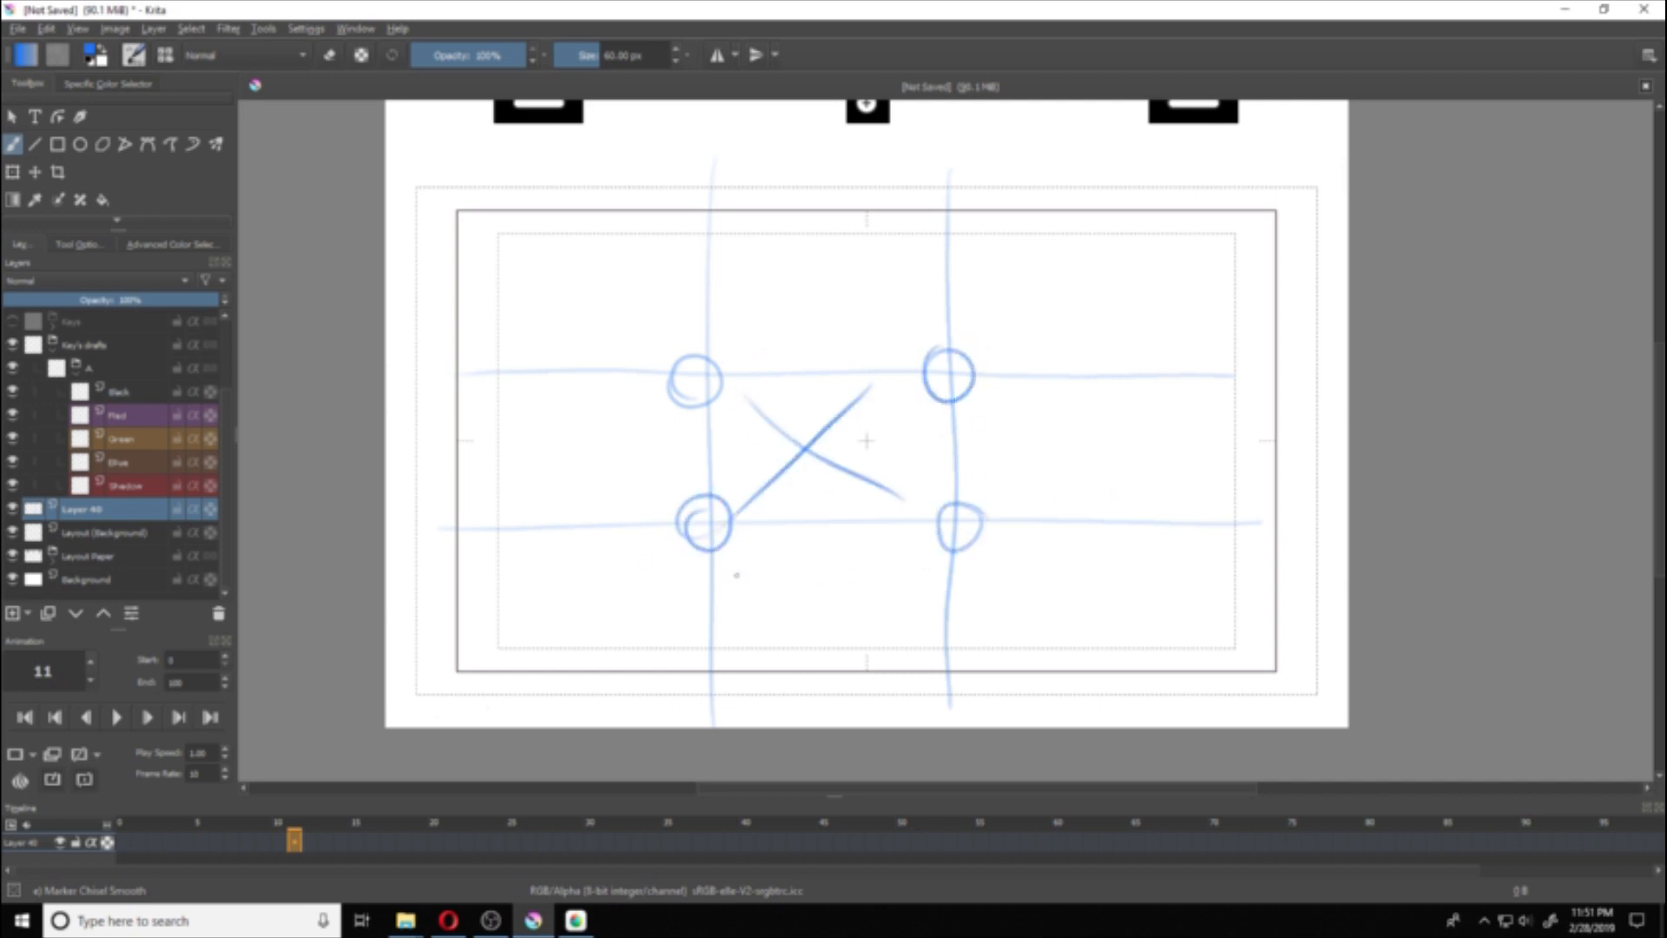
Step: Undo the intersection circles and the cross, leaving only the grid lines
key("ctrl+z")
key("ctrl+z")
key("ctrl+z")
key("ctrl+z")
key("ctrl+z")
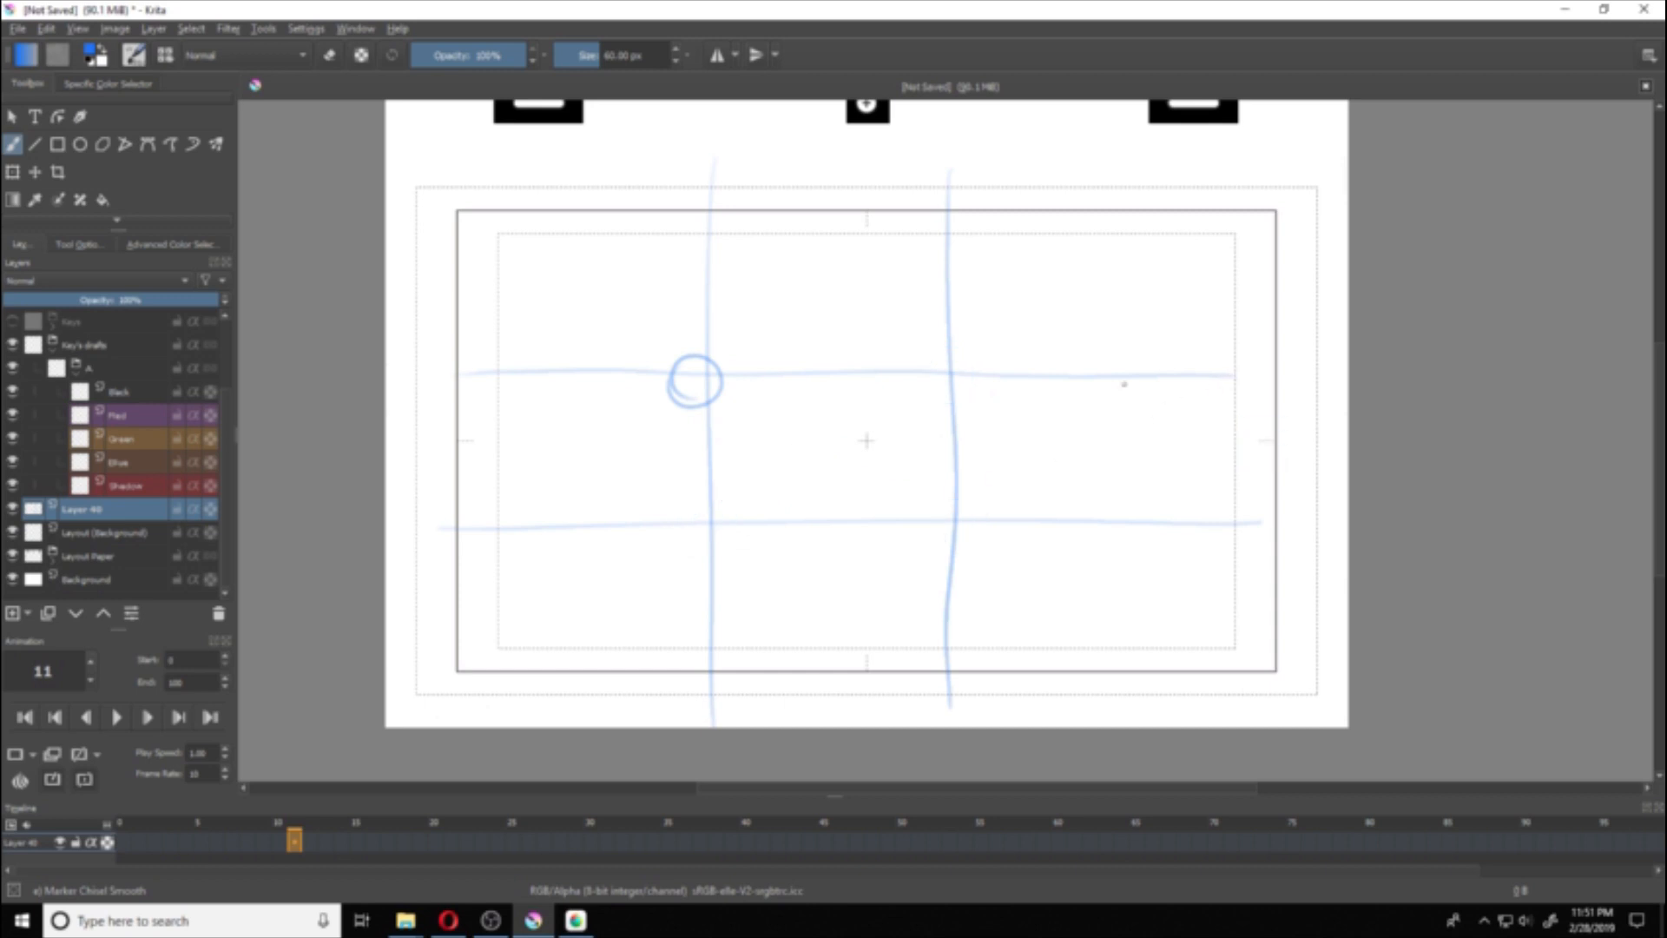
key("ctrl+z")
Step: Try sketching a small figure with a round head in the grid's right column, then undo its strokes
left_click_drag(1059, 346, 1083, 394)
mouse_move(1097, 388)
left_mouse_down()
mouse_move(1097, 345)
mouse_move(1142, 415)
mouse_move(1083, 452)
mouse_move(1053, 528)
left_mouse_up()
key("ctrl+z")
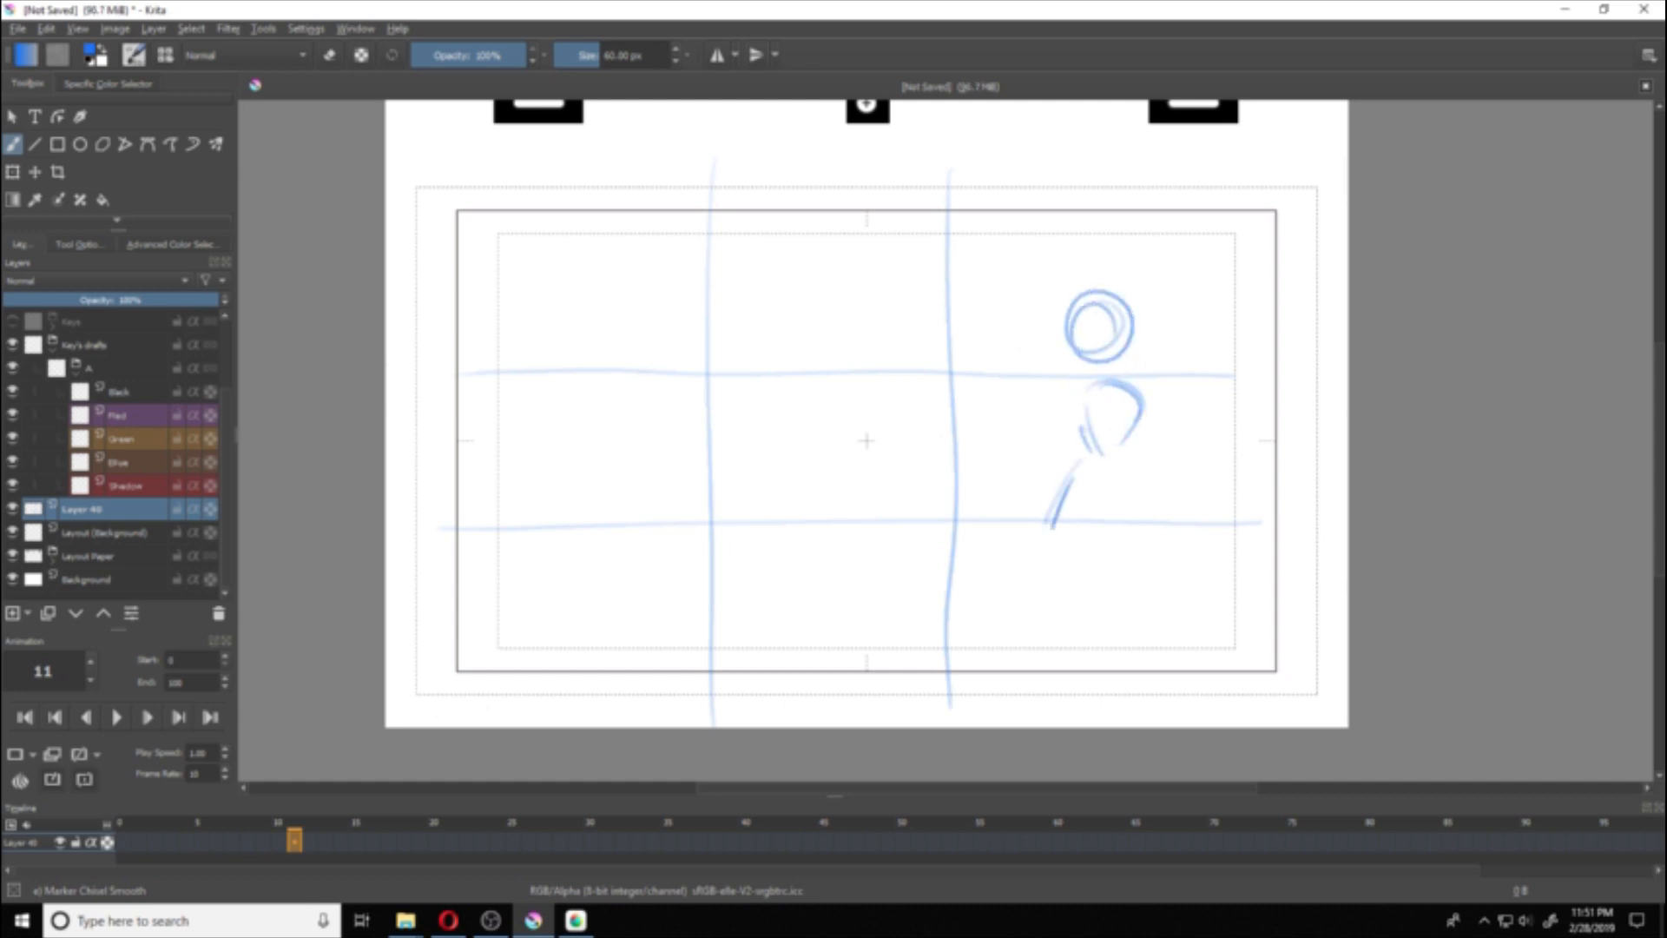
key("ctrl+z")
key("ctrl+z")
key("ctrl+z")
key("ctrl+z")
key("ctrl+z")
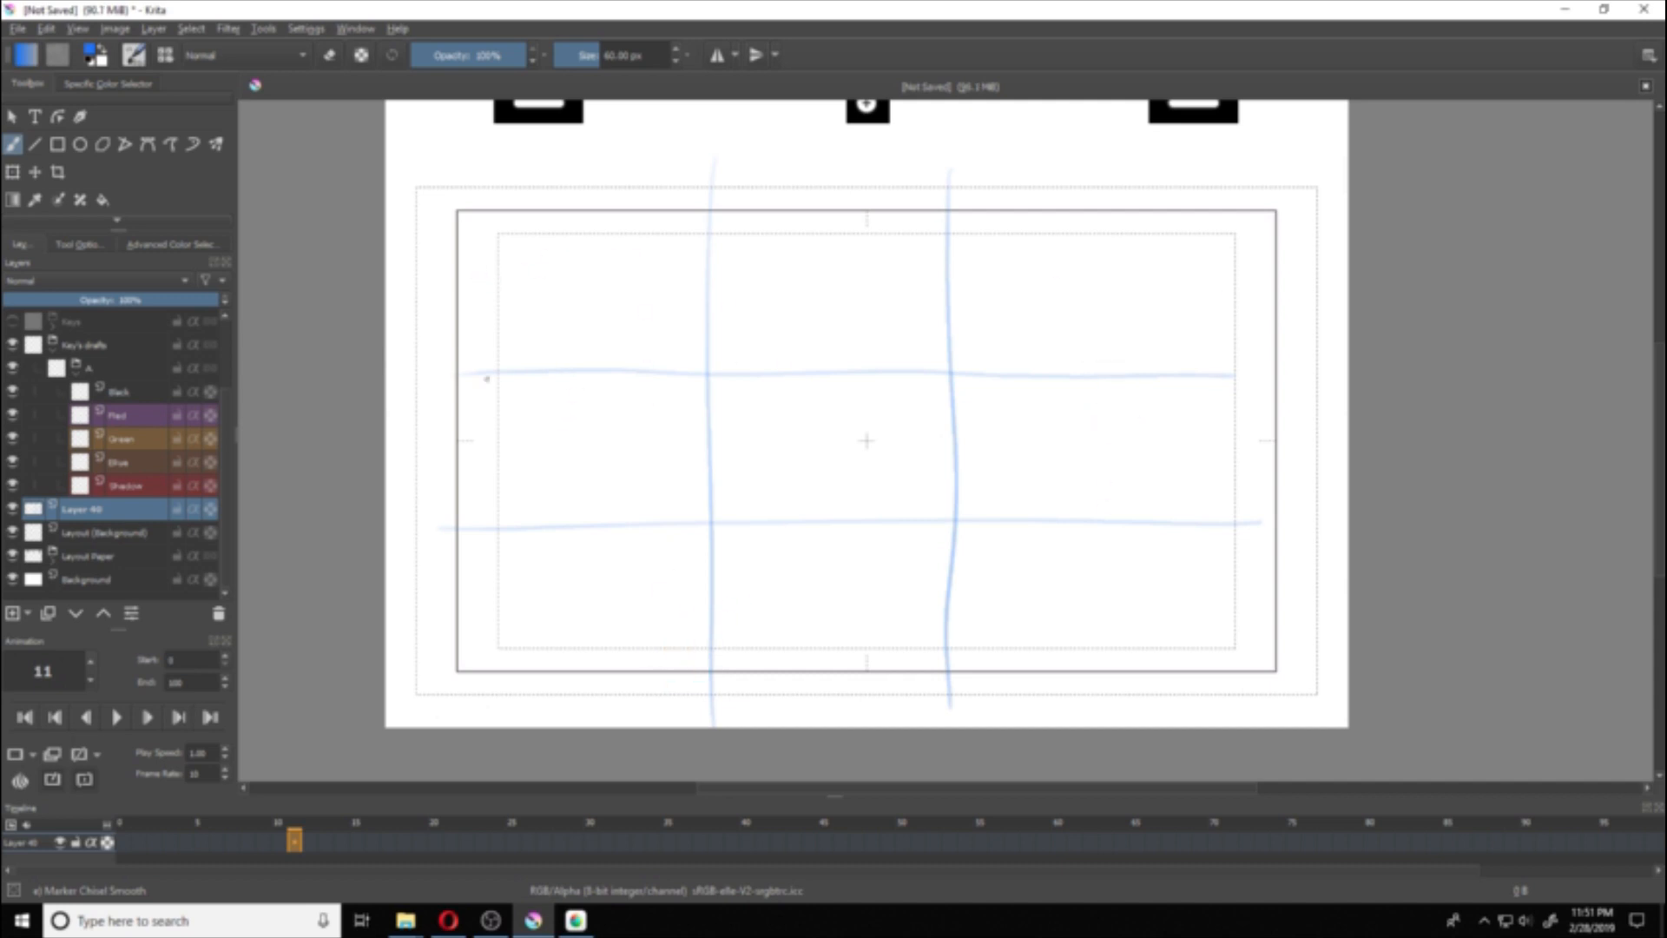
Step: Try sketching a wavy horizon across the upper third and a round-headed figure at the grid's lower left, undoing strokes
left_click_drag(486, 379, 512, 376)
key("ctrl+z")
mouse_move(479, 304)
left_mouse_down()
mouse_move(656, 269)
mouse_move(1297, 341)
left_mouse_up()
mouse_move(569, 486)
left_mouse_down()
mouse_move(543, 490)
mouse_move(547, 547)
left_mouse_up()
mouse_move(505, 605)
left_mouse_down()
mouse_move(584, 584)
mouse_move(575, 648)
left_mouse_up()
left_click_drag(511, 608, 543, 667)
key("ctrl+z")
key("ctrl+z")
key("ctrl+z")
key("ctrl+z")
key("ctrl+z")
key("ctrl+z")
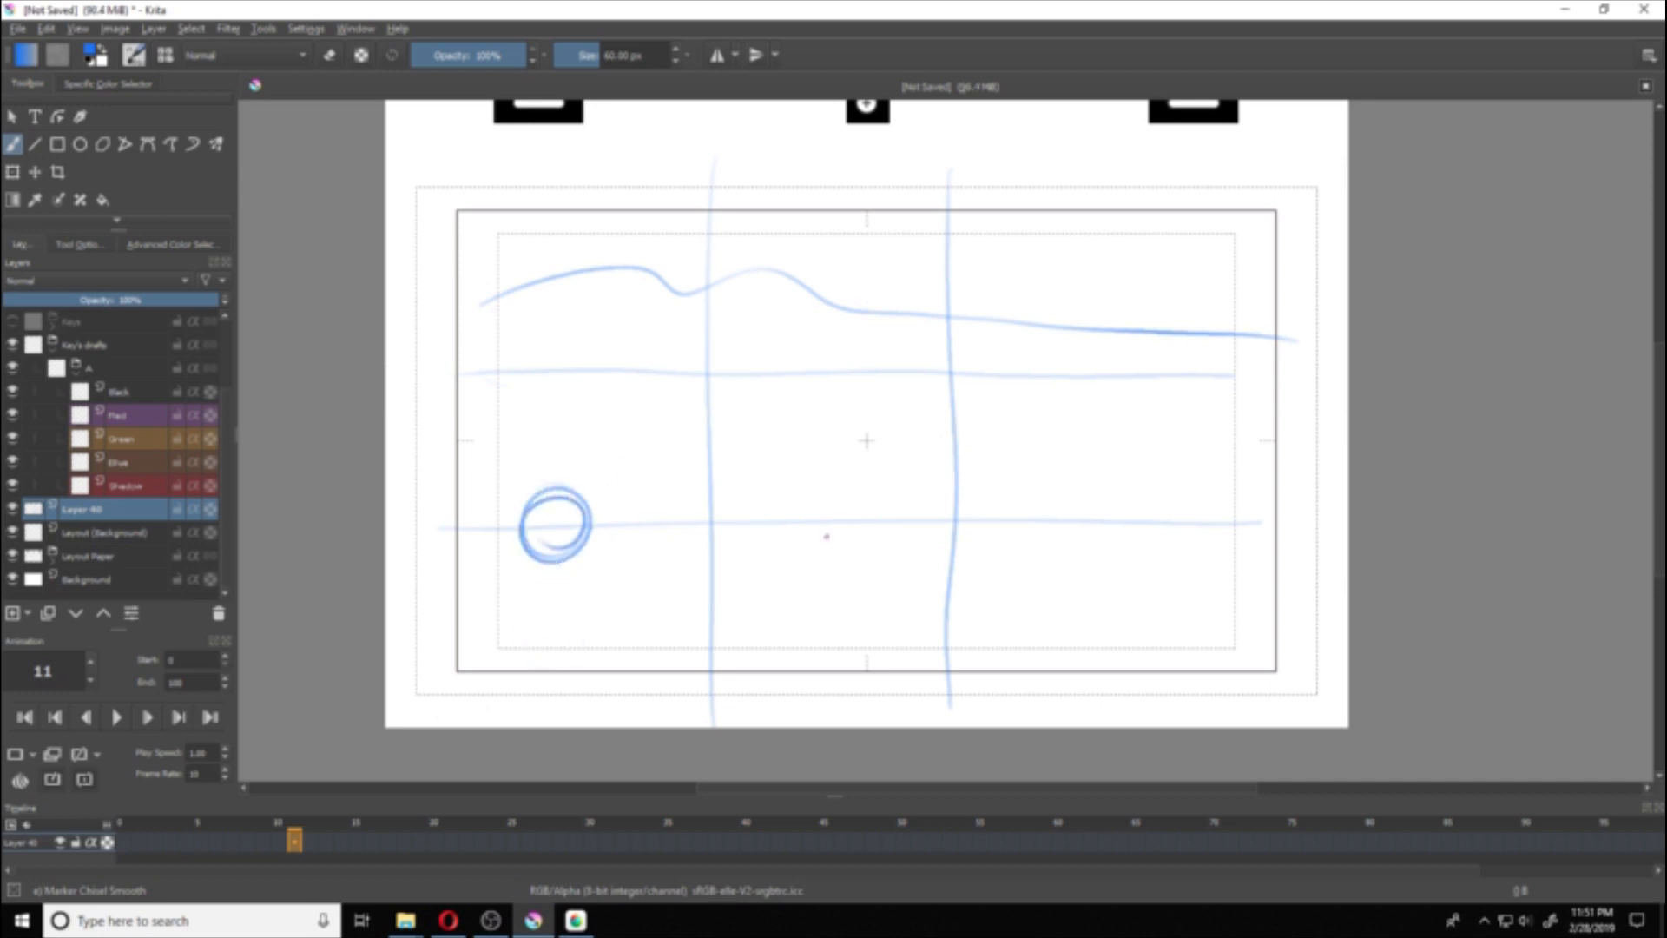
Step: Try a few more strokes in the lower-left part of the frame and undo everything back to the grid
mouse_move(695, 482)
left_mouse_down()
mouse_move(655, 521)
mouse_move(621, 521)
left_mouse_up()
key("ctrl+z")
key("ctrl+z")
mouse_move(521, 482)
left_mouse_down()
mouse_move(546, 620)
mouse_move(560, 556)
mouse_move(512, 658)
left_mouse_up()
key("ctrl+z")
key("ctrl+z")
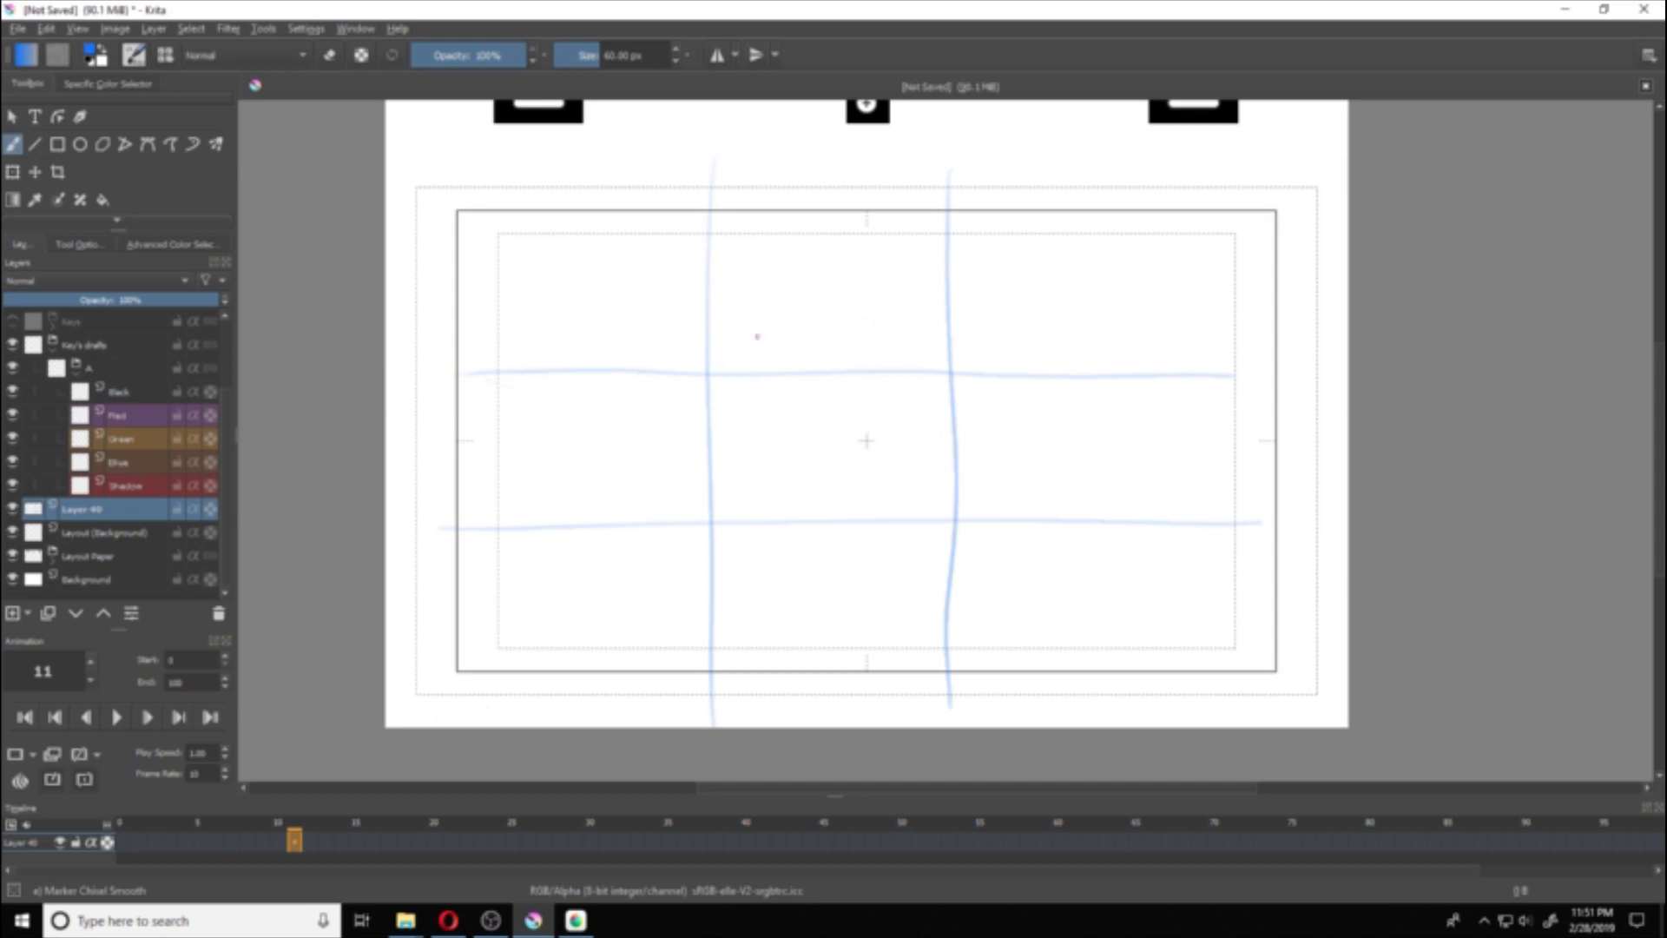
Step: Sketch a character in the grid's centre column with a round head, closed eyes, bangs, neck, shoulders and torso
mouse_move(757, 336)
left_mouse_down()
mouse_move(925, 348)
mouse_move(763, 322)
mouse_move(932, 375)
mouse_move(792, 285)
mouse_move(884, 424)
mouse_move(838, 304)
mouse_move(792, 393)
mouse_move(841, 341)
mouse_move(804, 375)
mouse_move(829, 380)
mouse_move(855, 347)
left_mouse_up()
mouse_move(794, 399)
left_mouse_down()
mouse_move(842, 366)
mouse_move(789, 401)
left_mouse_up()
mouse_move(884, 348)
left_mouse_down()
mouse_move(931, 386)
mouse_move(816, 466)
mouse_move(927, 500)
mouse_move(946, 608)
left_mouse_up()
mouse_move(814, 468)
left_mouse_down()
mouse_move(792, 530)
mouse_move(811, 611)
left_mouse_up()
left_click_drag(953, 571, 953, 694)
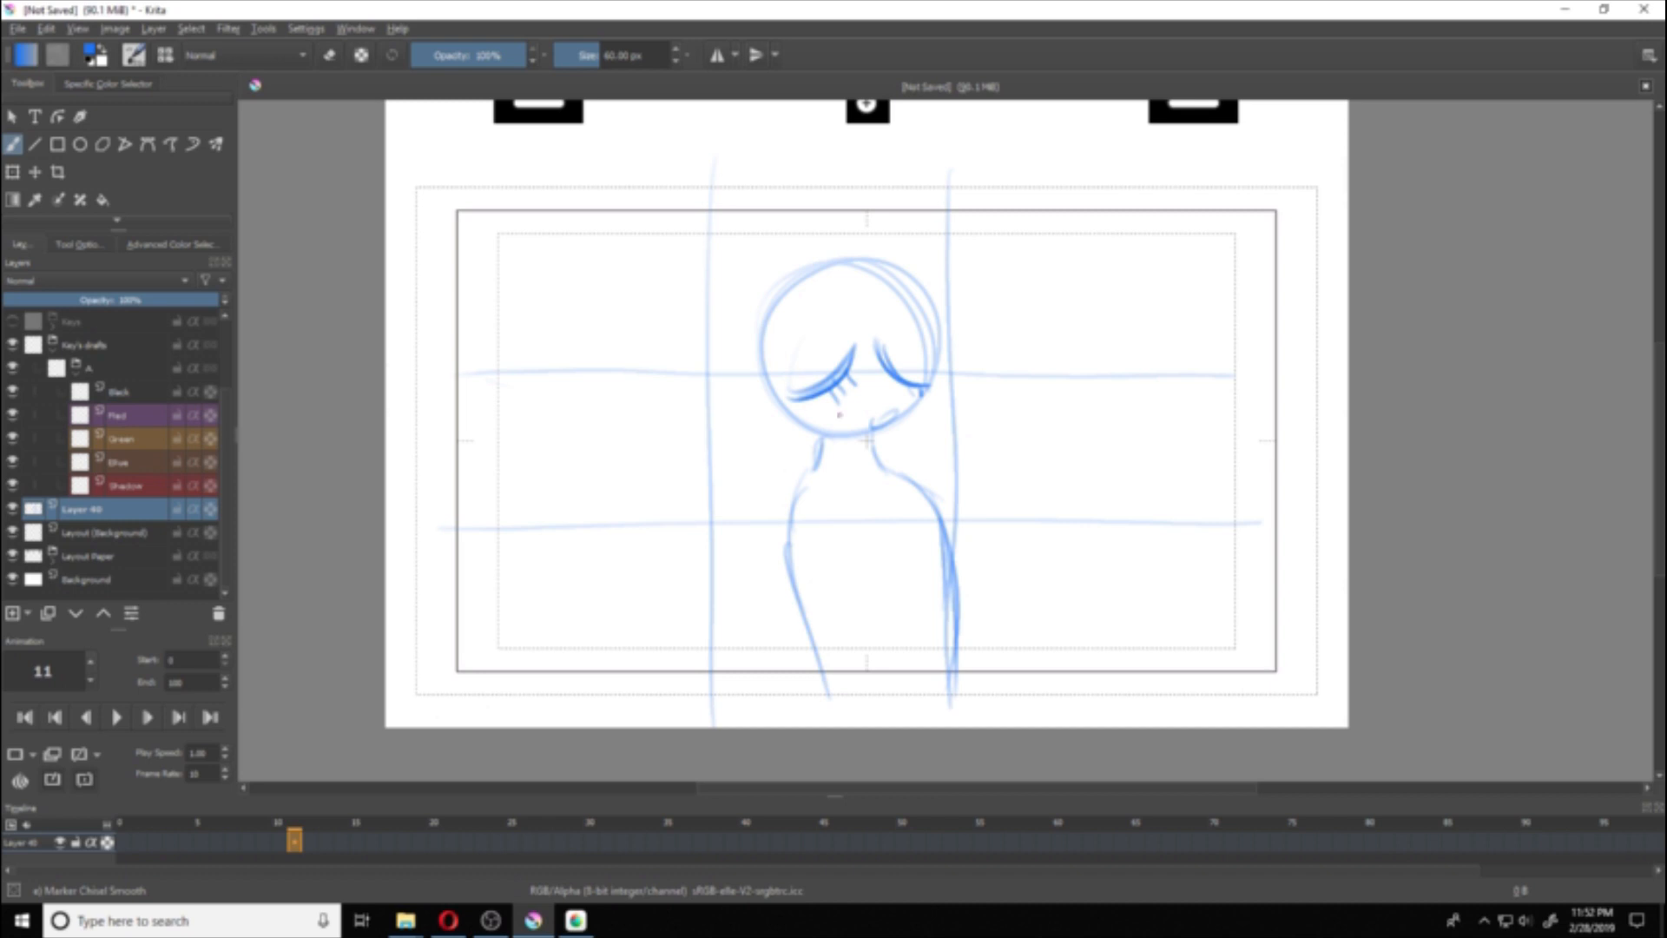
mouse_move(886, 283)
left_mouse_down()
mouse_move(912, 330)
mouse_move(877, 365)
left_mouse_up()
left_click_drag(875, 333, 852, 373)
Step: Sketch jagged fluffy outlines on both sides of the torso and large curved shapes spreading from both sides of the head
mouse_move(657, 324)
left_mouse_down()
mouse_move(642, 448)
mouse_move(584, 412)
mouse_move(622, 502)
mouse_move(603, 508)
mouse_move(598, 574)
mouse_move(616, 644)
left_mouse_up()
mouse_move(987, 432)
left_mouse_down()
mouse_move(1047, 408)
mouse_move(1008, 462)
left_mouse_up()
mouse_move(1009, 462)
left_mouse_down()
mouse_move(1096, 556)
mouse_move(1087, 595)
left_mouse_up()
left_click_drag(1035, 557, 1035, 649)
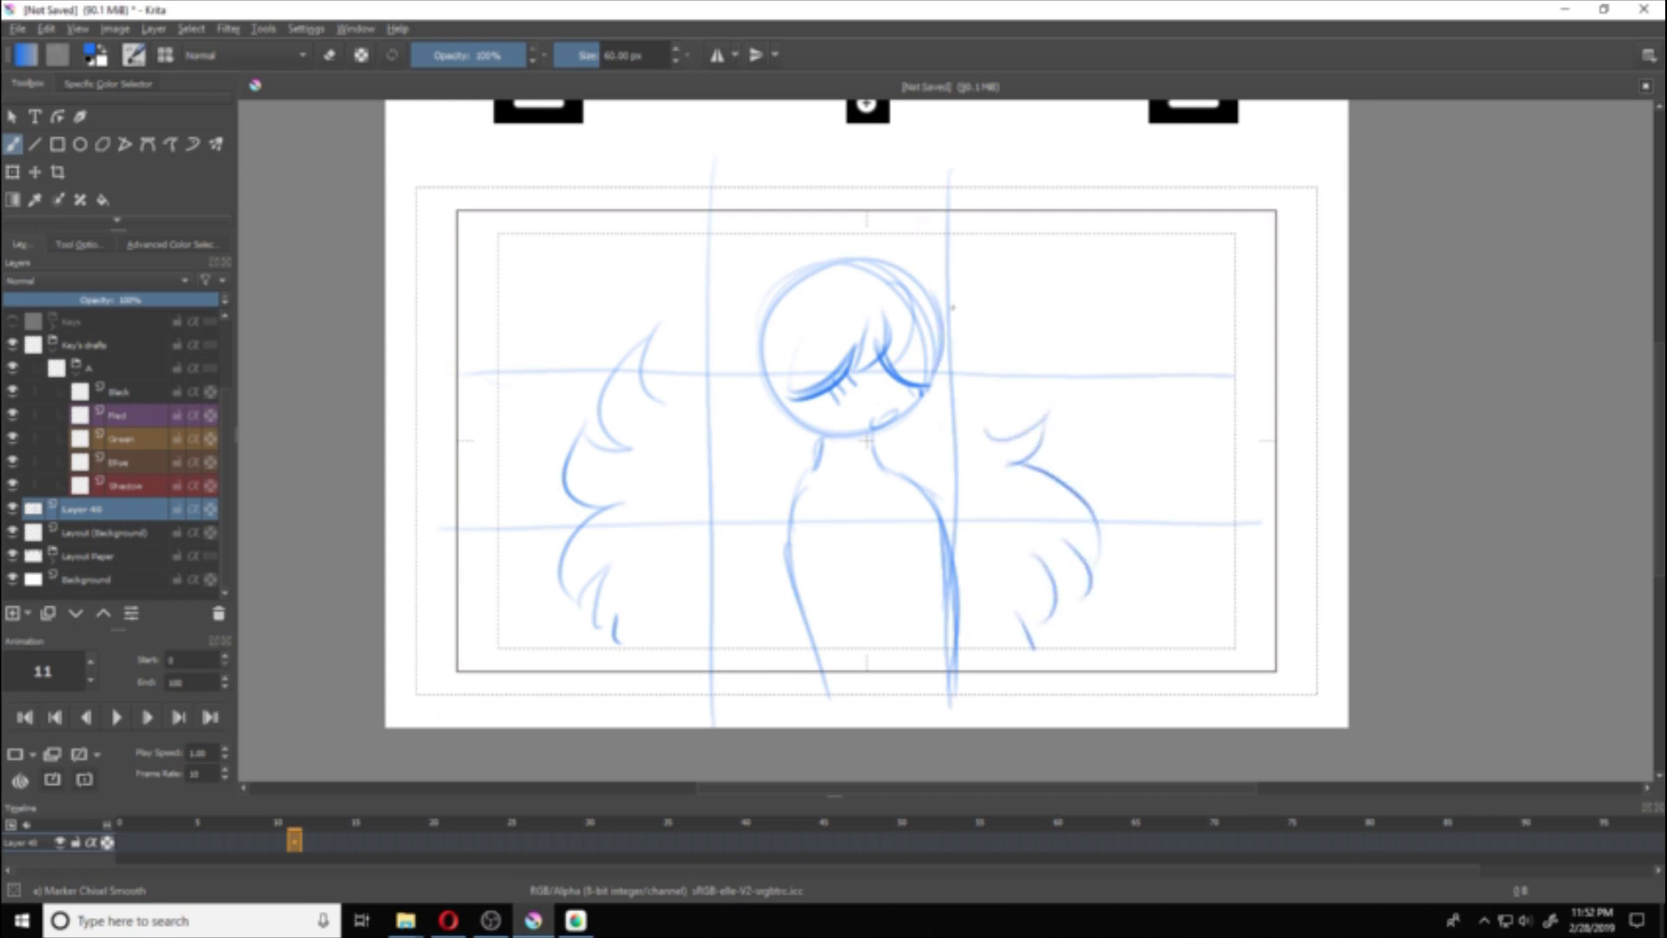
mouse_move(946, 285)
left_mouse_down()
mouse_move(1135, 335)
mouse_move(1133, 356)
left_mouse_up()
mouse_move(1127, 321)
left_mouse_down()
mouse_move(1130, 363)
mouse_move(949, 366)
left_mouse_up()
mouse_move(764, 291)
left_mouse_down()
mouse_move(734, 404)
mouse_move(499, 359)
mouse_move(708, 404)
left_mouse_up()
Step: Try drawing a small circle with a cross below it right of the character, then undo it
mouse_move(1161, 427)
left_mouse_down()
mouse_move(1146, 493)
mouse_move(1178, 482)
left_mouse_up()
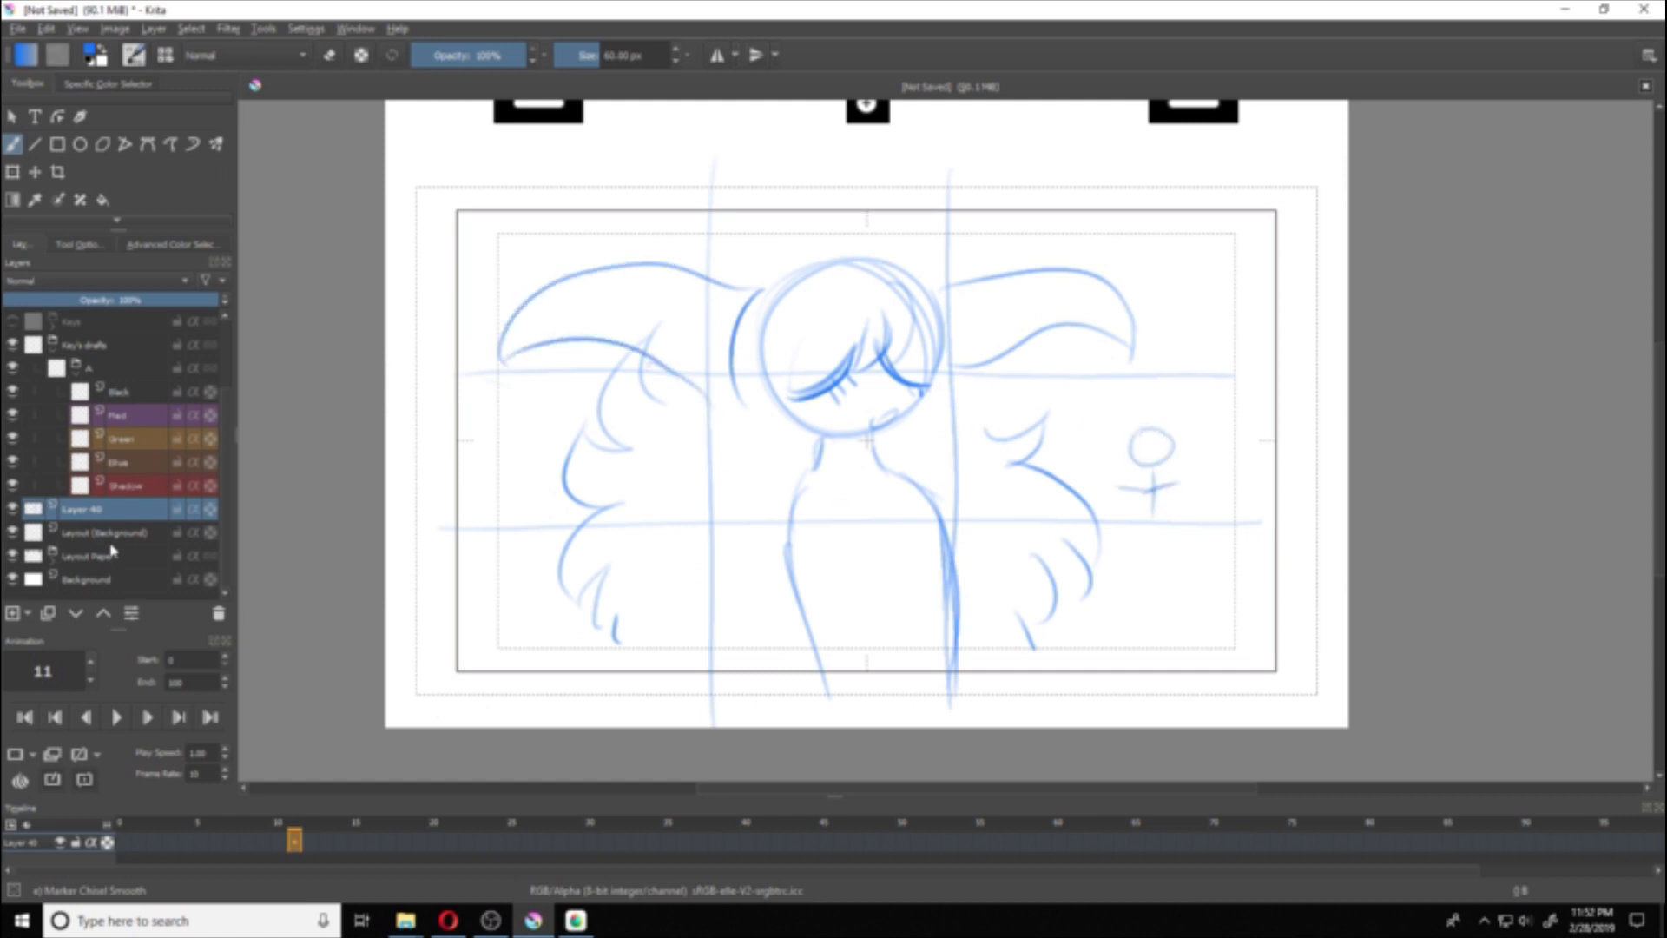
key("ctrl+z")
key("ctrl+z")
key("ctrl+z")
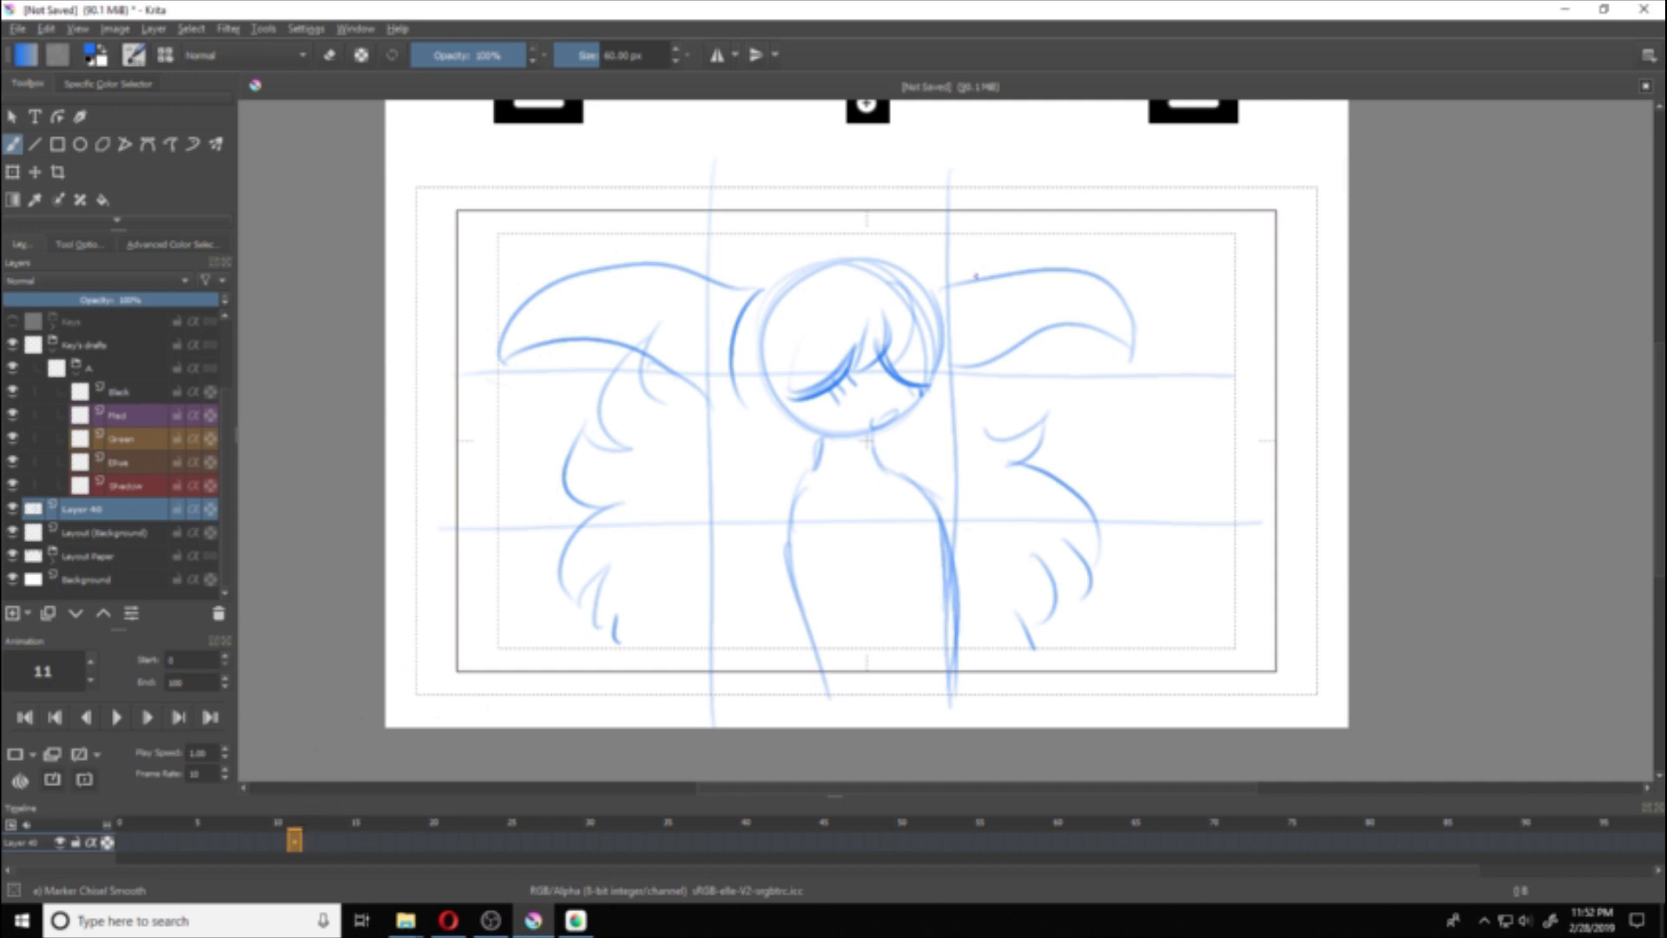
Step: Try adding an arrow to the character's face with the handwritten note "open eyes", then undo the arrow and note
mouse_move(971, 304)
left_mouse_down()
mouse_move(936, 339)
mouse_move(960, 340)
left_mouse_up()
mouse_move(983, 266)
left_mouse_down()
mouse_move(1052, 260)
mouse_move(1040, 281)
mouse_move(1092, 260)
left_mouse_up()
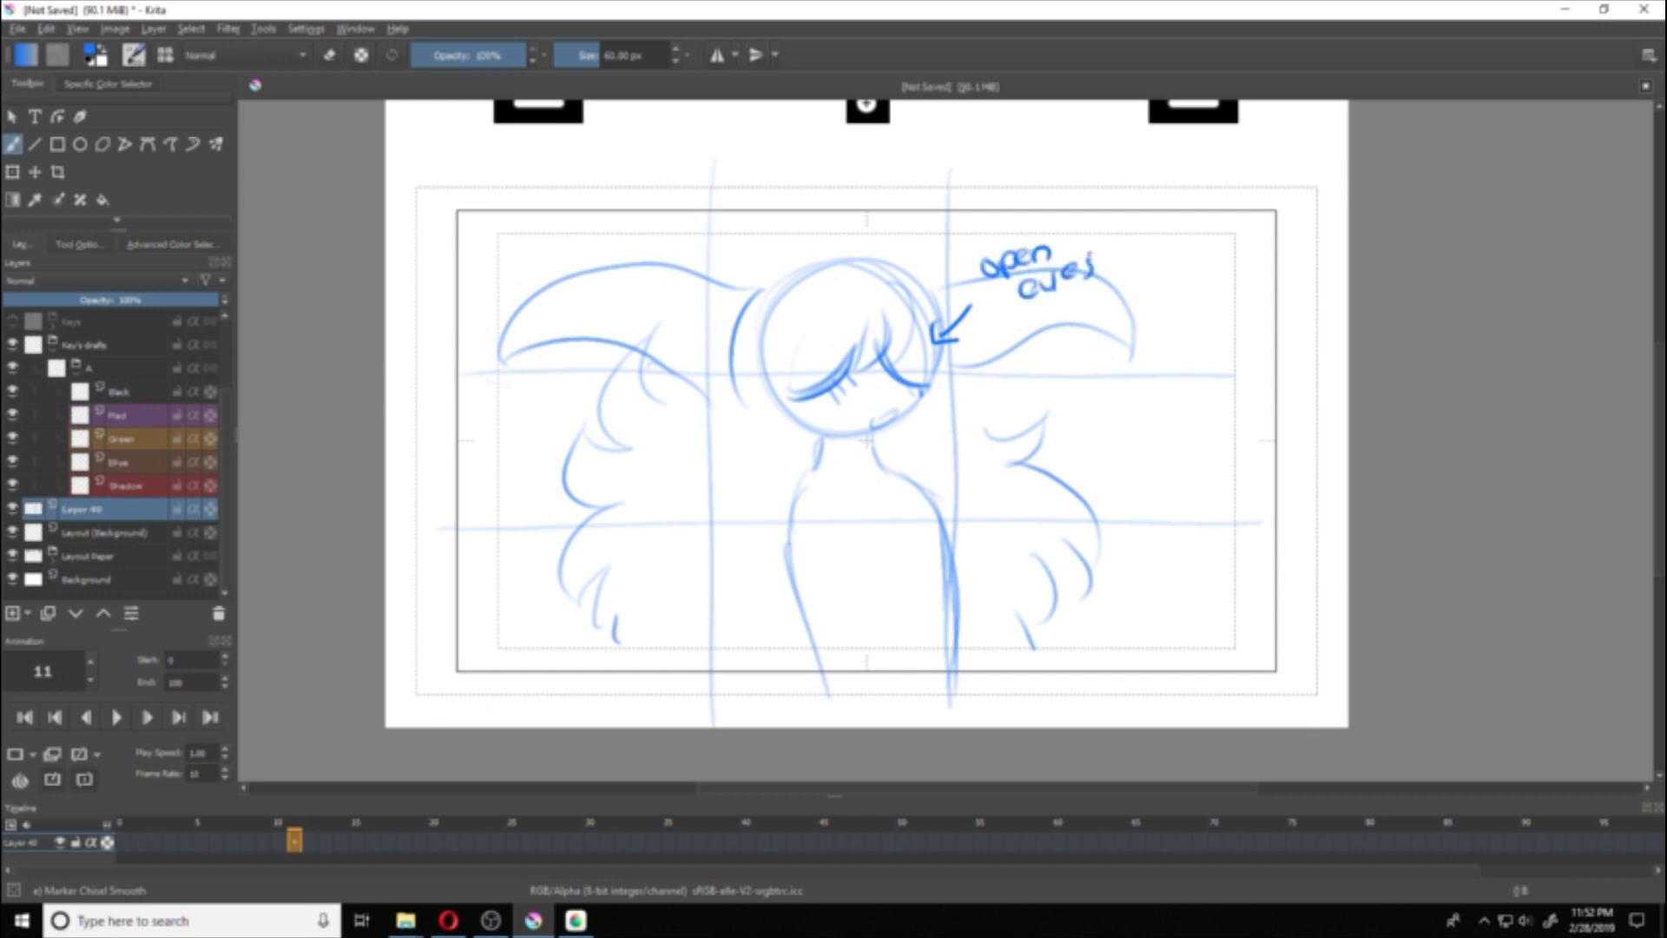
key("ctrl+z")
key("ctrl+z")
key("ctrl+z")
key("ctrl+z")
key("ctrl+z")
key("ctrl+z")
key("ctrl+z")
key("ctrl+z")
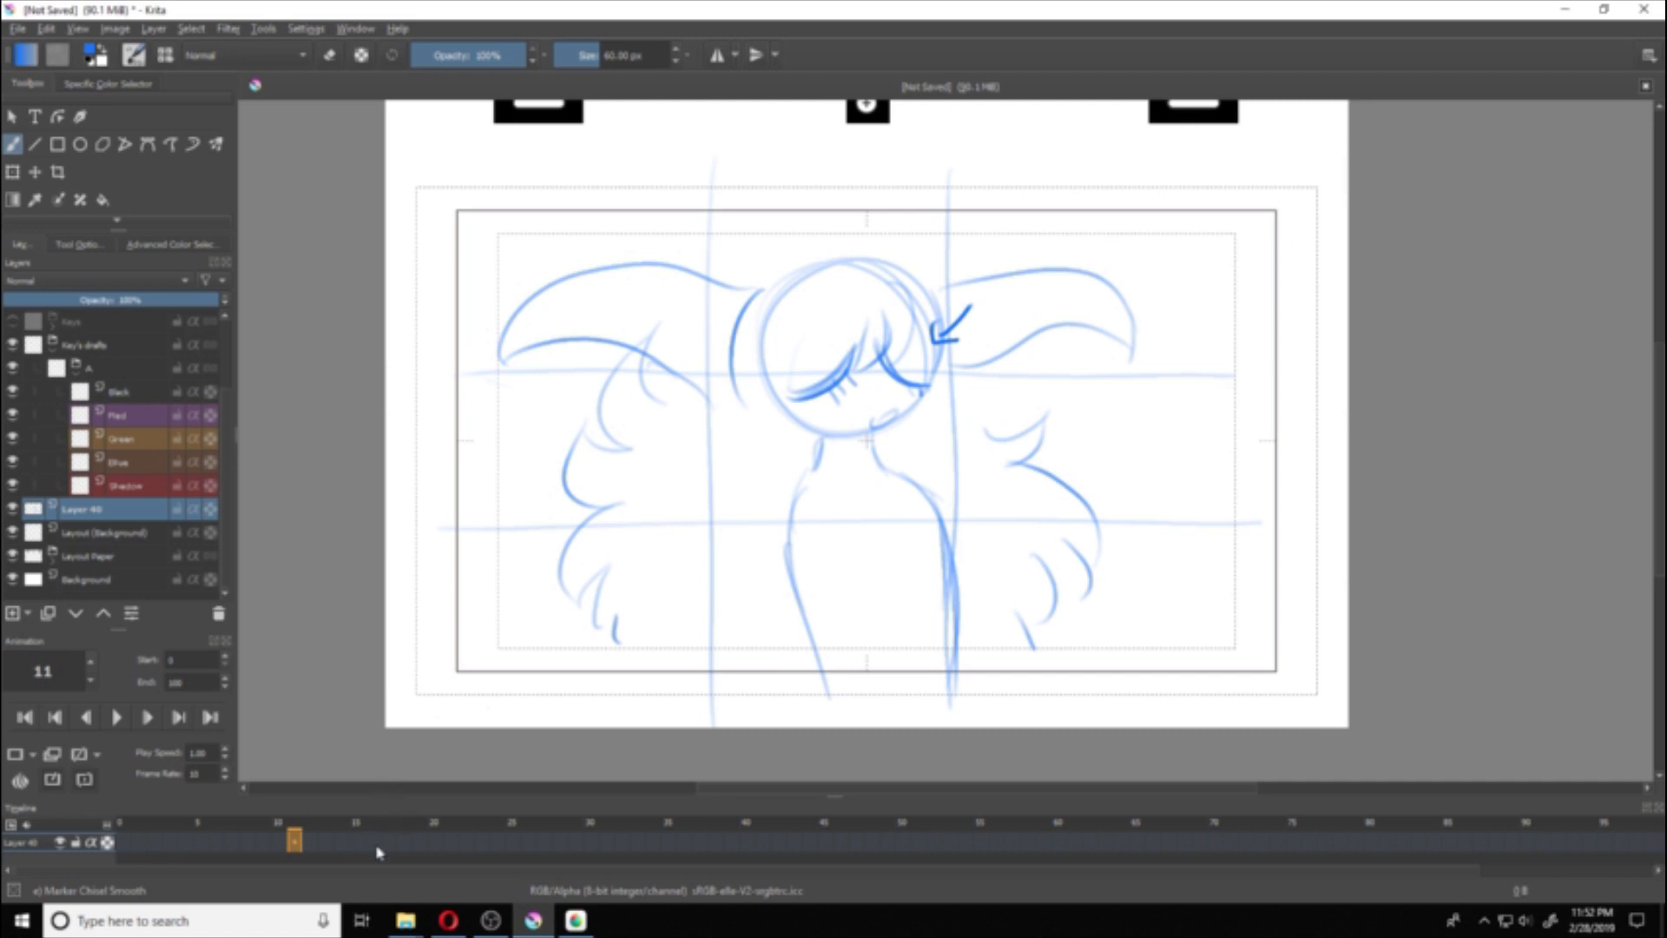
key("ctrl+z")
key("ctrl+z")
Step: Create a blank frame at frame 21 on the sketch layer and scrub the timeline up to it
left_click_drag(298, 835, 451, 839)
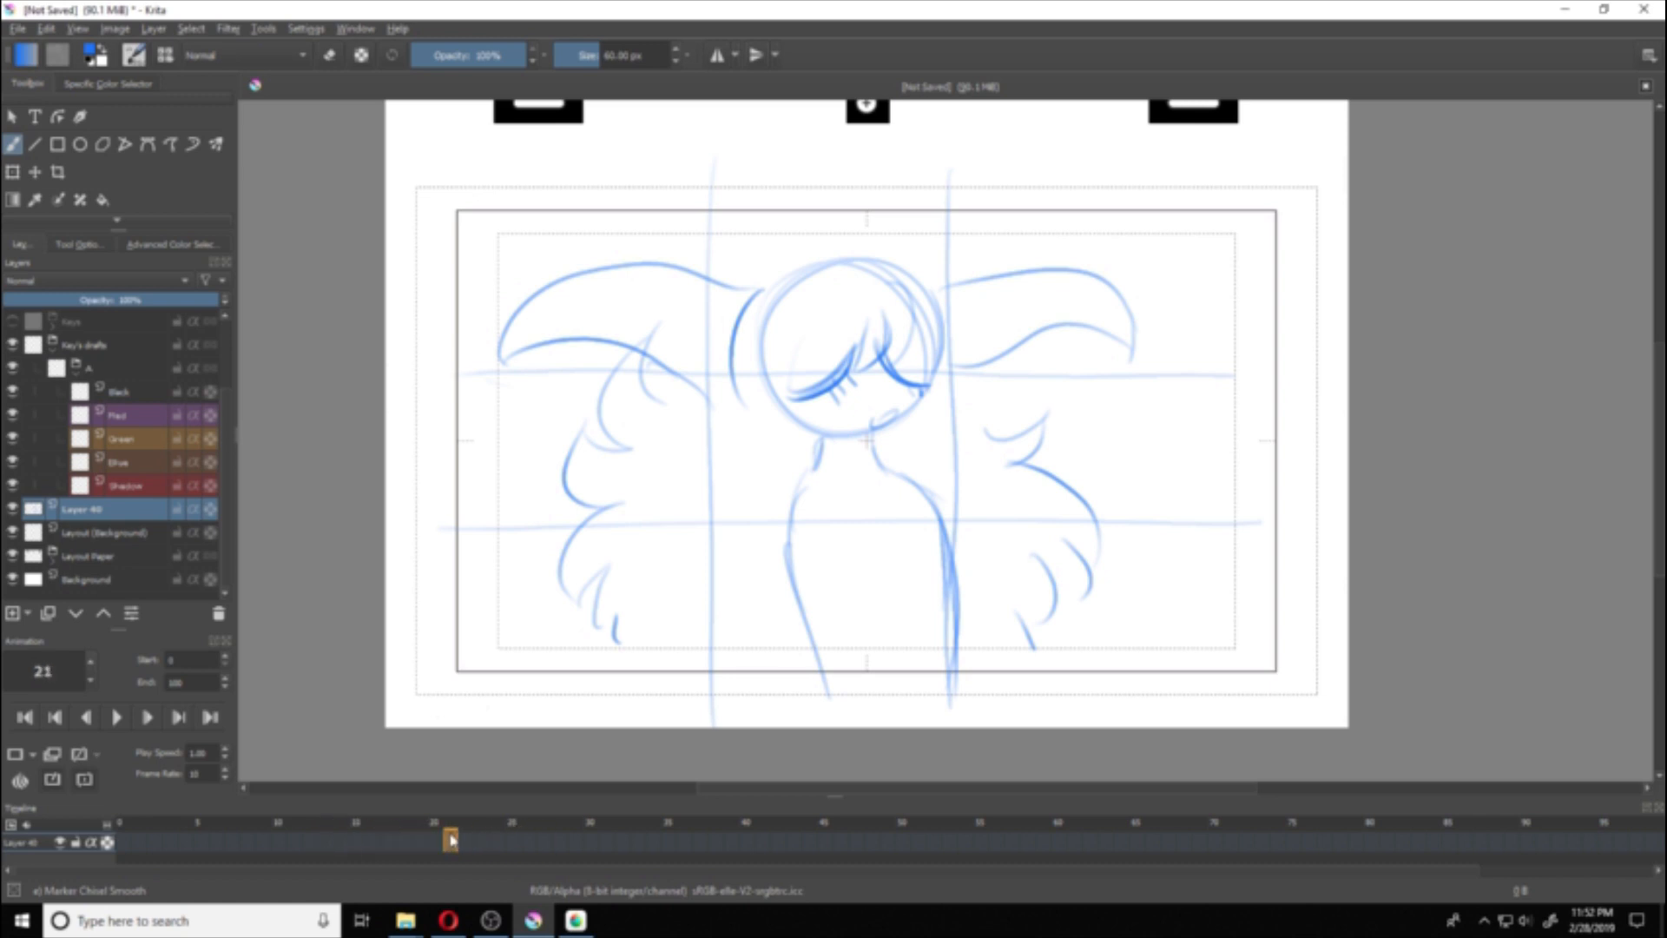
left_click(33, 756)
left_click(65, 783)
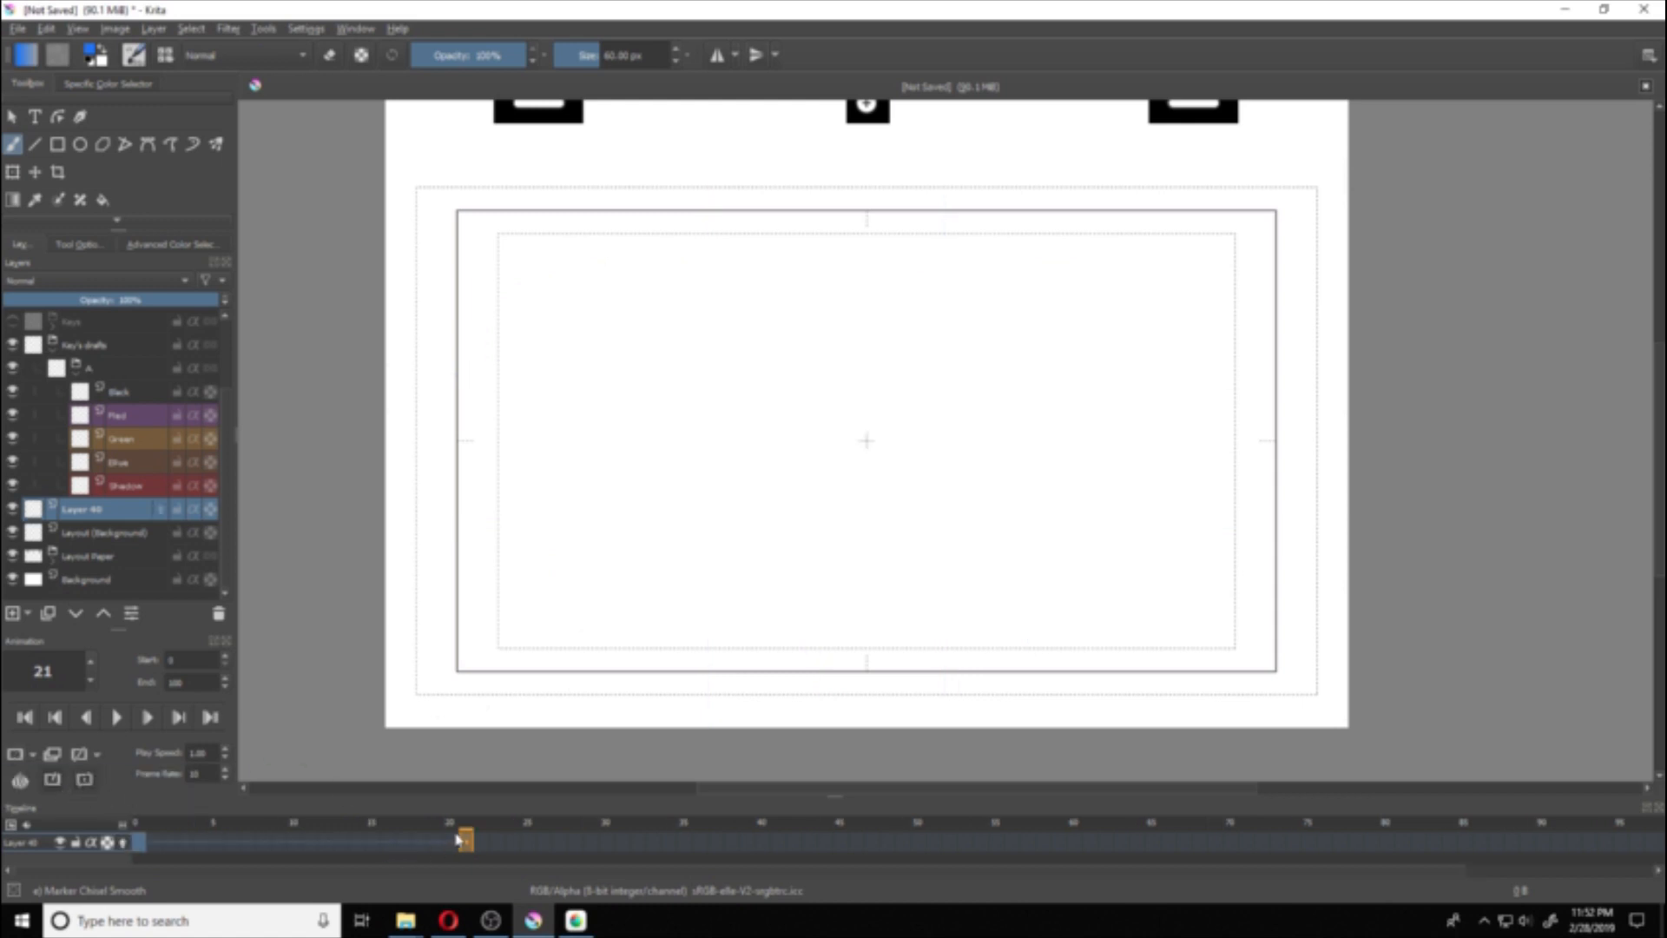
mouse_move(230, 823)
left_mouse_down()
mouse_move(165, 825)
mouse_move(466, 825)
left_mouse_up()
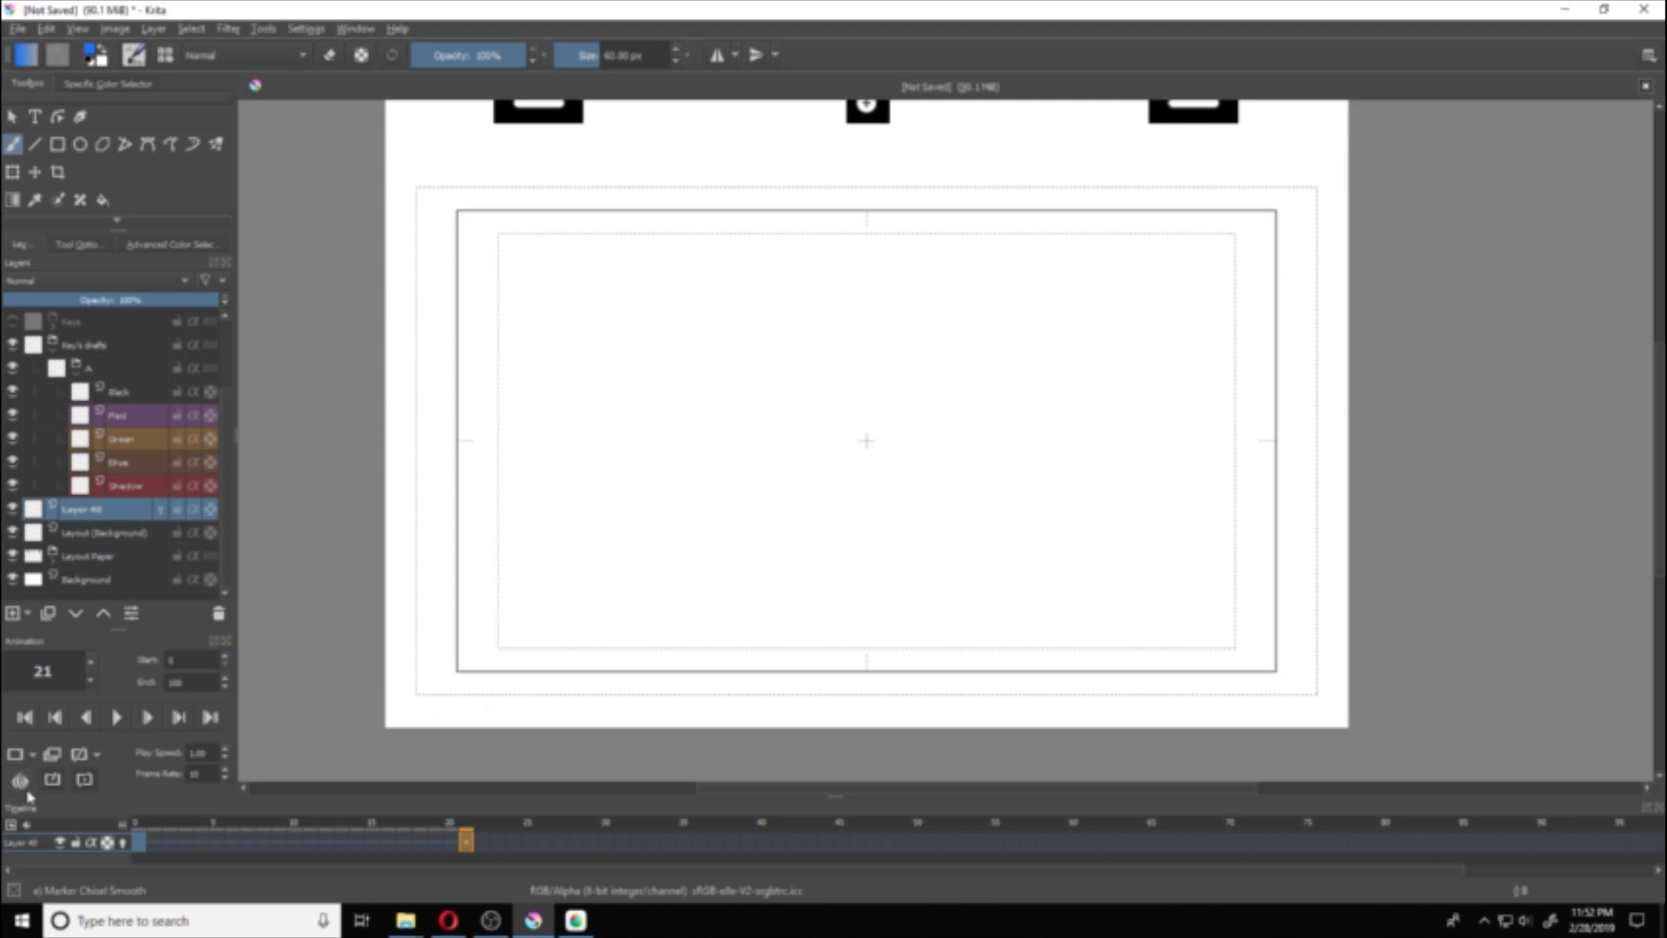
Step: Check the onion skin settings and turn on onion skins for the sketch layer
right_click(21, 783)
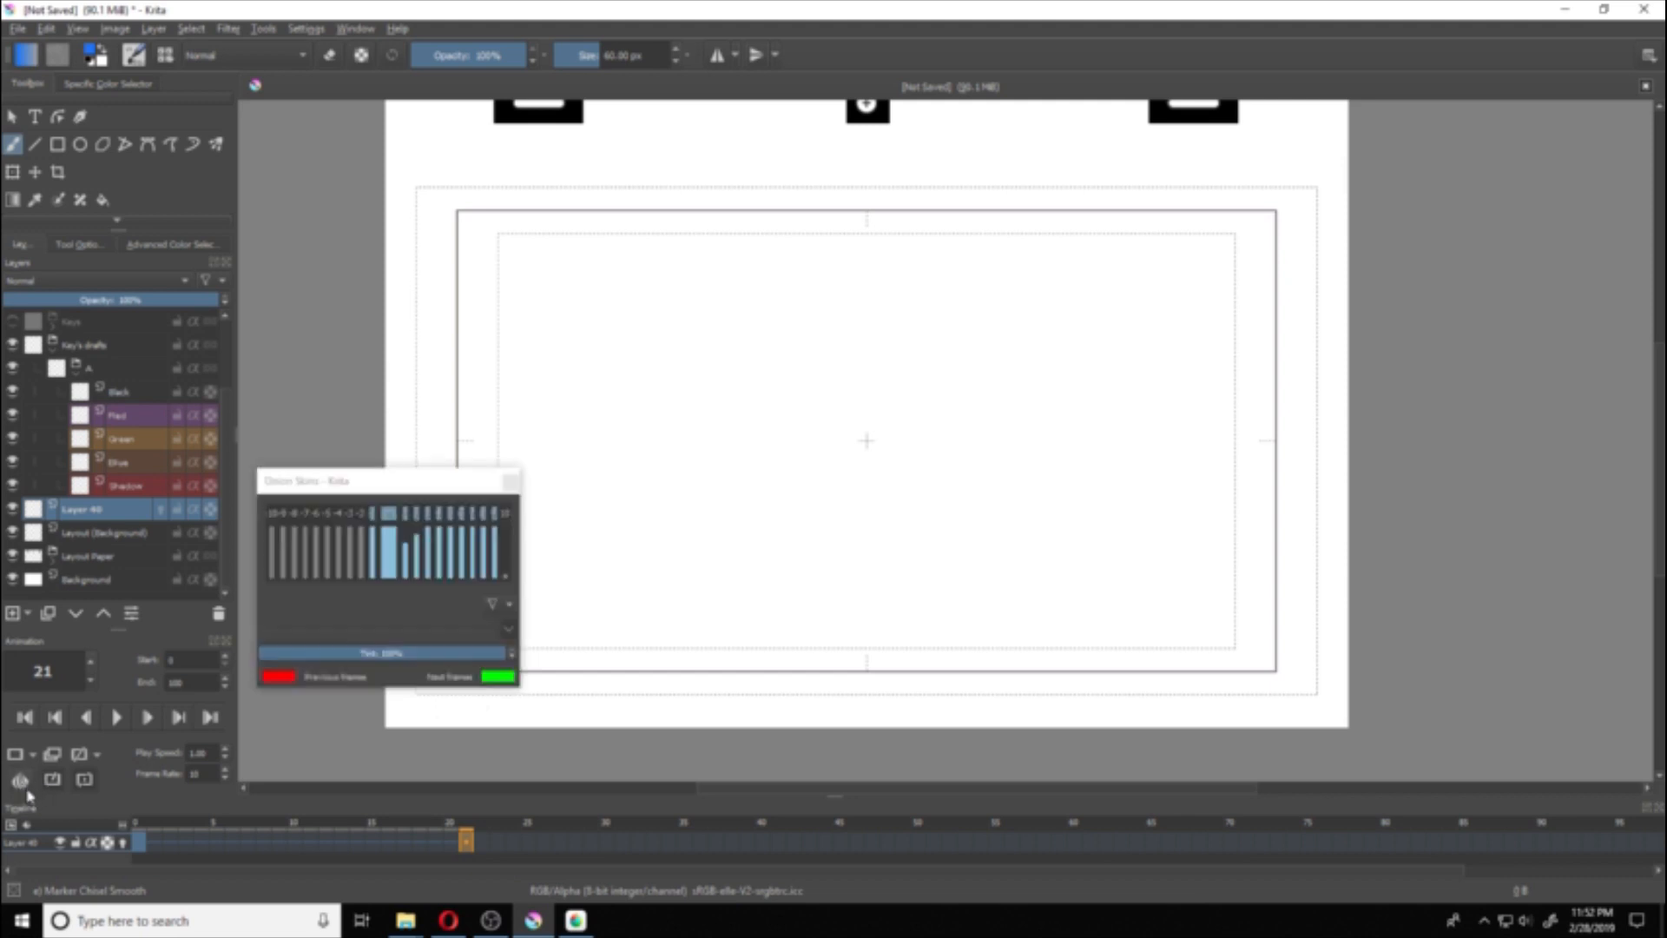
left_click(510, 483)
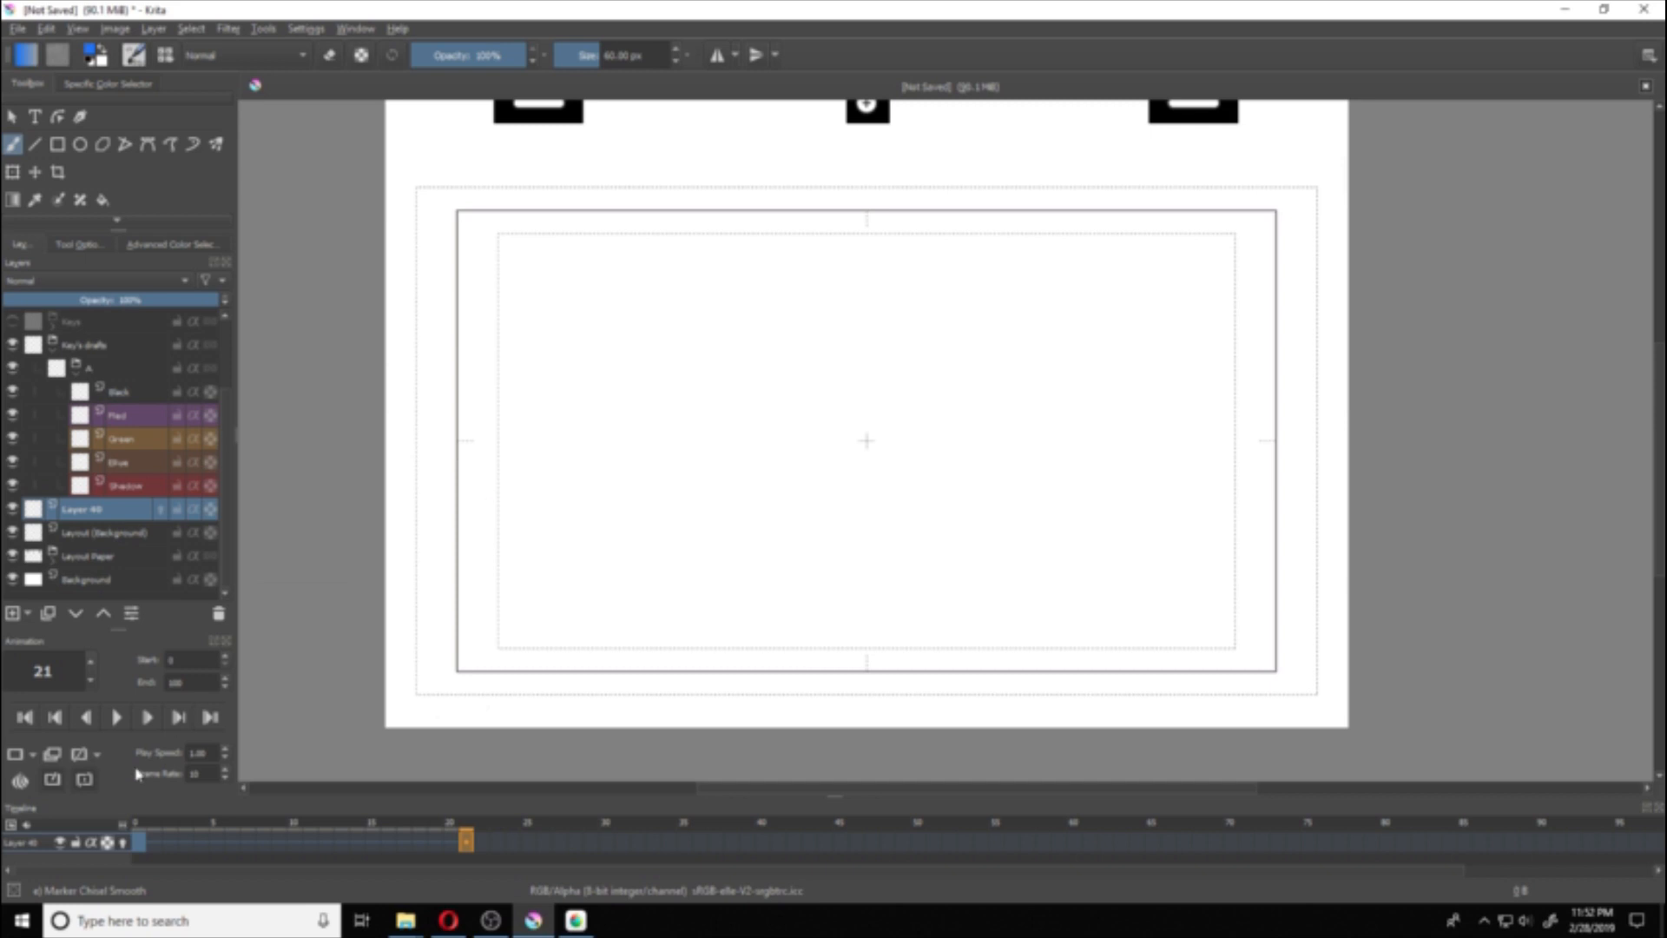
left_click(124, 843)
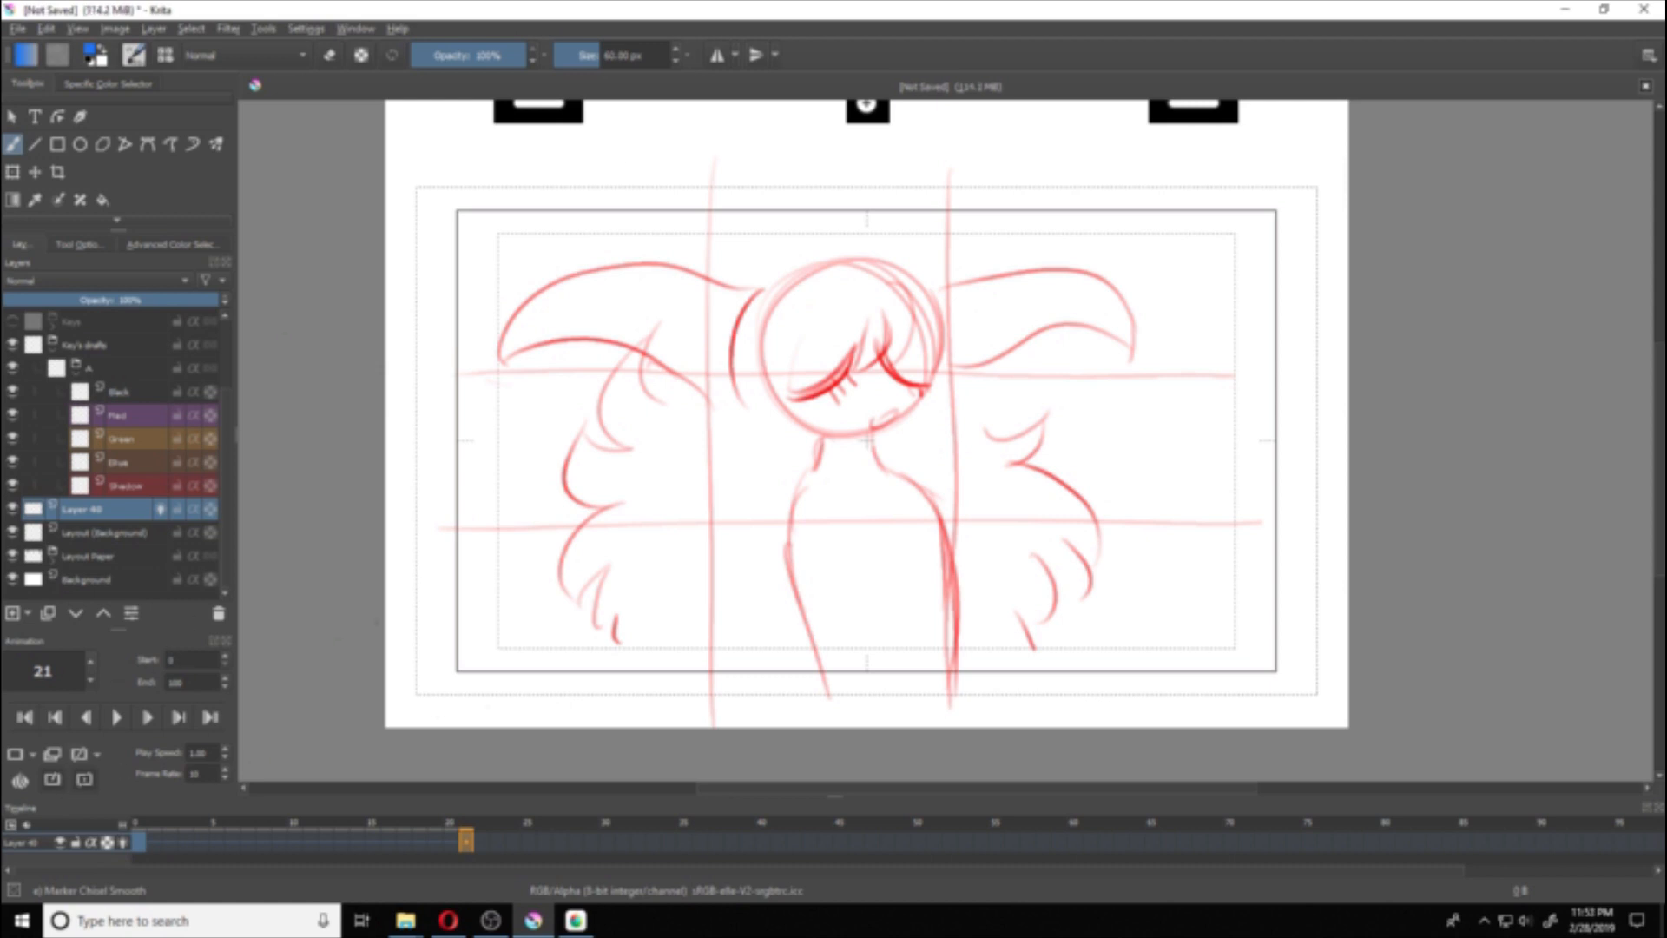
Step: Set the onion skin colour for previous frames to a very dark reddish brown and lower the nearest previous frame's opacity
left_click(20, 779)
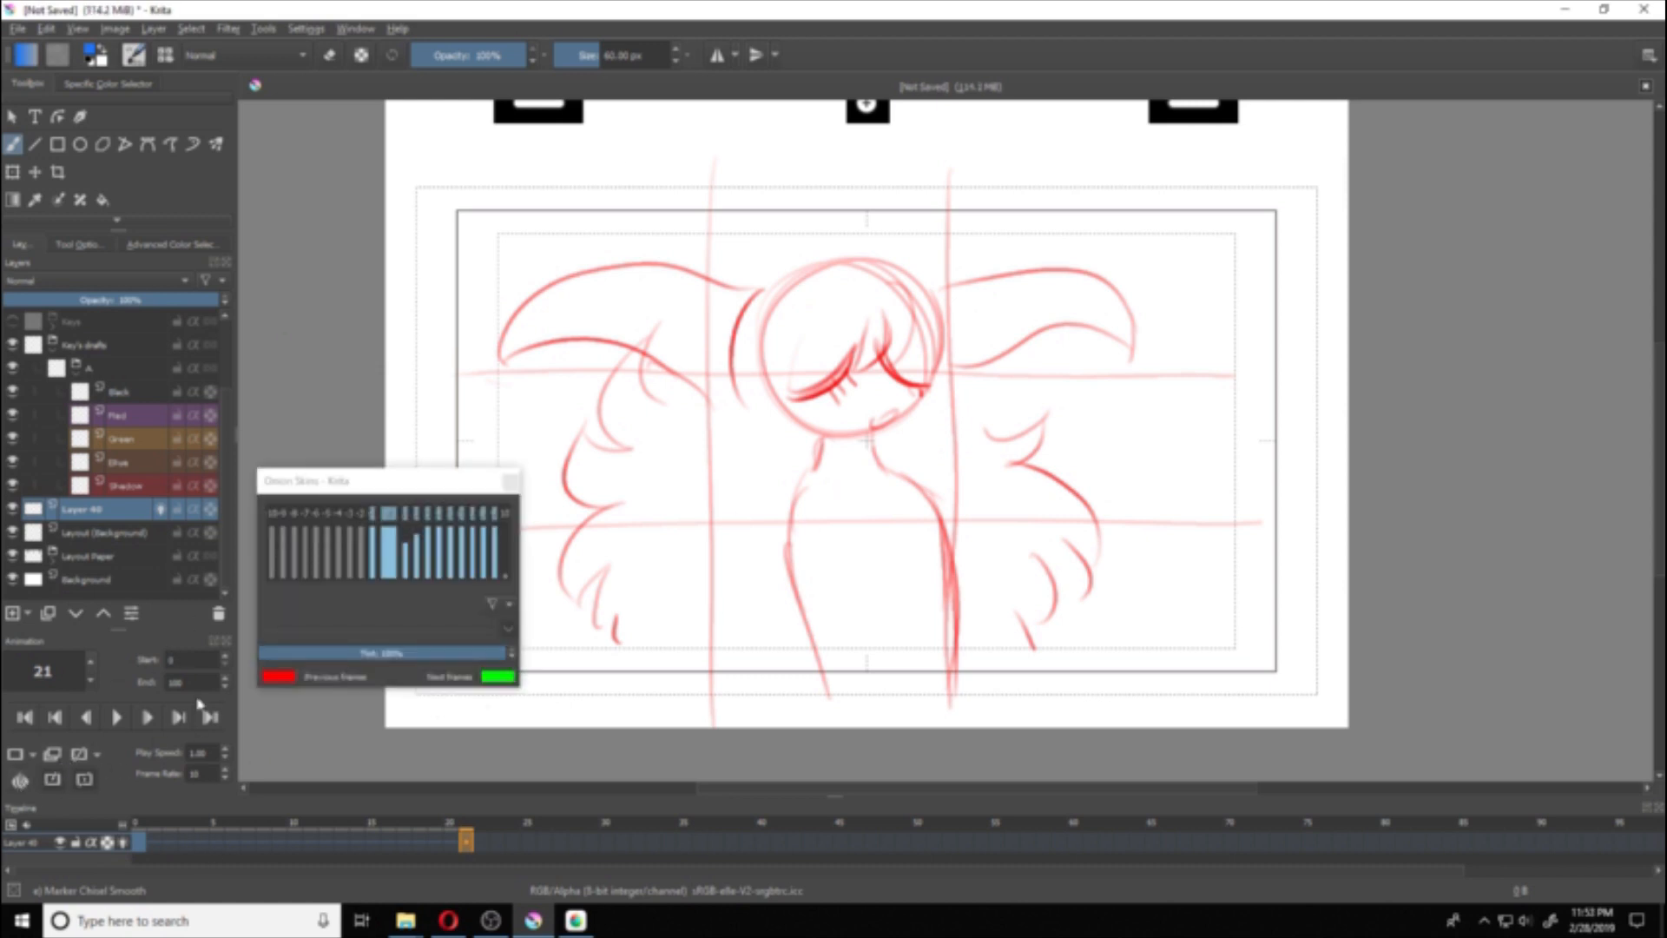
left_click(278, 679)
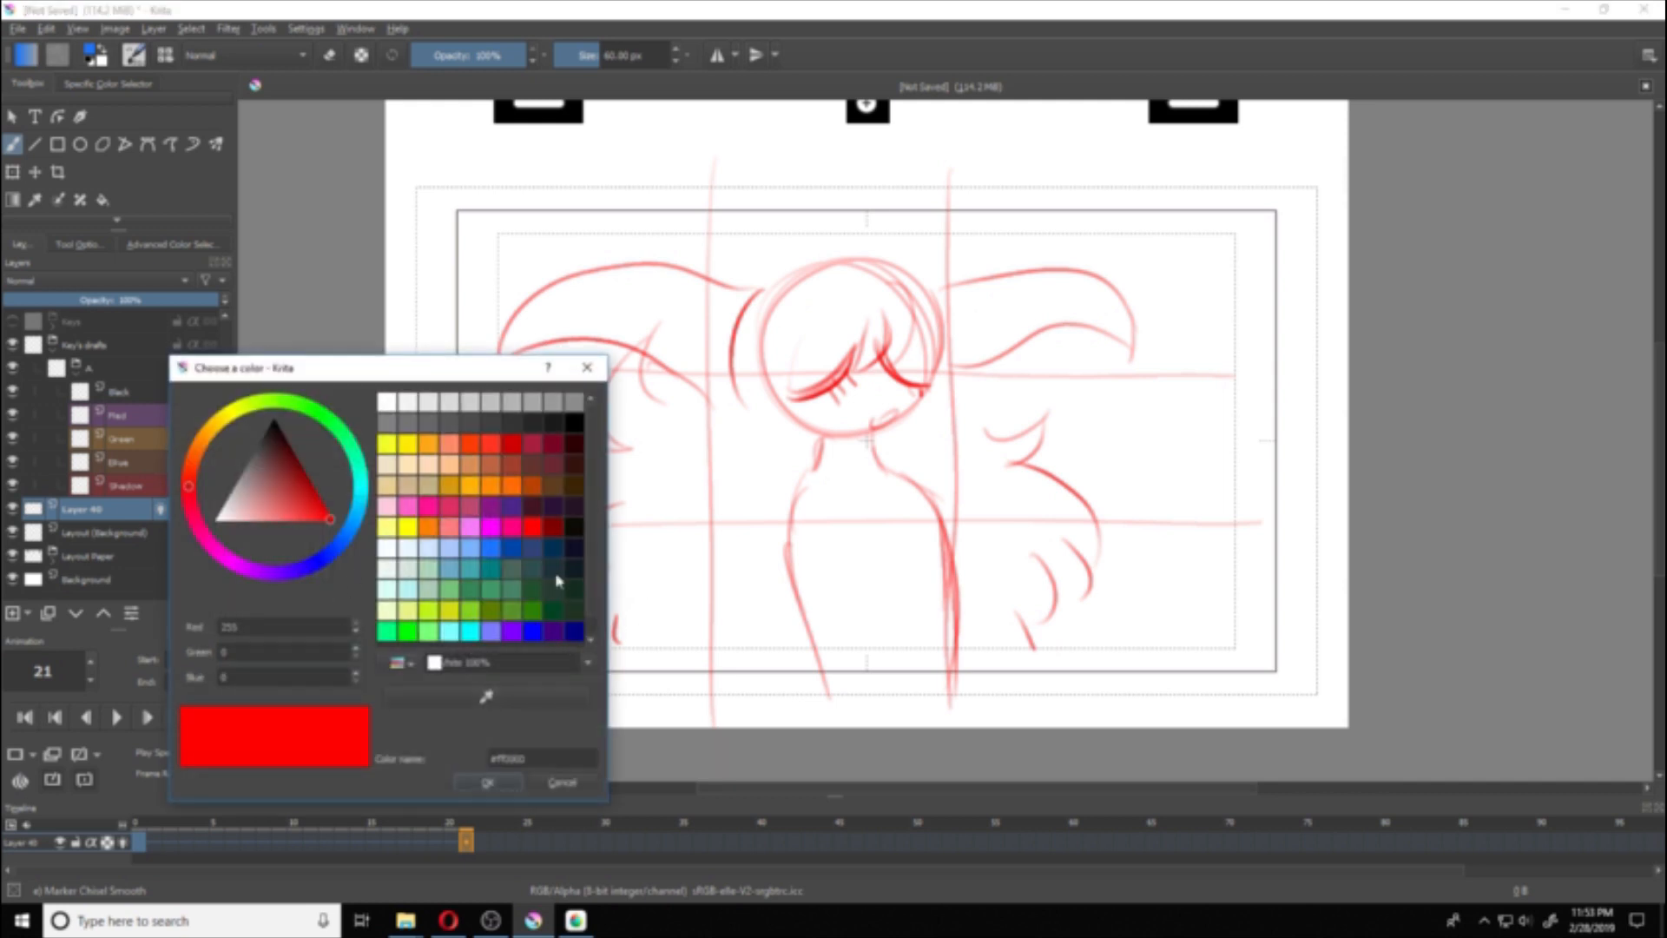
left_click(252, 472)
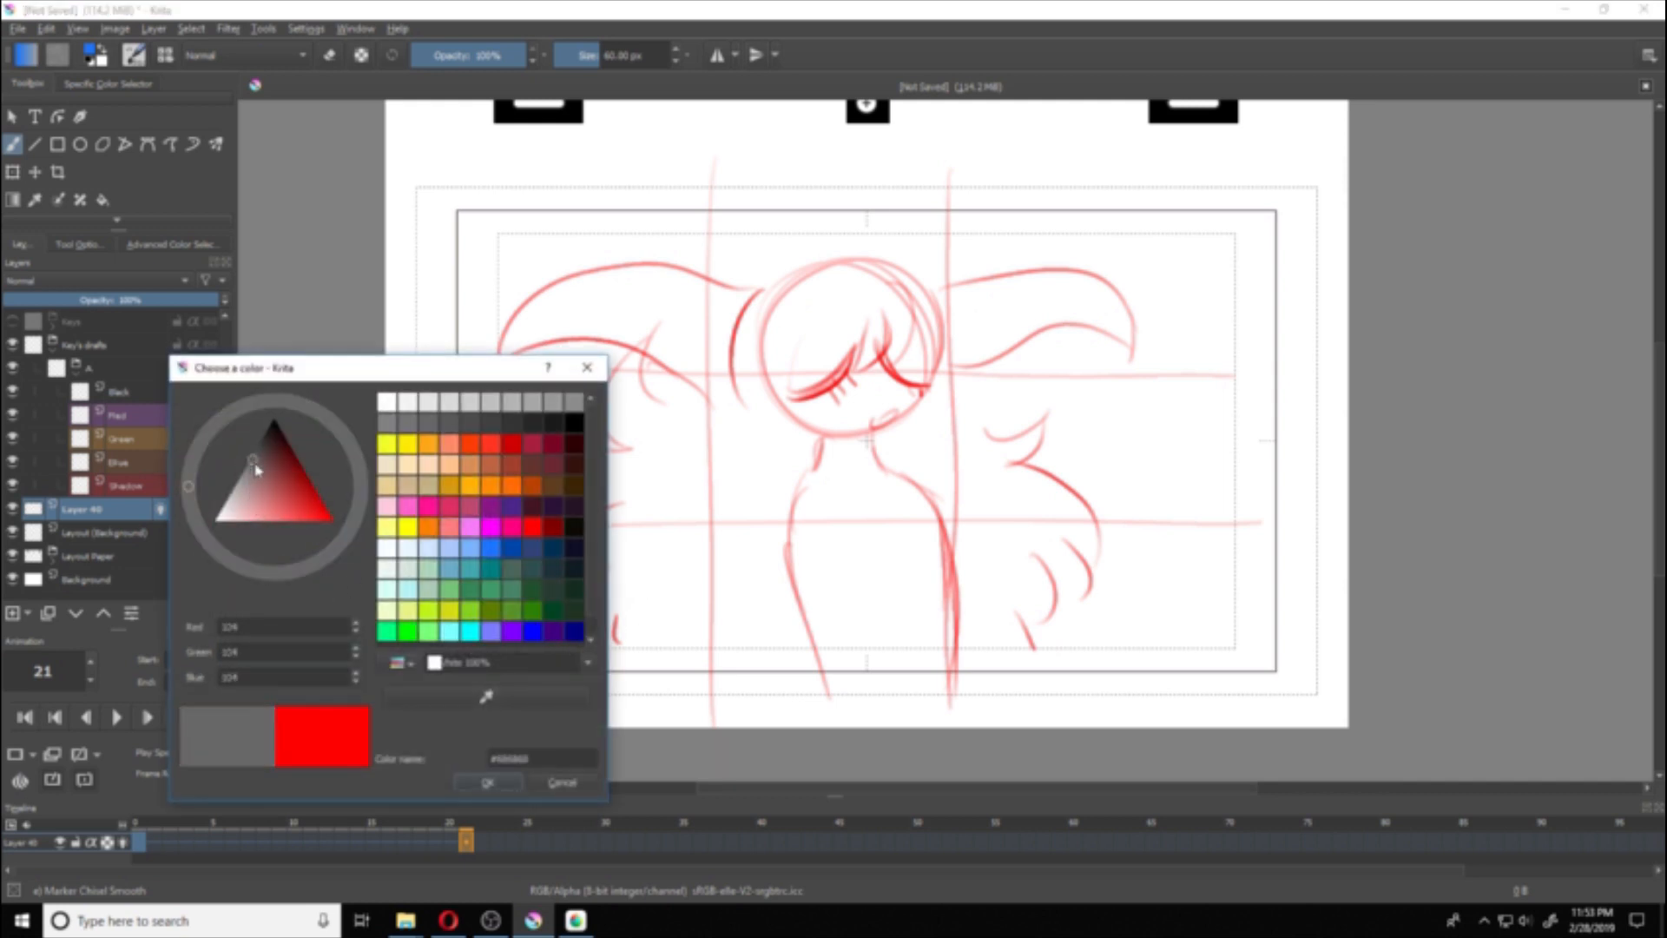
left_click(275, 422)
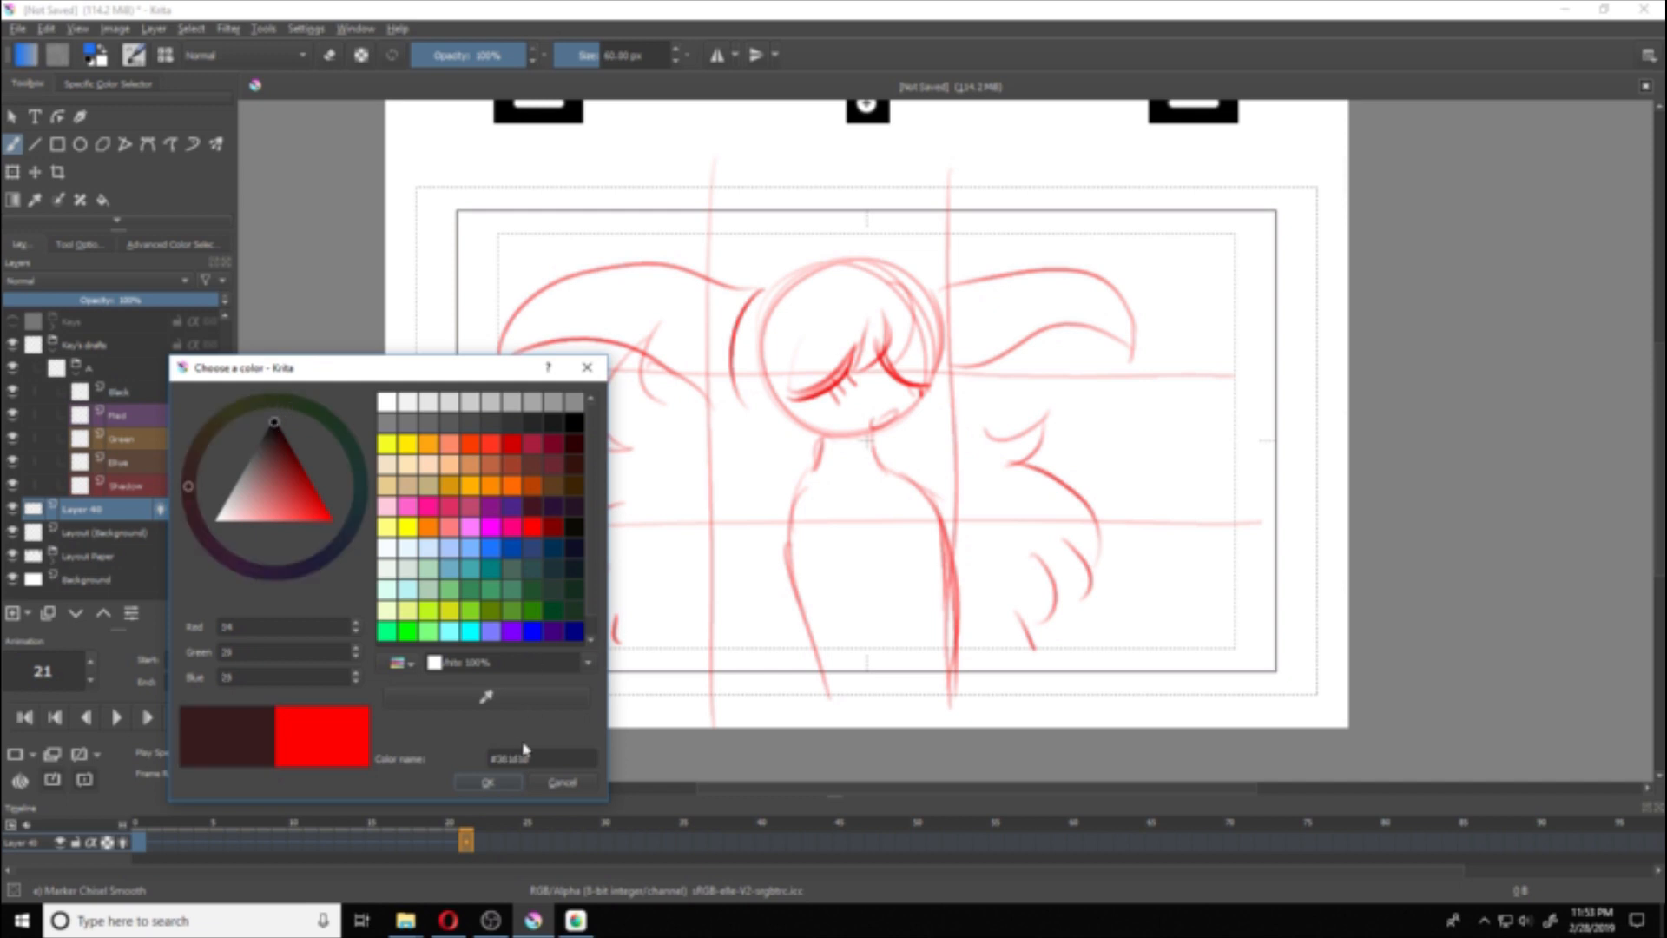
left_click(487, 784)
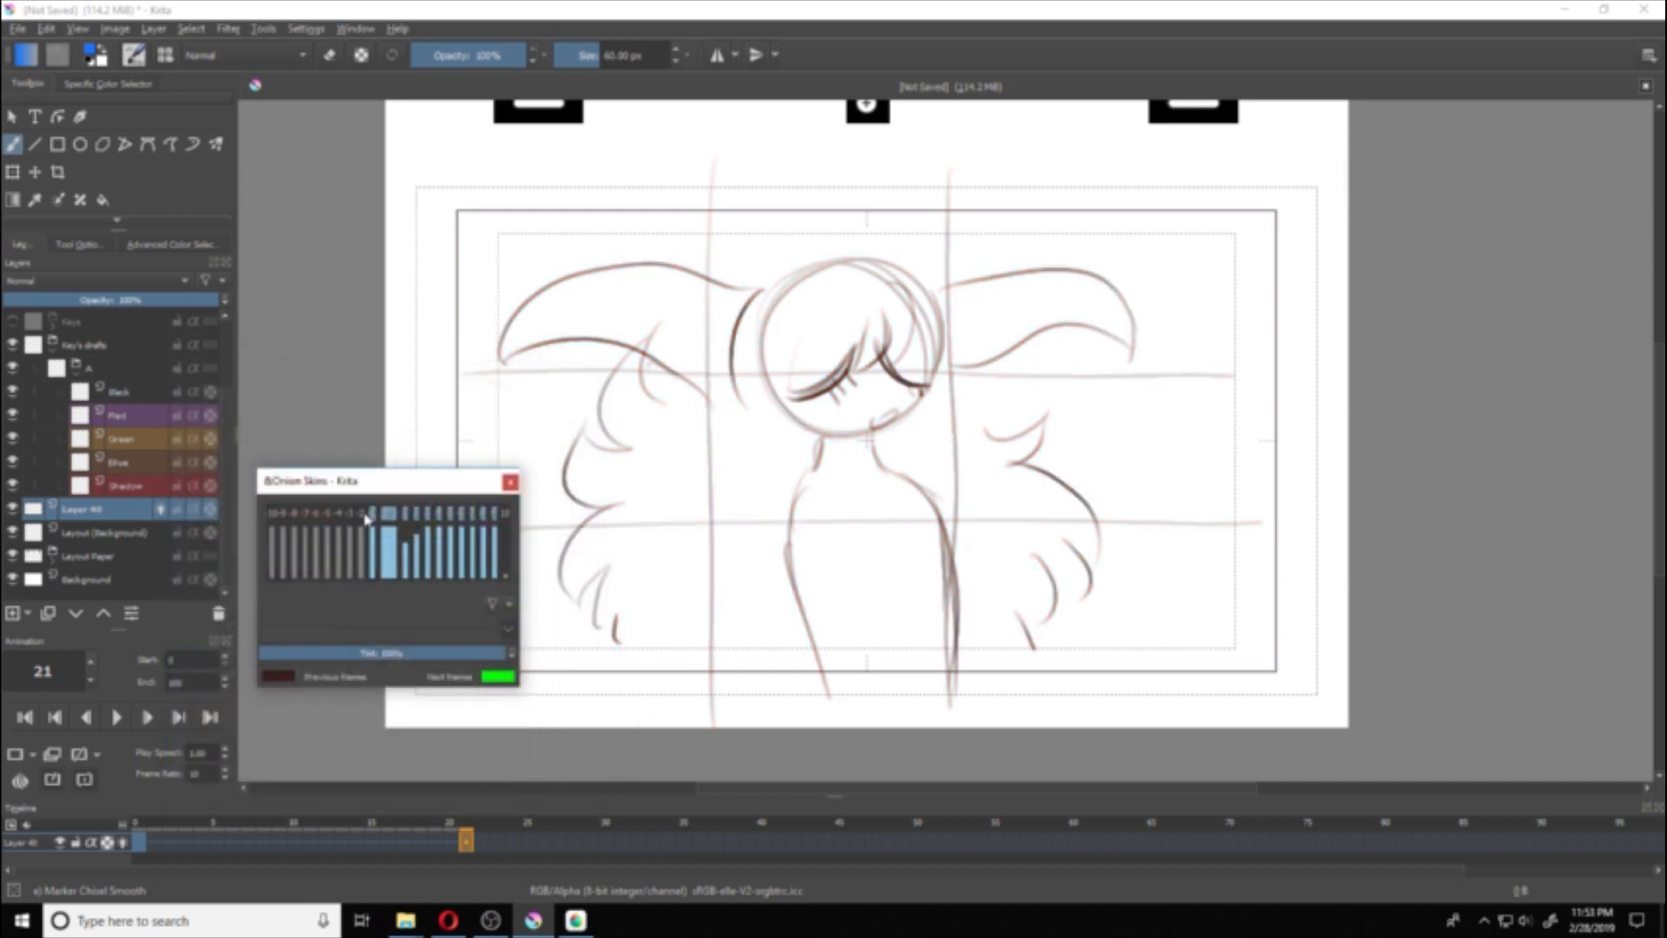
left_click_drag(372, 532, 374, 561)
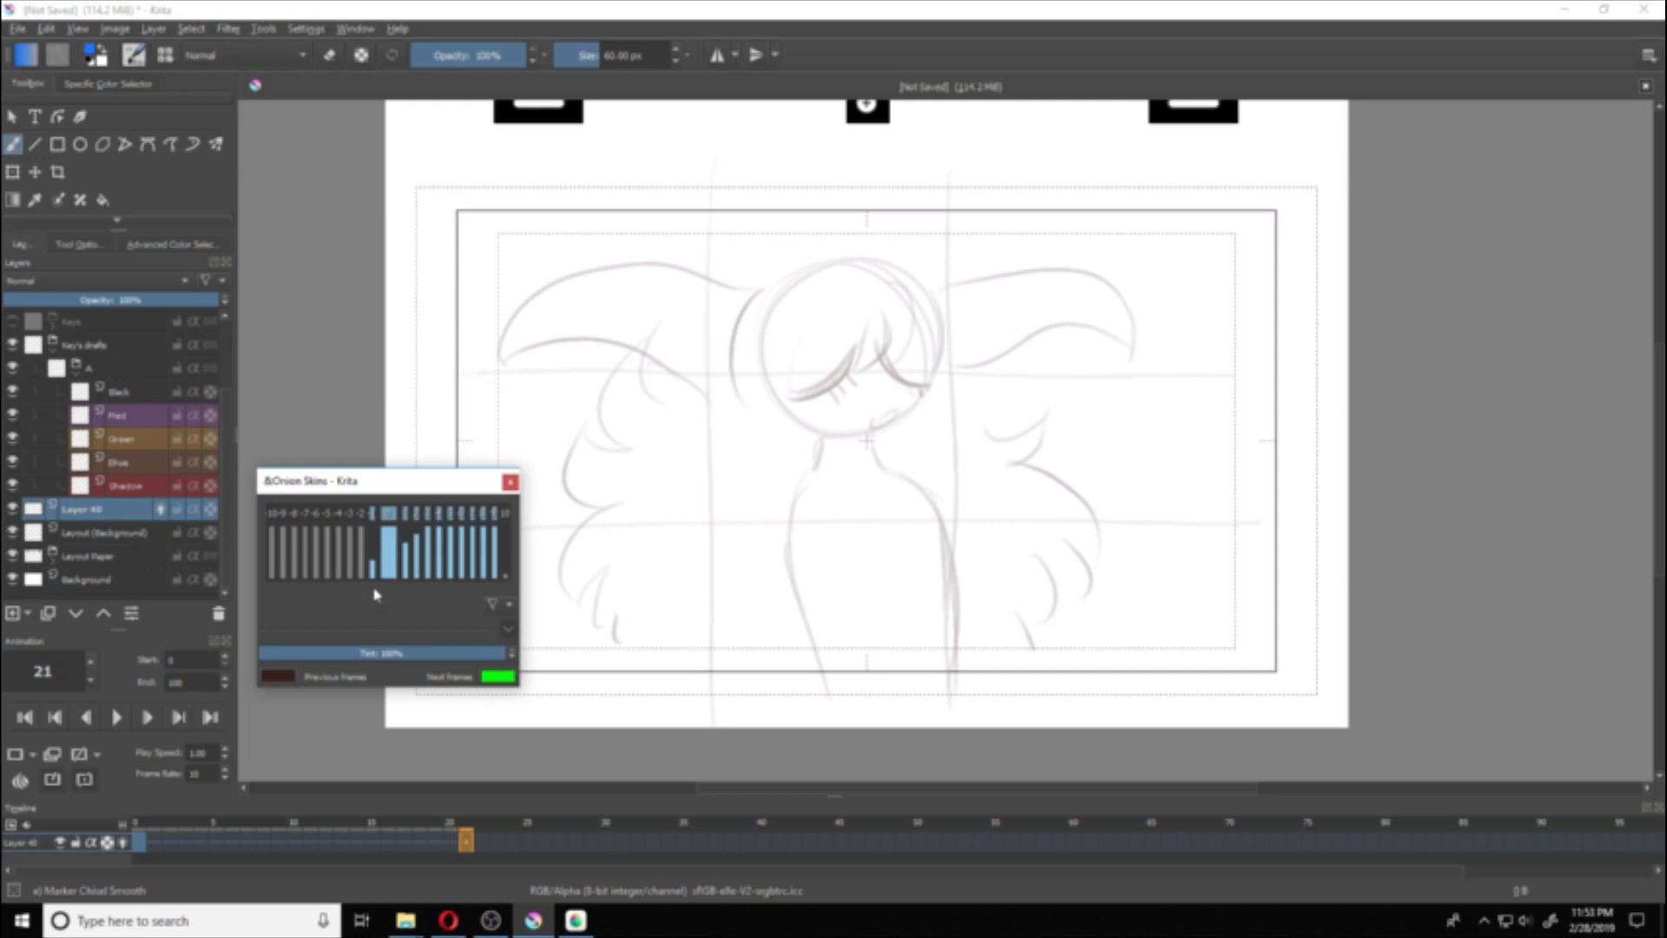
left_click(509, 483)
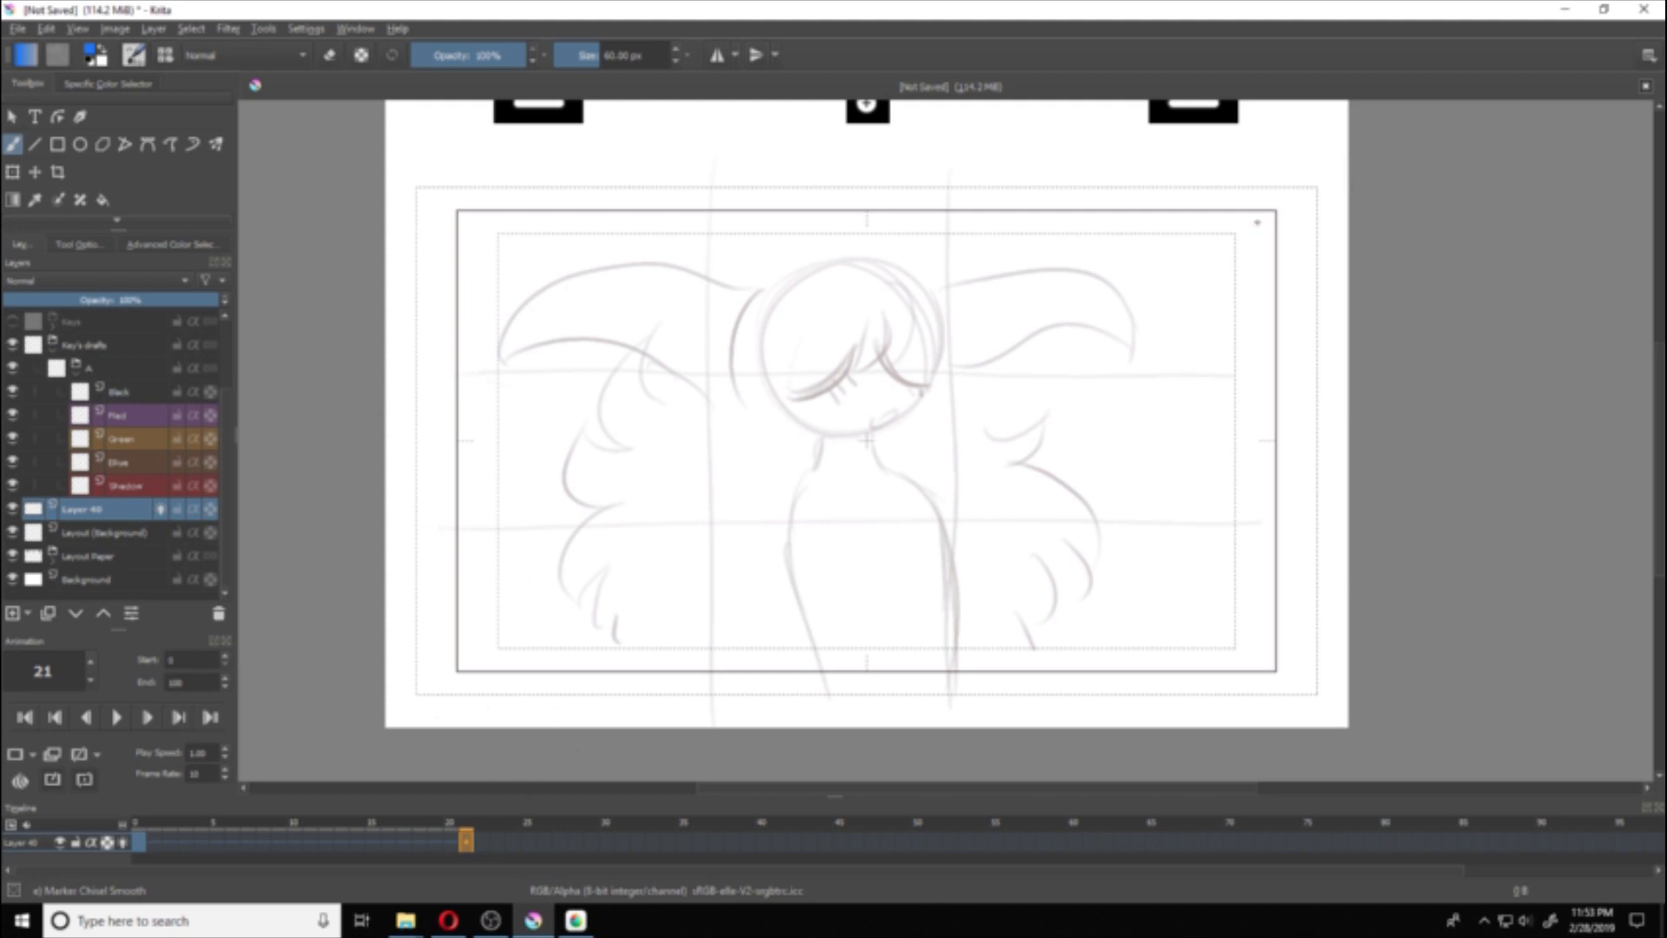
Step: Sketch the character's face on frame 21 with large round eyes, pupils, a muzzle, a small nose and worried eyebrows
mouse_move(864, 335)
left_mouse_down()
mouse_move(786, 382)
mouse_move(870, 331)
mouse_move(936, 382)
left_mouse_up()
mouse_move(835, 346)
left_mouse_down()
mouse_move(915, 356)
mouse_move(908, 340)
left_mouse_up()
mouse_move(821, 445)
left_mouse_down()
mouse_move(923, 401)
mouse_move(835, 431)
left_mouse_up()
key("ctrl+z")
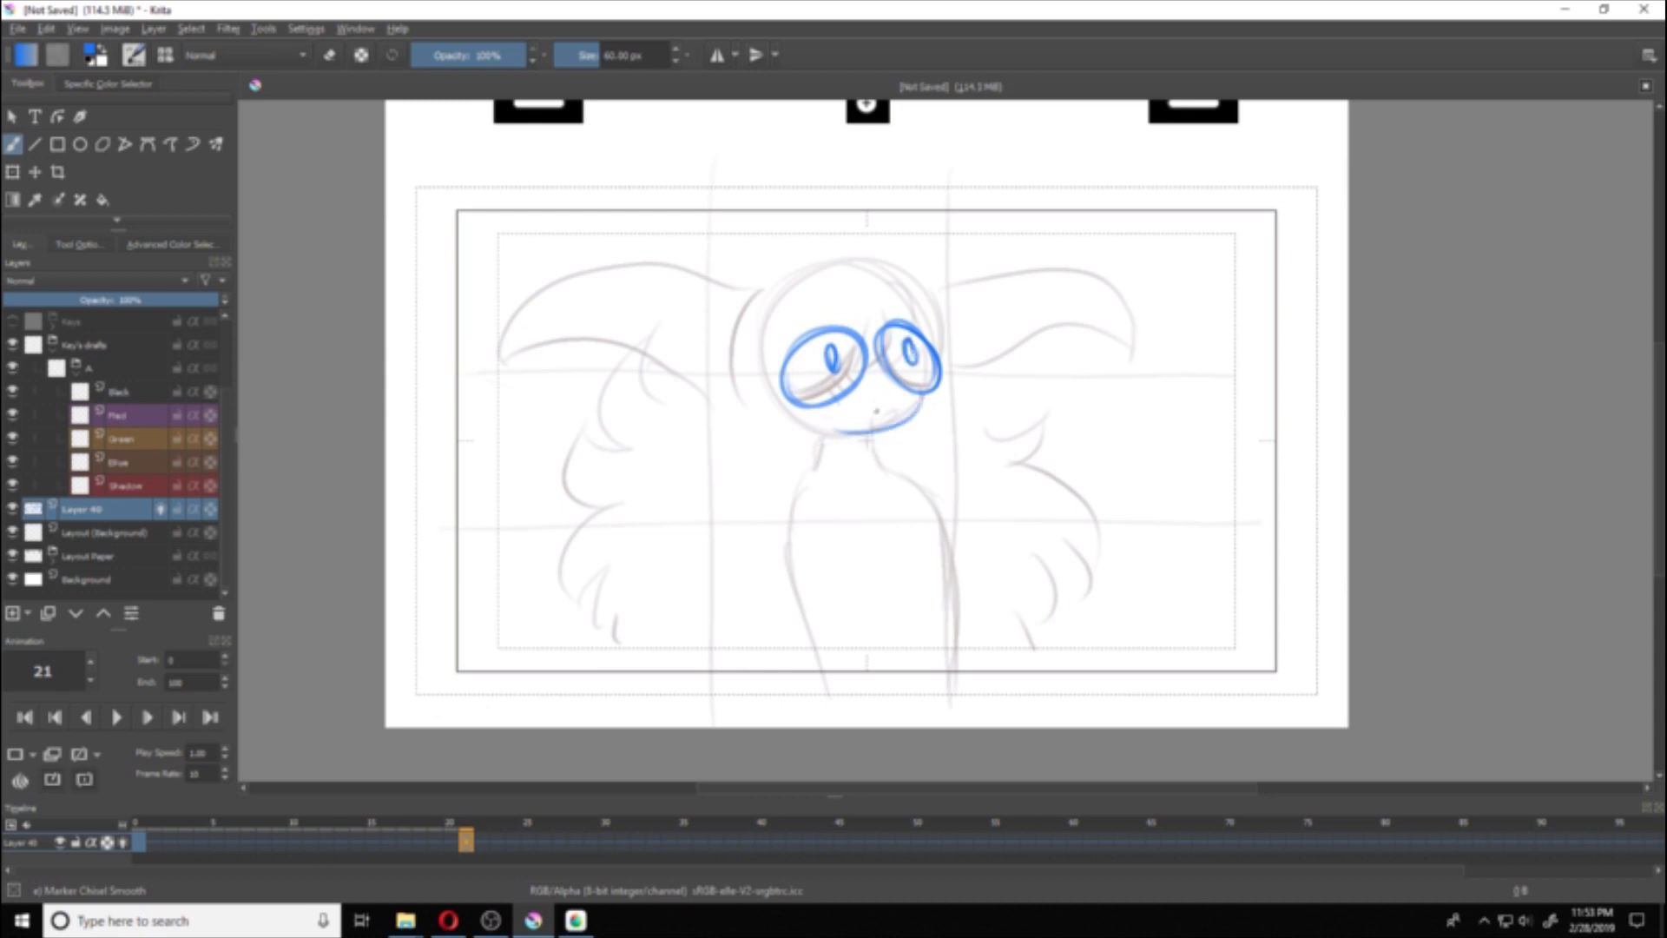
mouse_move(781, 382)
left_mouse_down()
mouse_move(855, 344)
mouse_move(823, 356)
mouse_move(945, 364)
left_mouse_up()
mouse_move(783, 335)
left_mouse_down()
mouse_move(848, 297)
mouse_move(830, 314)
left_mouse_up()
left_click_drag(883, 289, 908, 323)
mouse_move(891, 417)
left_mouse_down()
mouse_move(872, 417)
mouse_move(894, 411)
left_mouse_up()
left_click_drag(783, 401, 844, 426)
Step: Sketch the fur tufts below the chin and the fluffy fur outline down the right side of the body on frame 21
mouse_move(825, 441)
left_mouse_down()
mouse_move(790, 448)
mouse_move(838, 470)
mouse_move(803, 495)
mouse_move(812, 556)
left_mouse_up()
left_click_drag(804, 516, 777, 553)
mouse_move(945, 406)
left_mouse_down()
mouse_move(975, 439)
mouse_move(932, 460)
left_mouse_up()
left_click_drag(955, 466, 950, 493)
mouse_move(977, 388)
left_mouse_down()
mouse_move(1024, 431)
mouse_move(1077, 382)
left_mouse_up()
mouse_move(1075, 391)
left_mouse_down()
mouse_move(1009, 462)
mouse_move(1099, 540)
left_mouse_up()
mouse_move(1046, 517)
left_mouse_down()
mouse_move(1073, 564)
mouse_move(1049, 666)
left_mouse_up()
Step: Draw the two sides of the torso below the neck fur, undoing and redrawing the right side
left_click_drag(789, 526, 776, 675)
mouse_move(927, 490)
left_mouse_down()
mouse_move(994, 612)
mouse_move(1101, 542)
left_mouse_up()
key("ctrl+z")
key("ctrl+z")
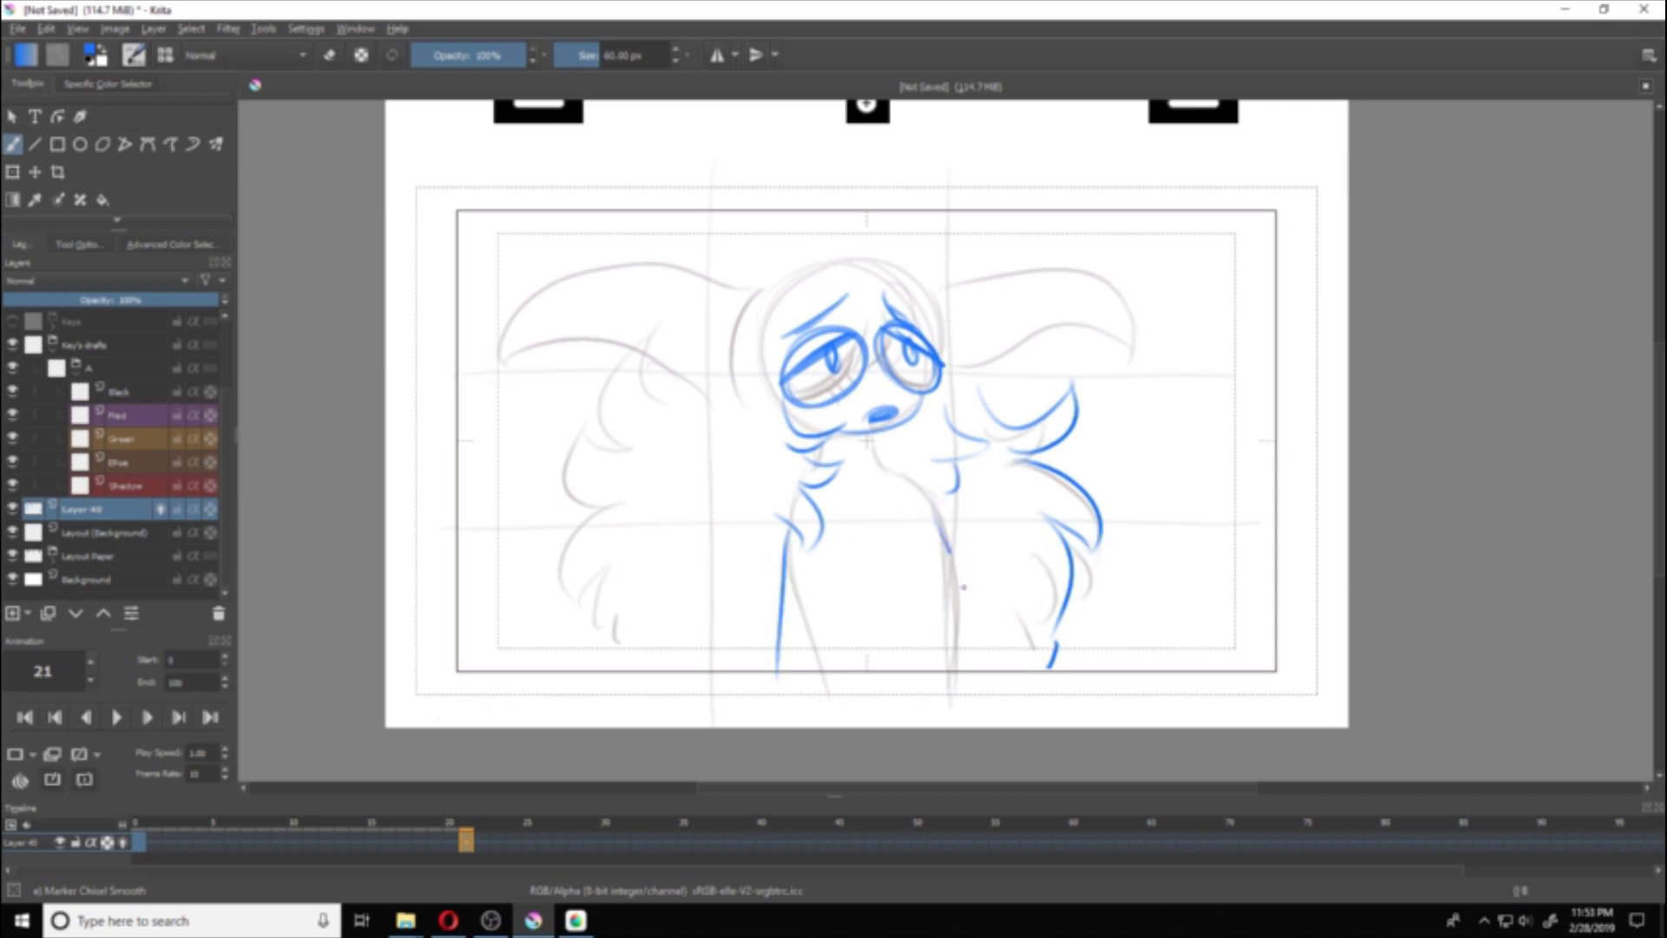
left_click_drag(948, 547, 971, 695)
left_click_drag(953, 556, 958, 712)
Step: Sketch the left side of the head, the ears, the left fur outline and the right side of the head
mouse_move(753, 297)
left_mouse_down()
mouse_move(723, 445)
mouse_move(516, 365)
mouse_move(693, 406)
left_mouse_up()
mouse_move(580, 371)
left_mouse_down()
mouse_move(606, 453)
mouse_move(547, 567)
left_mouse_up()
left_click_drag(569, 552, 542, 605)
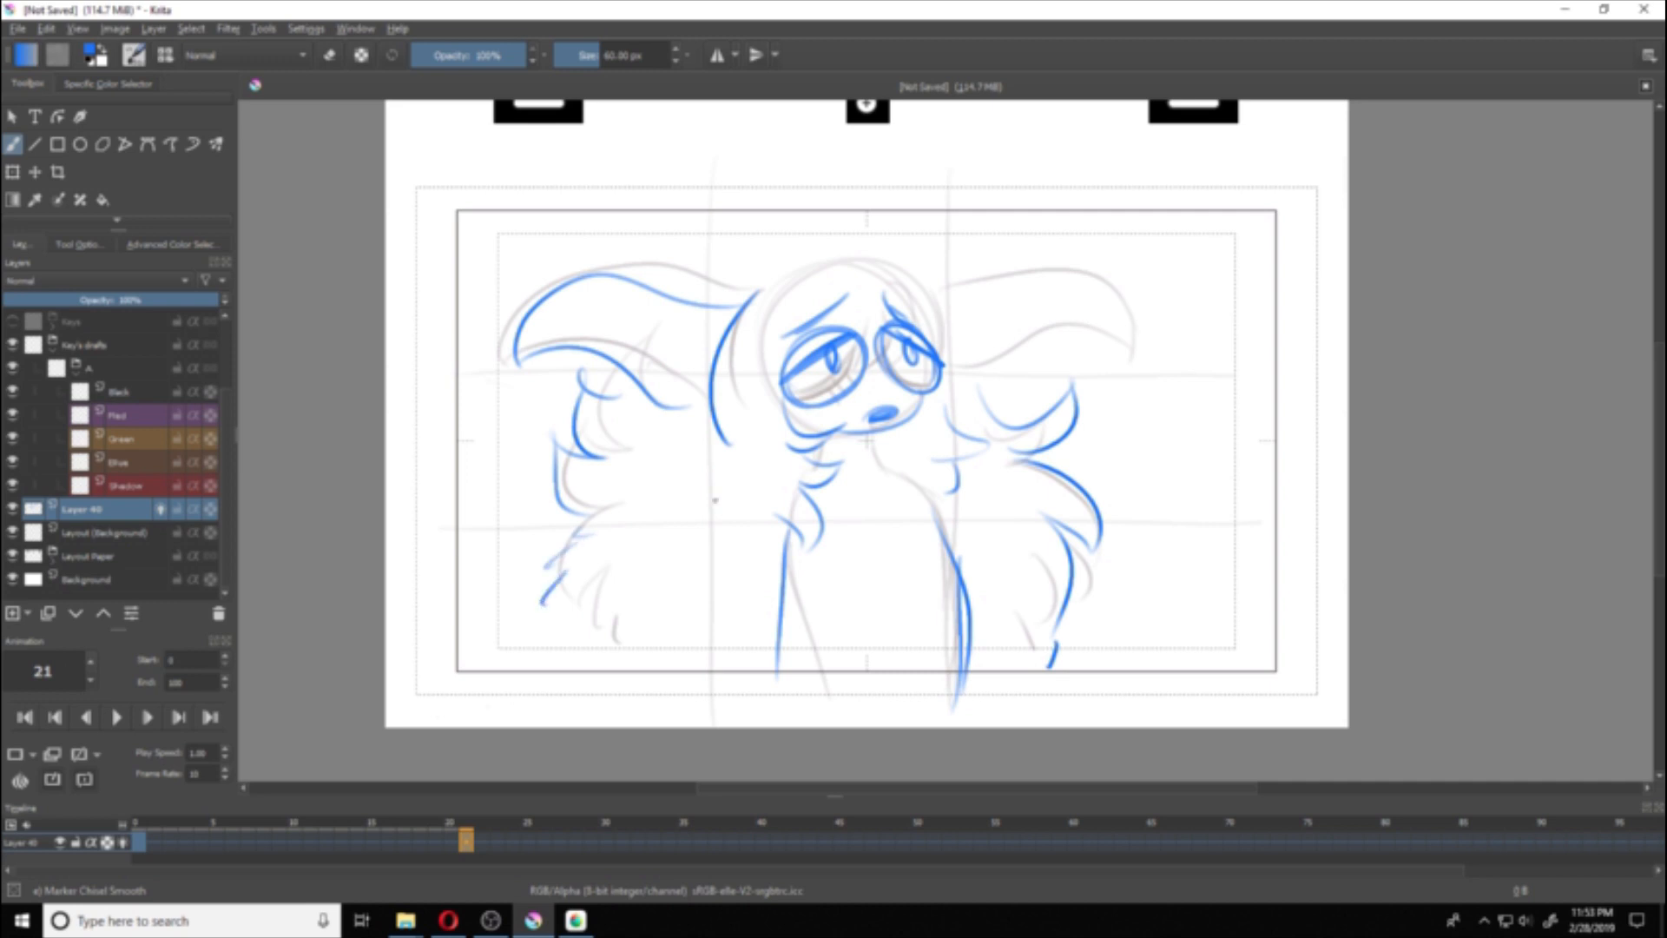
mouse_move(941, 292)
left_mouse_down()
mouse_move(964, 432)
mouse_move(1150, 274)
mouse_move(1155, 355)
mouse_move(976, 387)
left_mouse_up()
Step: Try a first outline of the hair across the top of the head, then undo its strokes
mouse_move(748, 292)
left_mouse_down()
mouse_move(889, 255)
mouse_move(833, 285)
left_mouse_up()
left_click_drag(843, 282, 959, 299)
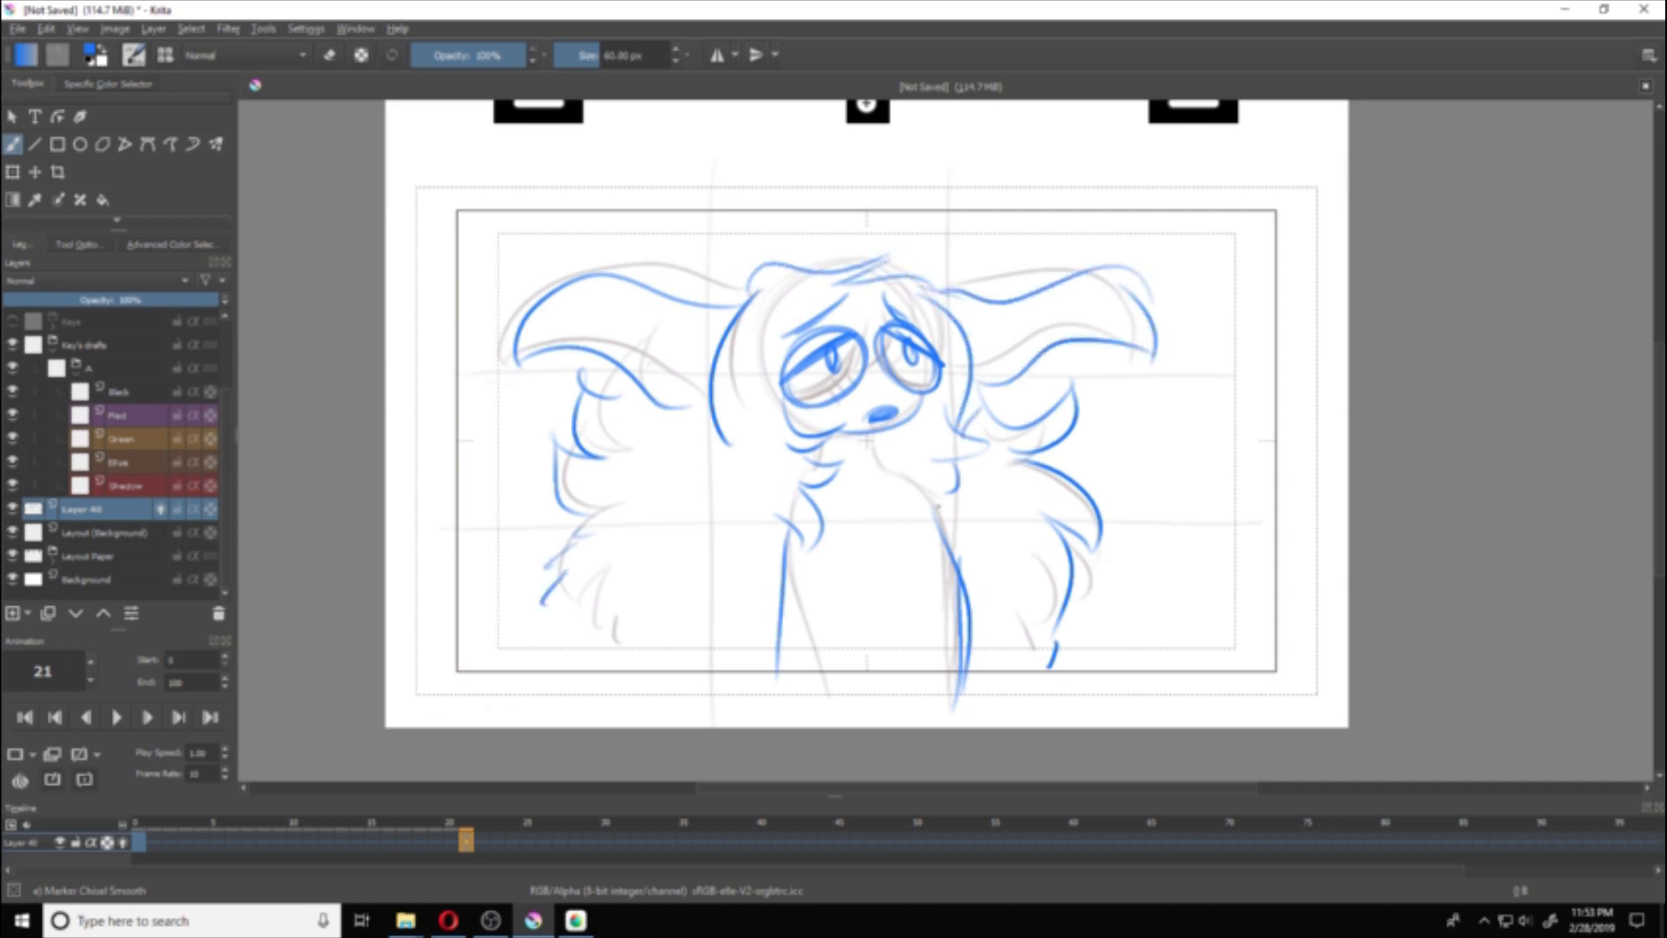
key("ctrl+z")
key("ctrl+z")
key("ctrl+z")
Step: Sketch swept hair across the top of the head with pointed tufts at the right, plus a hanging lock beside the left cheek
mouse_move(736, 304)
left_mouse_down()
mouse_move(775, 234)
mouse_move(982, 233)
left_mouse_up()
left_click_drag(979, 236, 921, 260)
left_click_drag(927, 261, 983, 286)
left_click_drag(945, 276, 973, 306)
left_click_drag(916, 286, 962, 335)
left_click_drag(784, 608, 703, 599)
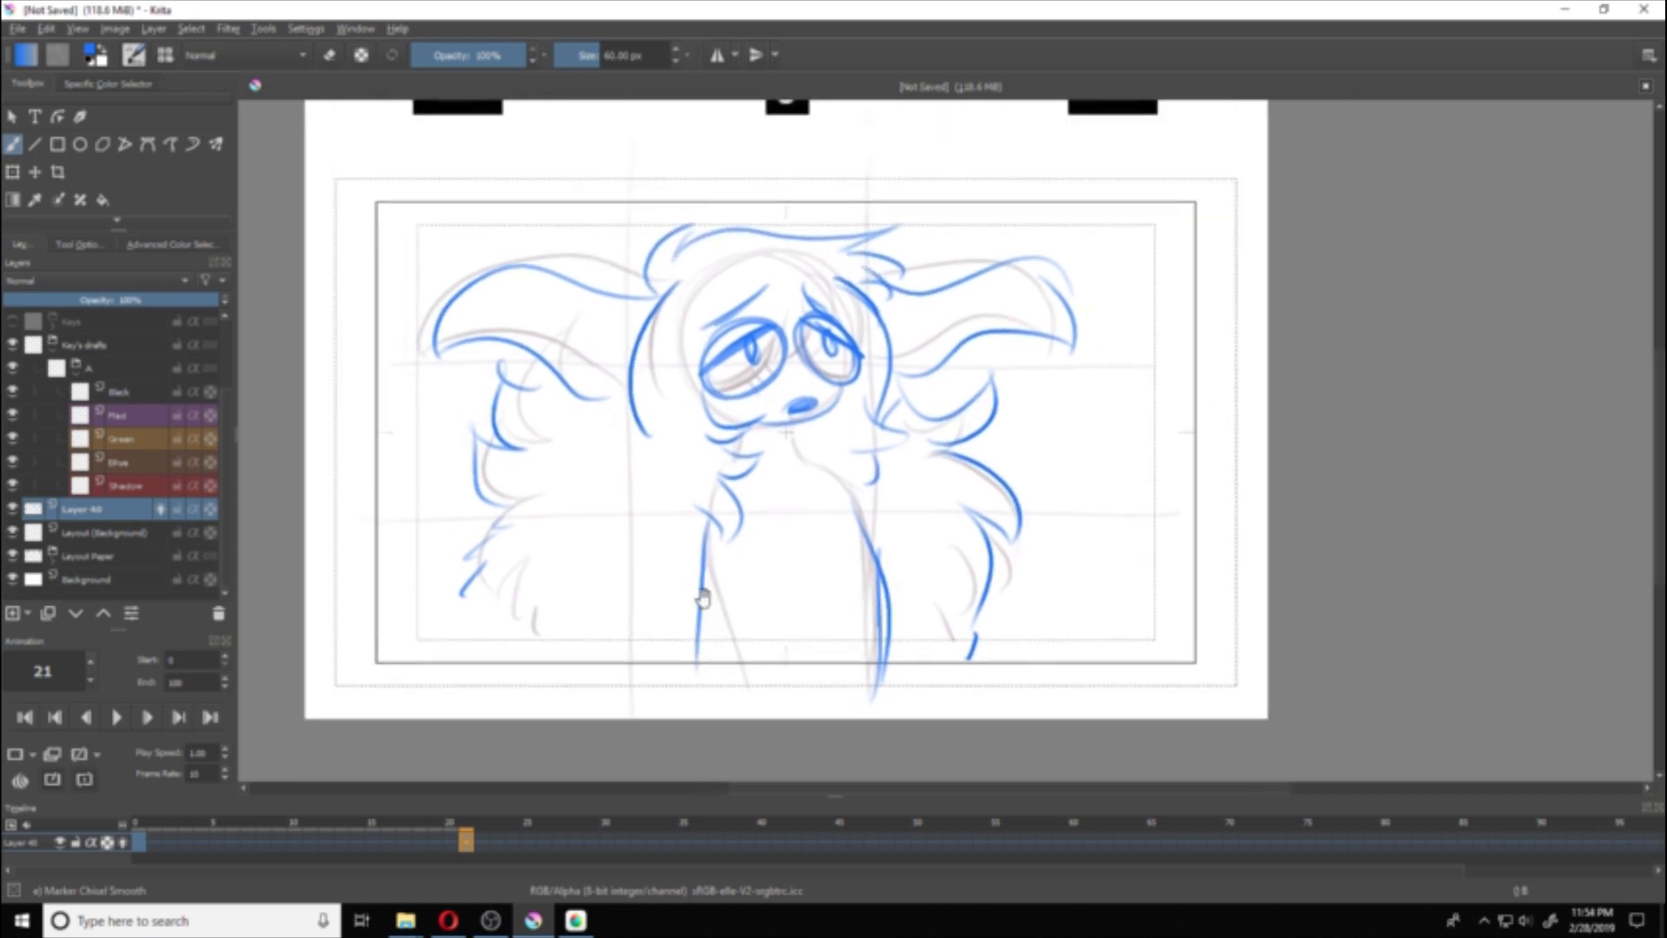
mouse_move(651, 435)
left_mouse_down()
mouse_move(646, 505)
mouse_move(675, 511)
left_mouse_up()
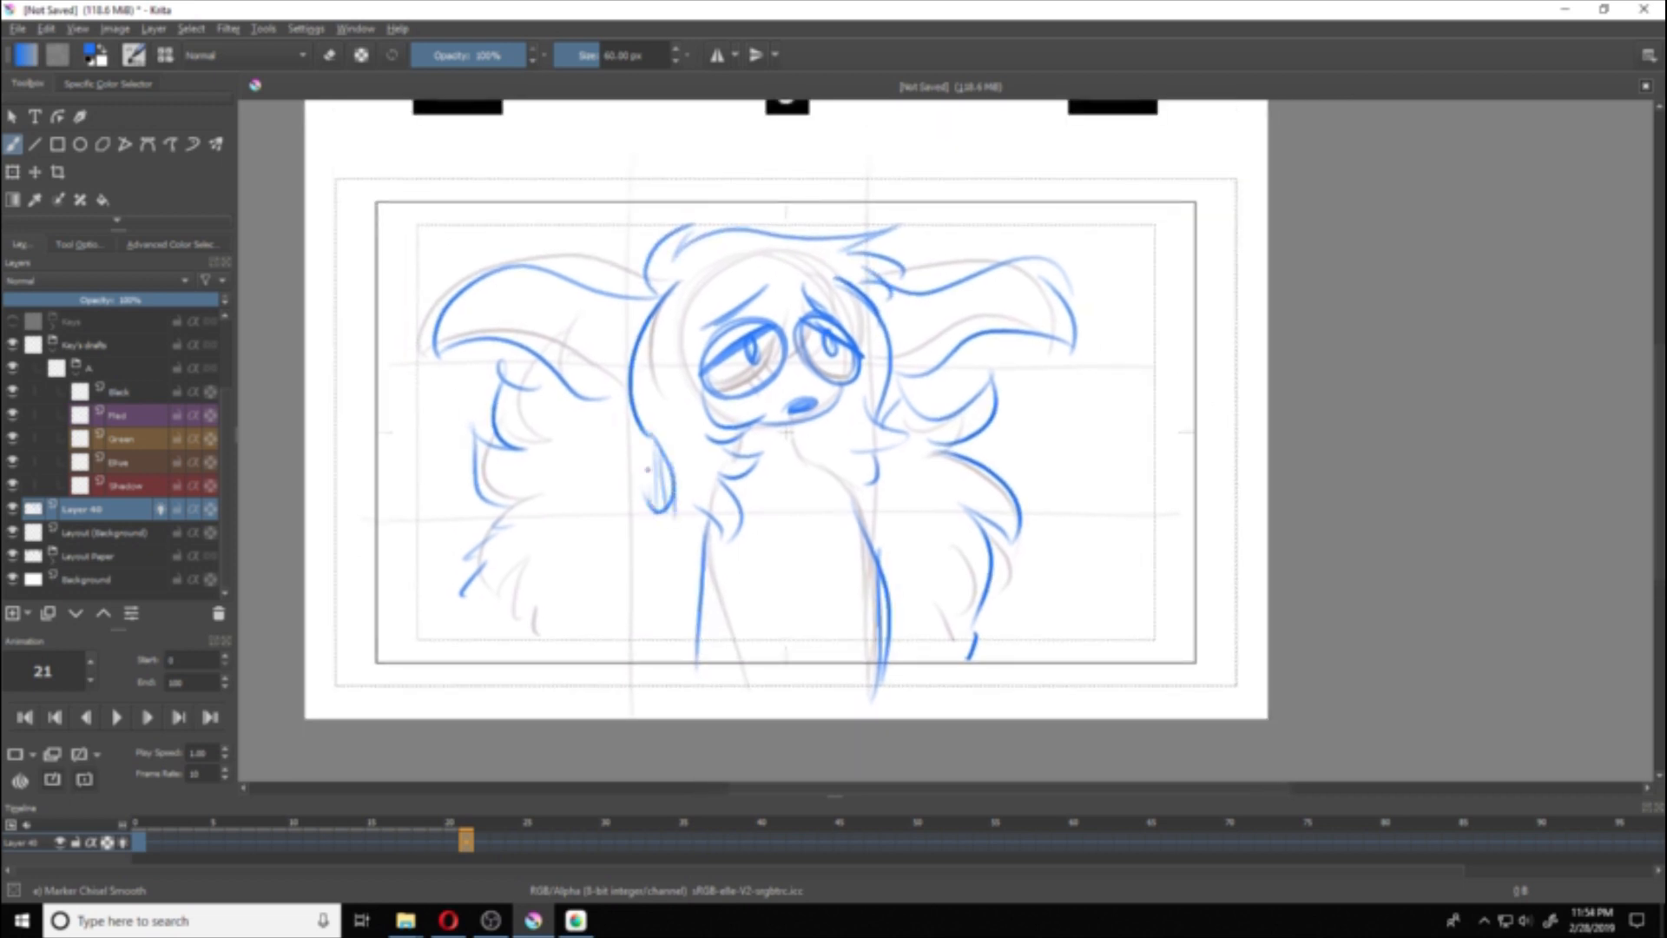
left_click_drag(936, 401, 884, 410)
left_click_drag(580, 637, 677, 550)
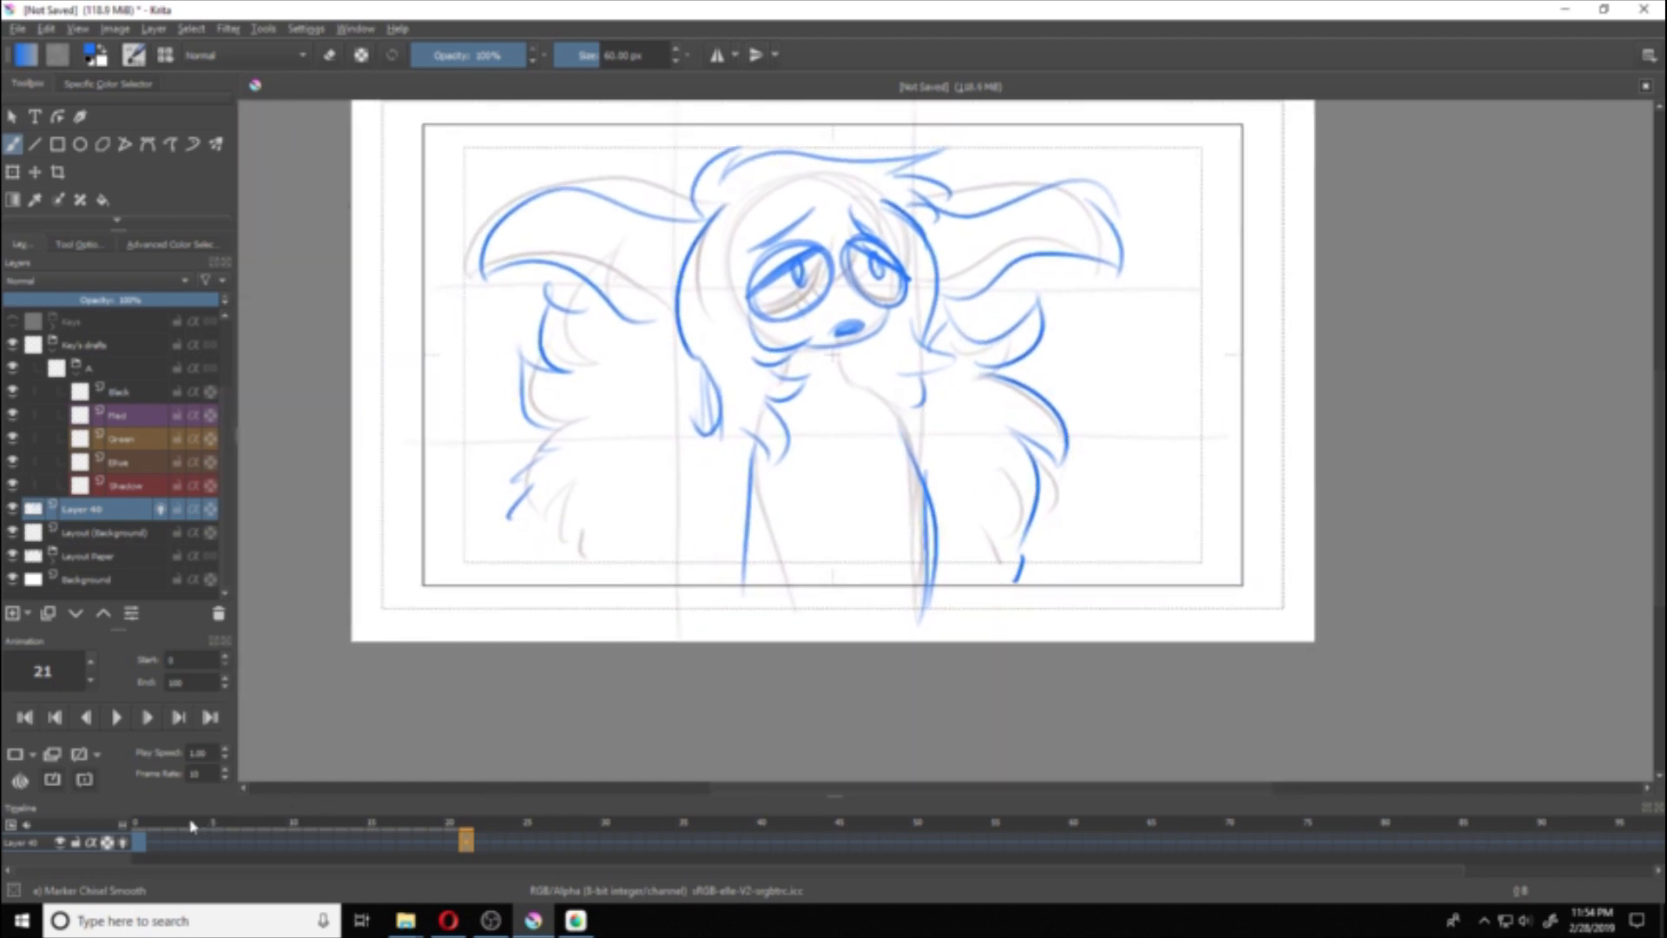
Step: Compare the key drawings at frames 0 and 21 by switching between them on the timeline
left_click(155, 827)
left_click(143, 826)
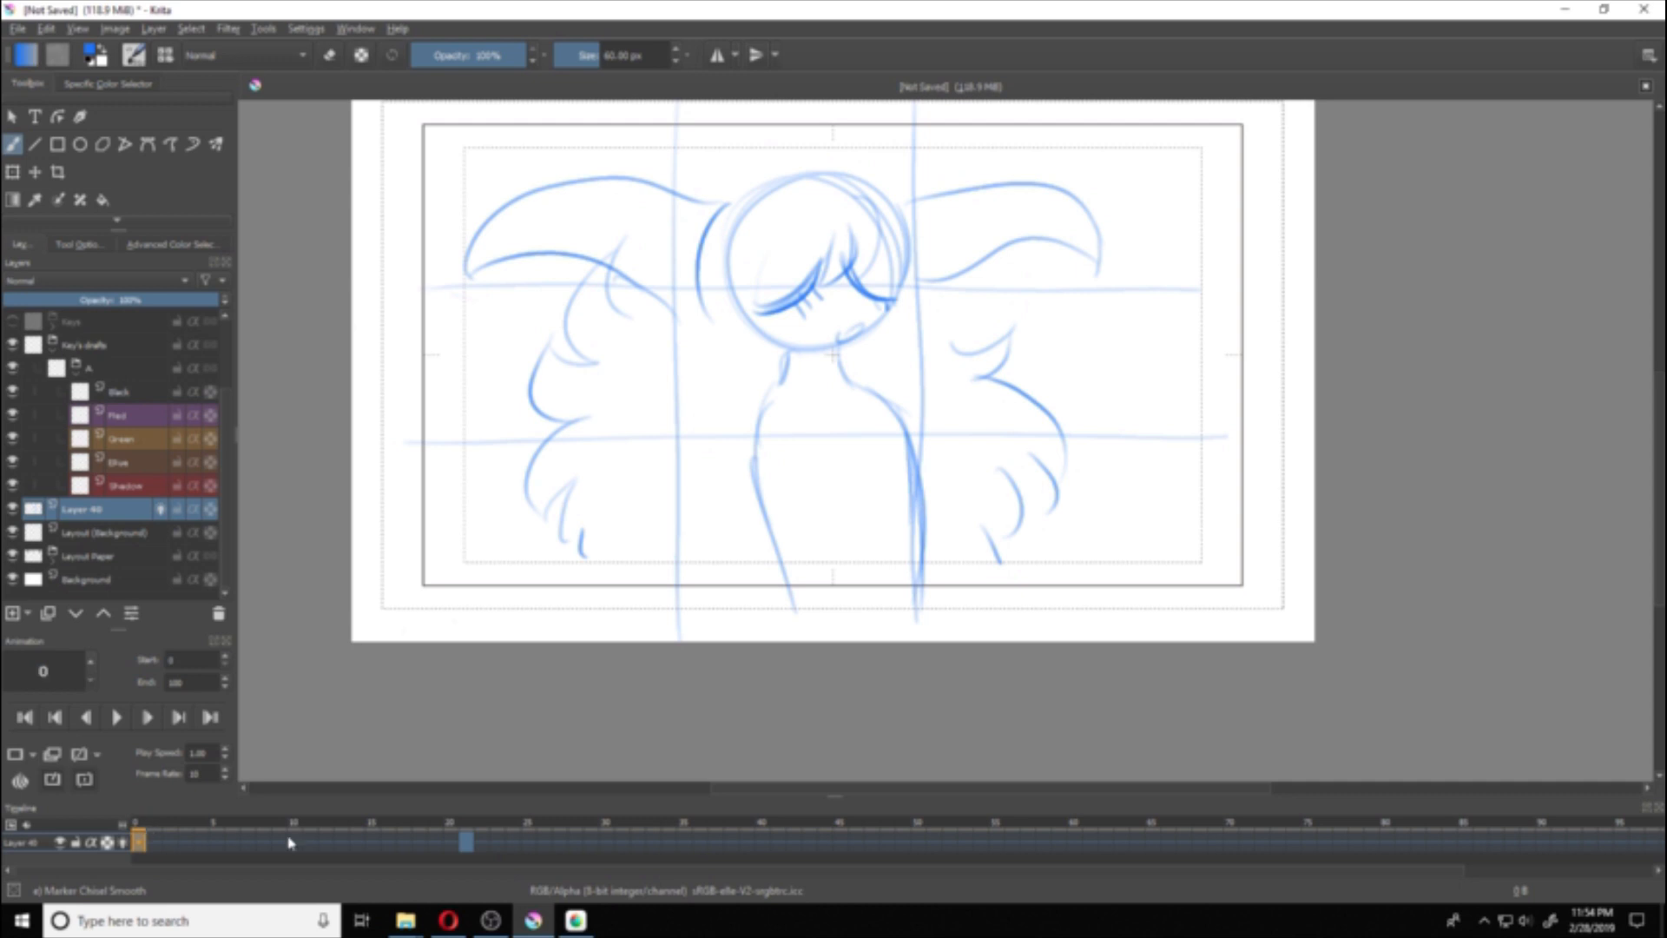
left_click(155, 828)
key("Right")
key("Right")
left_click(141, 835)
left_click(468, 837)
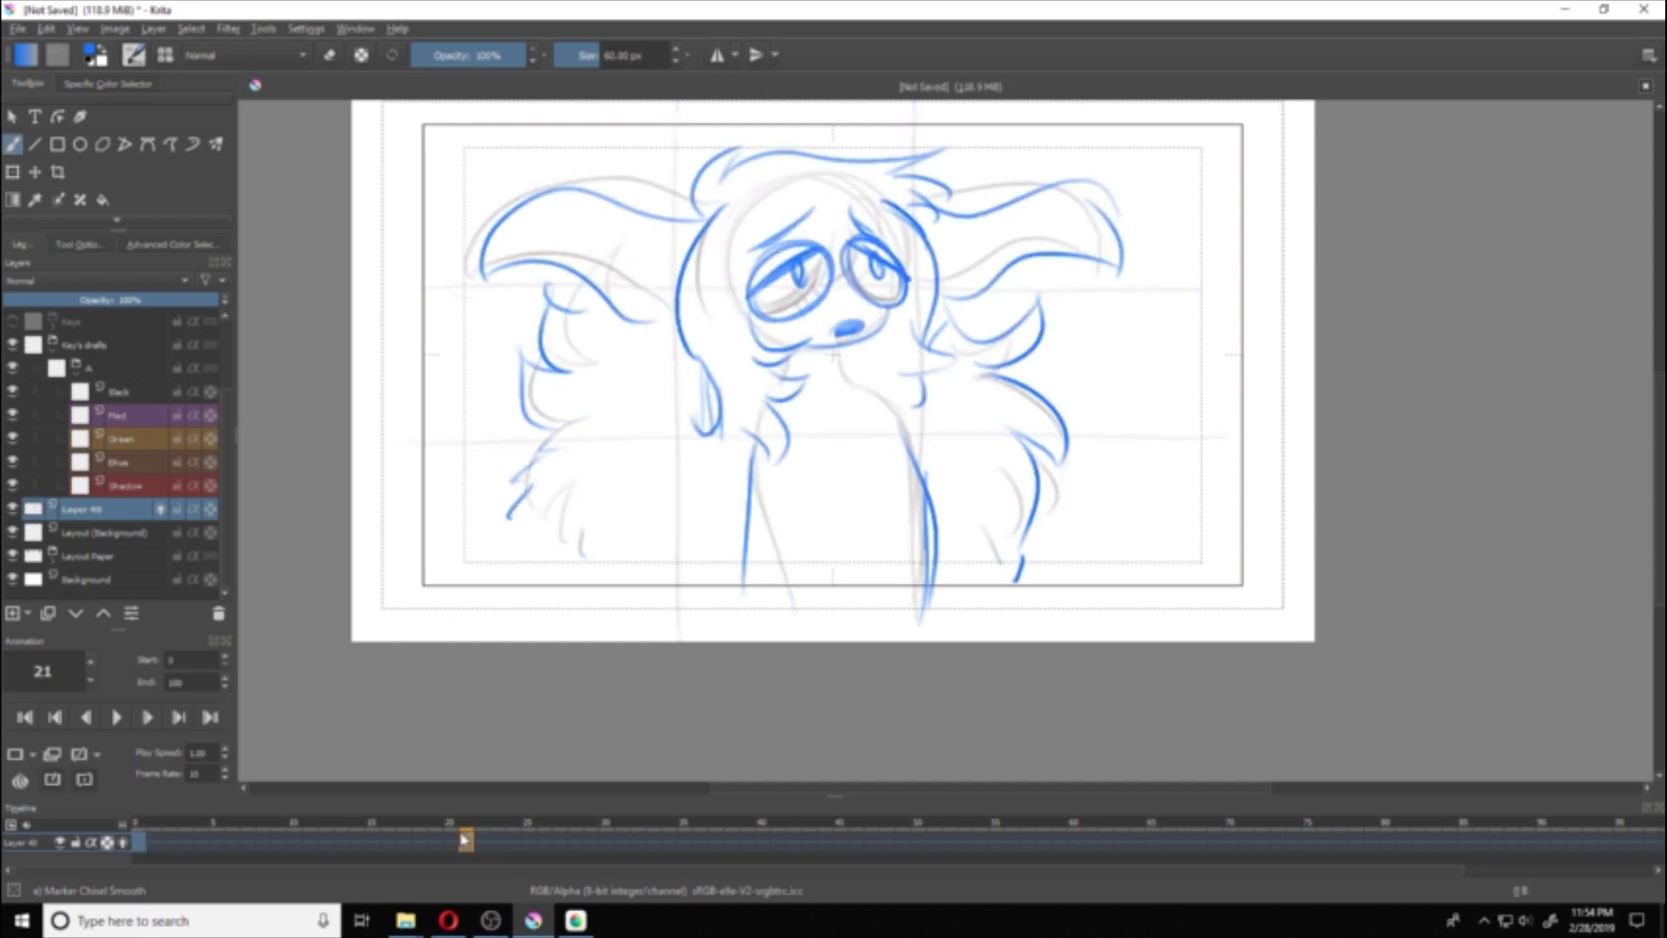
mouse_move(466, 838)
left_mouse_down()
mouse_move(431, 816)
mouse_move(460, 832)
left_mouse_up()
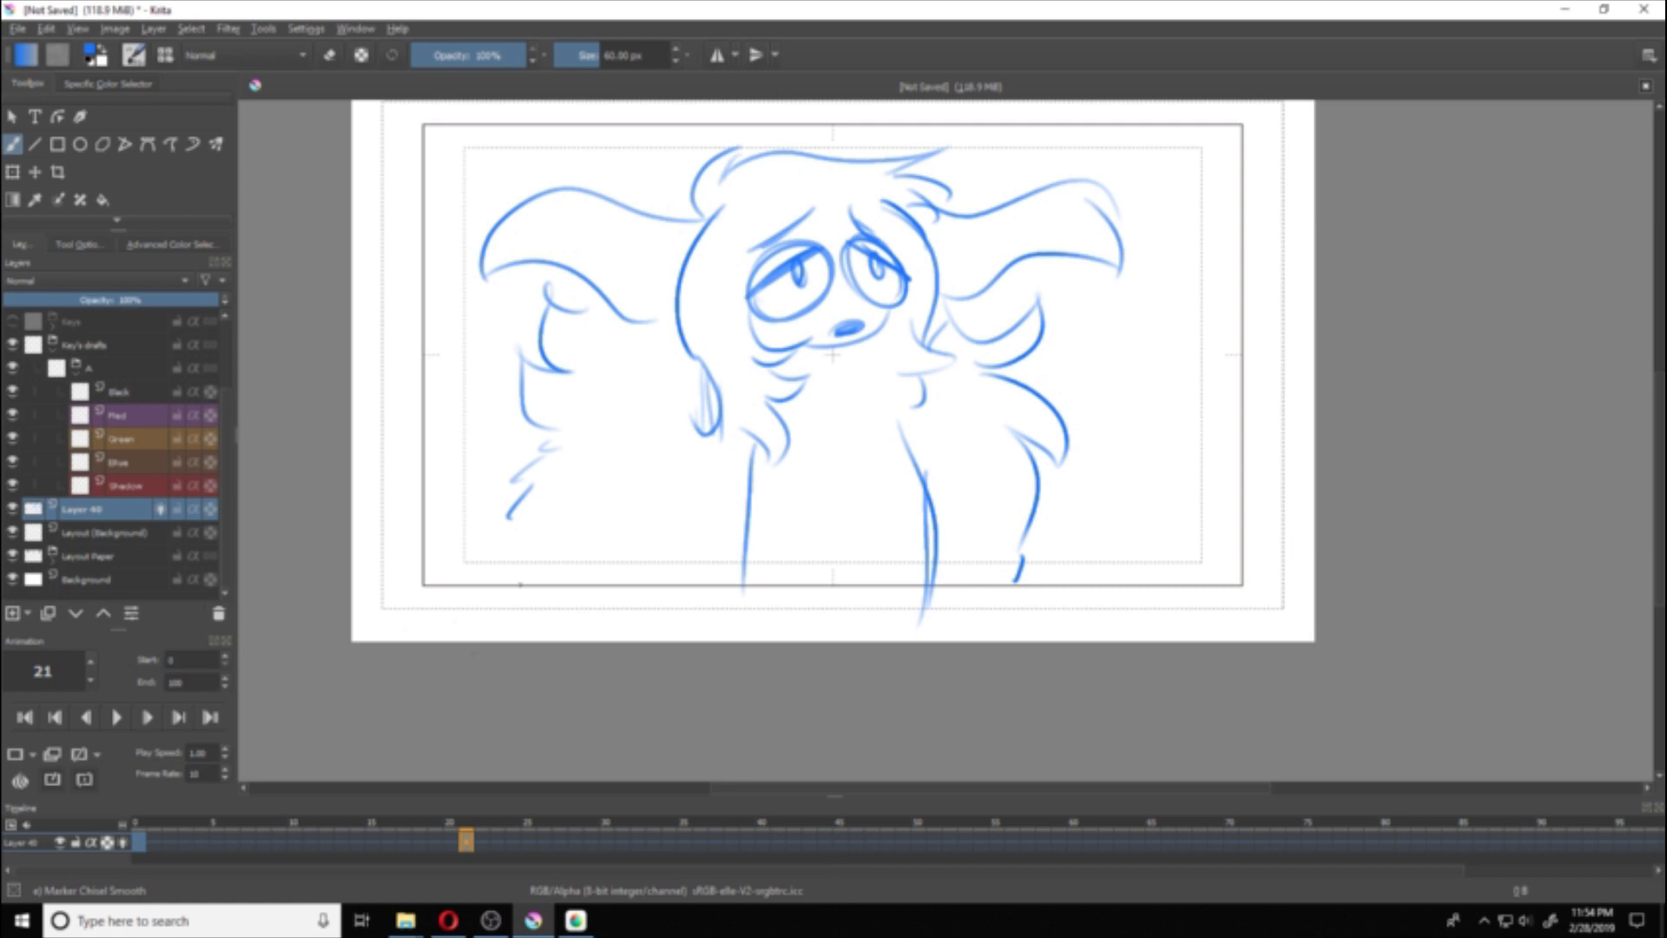
Step: Create a blank frame at frame 43 on the sketch layer
left_click_drag(466, 840, 811, 838)
left_click(33, 757)
left_click(59, 780)
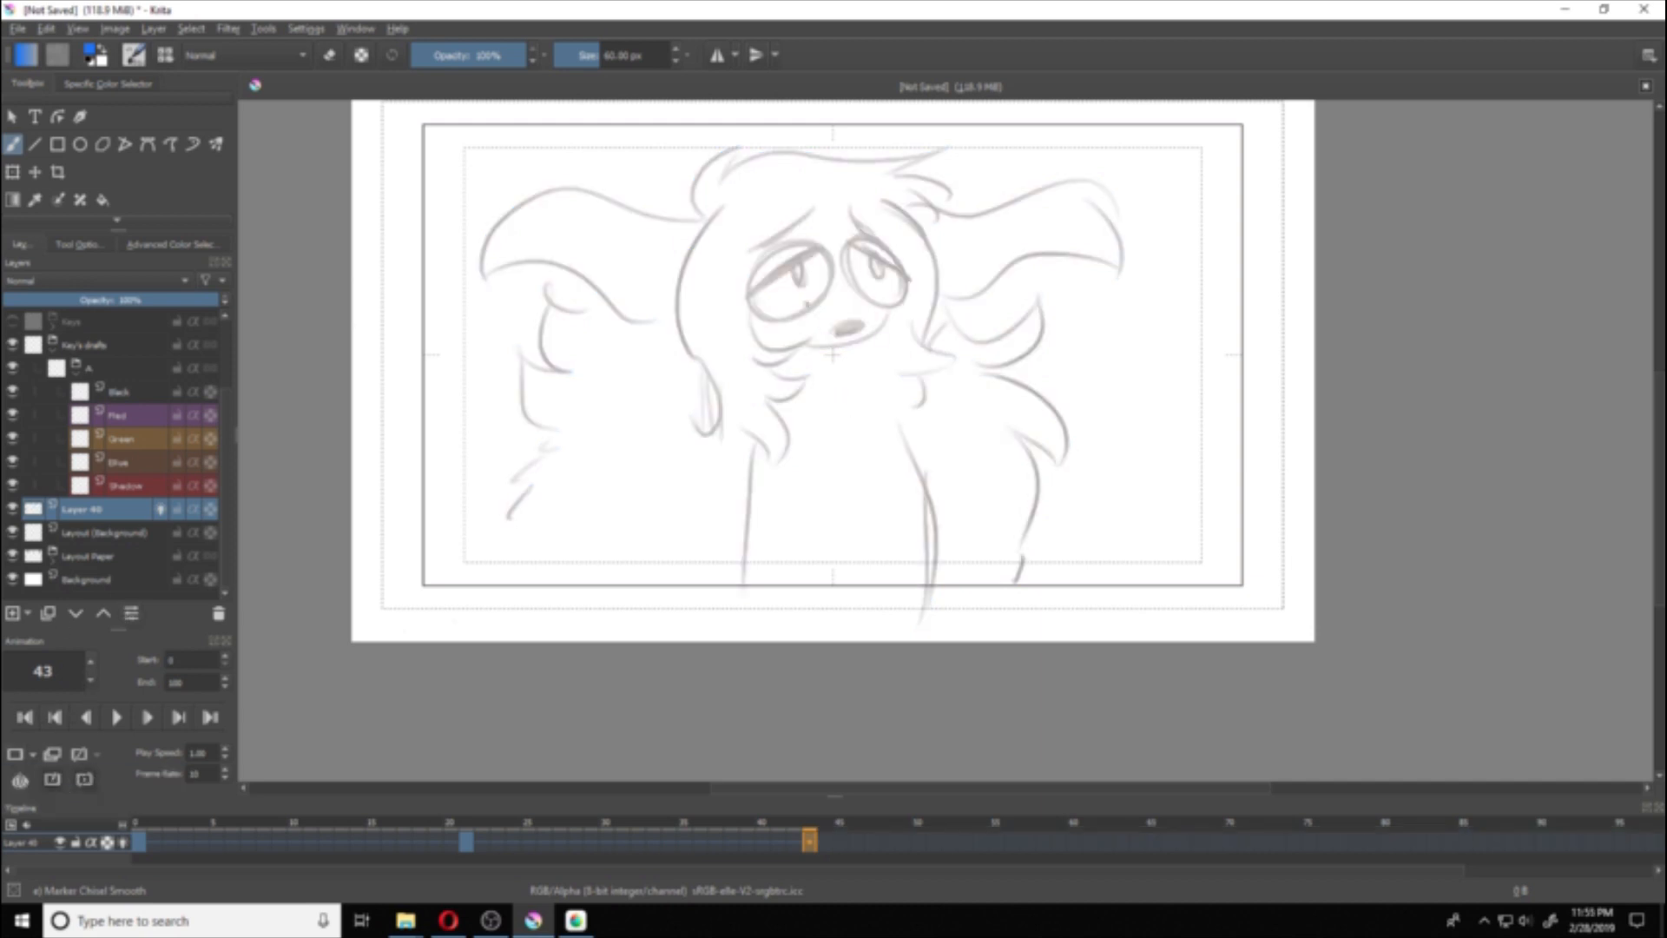
Step: Rough out the side-facing character on frame 43 with a round head, one eye, an outstretched arm and the back fur outline
mouse_move(690, 205)
left_mouse_down()
mouse_move(781, 252)
mouse_move(641, 278)
mouse_move(781, 286)
mouse_move(695, 206)
left_mouse_up()
mouse_move(770, 291)
left_mouse_down()
mouse_move(738, 261)
mouse_move(764, 309)
left_mouse_up()
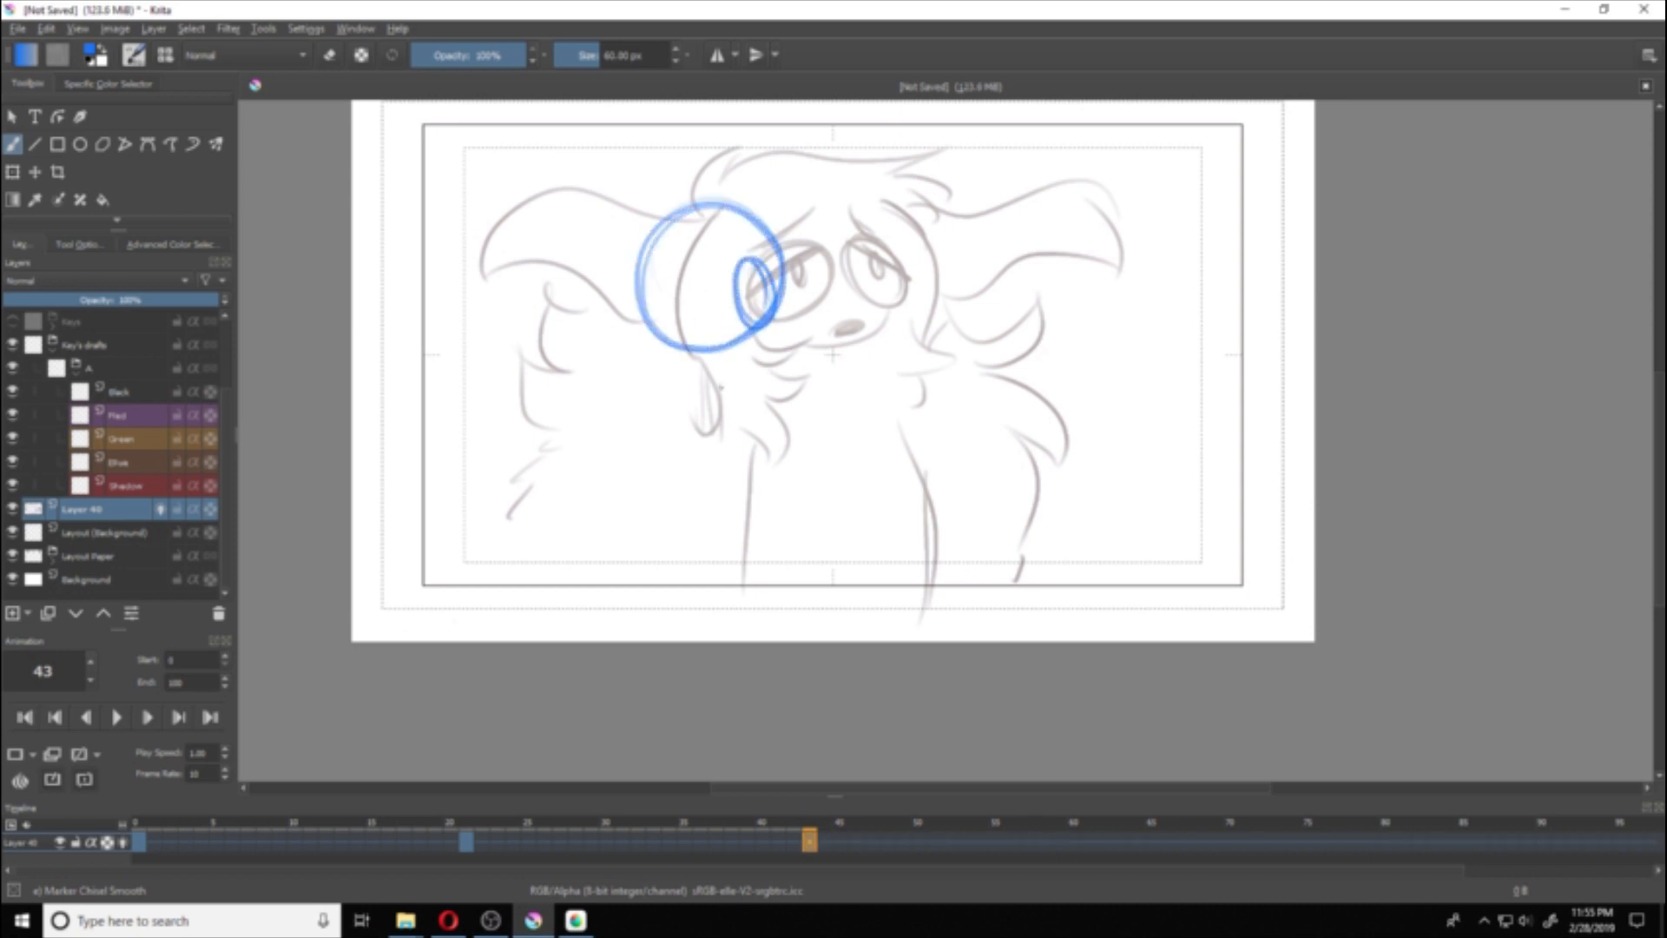
mouse_move(712, 365)
left_mouse_down()
mouse_move(694, 417)
mouse_move(760, 487)
mouse_move(790, 568)
mouse_move(925, 501)
left_mouse_up()
left_click_drag(837, 567, 927, 504)
left_click_drag(945, 514, 968, 590)
left_click_drag(503, 214, 531, 327)
mouse_move(500, 355)
left_mouse_down()
mouse_move(460, 519)
mouse_move(507, 554)
left_mouse_up()
Step: Draw a tall rectangular panel in front of the character with lines above it and a small round head inside
mouse_move(841, 227)
left_mouse_down()
mouse_move(848, 323)
mouse_move(1005, 200)
left_mouse_up()
left_click_drag(977, 192, 981, 370)
left_click_drag(847, 420, 987, 421)
mouse_move(835, 160)
left_mouse_down()
mouse_move(862, 337)
mouse_move(1011, 150)
left_mouse_up()
left_click_drag(864, 169, 959, 187)
mouse_move(911, 221)
left_mouse_down()
mouse_move(910, 291)
mouse_move(943, 252)
left_mouse_up()
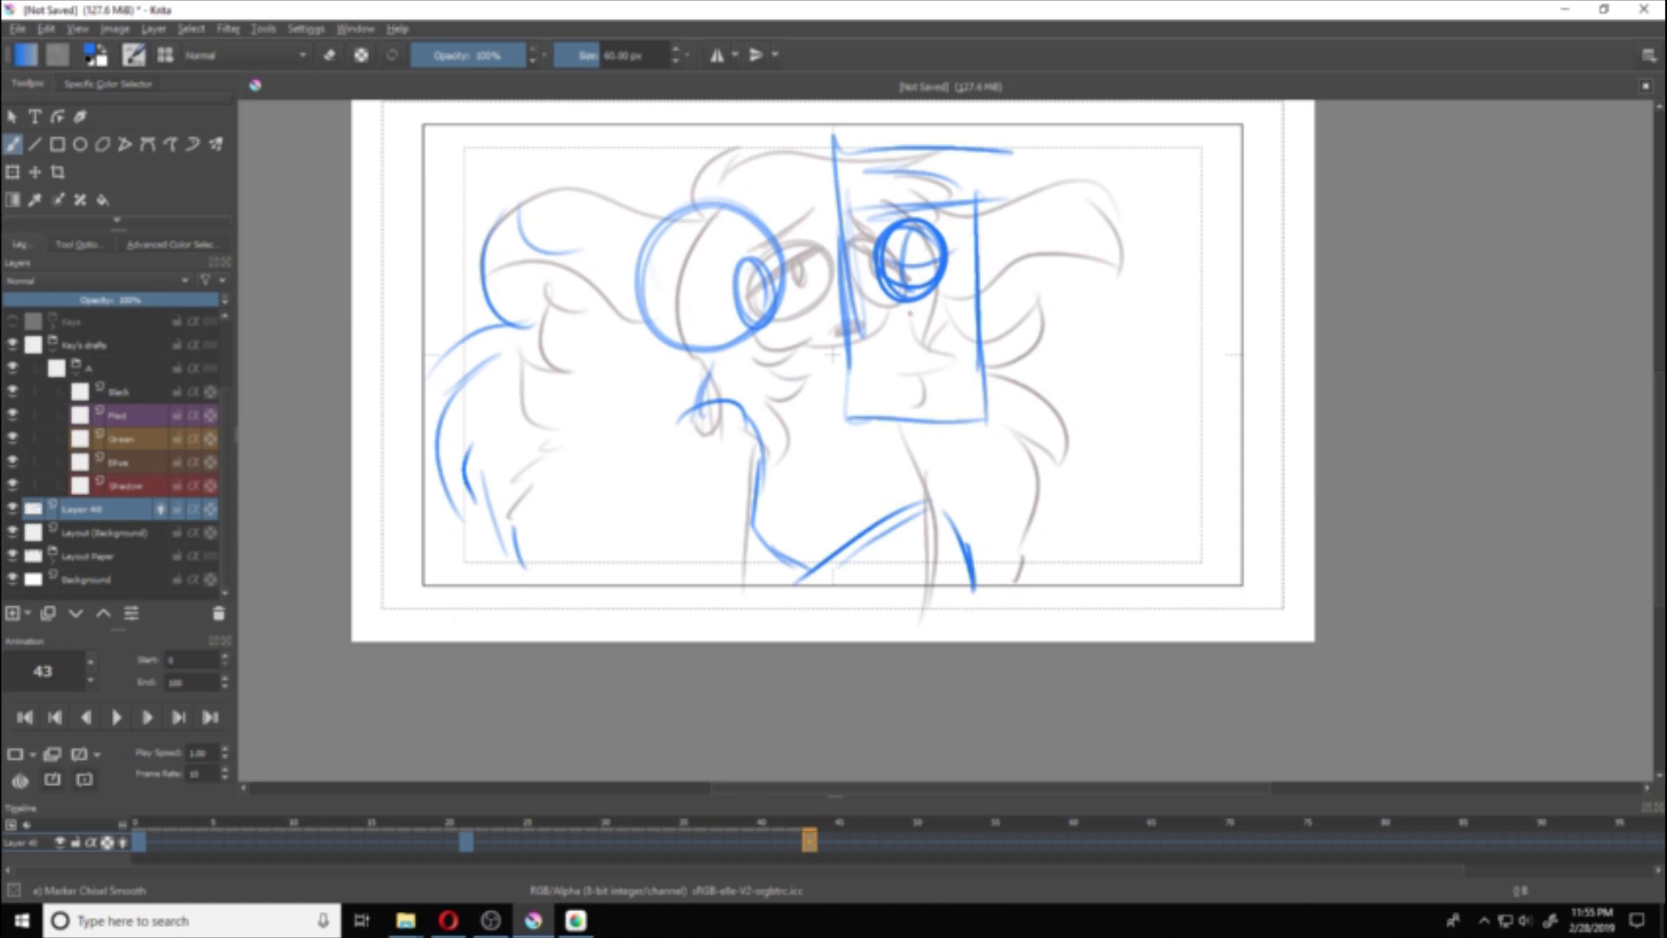
Step: Add the small figure's body inside the panel and fur strokes at the side-facing character's neck
mouse_move(898, 349)
left_mouse_down()
mouse_move(946, 347)
mouse_move(946, 405)
left_mouse_up()
left_click_drag(902, 339, 894, 389)
left_click_drag(876, 422, 903, 385)
left_click_drag(853, 282, 962, 415)
left_click_drag(962, 338, 976, 423)
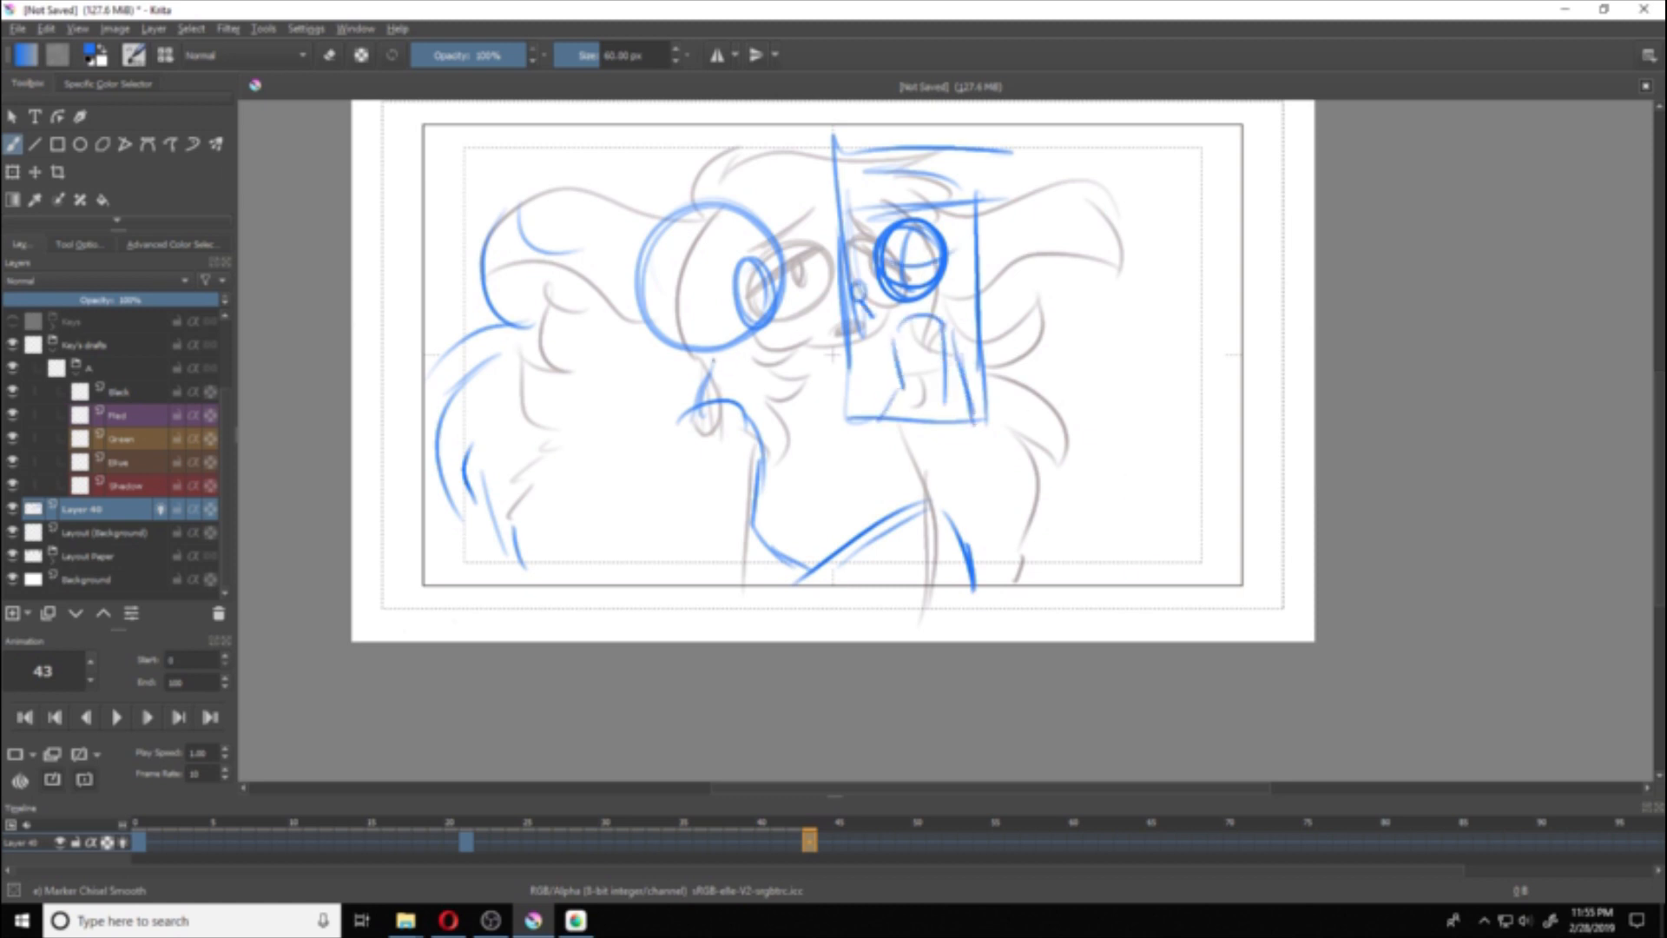
left_click_drag(738, 385, 661, 396)
left_click_drag(705, 369, 712, 469)
left_click_drag(688, 455, 691, 465)
Step: Create a blank frame at frame 76 and sketch the character's round head with a centre line, two eyes, an eyebrow and a smile
left_click_drag(833, 833, 1320, 833)
left_click(27, 756)
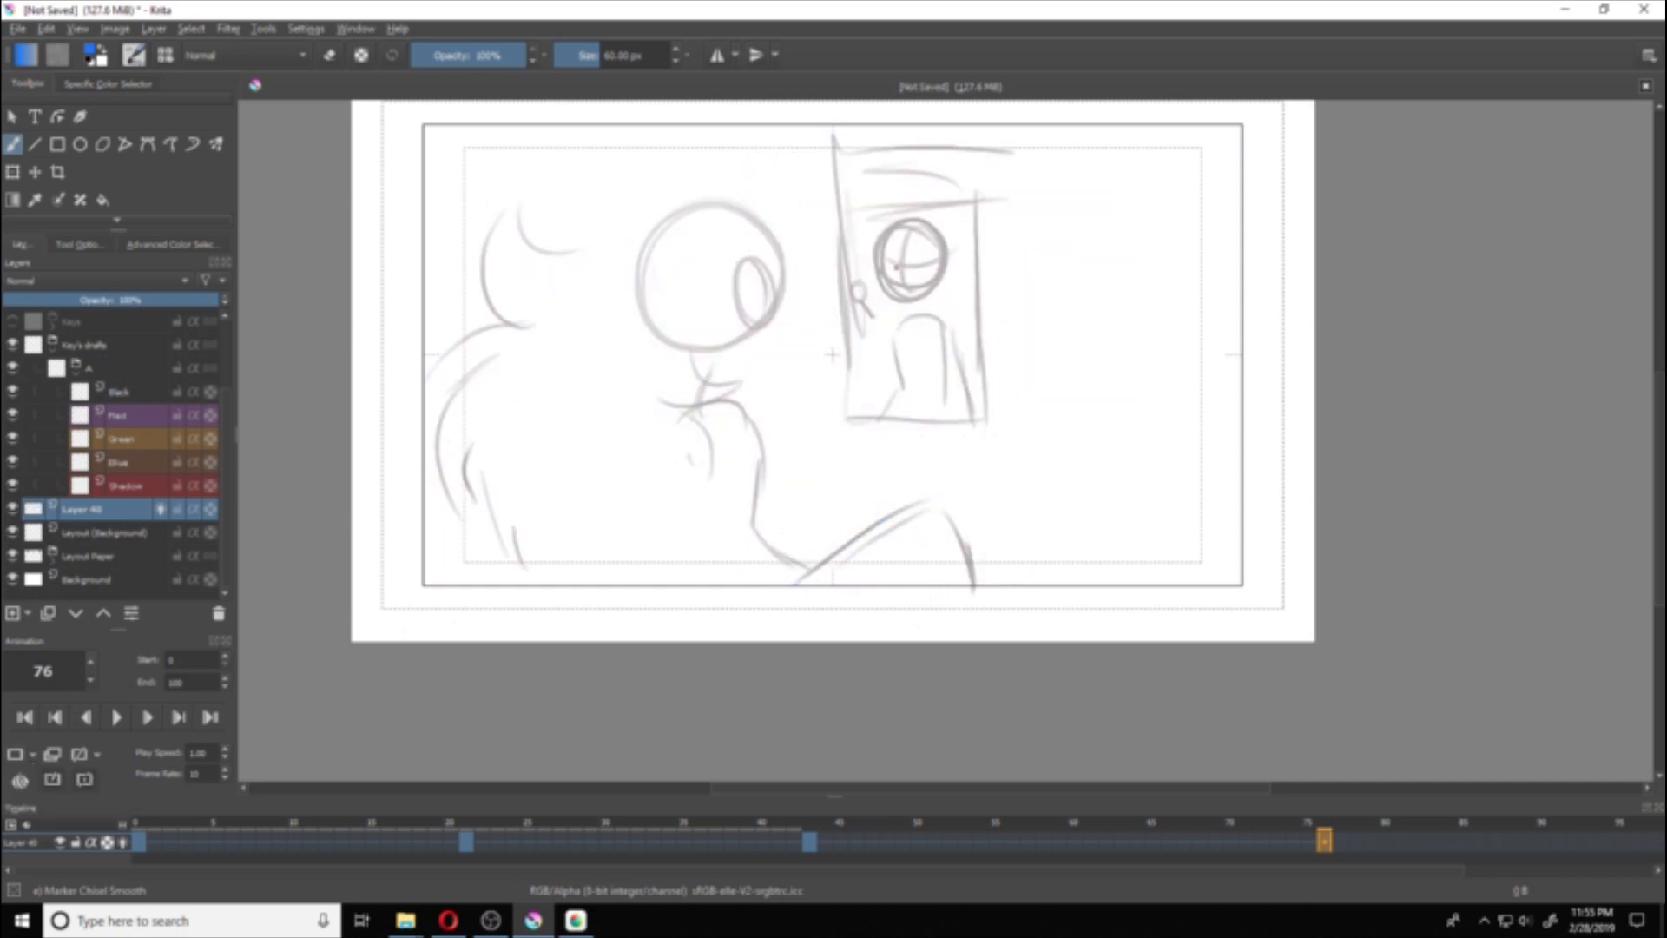
mouse_move(826, 202)
left_mouse_down()
mouse_move(751, 295)
mouse_move(846, 170)
left_mouse_up()
left_click_drag(829, 213, 831, 367)
left_click_drag(841, 174, 820, 358)
mouse_move(859, 240)
left_mouse_down()
mouse_move(909, 284)
mouse_move(846, 239)
left_mouse_up()
left_click_drag(766, 318, 761, 267)
left_click_drag(868, 189, 912, 236)
mouse_move(835, 179)
left_mouse_down()
mouse_move(781, 226)
mouse_move(864, 295)
left_mouse_up()
left_click_drag(798, 239, 795, 291)
left_click_drag(795, 343, 850, 328)
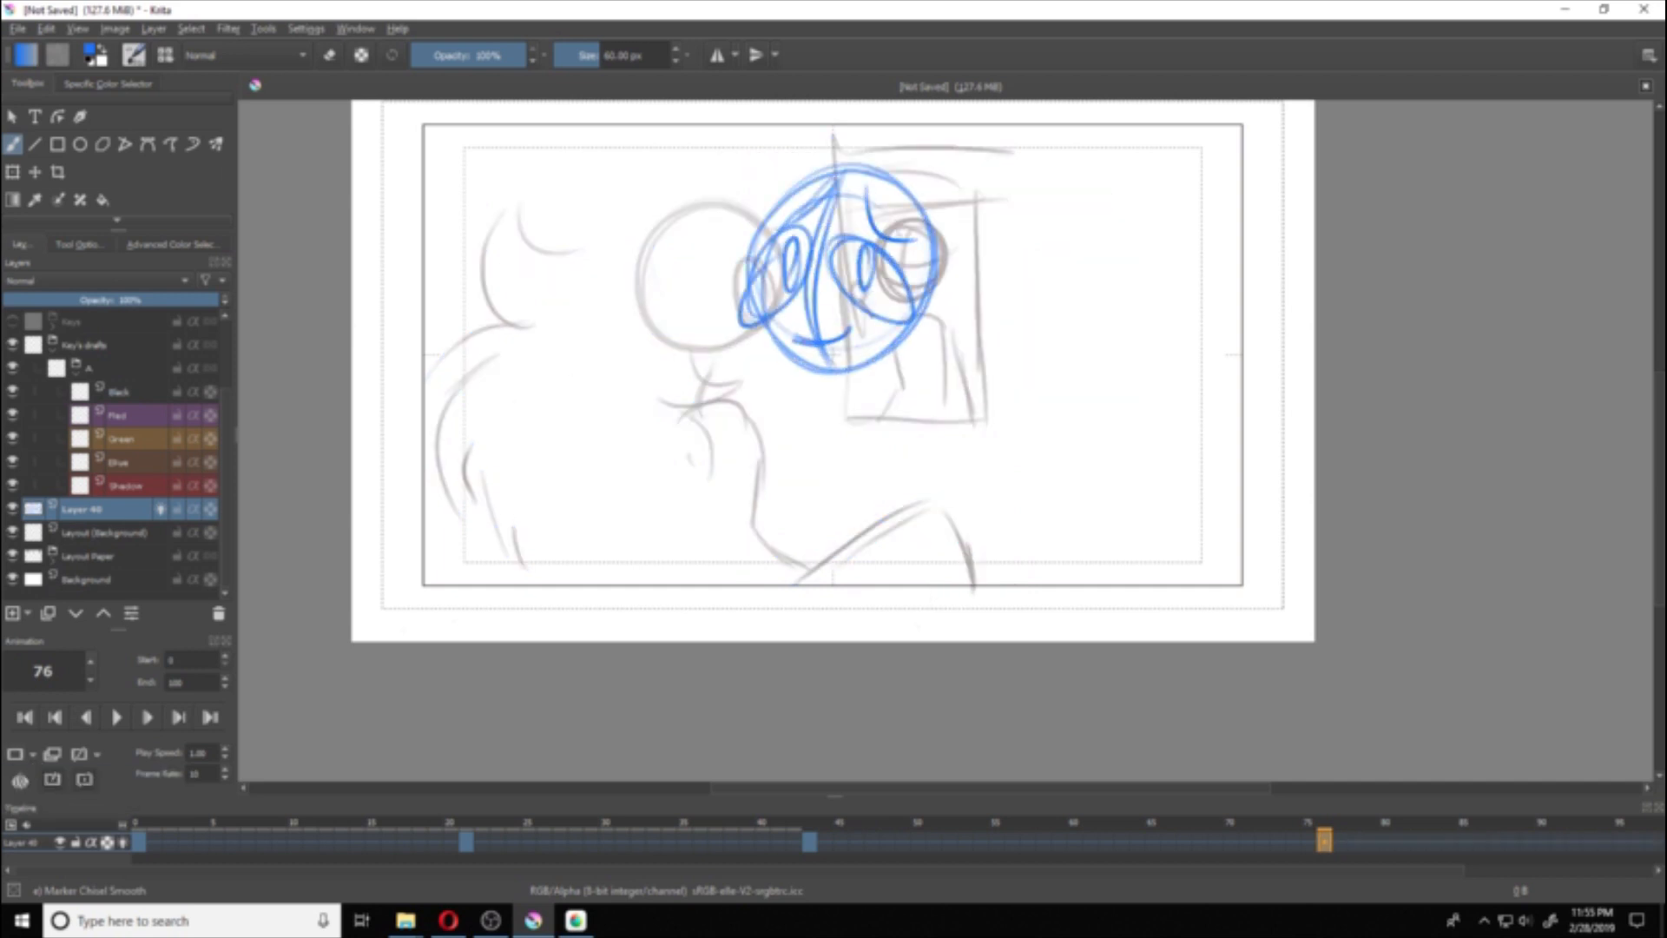
Step: Sketch the fur tufts beside the head and arms, the neck, the shoulders and the torso sides on frame 76
left_click_drag(769, 295, 674, 287)
mouse_move(771, 323)
left_mouse_down()
mouse_move(690, 326)
mouse_move(605, 388)
left_mouse_up()
left_click_drag(608, 408, 686, 447)
left_click_drag(625, 456, 704, 483)
mouse_move(823, 373)
left_mouse_down()
mouse_move(809, 410)
mouse_move(739, 465)
left_mouse_up()
left_click_drag(740, 464, 737, 565)
left_click_drag(898, 356, 1007, 425)
left_click_drag(1012, 421, 1009, 562)
left_click_drag(972, 290, 1059, 417)
left_click_drag(1021, 445, 1073, 447)
left_click_drag(1007, 475, 1065, 461)
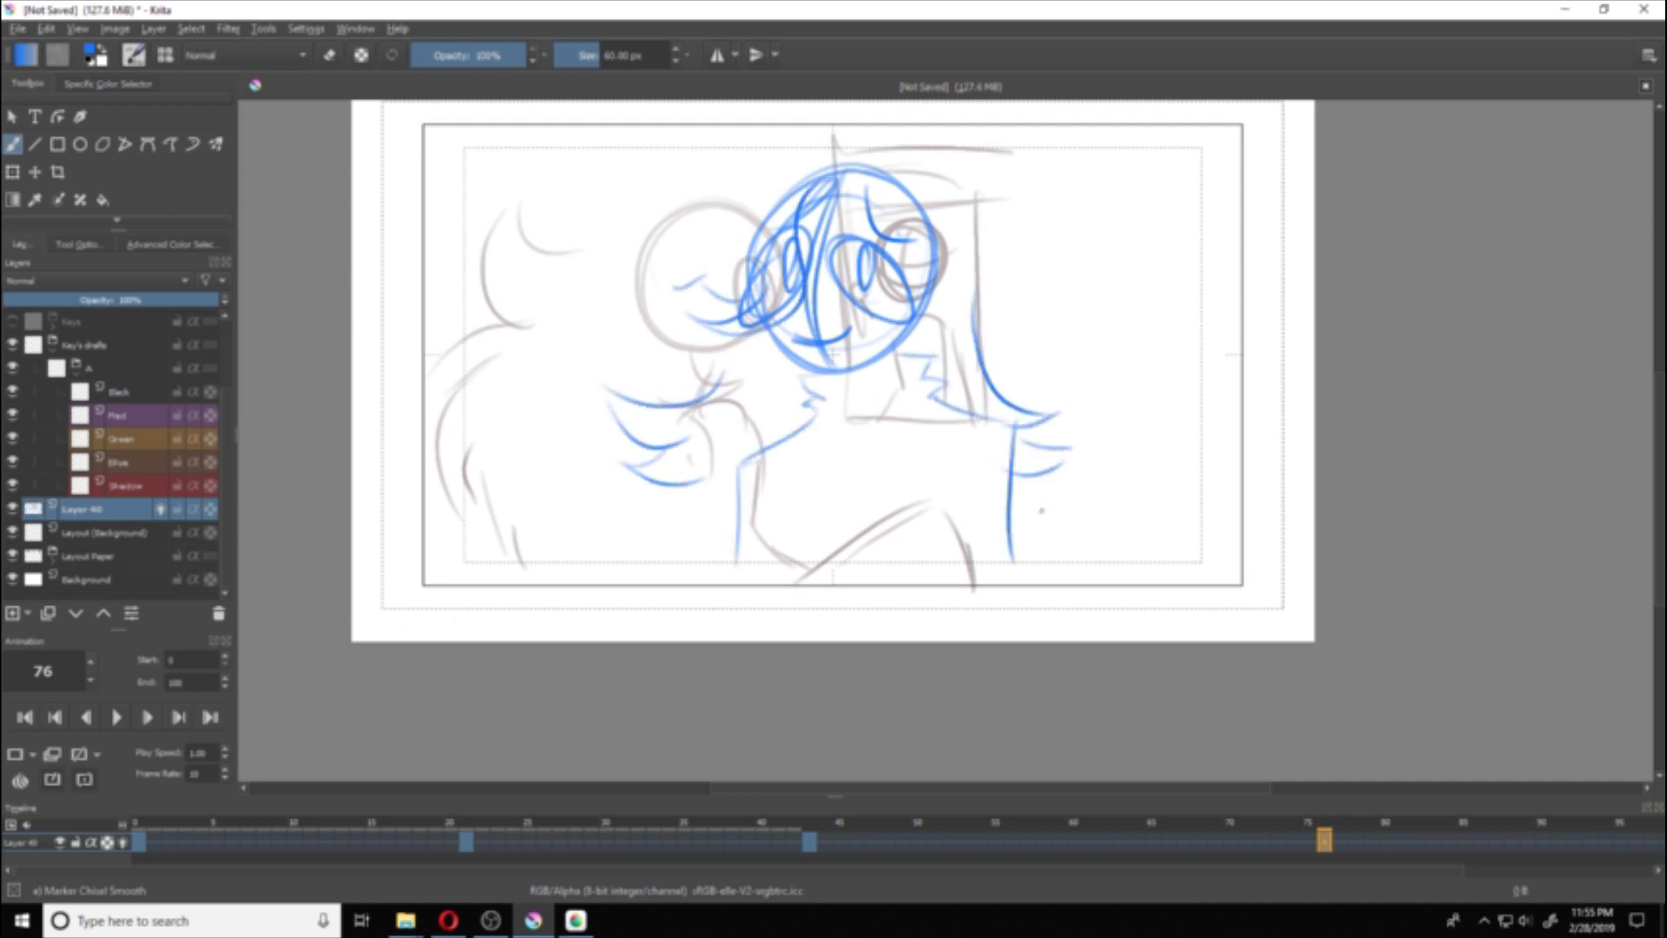
Step: Handwrite the note "Saturn" to the right of the head on frame 76
left_click_drag(1026, 201, 990, 243)
left_click_drag(999, 248, 1061, 236)
mouse_move(1076, 205)
left_mouse_down()
mouse_move(1092, 233)
mouse_move(1135, 211)
left_mouse_up()
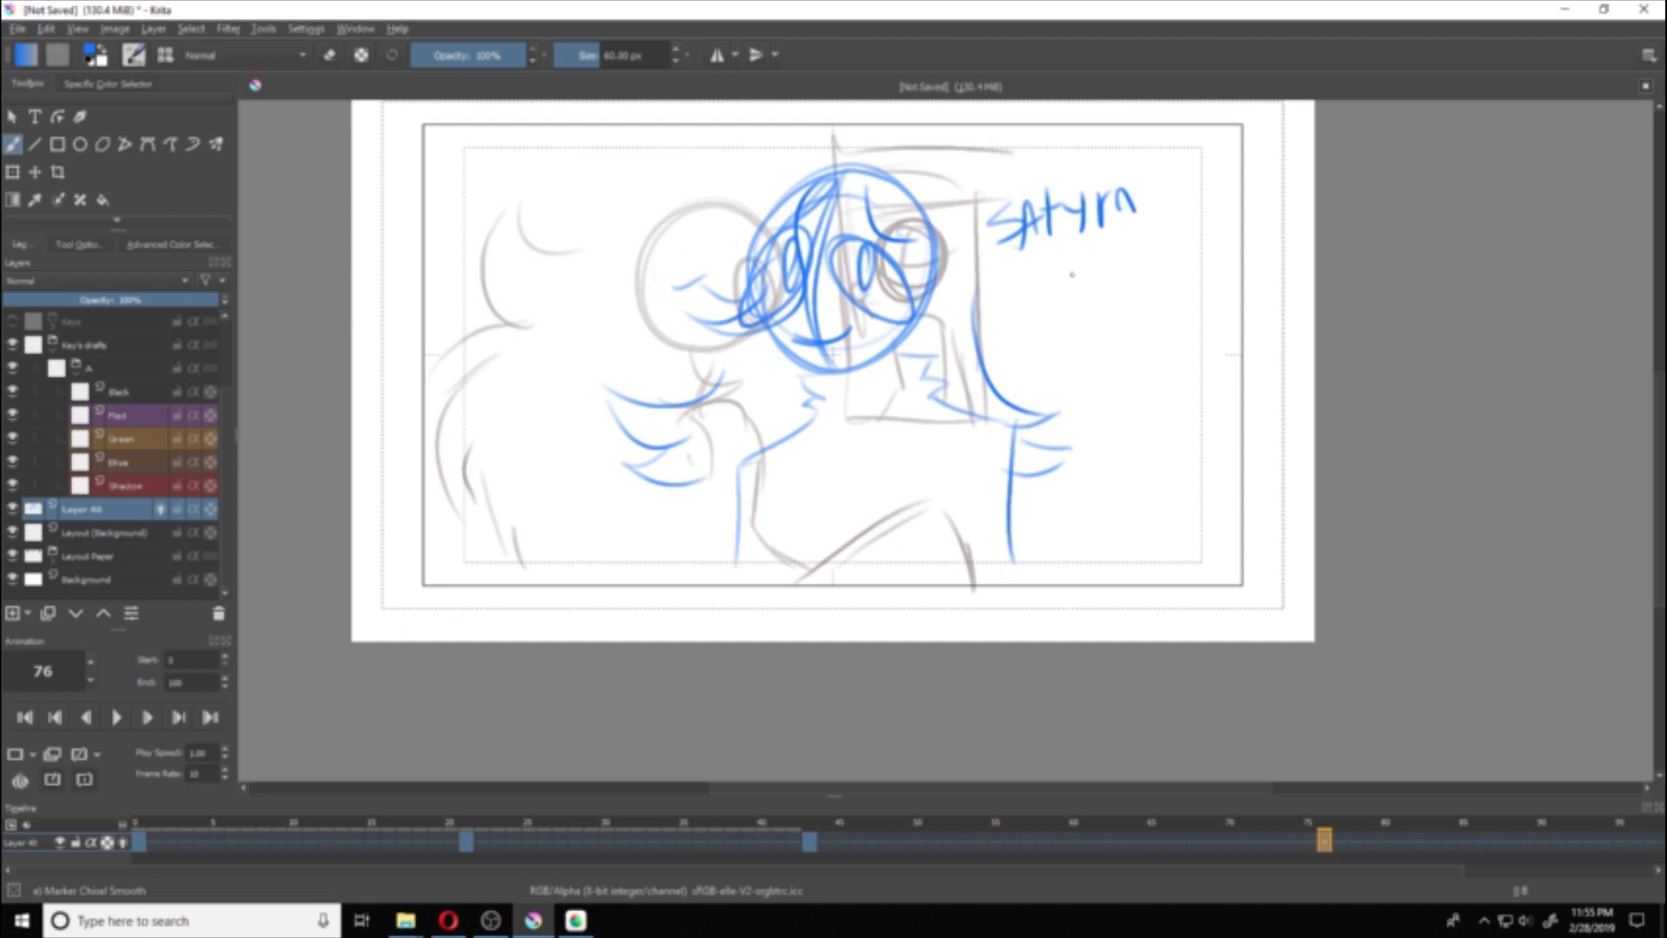
Step: Scrub the timeline beyond frame 100 and extend the animation's end frame
left_click_drag(1338, 834, 1620, 829)
left_click_drag(1421, 871, 1599, 867)
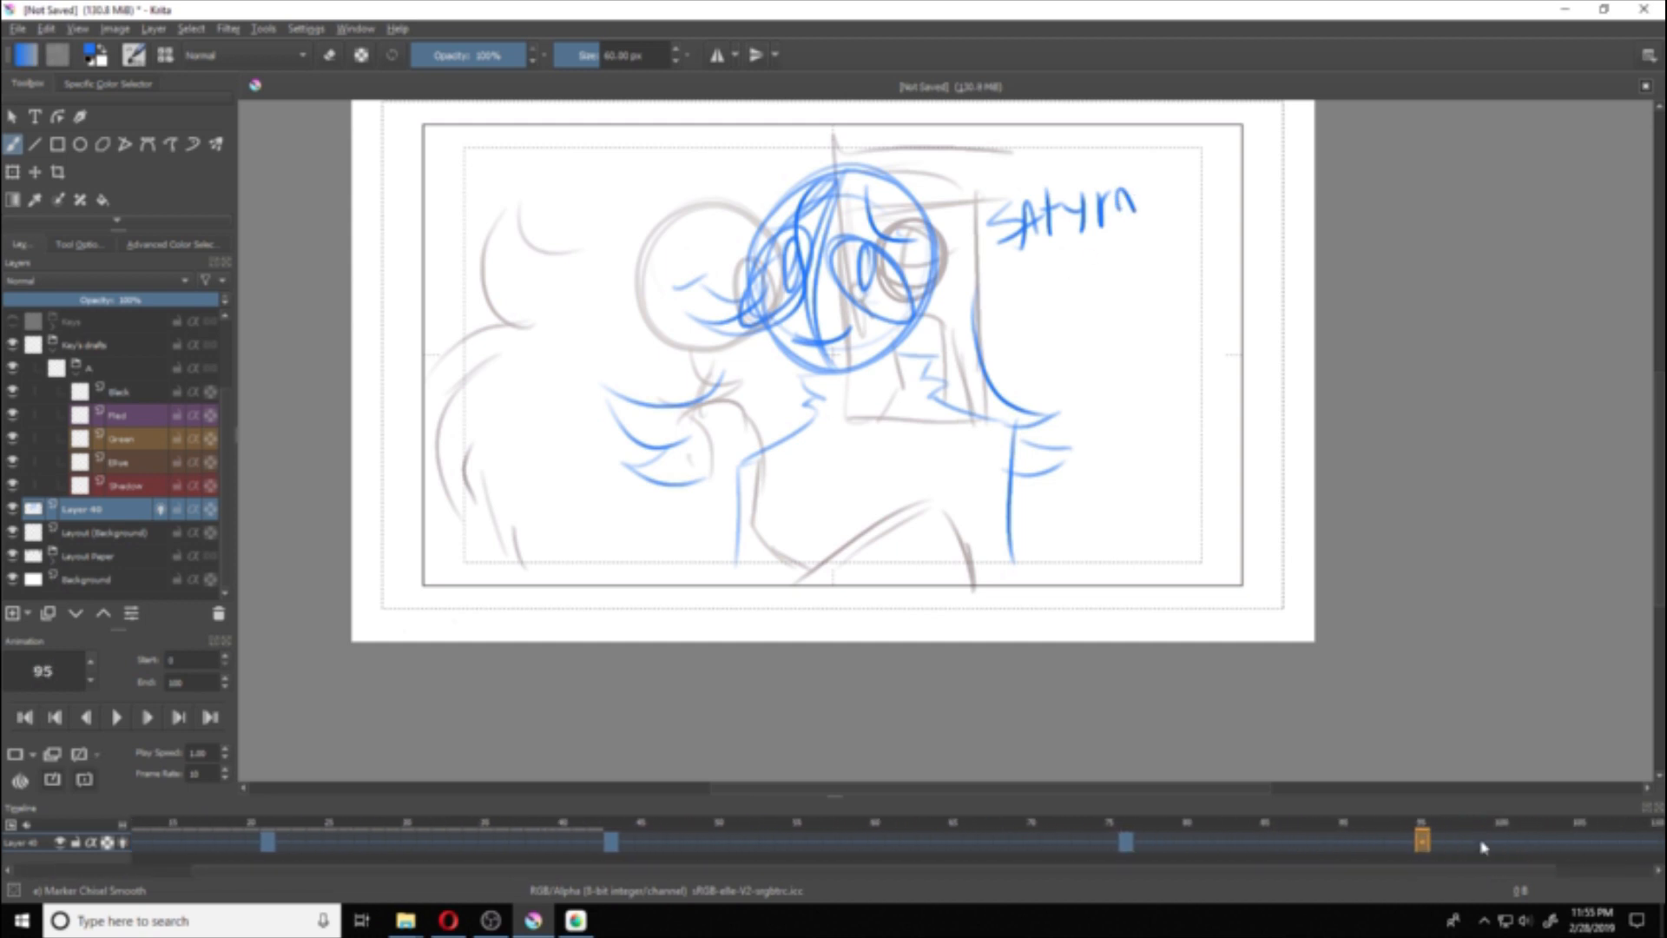
left_click_drag(1431, 832, 1654, 831)
left_click_drag(1546, 871, 1626, 862)
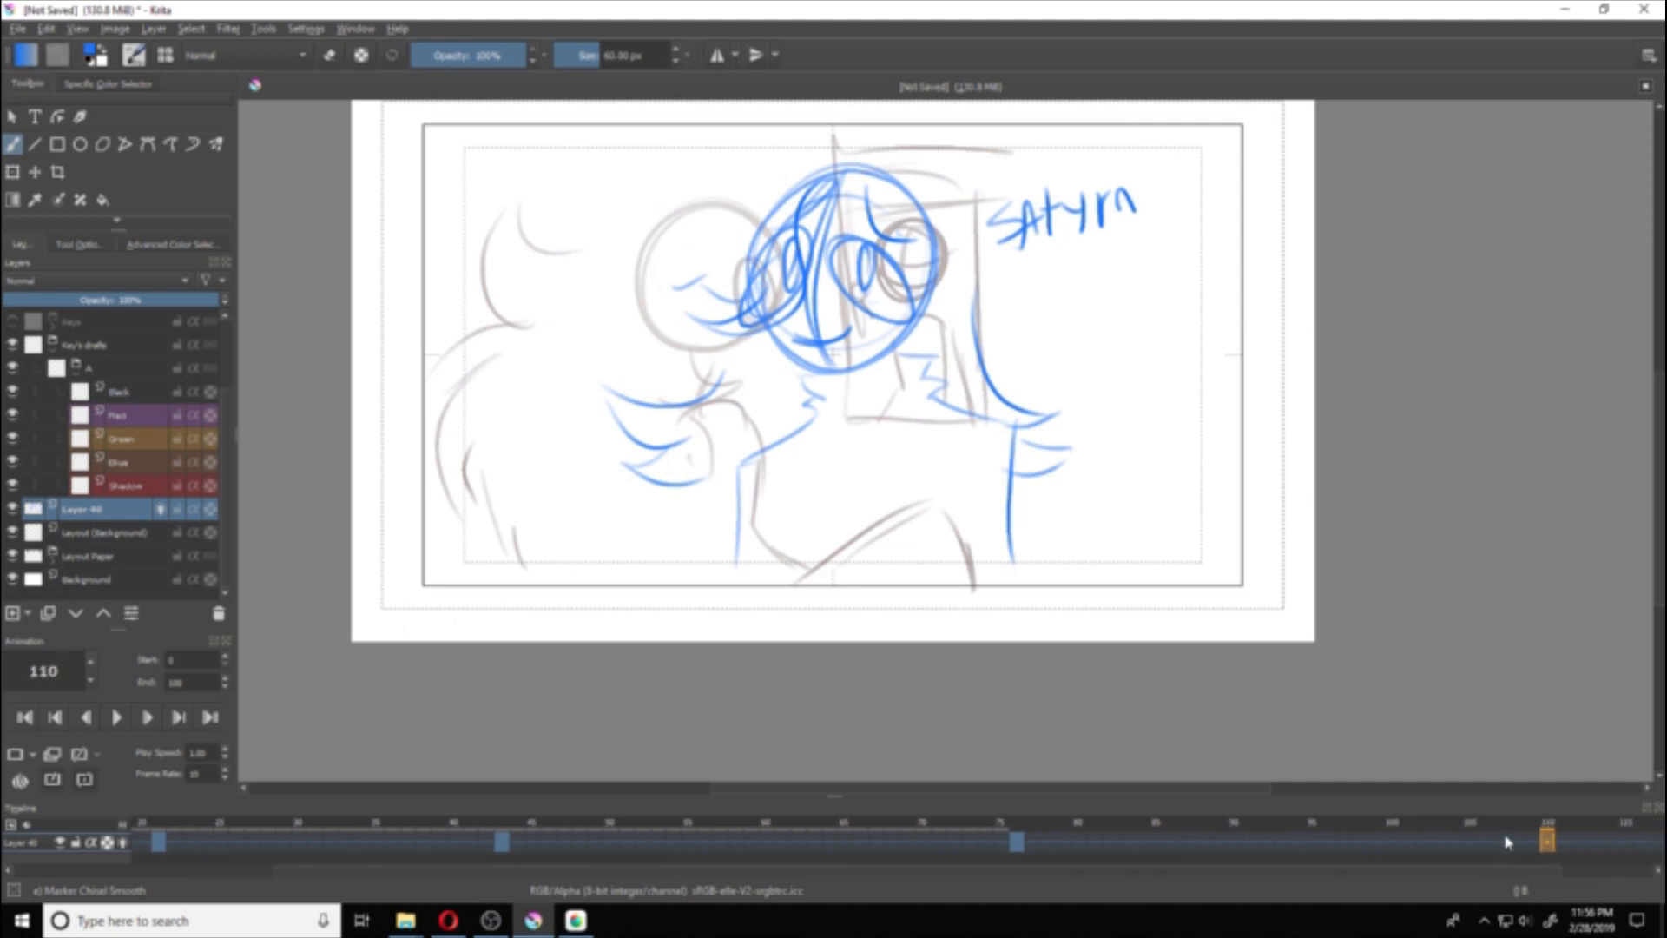
mouse_move(1491, 833)
left_mouse_down()
mouse_move(1456, 833)
mouse_move(1486, 832)
left_mouse_up()
left_click_drag(1462, 872, 1581, 873)
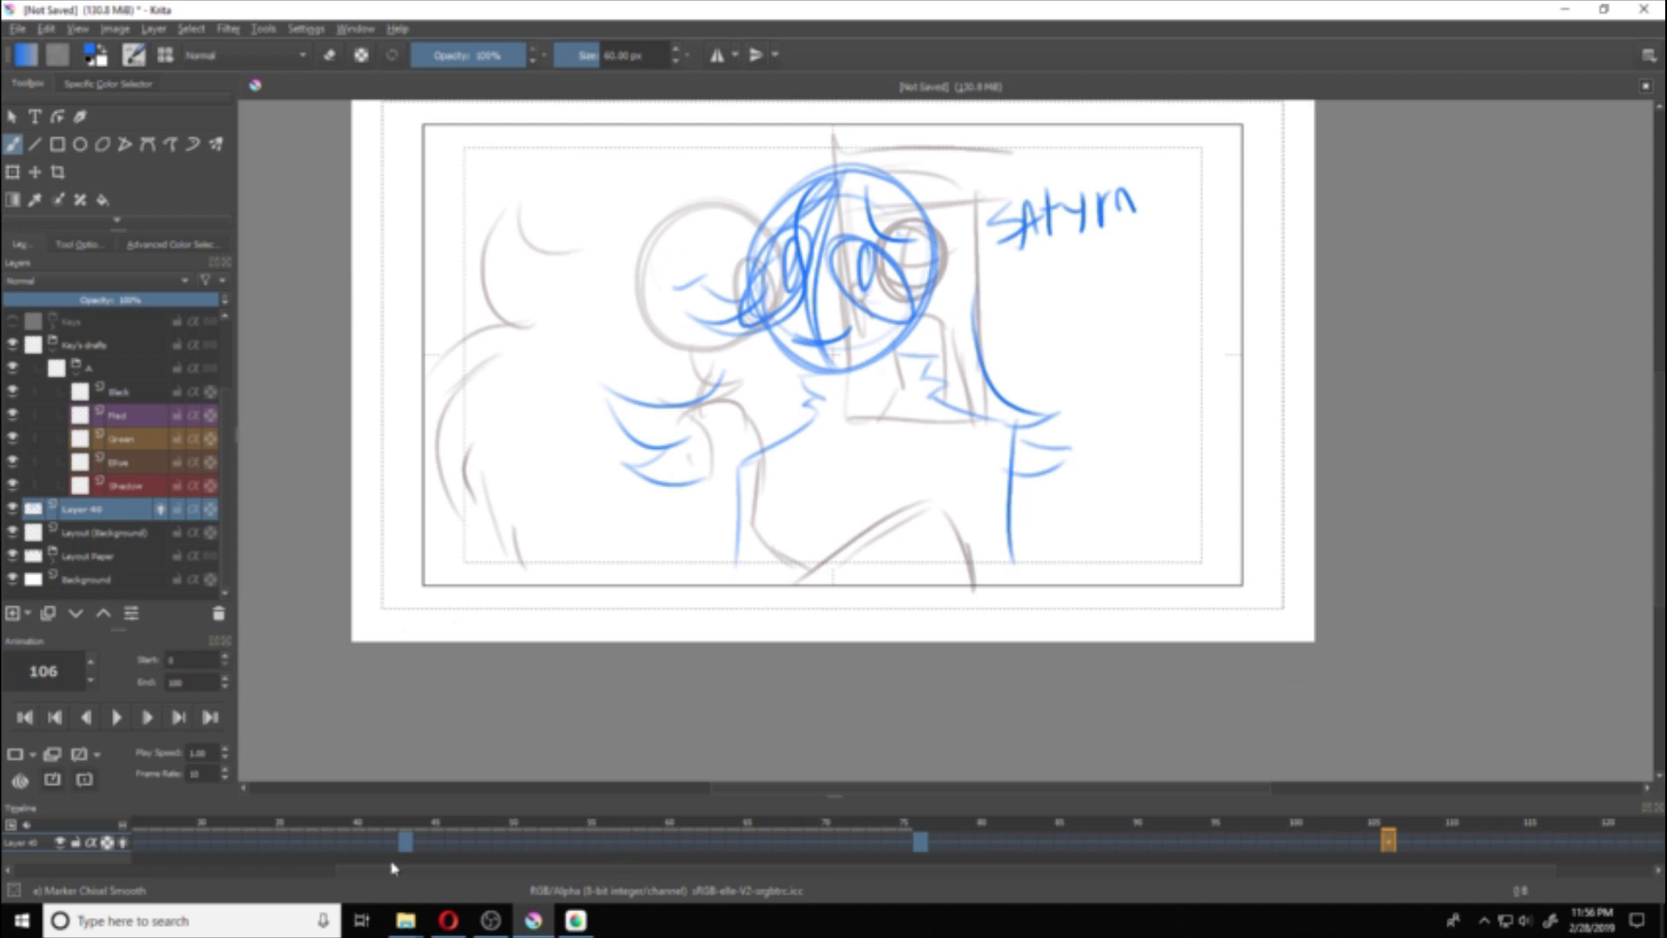
left_click_drag(1528, 871, 1588, 869)
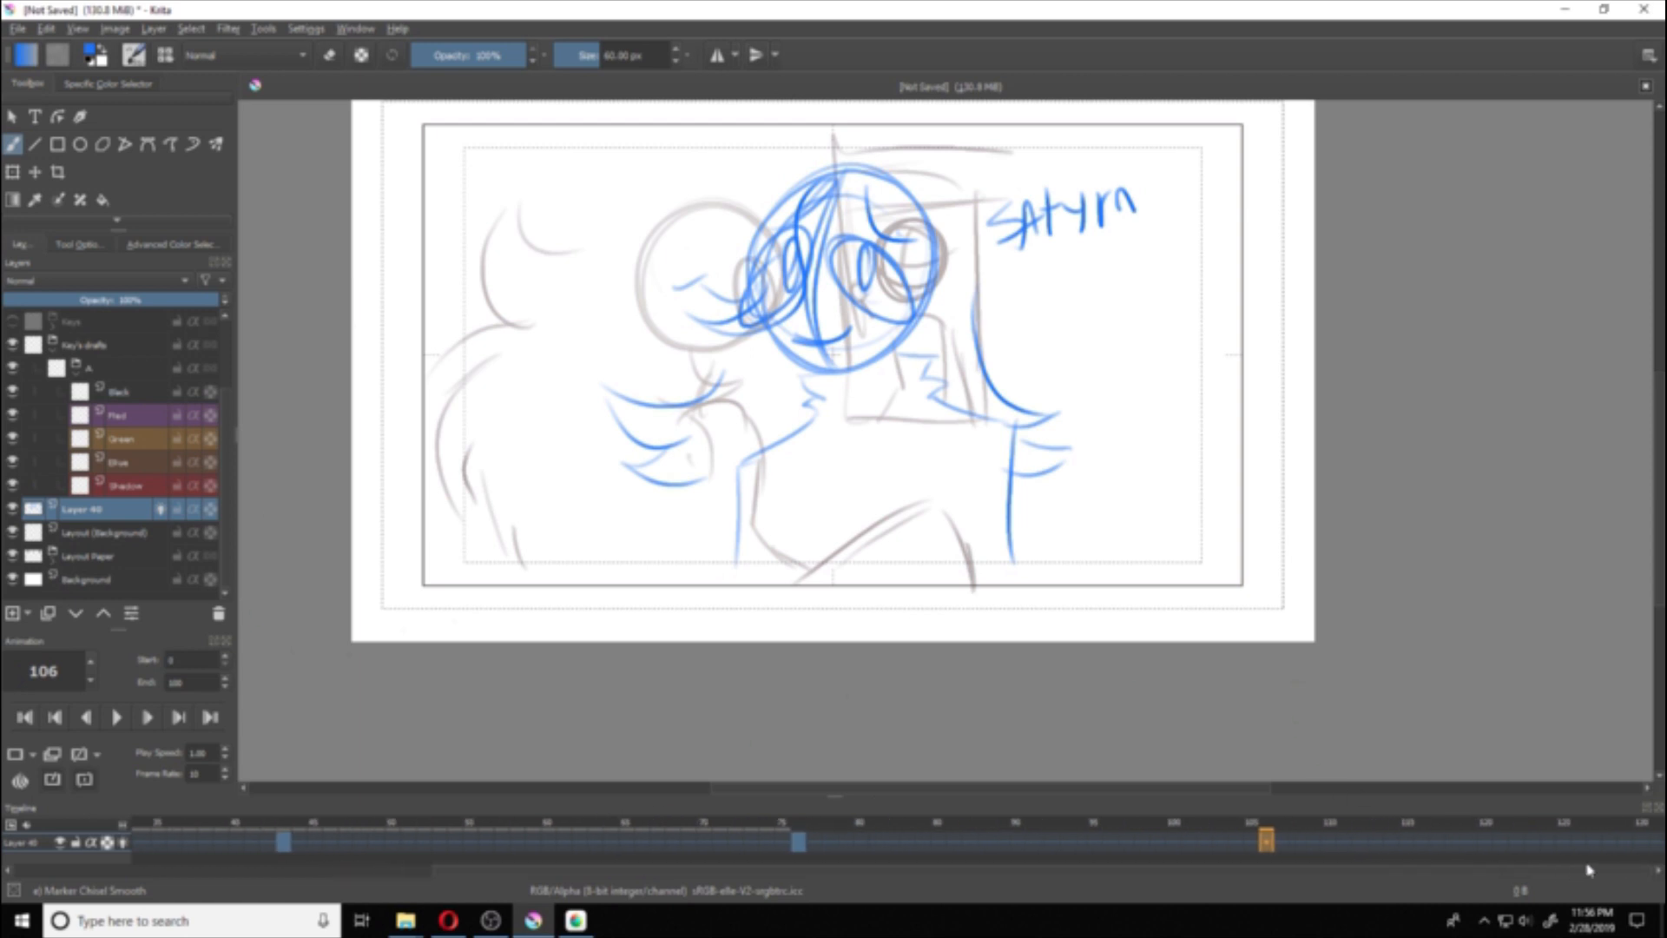
left_click_drag(1488, 875, 1614, 858)
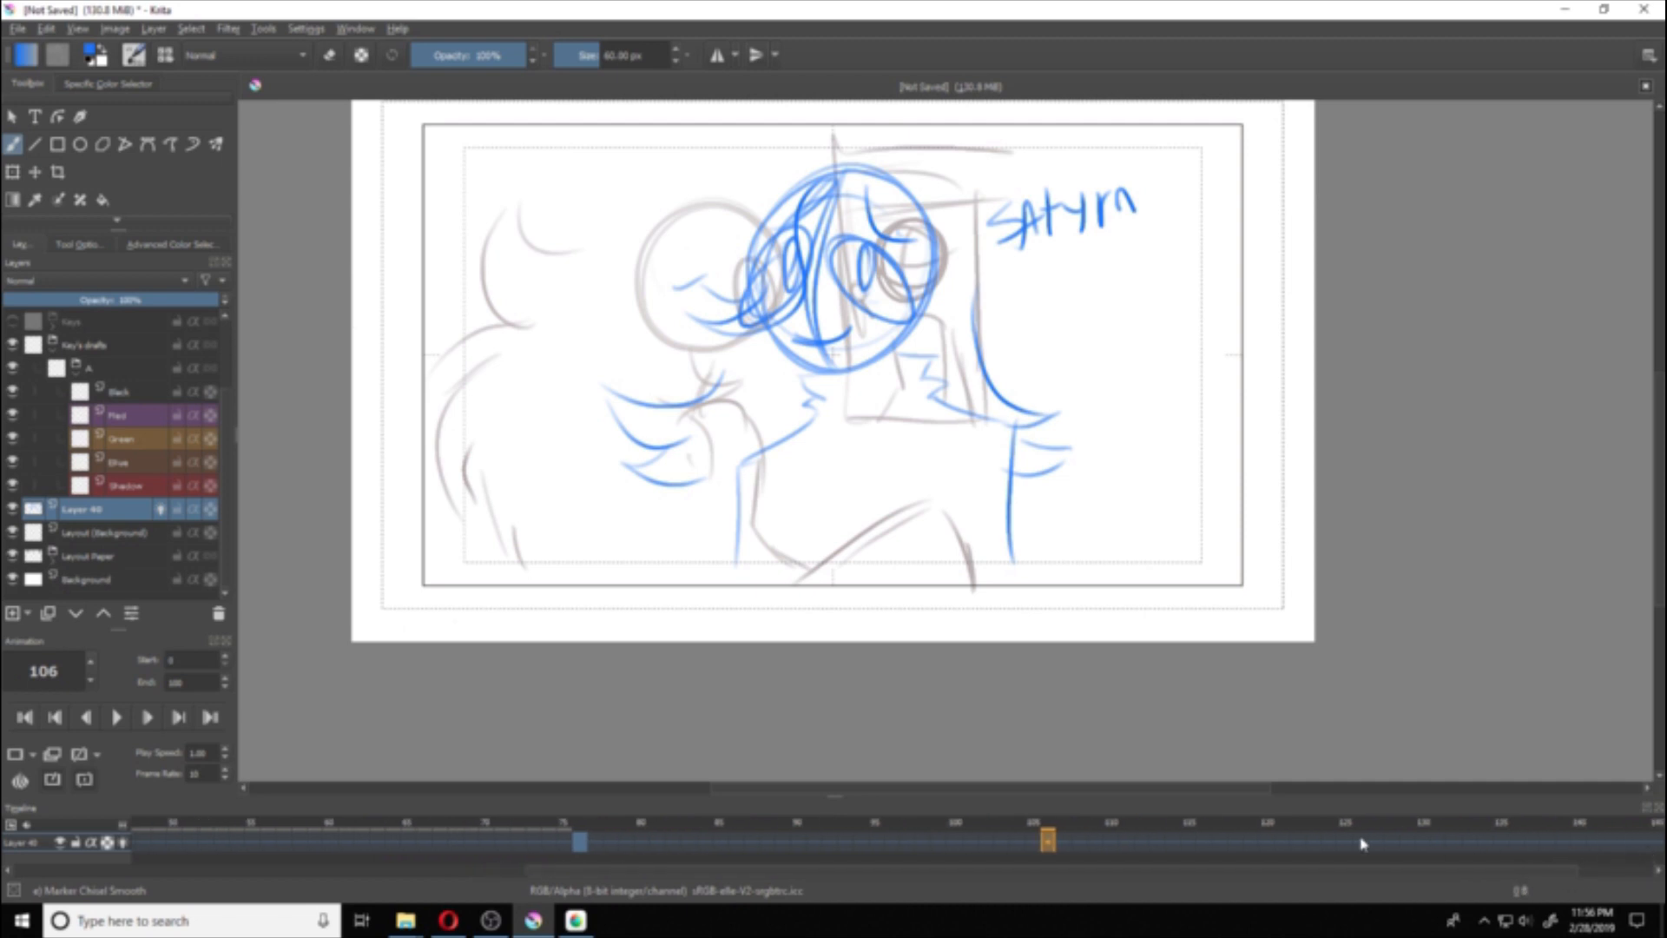
double_click(175, 682)
type("120")
key("Return")
Step: Create a blank frame at frame 108 on the sketch layer
left_click(731, 870)
mouse_move(750, 871)
left_mouse_down()
mouse_move(739, 880)
mouse_move(768, 880)
left_mouse_up()
left_click_drag(954, 866, 1200, 882)
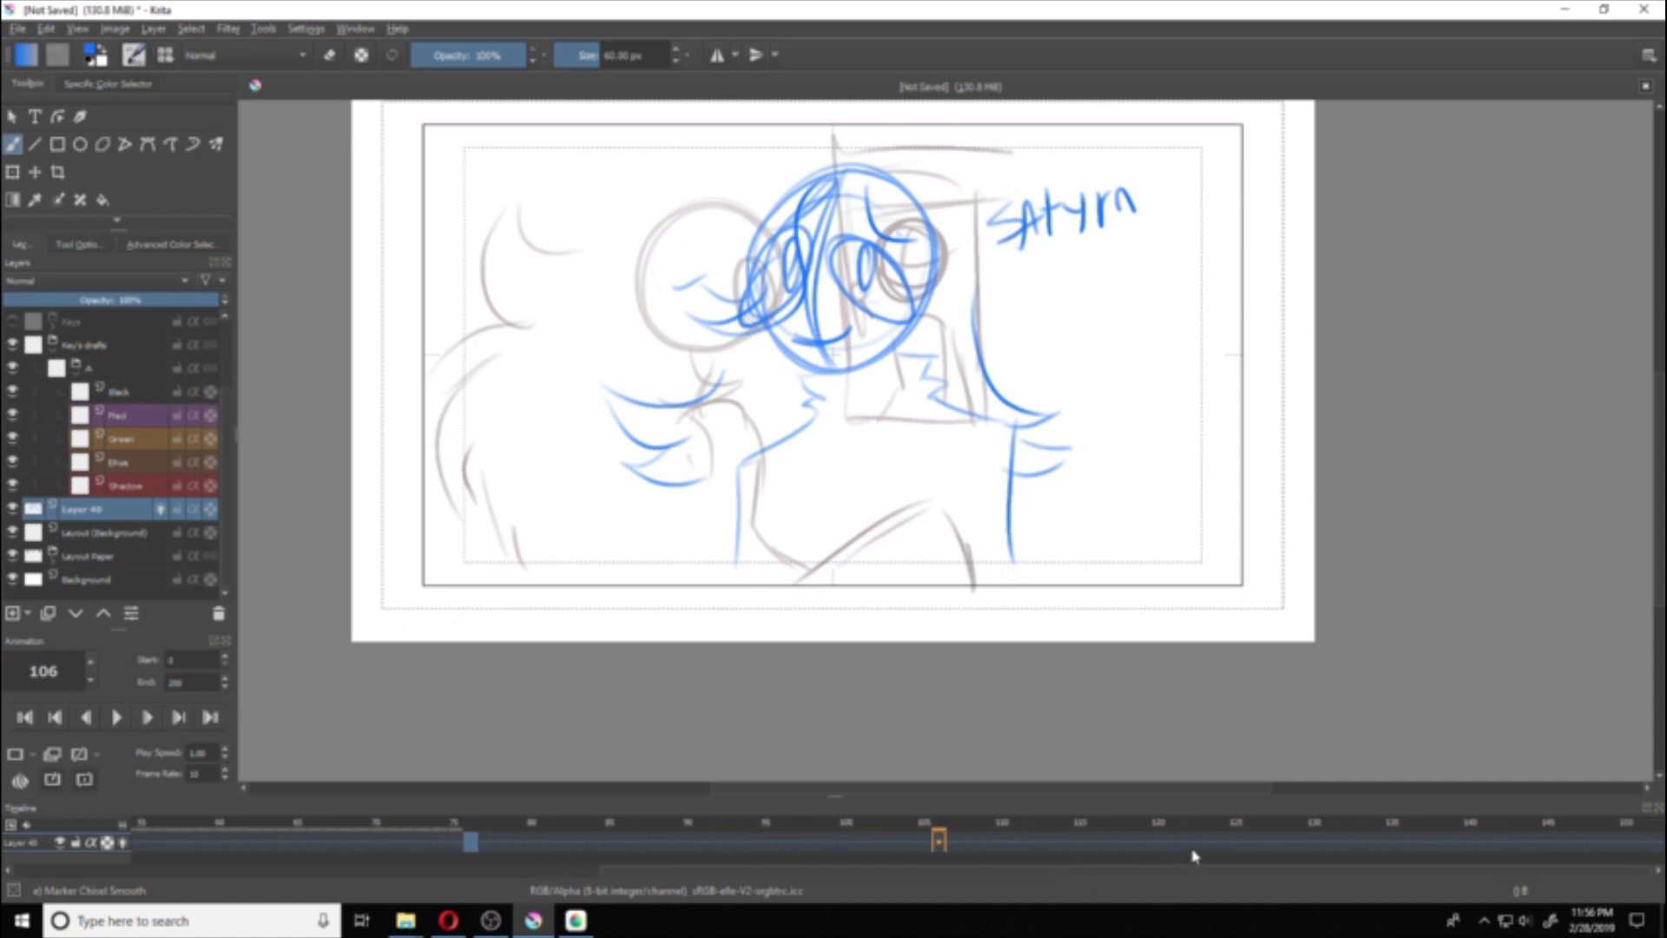
left_click_drag(1607, 838, 1641, 839)
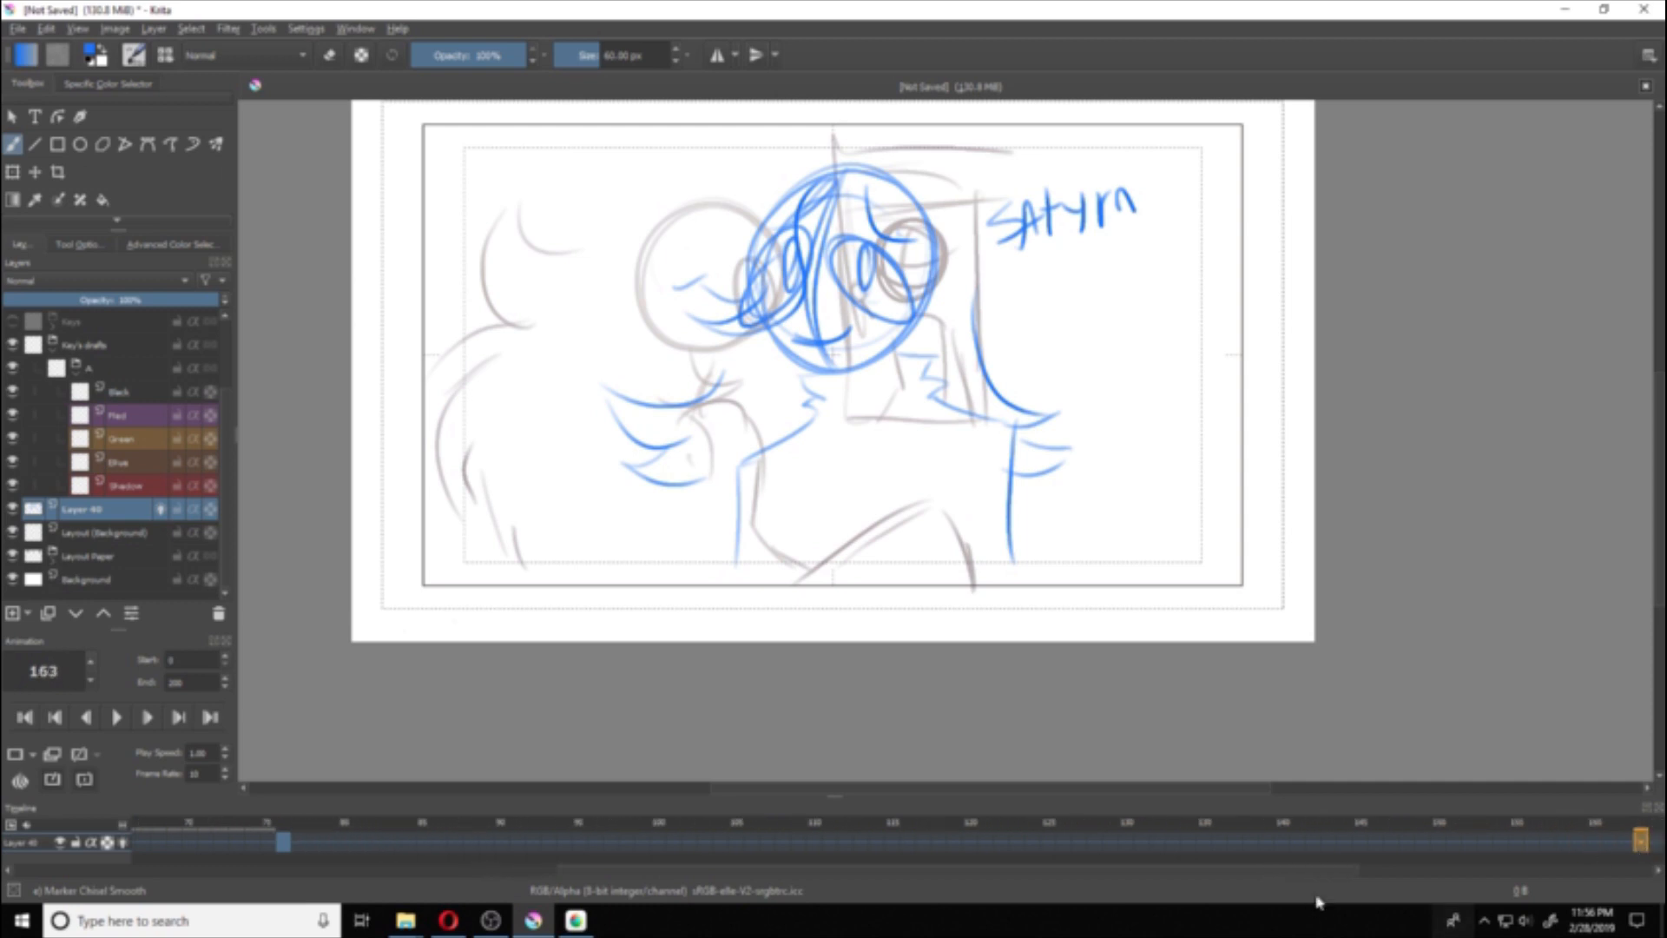
left_click_drag(1315, 870, 1638, 863)
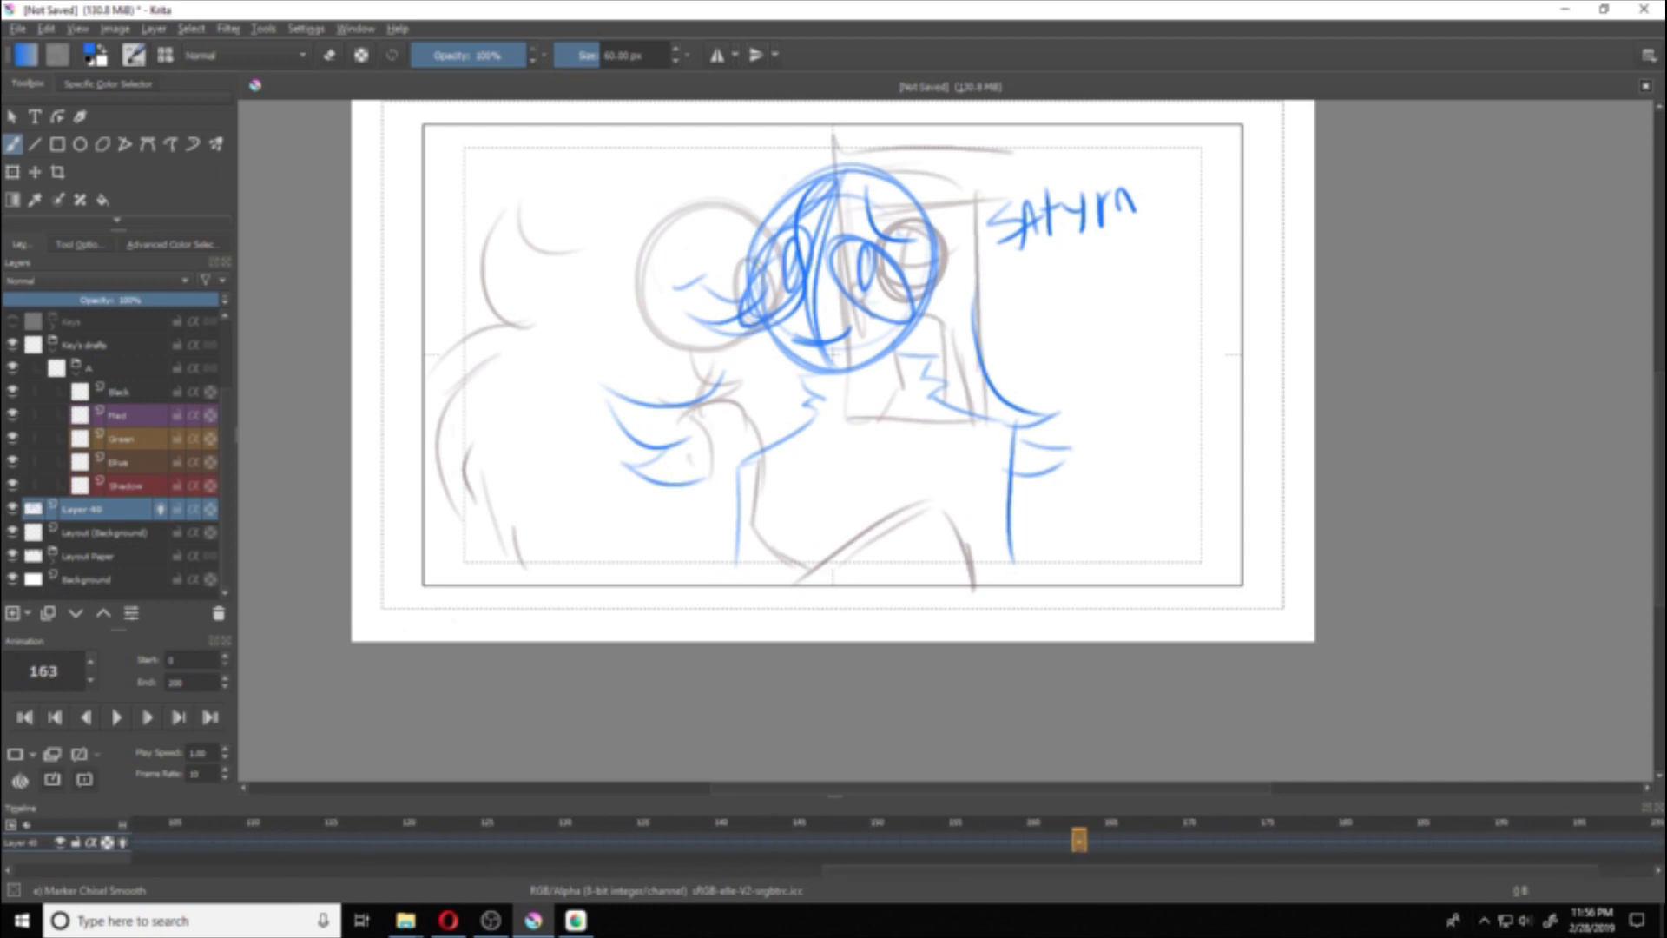
left_click(253, 836)
left_click_drag(1048, 877, 1085, 829)
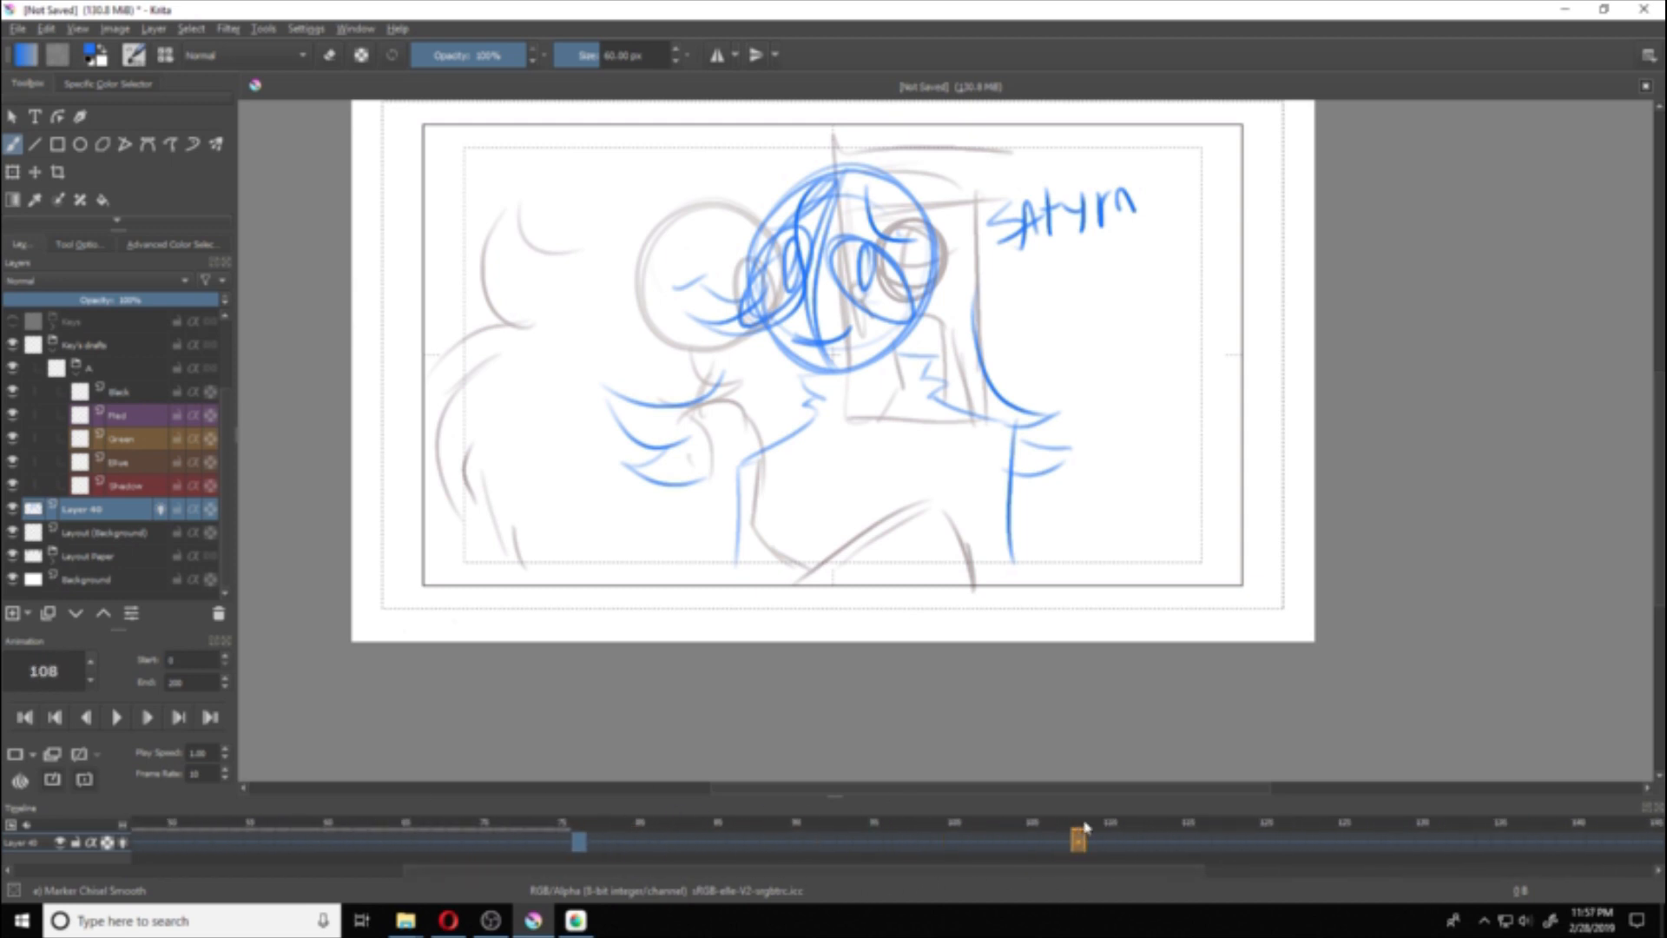
left_click(33, 755)
left_click(60, 775)
Step: Sketch the character's face on frame 108, shifted left of the previous head, with eyes, pupils, eyebrows and a smile
left_click_drag(797, 198, 794, 342)
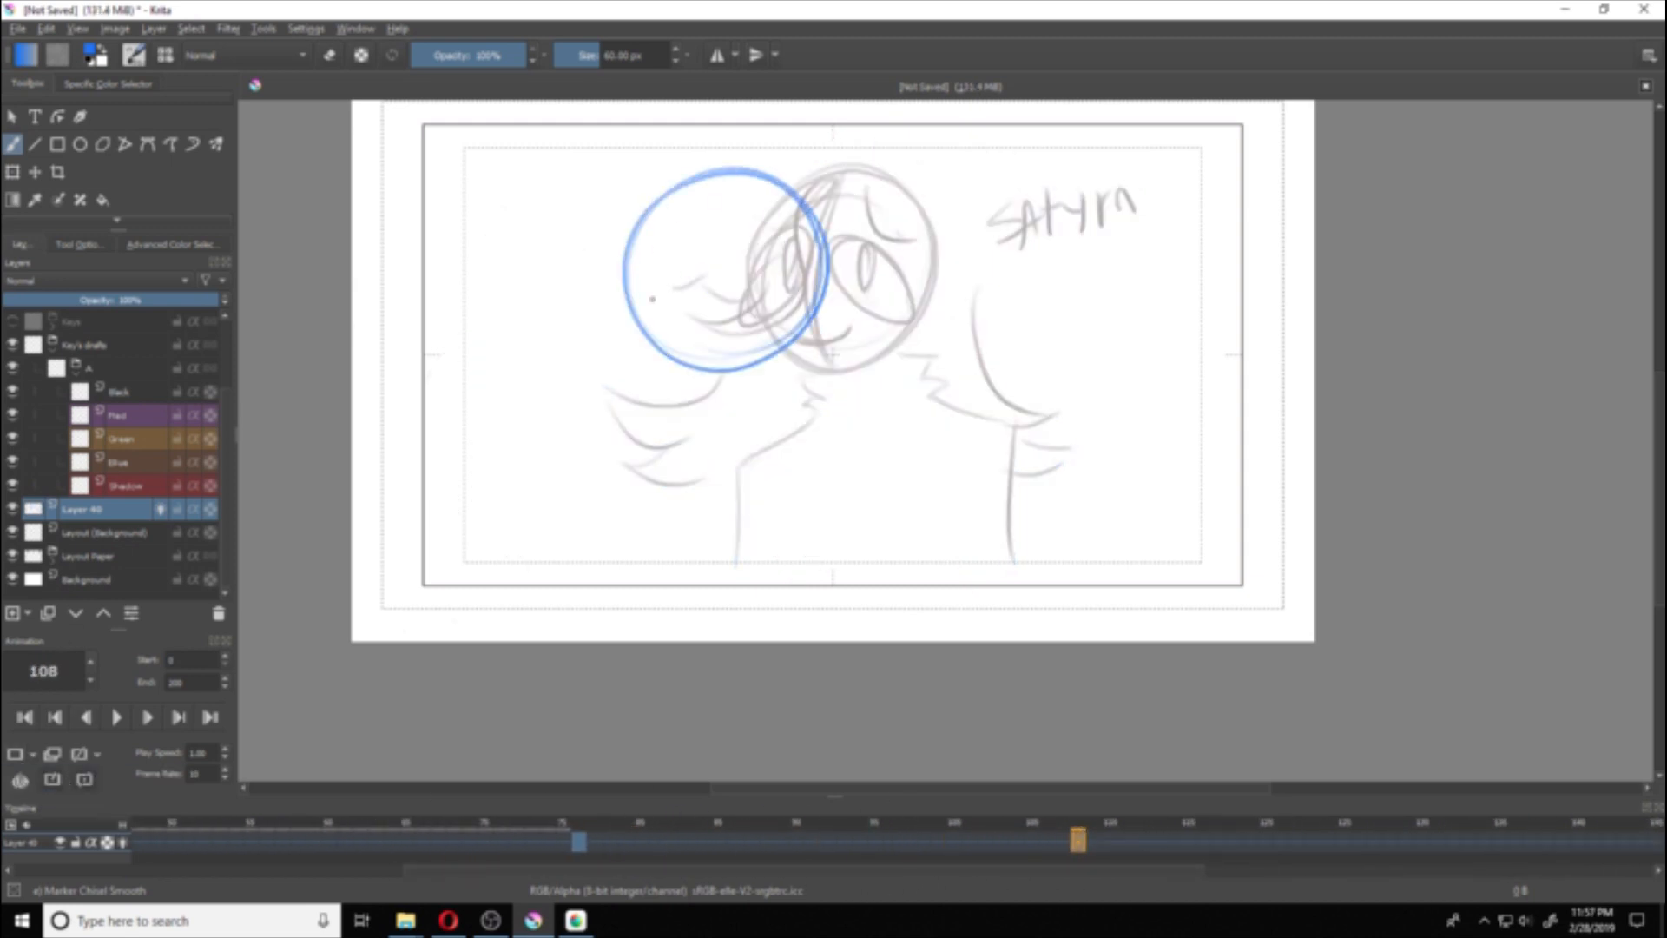
left_click_drag(652, 298, 737, 260)
left_click_drag(799, 217, 834, 295)
left_click_drag(720, 248, 717, 287)
left_click_drag(794, 243, 798, 299)
left_click_drag(668, 224, 730, 178)
left_click_drag(786, 174, 803, 234)
left_click_drag(719, 338, 777, 348)
left_click_drag(647, 294, 648, 311)
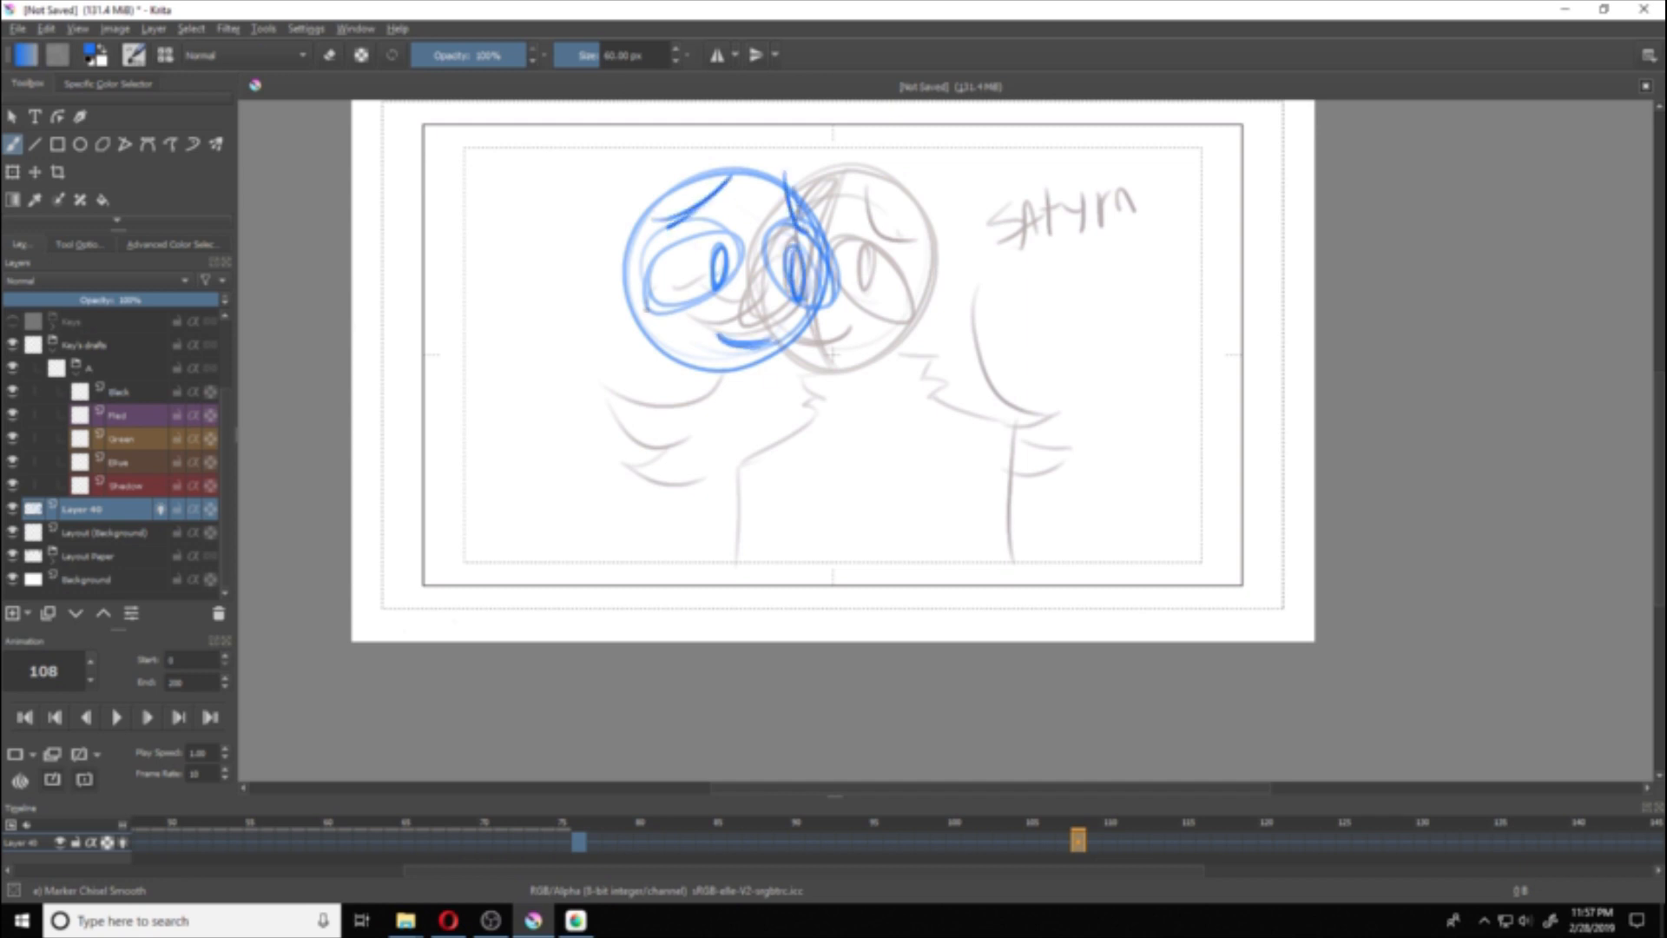
Step: Sketch the side hair, cheek and neck fur, the shoulders and short torso lines around the frame 108 head
left_click_drag(625, 217, 575, 351)
left_click_drag(618, 352, 685, 393)
left_click_drag(526, 299, 547, 408)
left_click_drag(846, 326, 903, 373)
left_click_drag(742, 443, 792, 382)
left_click_drag(851, 434, 903, 421)
left_click_drag(655, 413, 738, 438)
left_click_drag(829, 451, 843, 499)
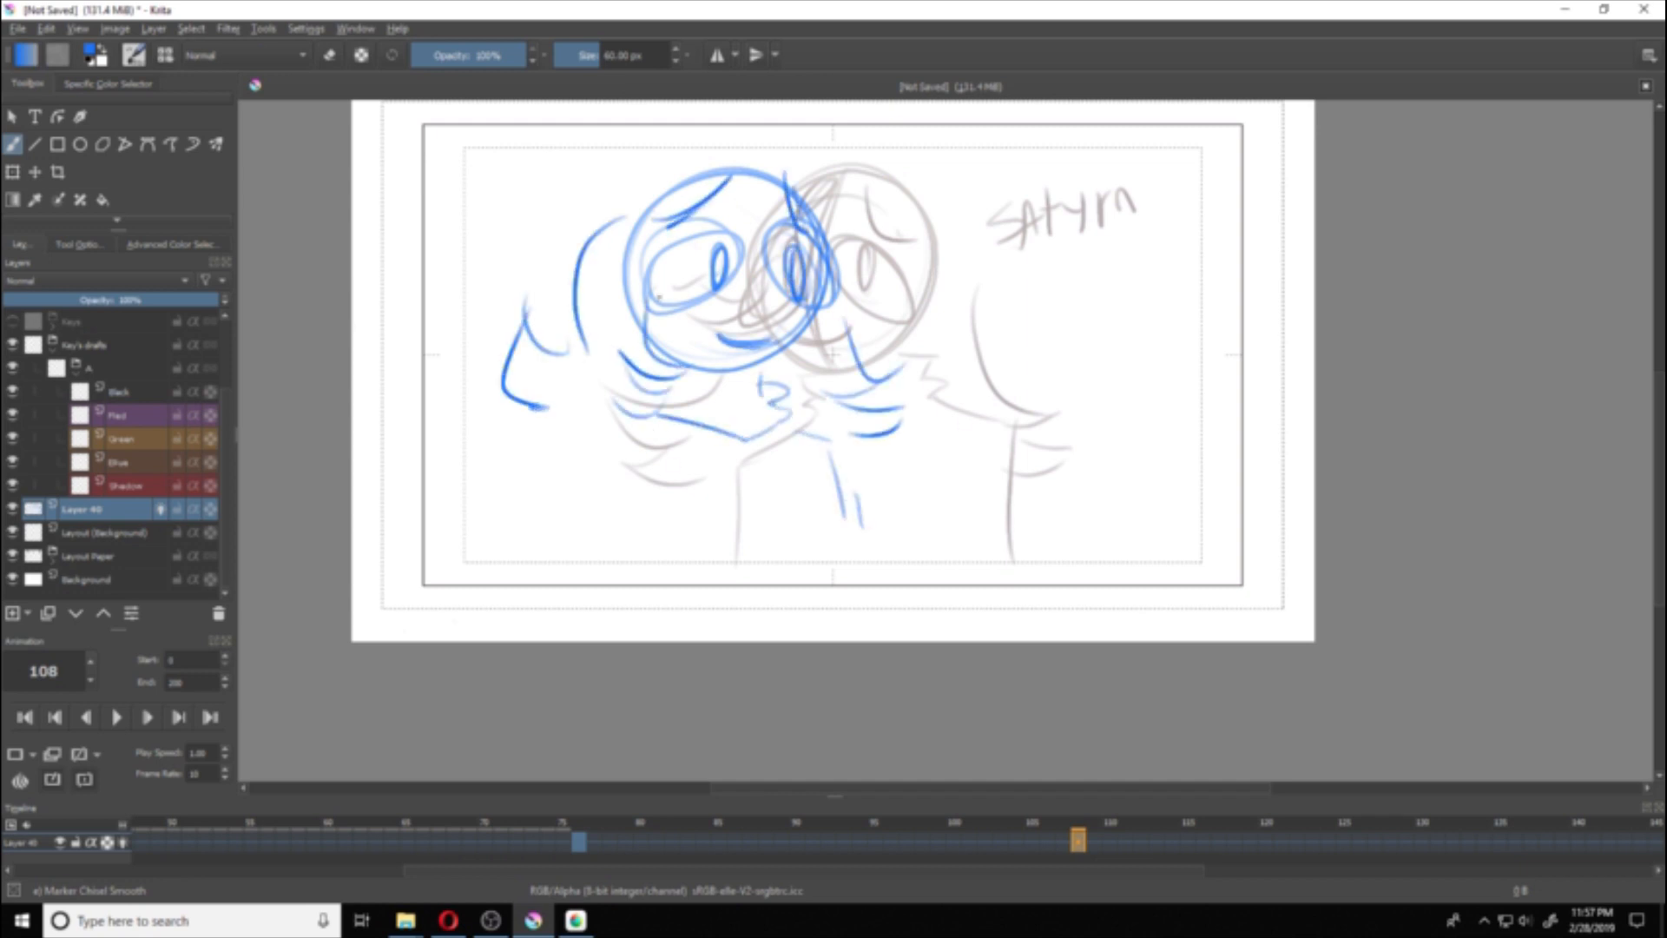
Step: Draw long curved ear shapes sweeping out on both sides of the frame 108 head
left_click_drag(838, 227, 990, 227)
left_click_drag(1014, 182, 955, 304)
left_click_drag(432, 130, 564, 201)
left_click_drag(401, 156, 530, 275)
Step: Handwrite the note "+ blink + smile" to the right of the character on frame 108
left_click_drag(962, 355, 960, 395)
mouse_move(999, 330)
left_mouse_down()
mouse_move(1018, 392)
mouse_move(1094, 382)
mouse_move(1055, 494)
left_mouse_up()
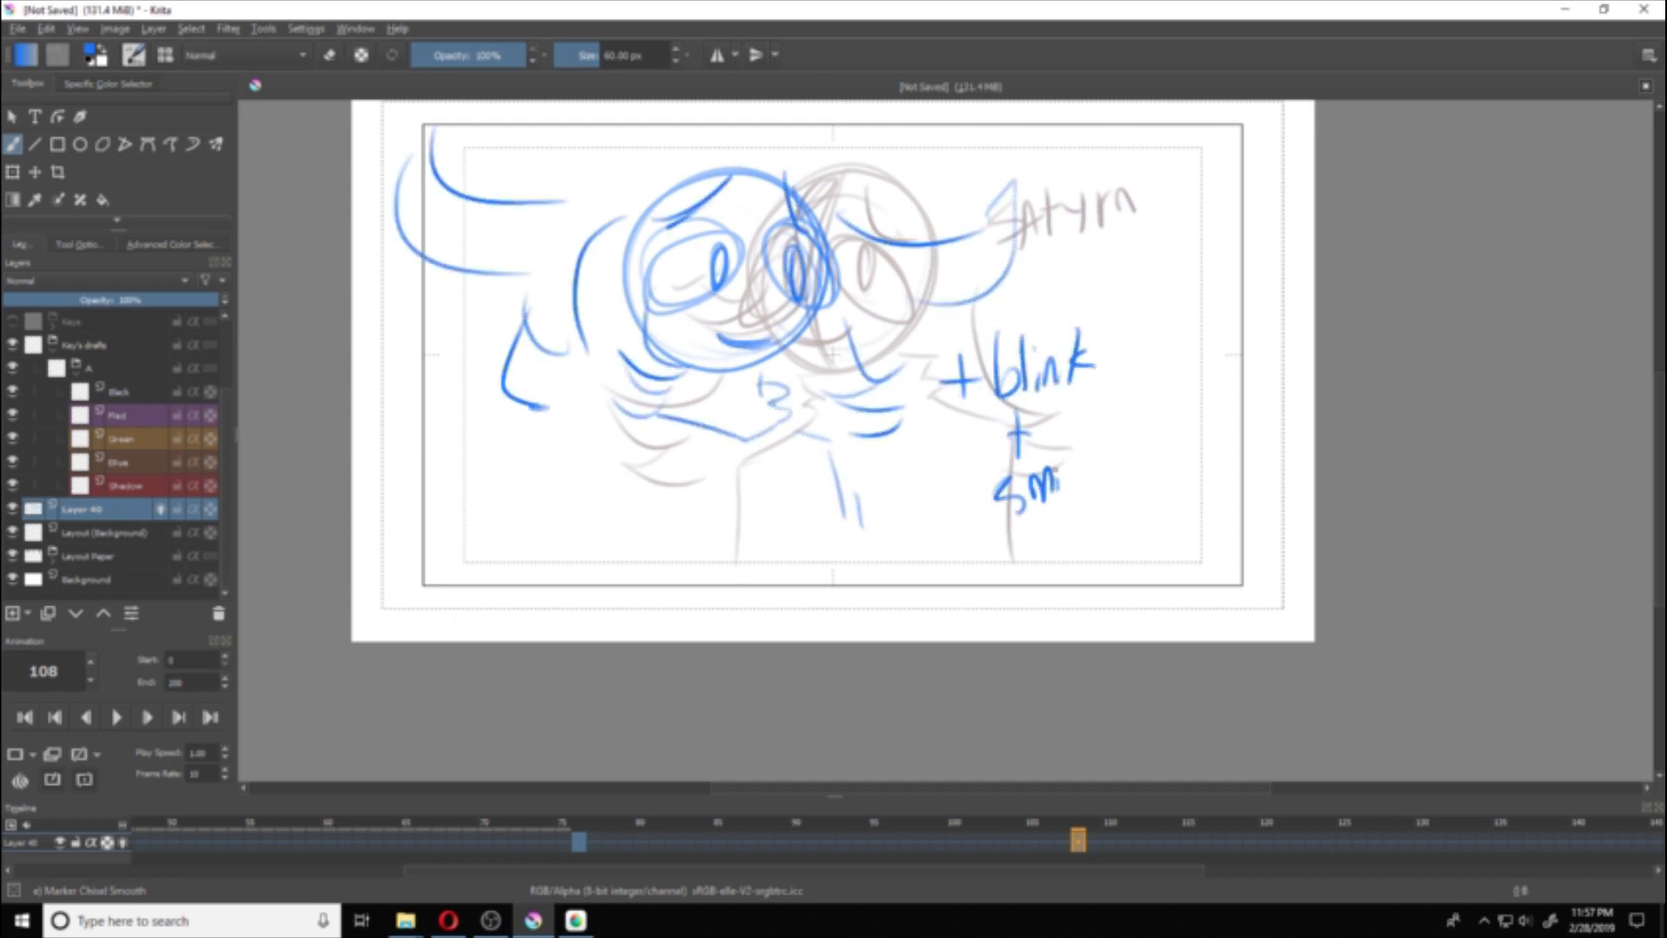
left_click(1048, 439)
left_click_drag(1066, 434, 1063, 493)
left_click_drag(1077, 476, 1109, 490)
Step: Select frame 135 on the sketch layer and set the animation's end frame to 136
left_click(1502, 840)
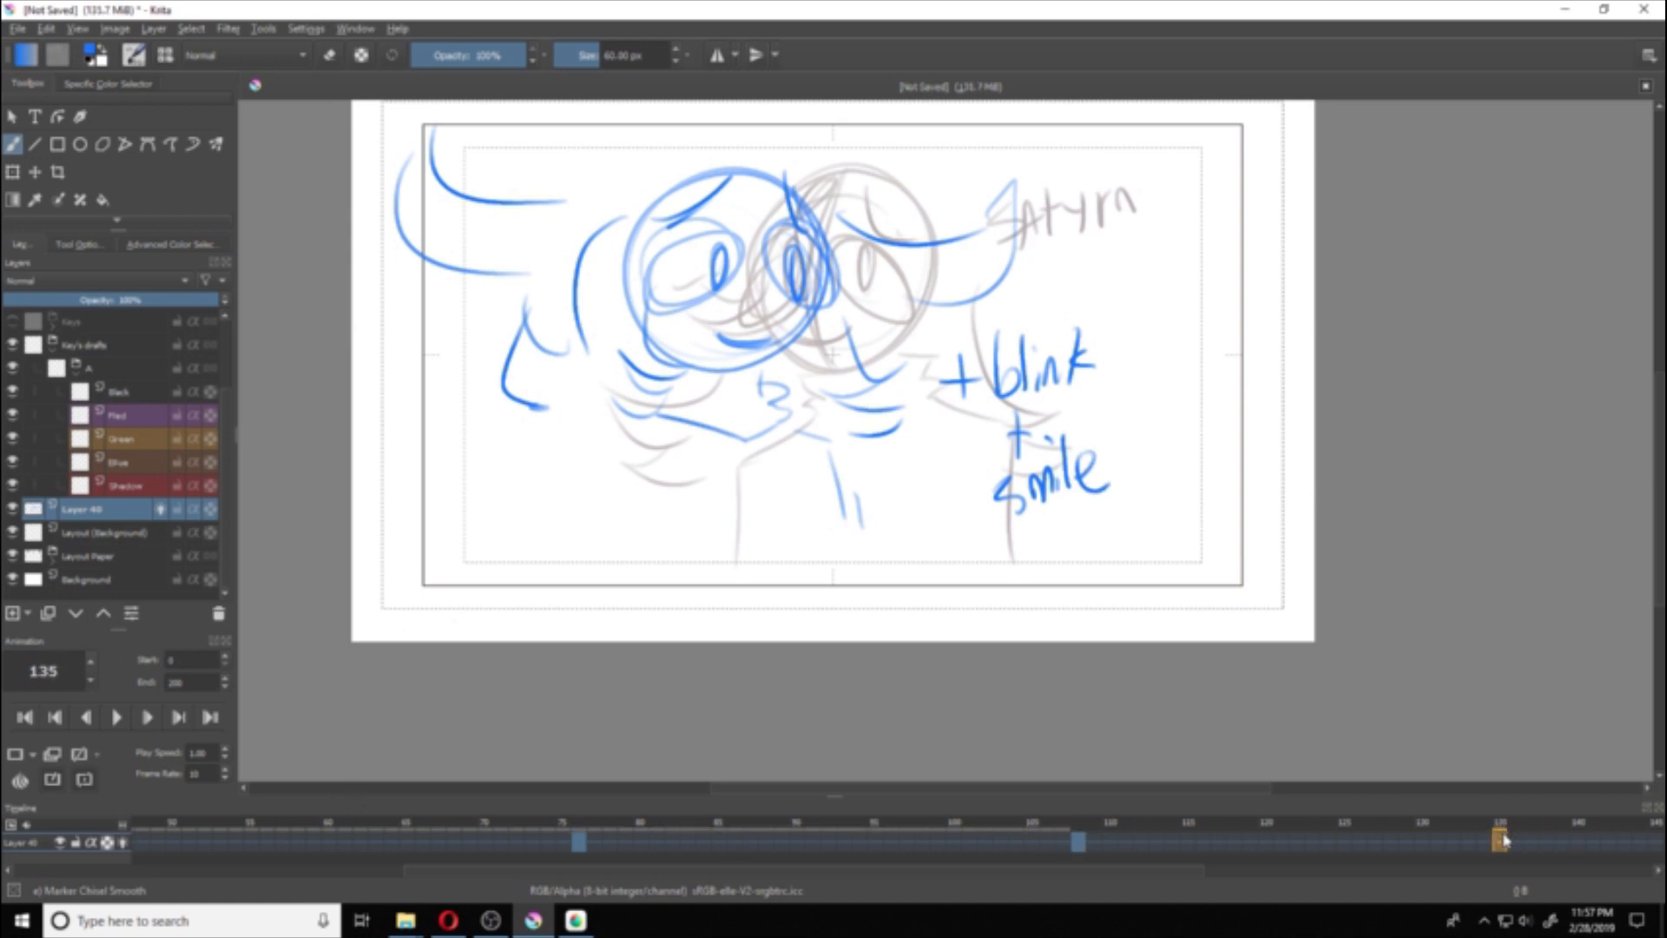
left_click_drag(184, 684, 145, 686)
type("136")
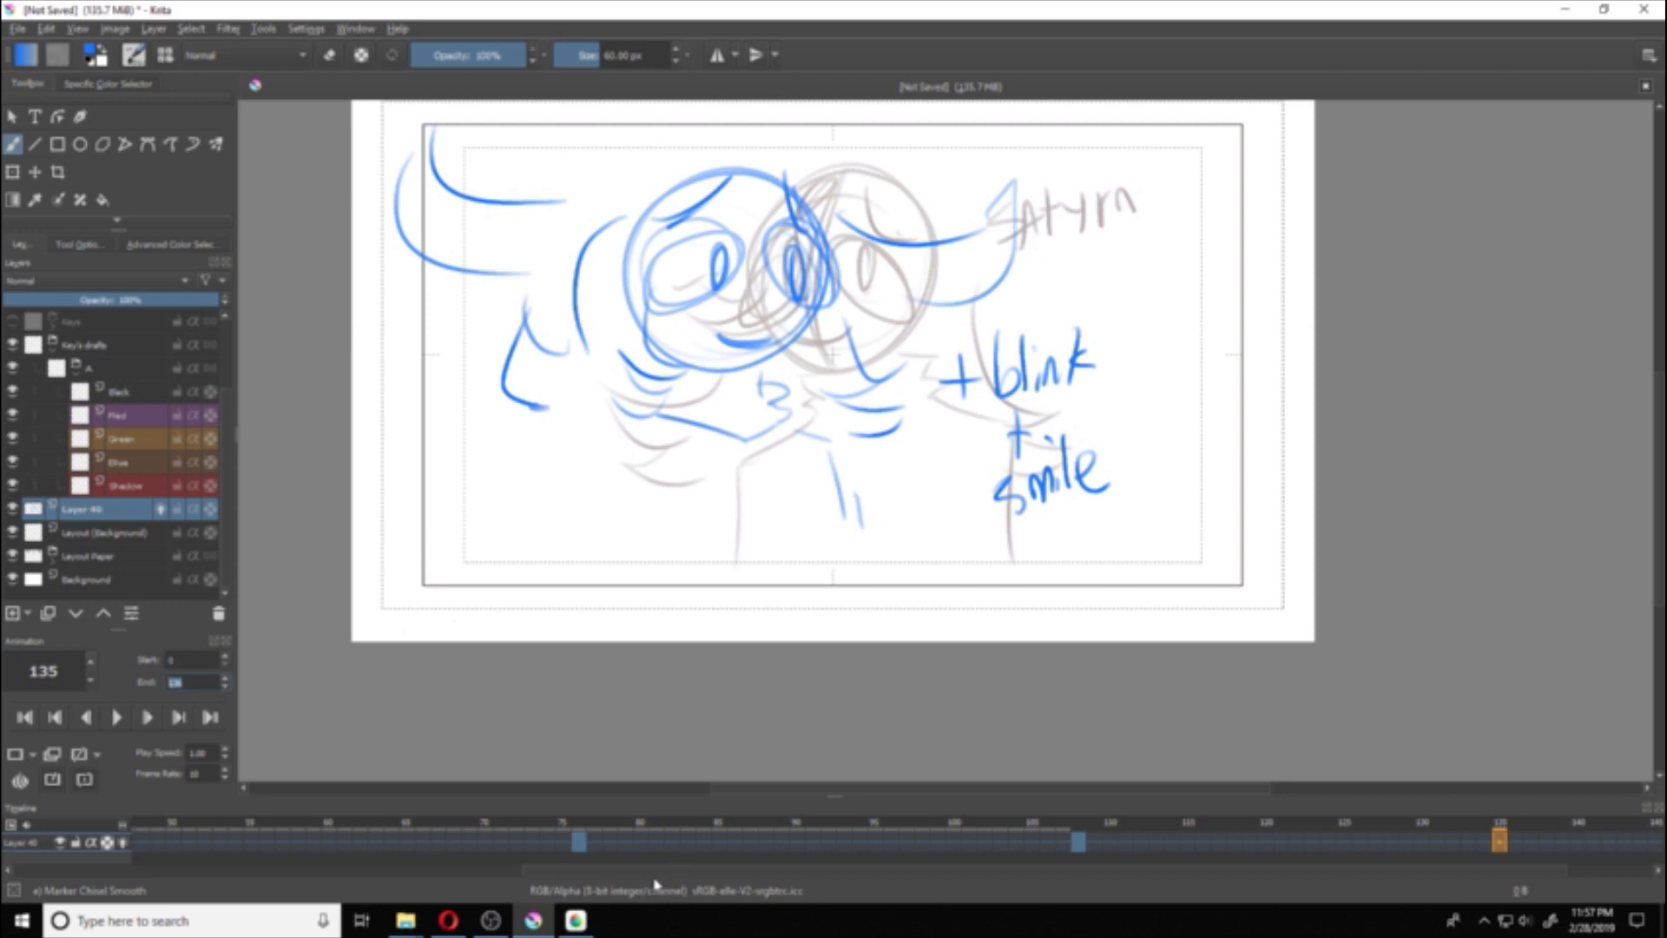
Step: Turn off onion skins for the sketch layer and return to frame 0
left_click_drag(653, 875, 124, 849)
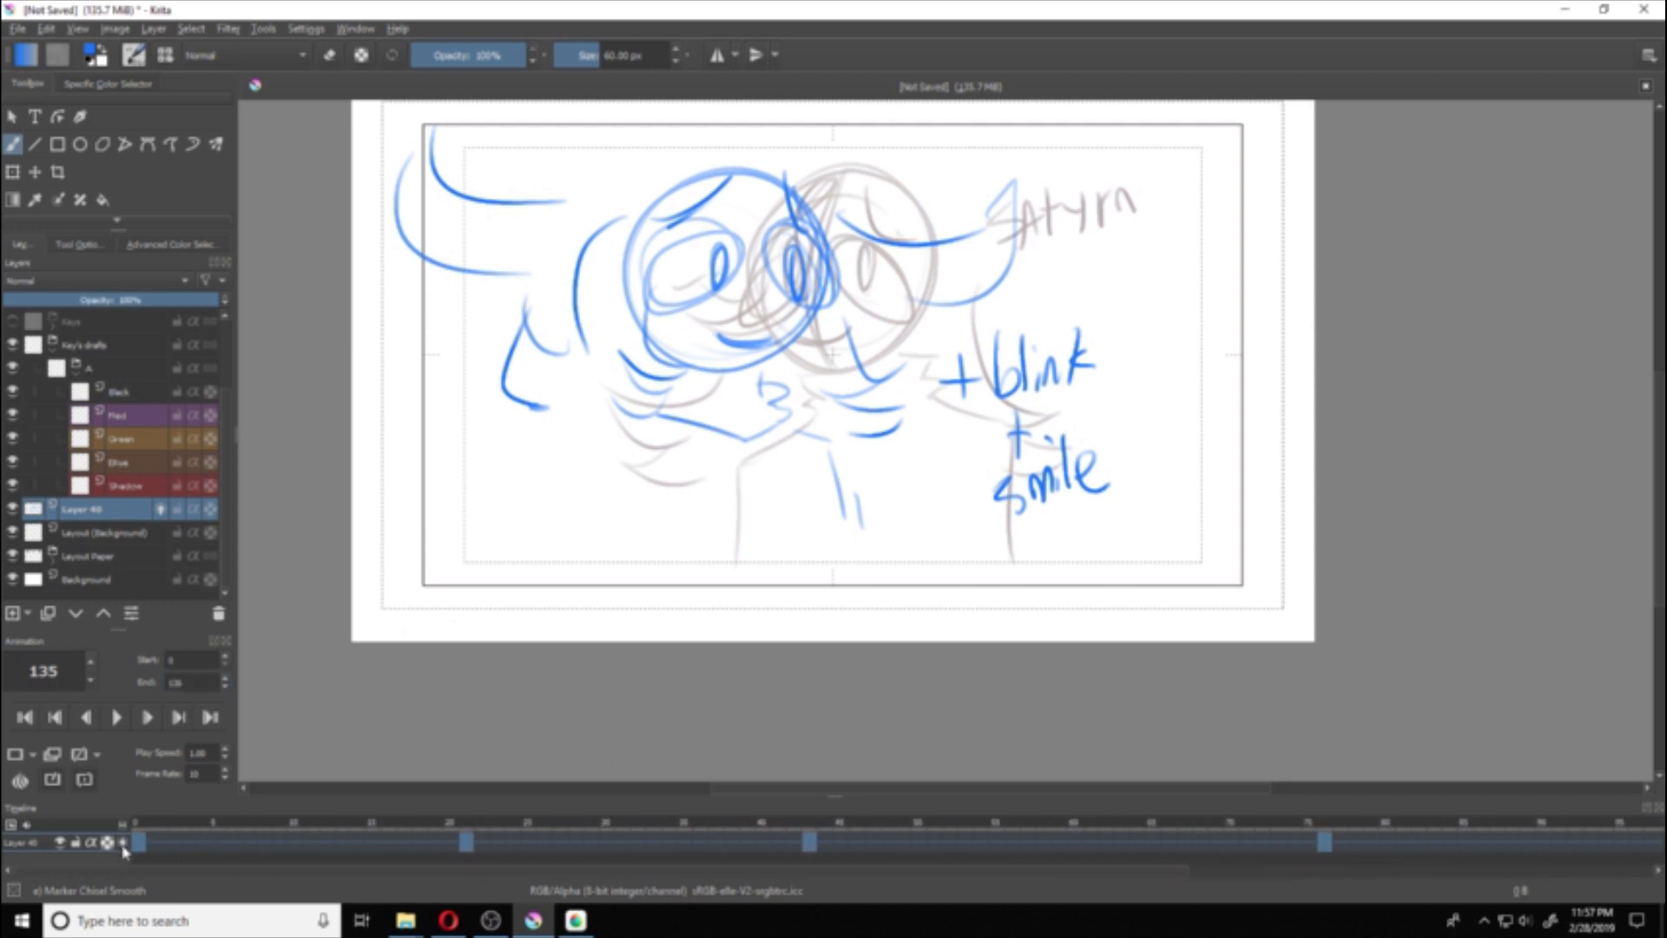
left_click(124, 843)
left_click(137, 841)
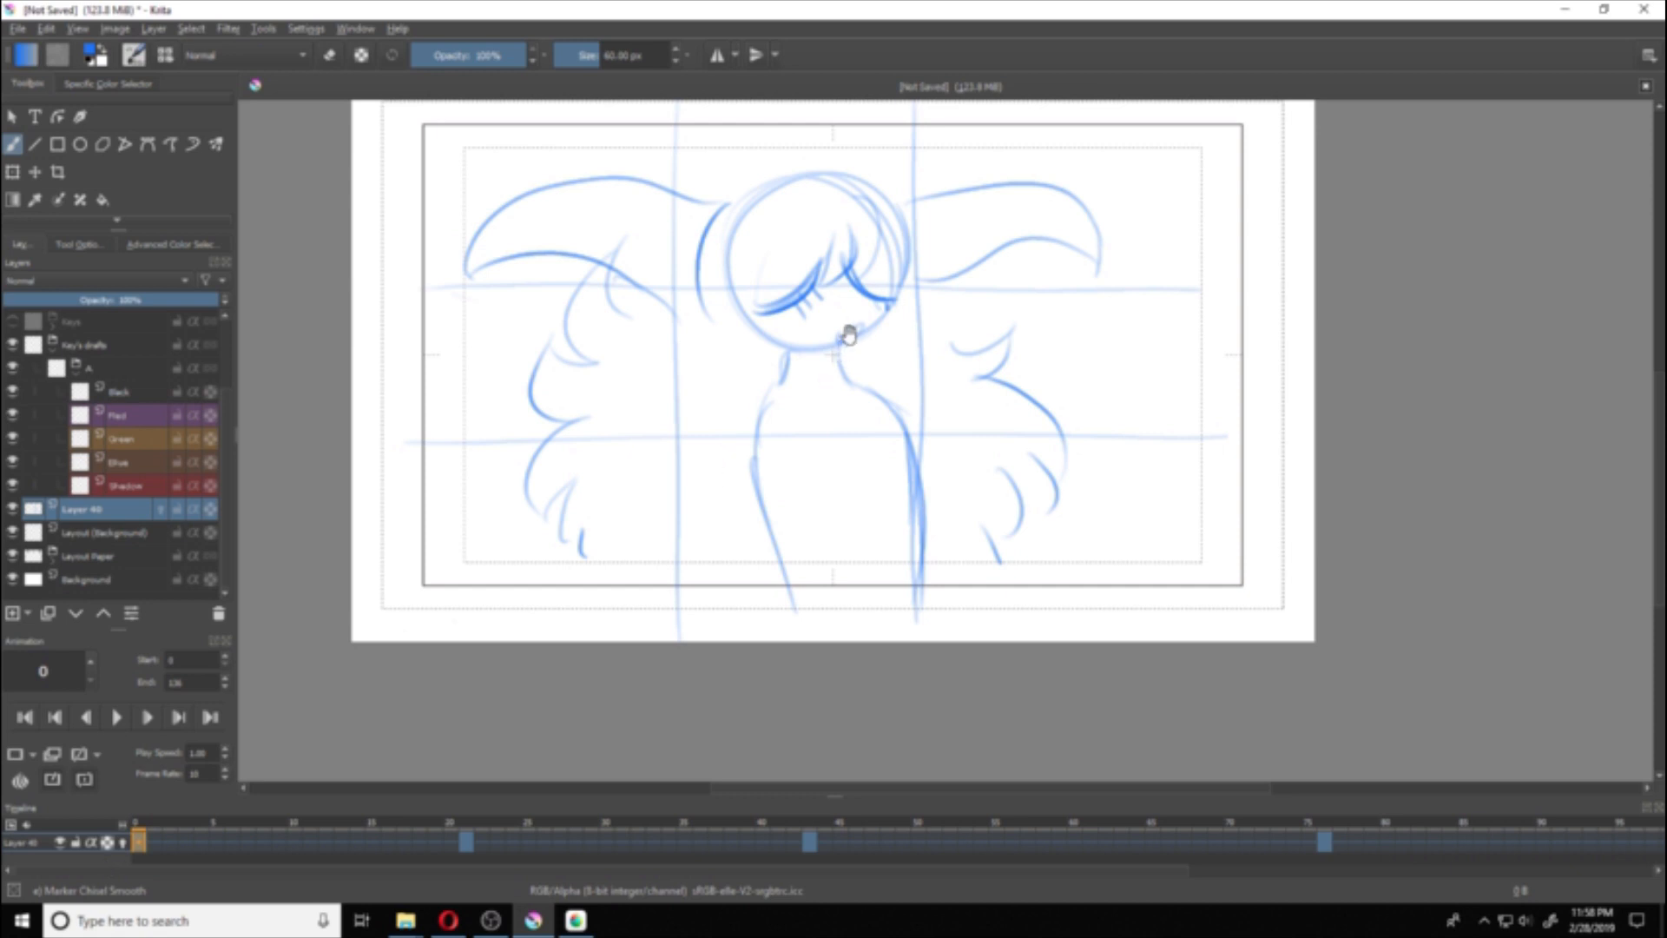
Step: Draw curled hair tufts on both sides of the neck just below the head on frame 0
left_click_drag(847, 335, 838, 368)
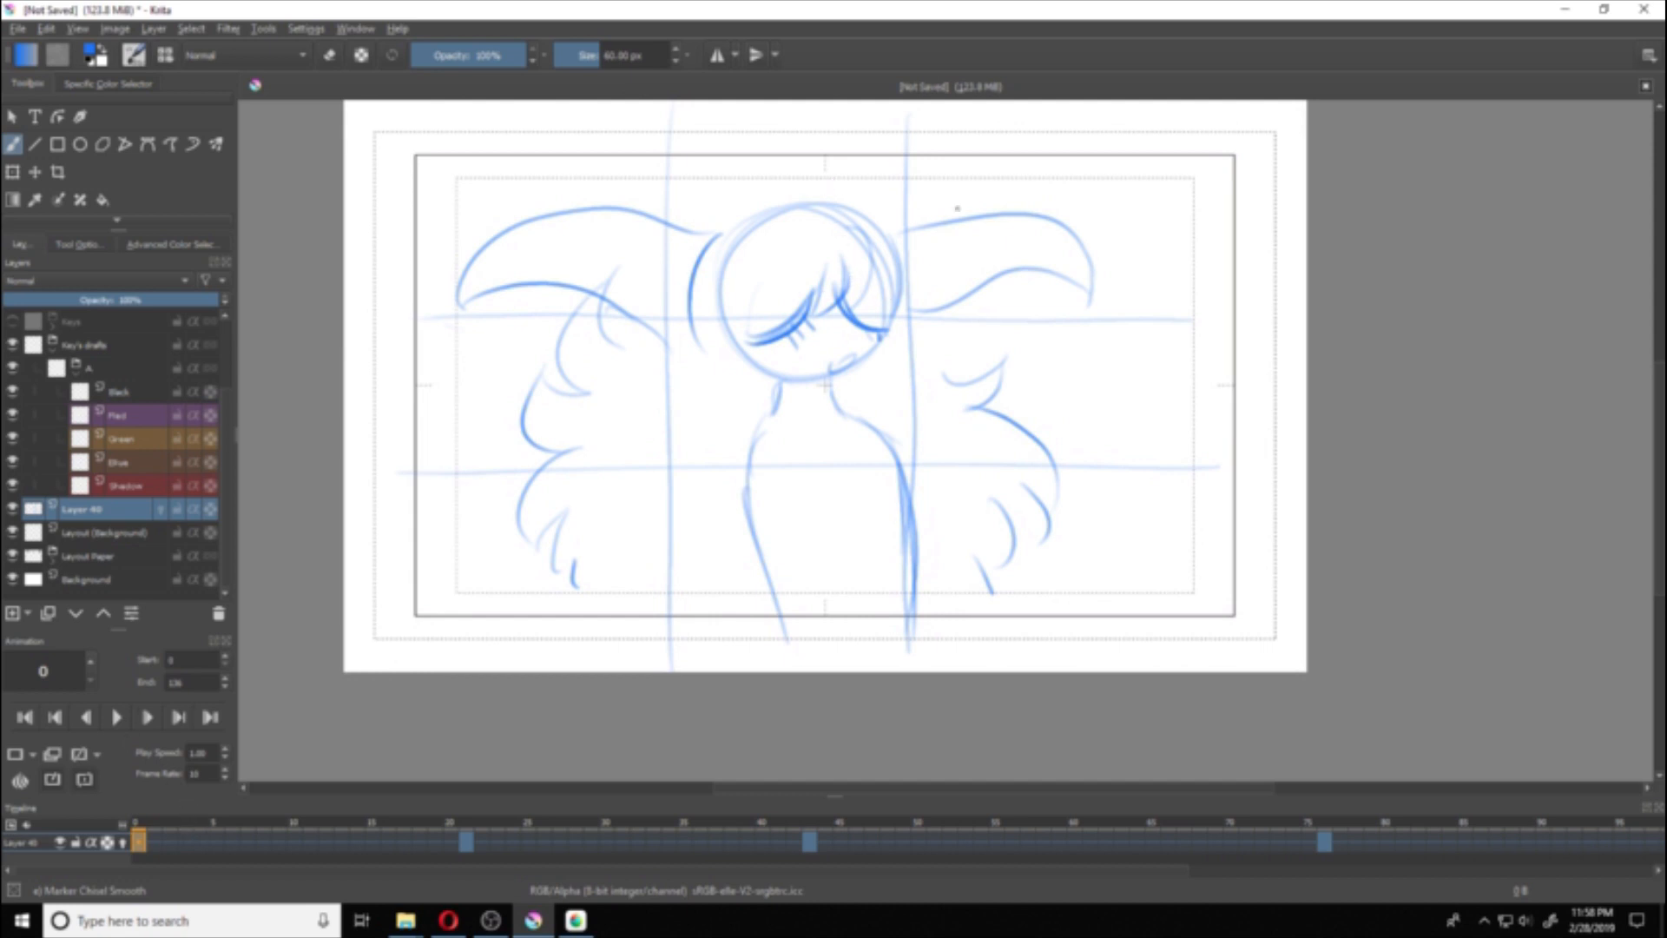
left_click_drag(779, 385, 794, 415)
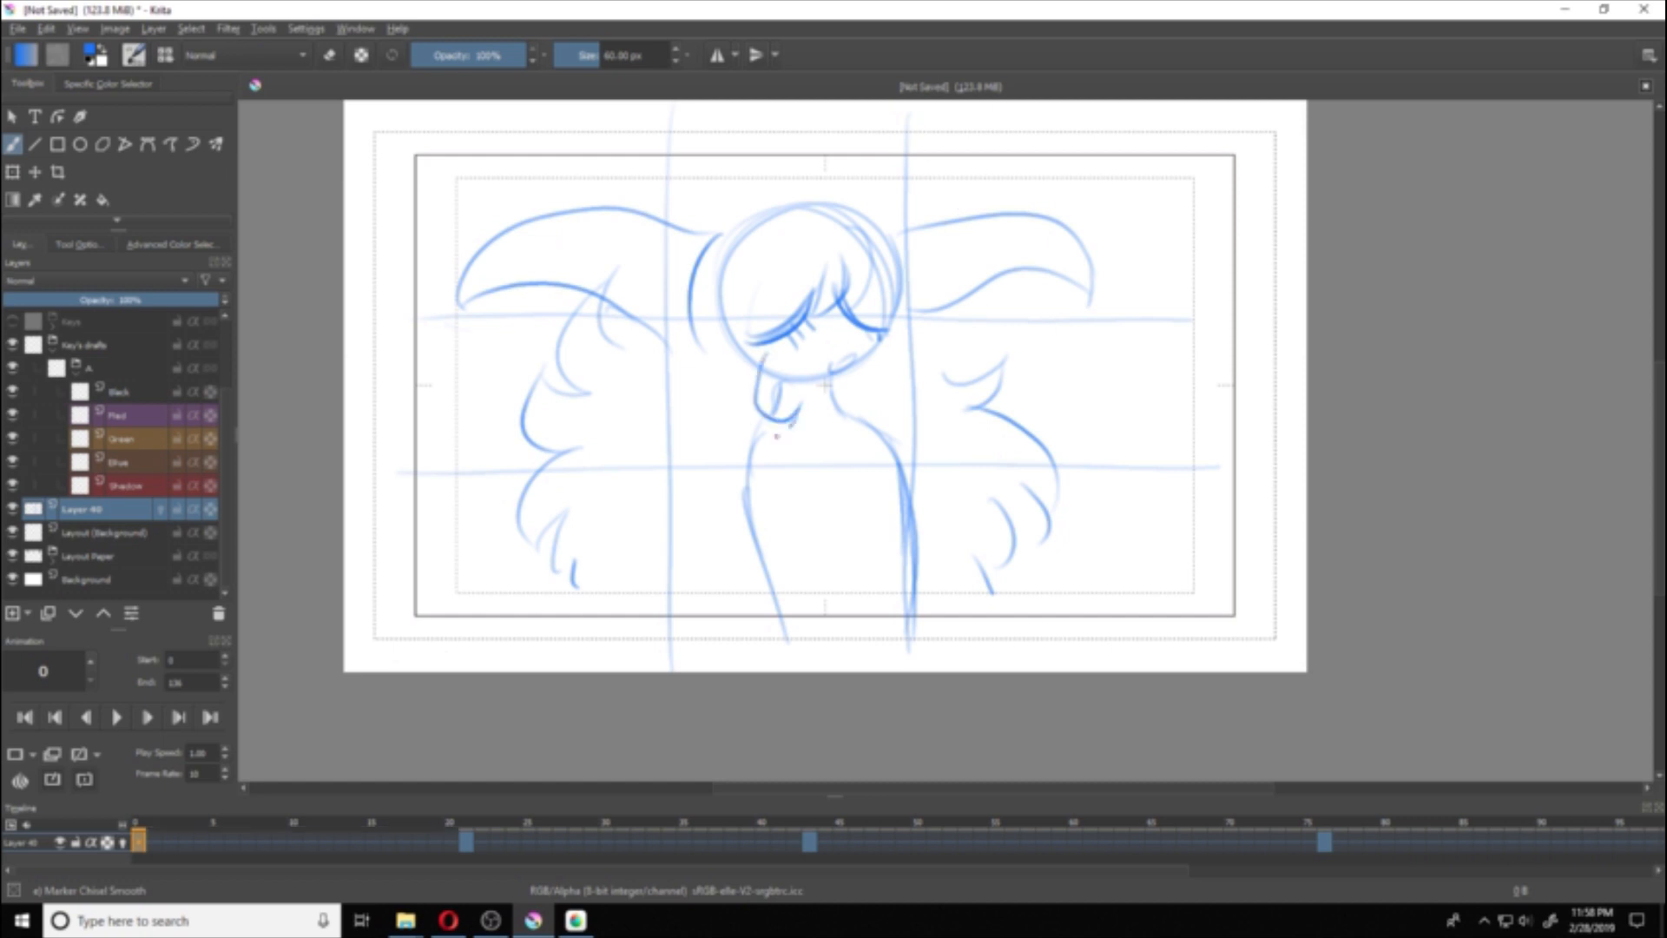
left_click_drag(747, 357, 791, 419)
left_click_drag(466, 821, 139, 822)
mouse_move(903, 361)
left_mouse_down()
mouse_move(857, 429)
mouse_move(879, 425)
left_mouse_up()
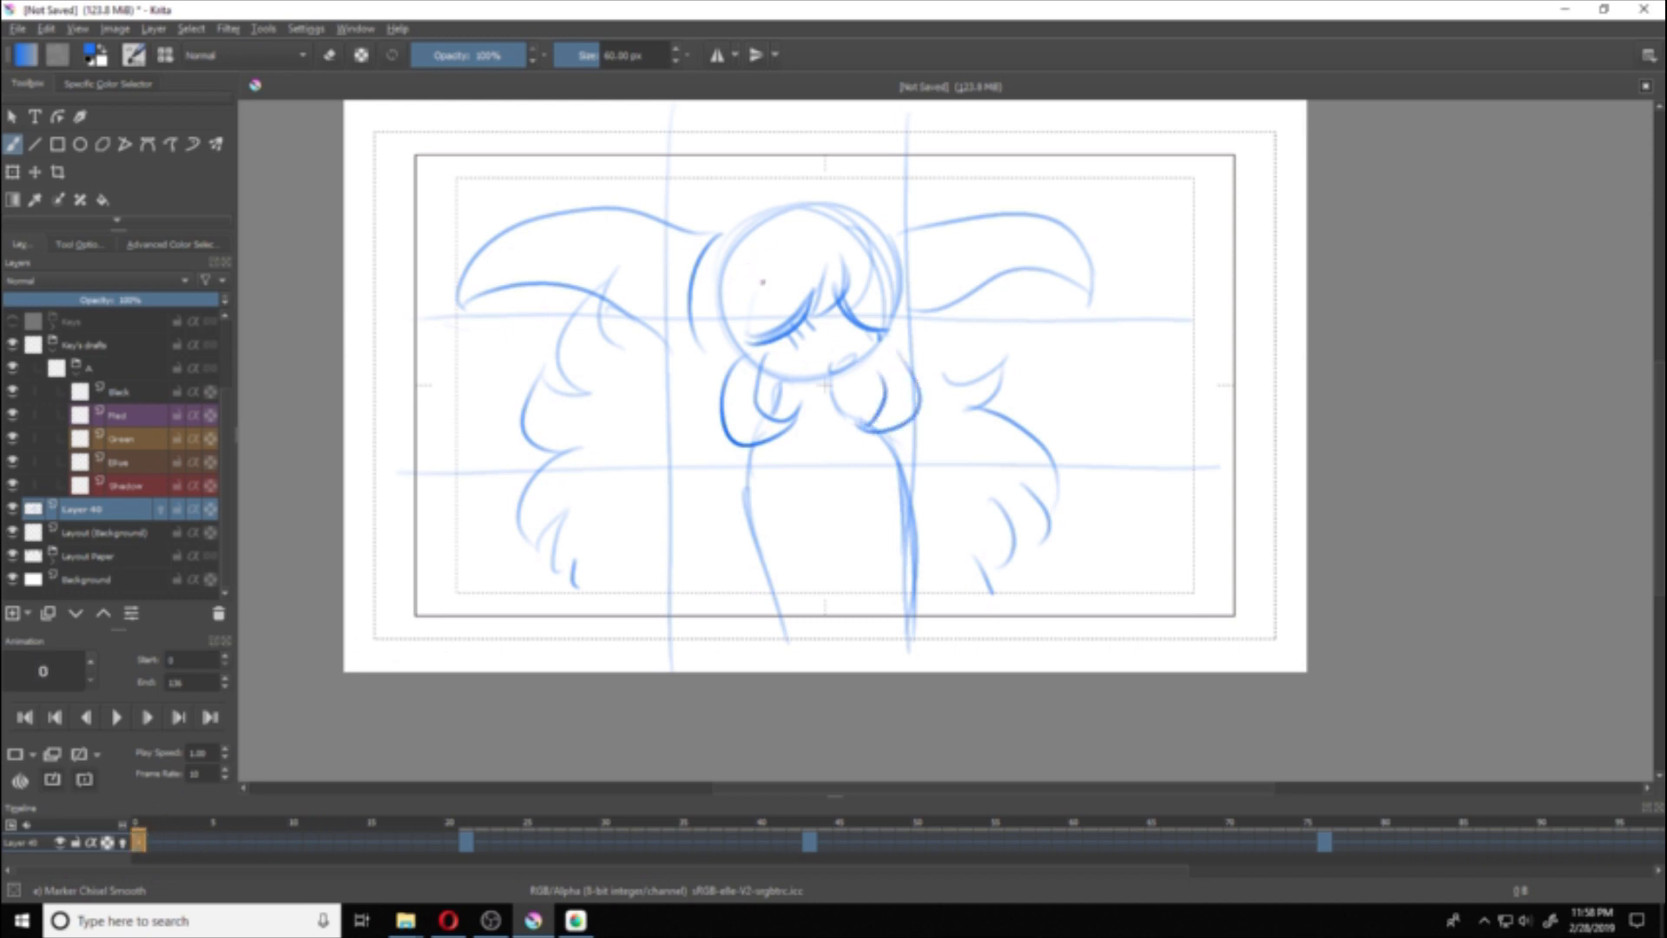
Step: Add a fringe strand over the face and longer outer locks curving down both sides of the frame 0 head
left_click_drag(813, 304, 748, 347)
mouse_move(787, 267)
left_mouse_down()
mouse_move(752, 346)
mouse_move(759, 475)
left_mouse_up()
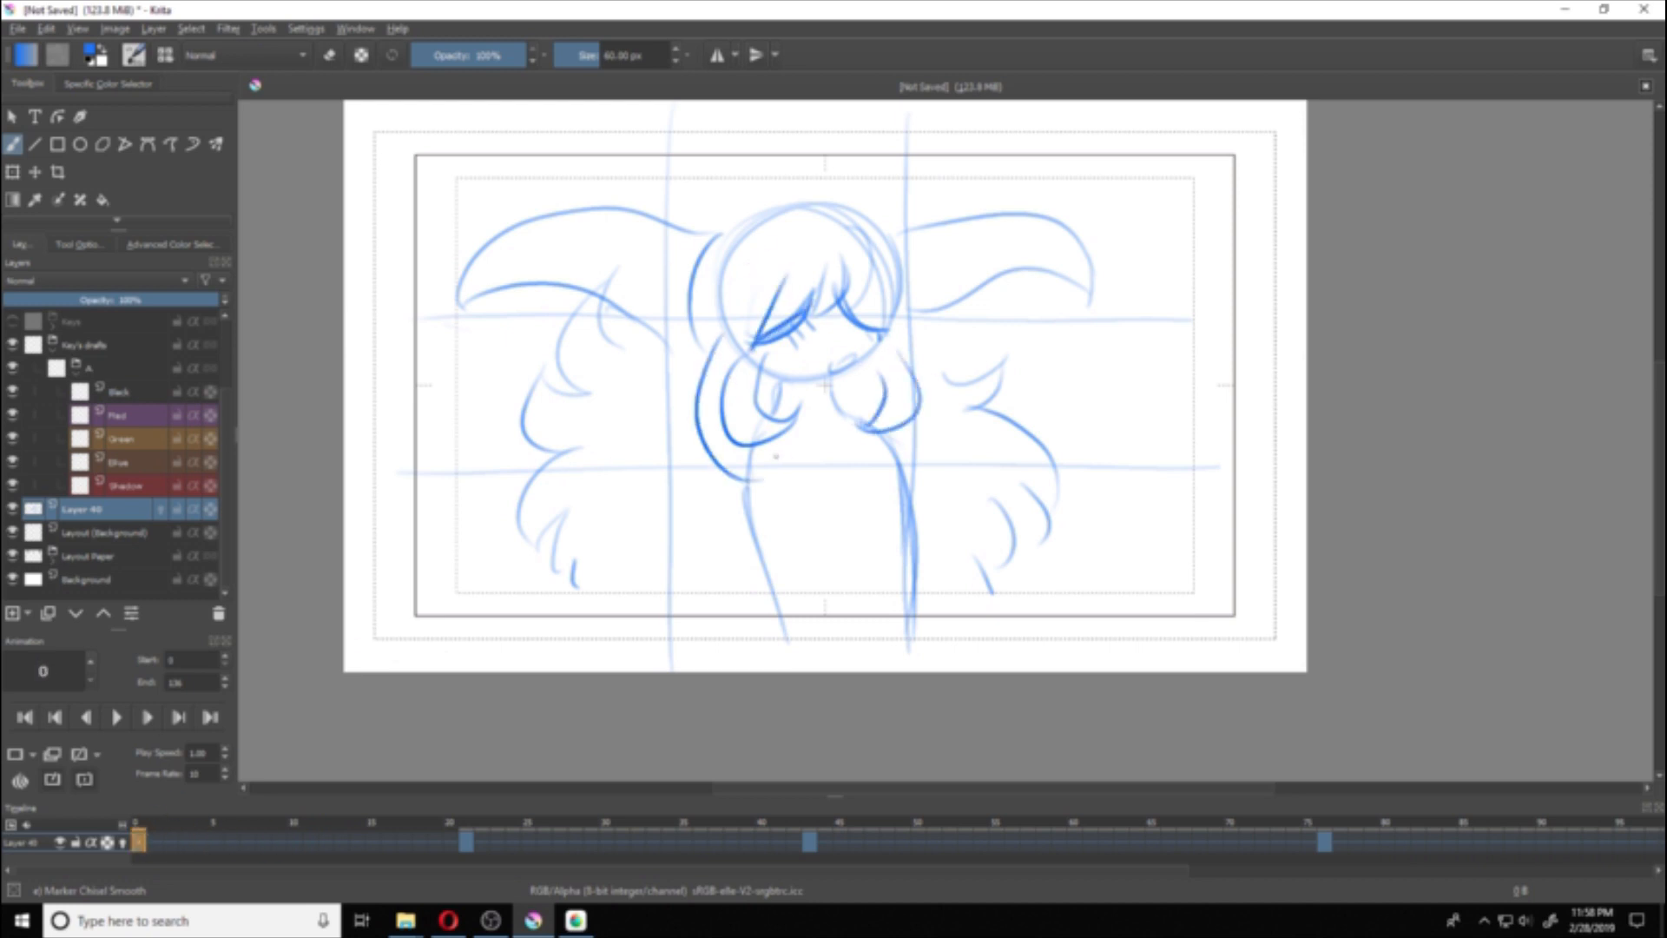
left_click_drag(902, 326, 896, 479)
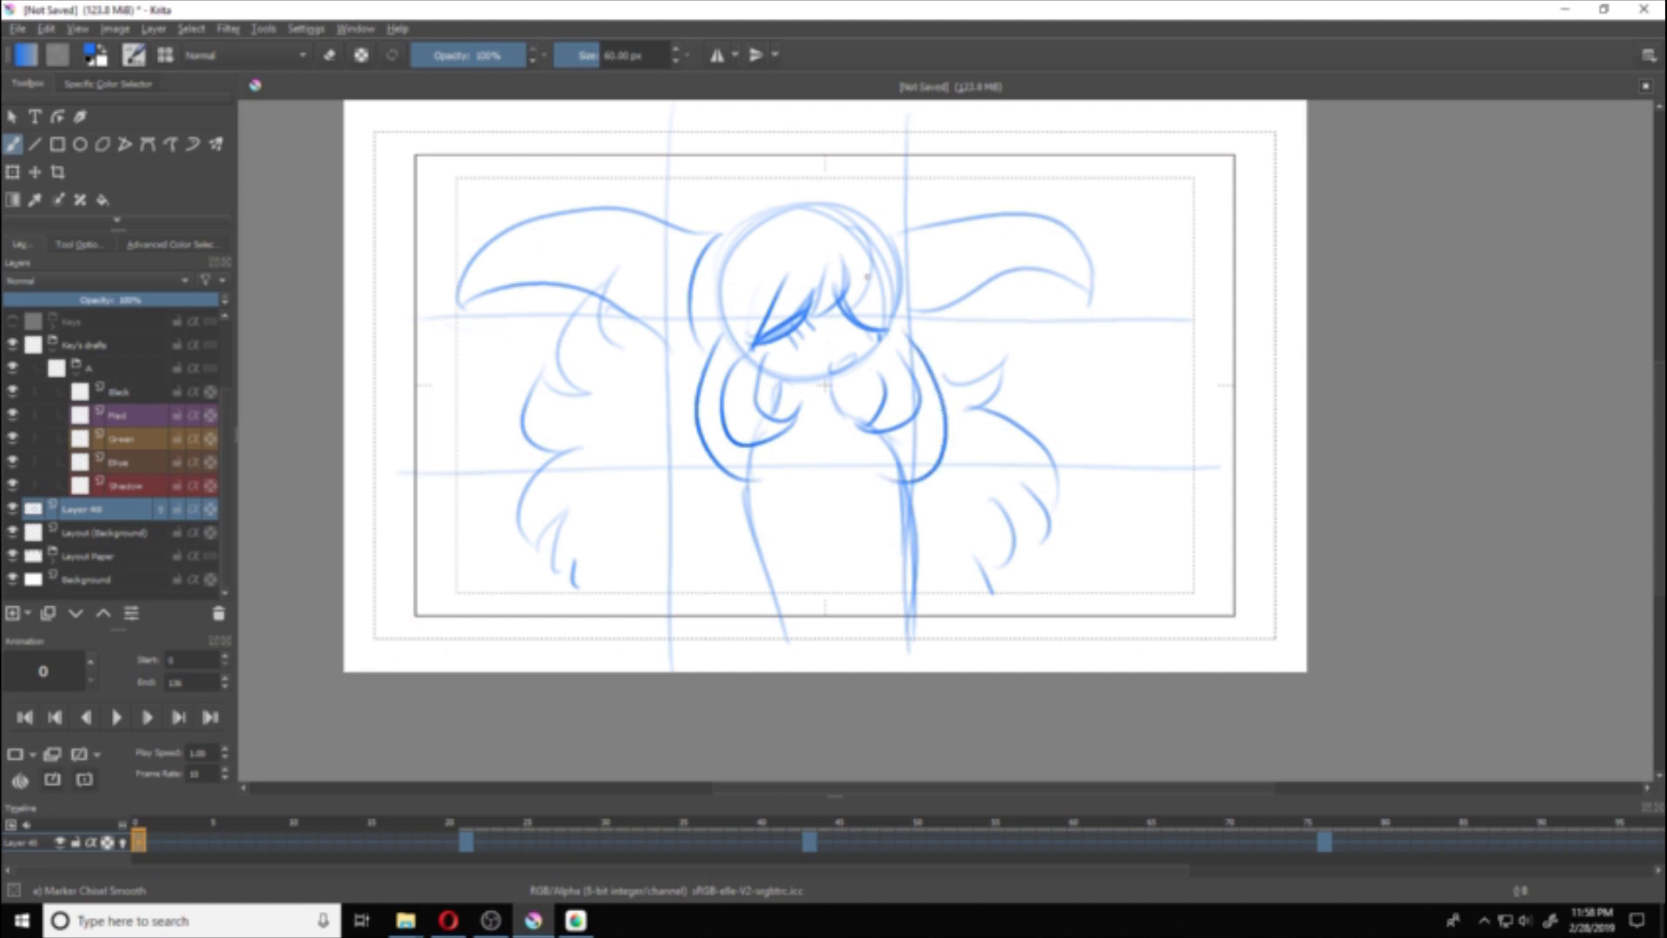
left_click_drag(890, 228, 943, 390)
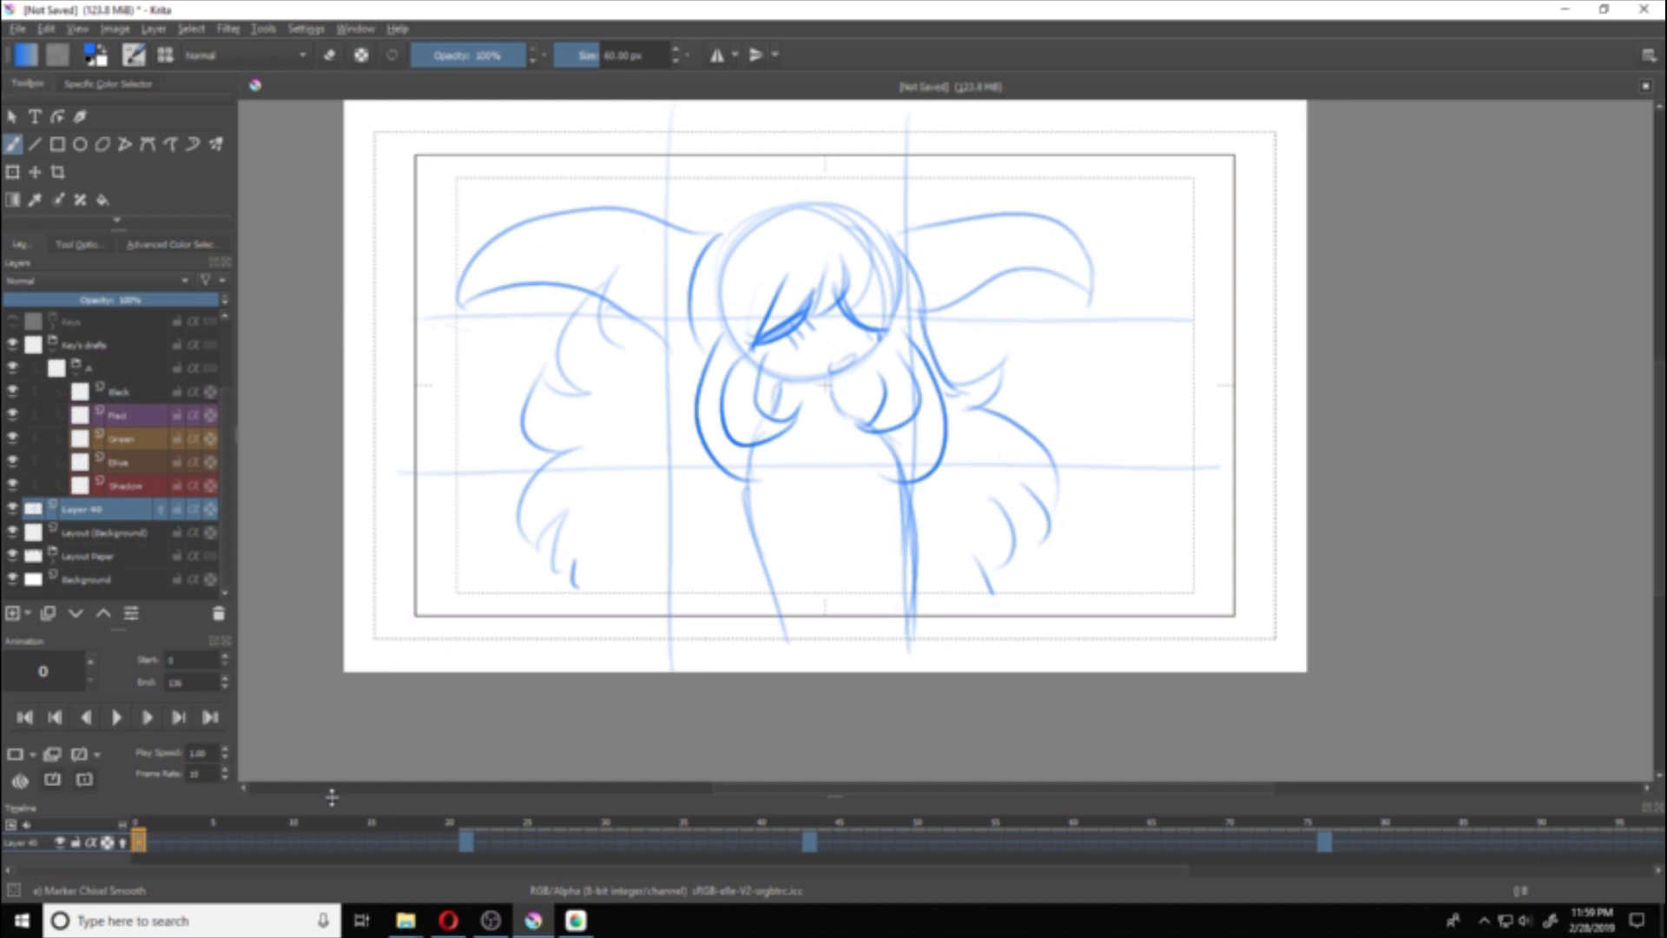
Step: Add short hatching beside one lock, fluffy curls on the opposite side, and a tuft on top of the frame 0 head
mouse_move(698, 345)
left_mouse_down()
mouse_move(677, 417)
mouse_move(684, 350)
mouse_move(686, 394)
left_mouse_up()
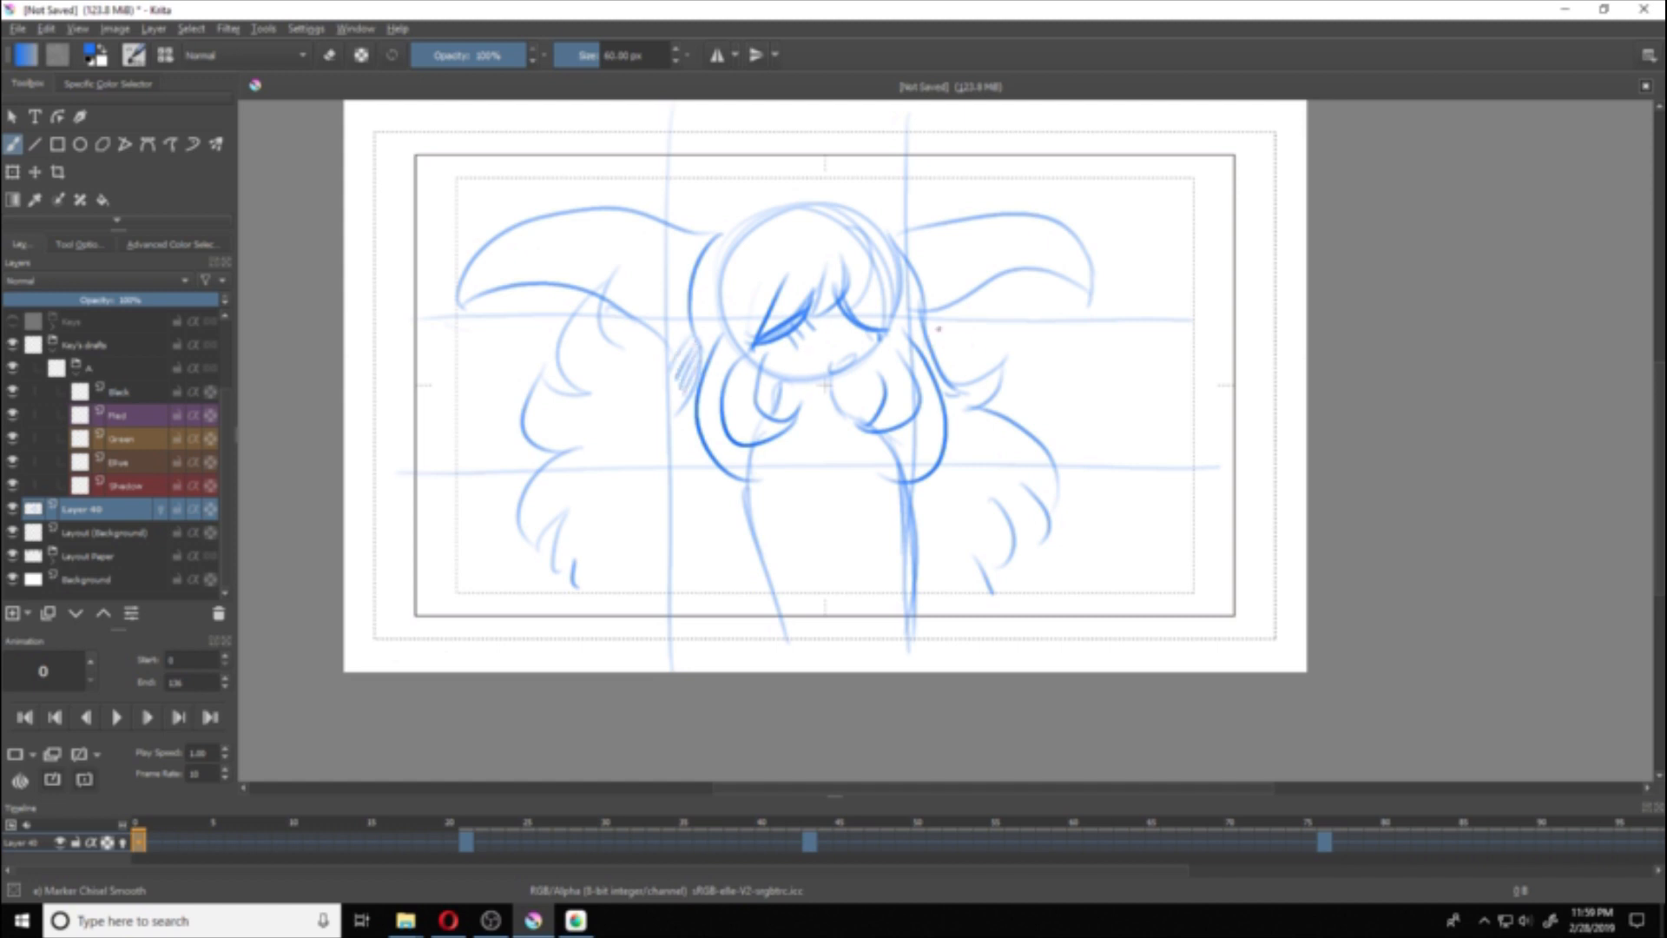
mouse_move(937, 313)
left_mouse_down()
mouse_move(972, 361)
mouse_move(948, 357)
mouse_move(985, 334)
left_mouse_up()
mouse_move(991, 353)
left_mouse_down()
mouse_move(957, 383)
mouse_move(1029, 433)
left_mouse_up()
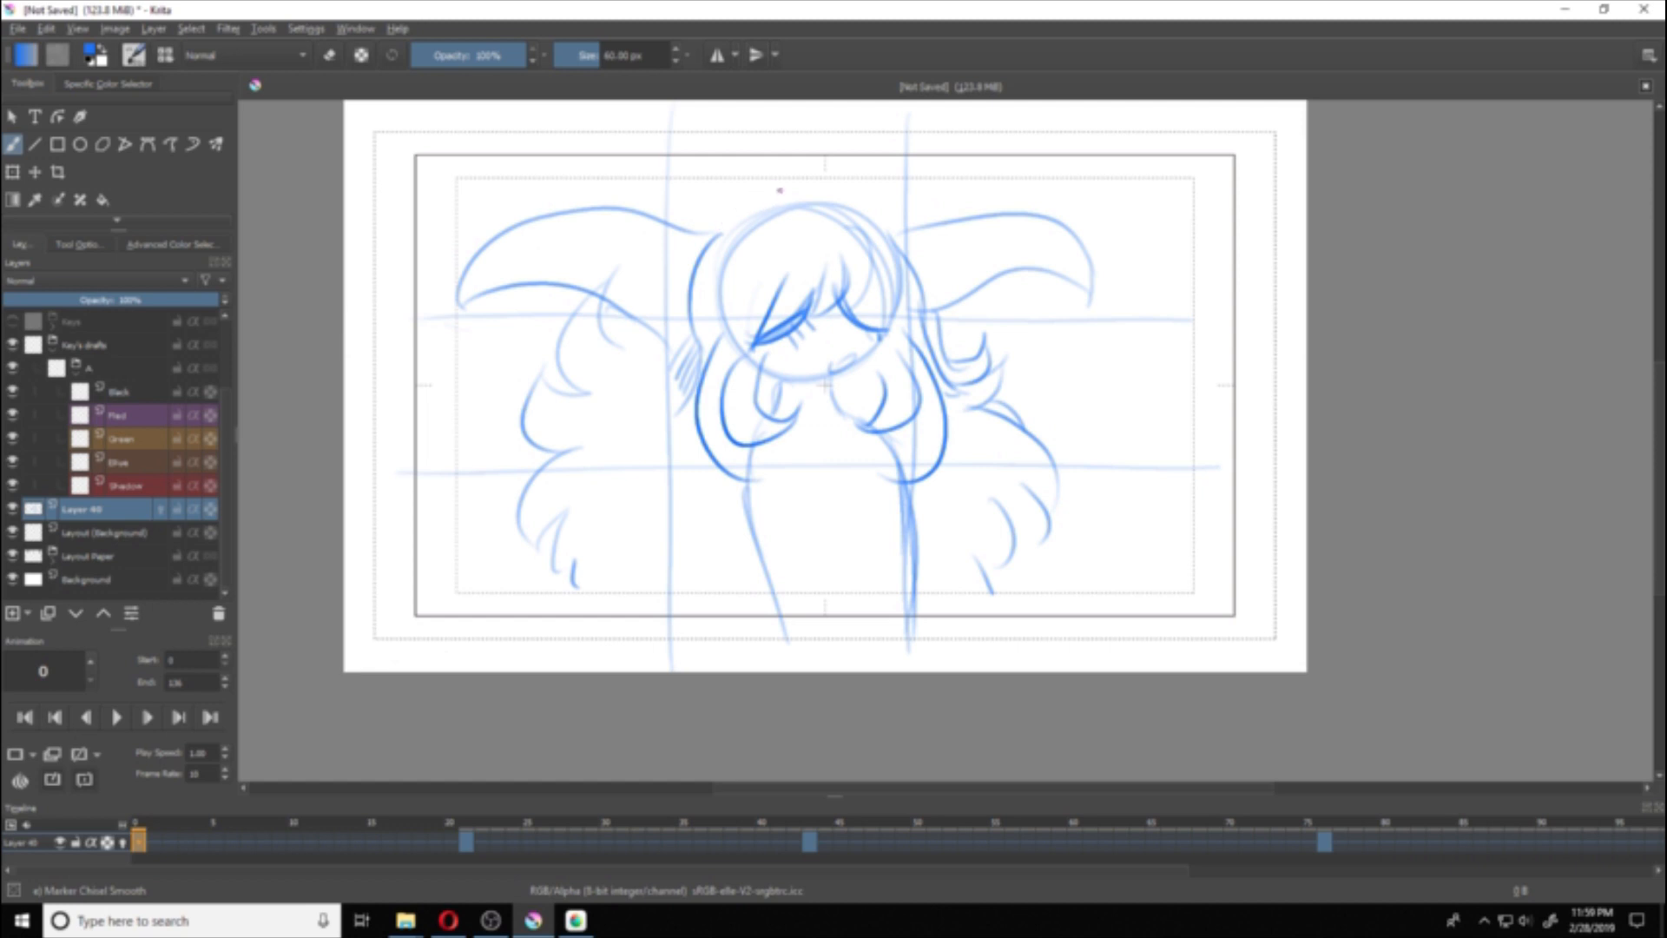
mouse_move(727, 198)
left_mouse_down()
mouse_move(878, 162)
mouse_move(823, 204)
left_mouse_up()
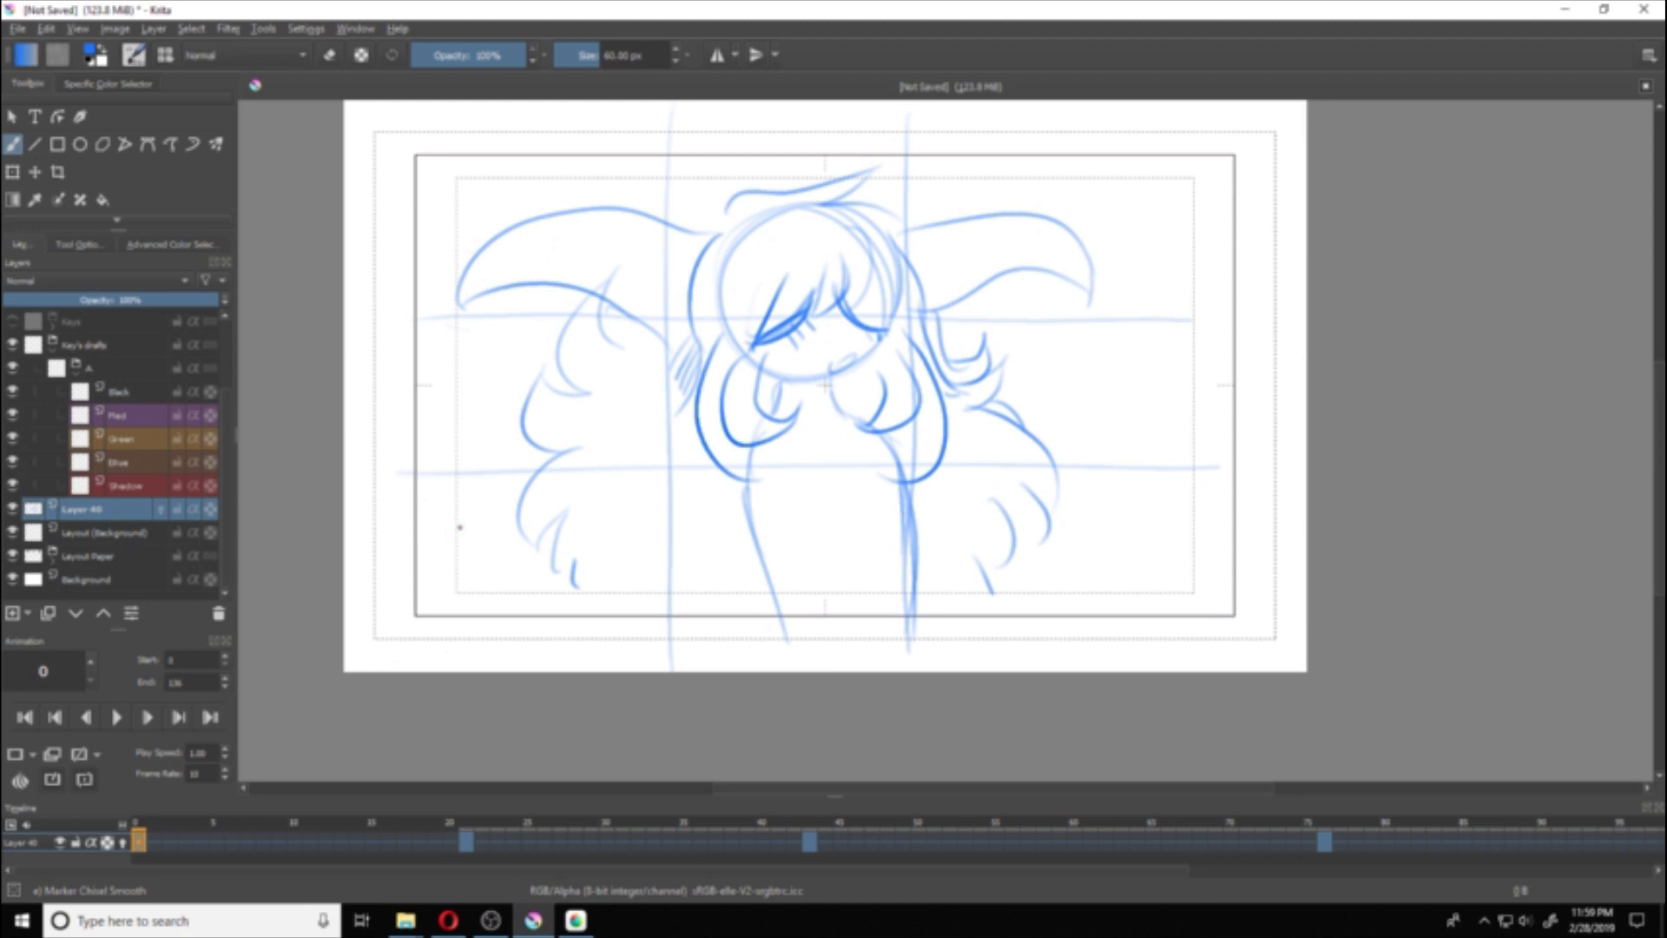
Step: On frame 21, sketch faint background lines and rough shapes on both sides of the character
left_click_drag(456, 824, 139, 831)
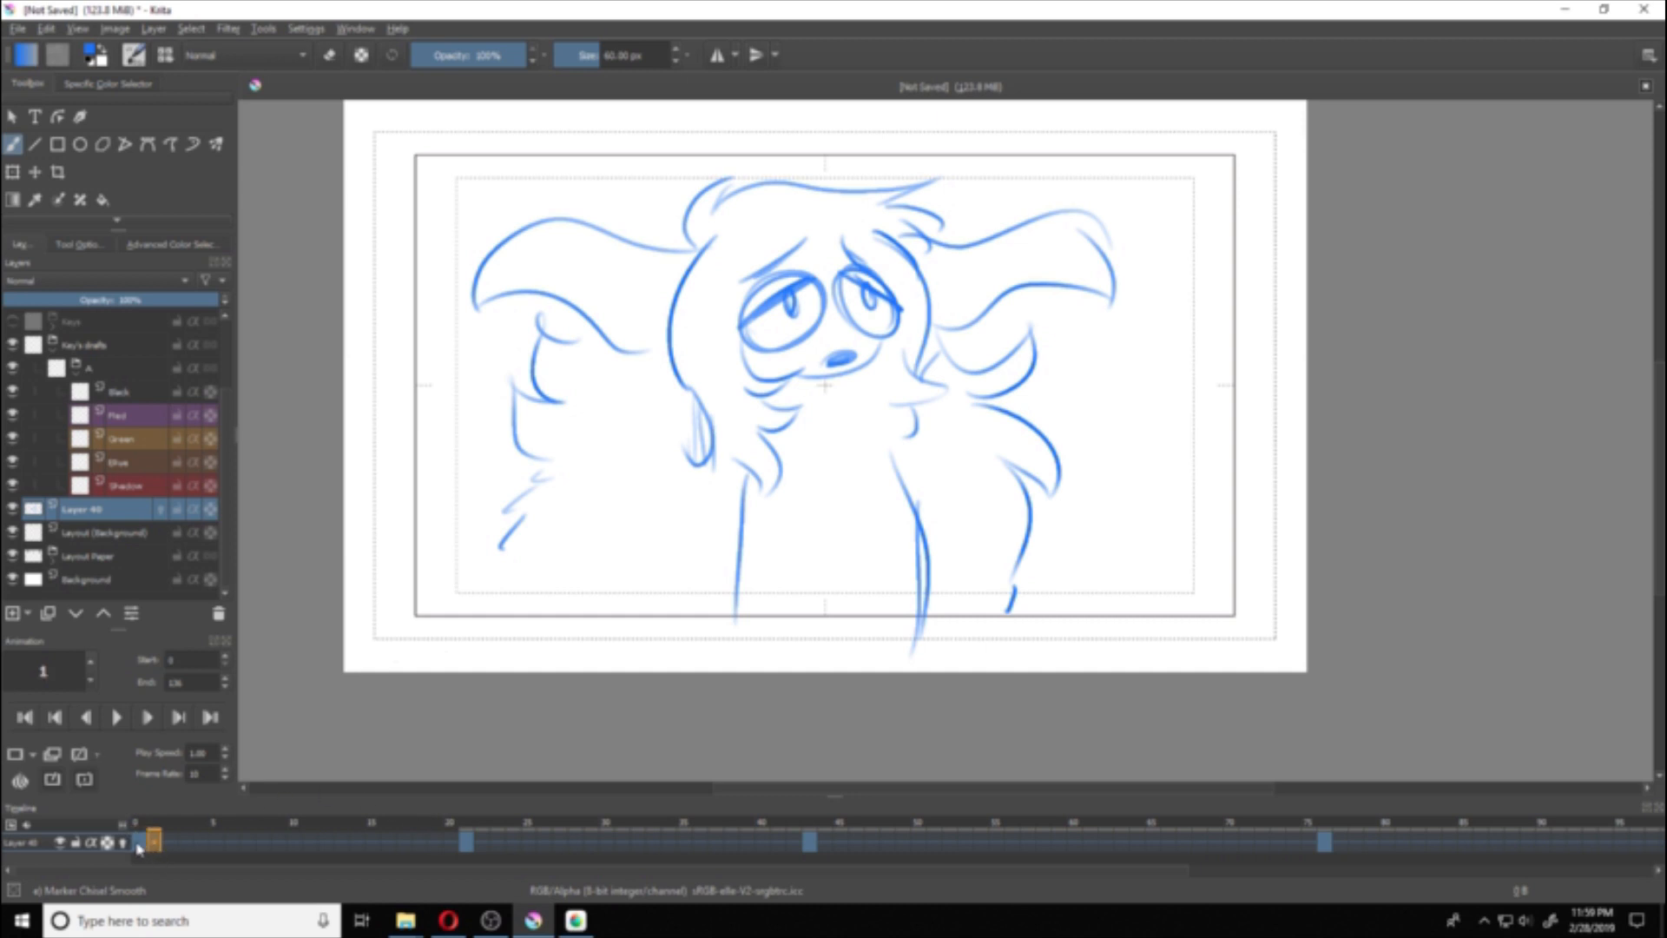
left_click_drag(144, 833, 466, 831)
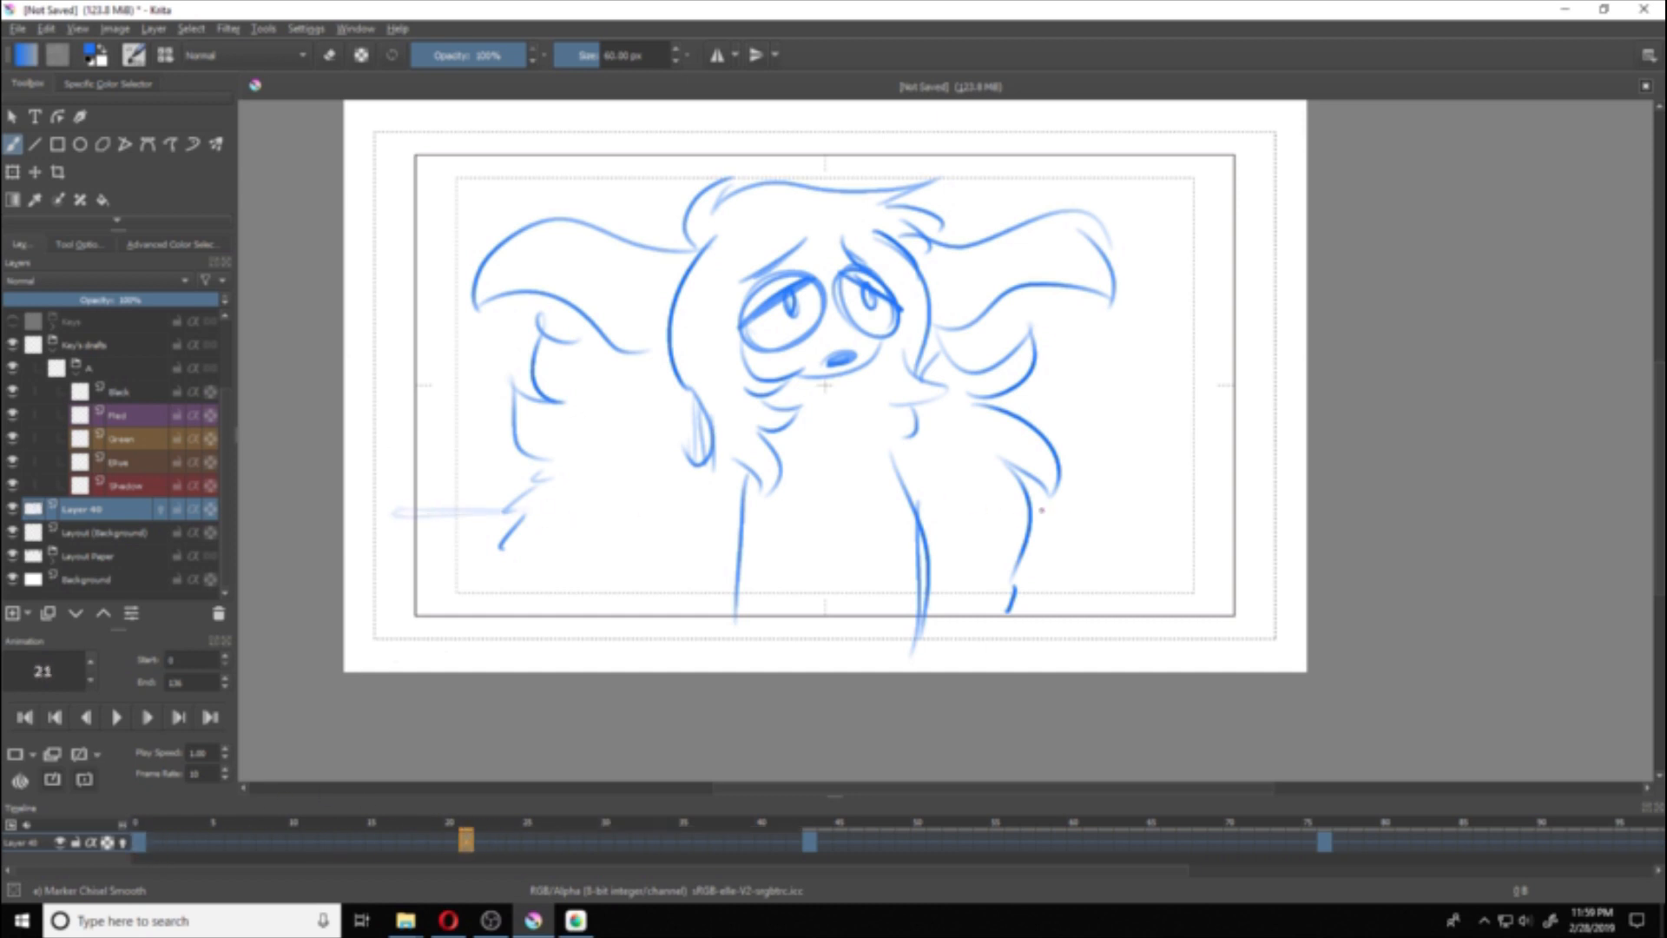
left_click_drag(1024, 509, 1219, 502)
left_click_drag(1060, 503, 1219, 581)
left_click_drag(1034, 346, 1138, 307)
left_click_drag(1129, 328, 1180, 495)
mouse_move(504, 338)
left_mouse_down()
mouse_move(425, 318)
mouse_move(406, 380)
left_mouse_up()
left_click_drag(514, 384, 533, 388)
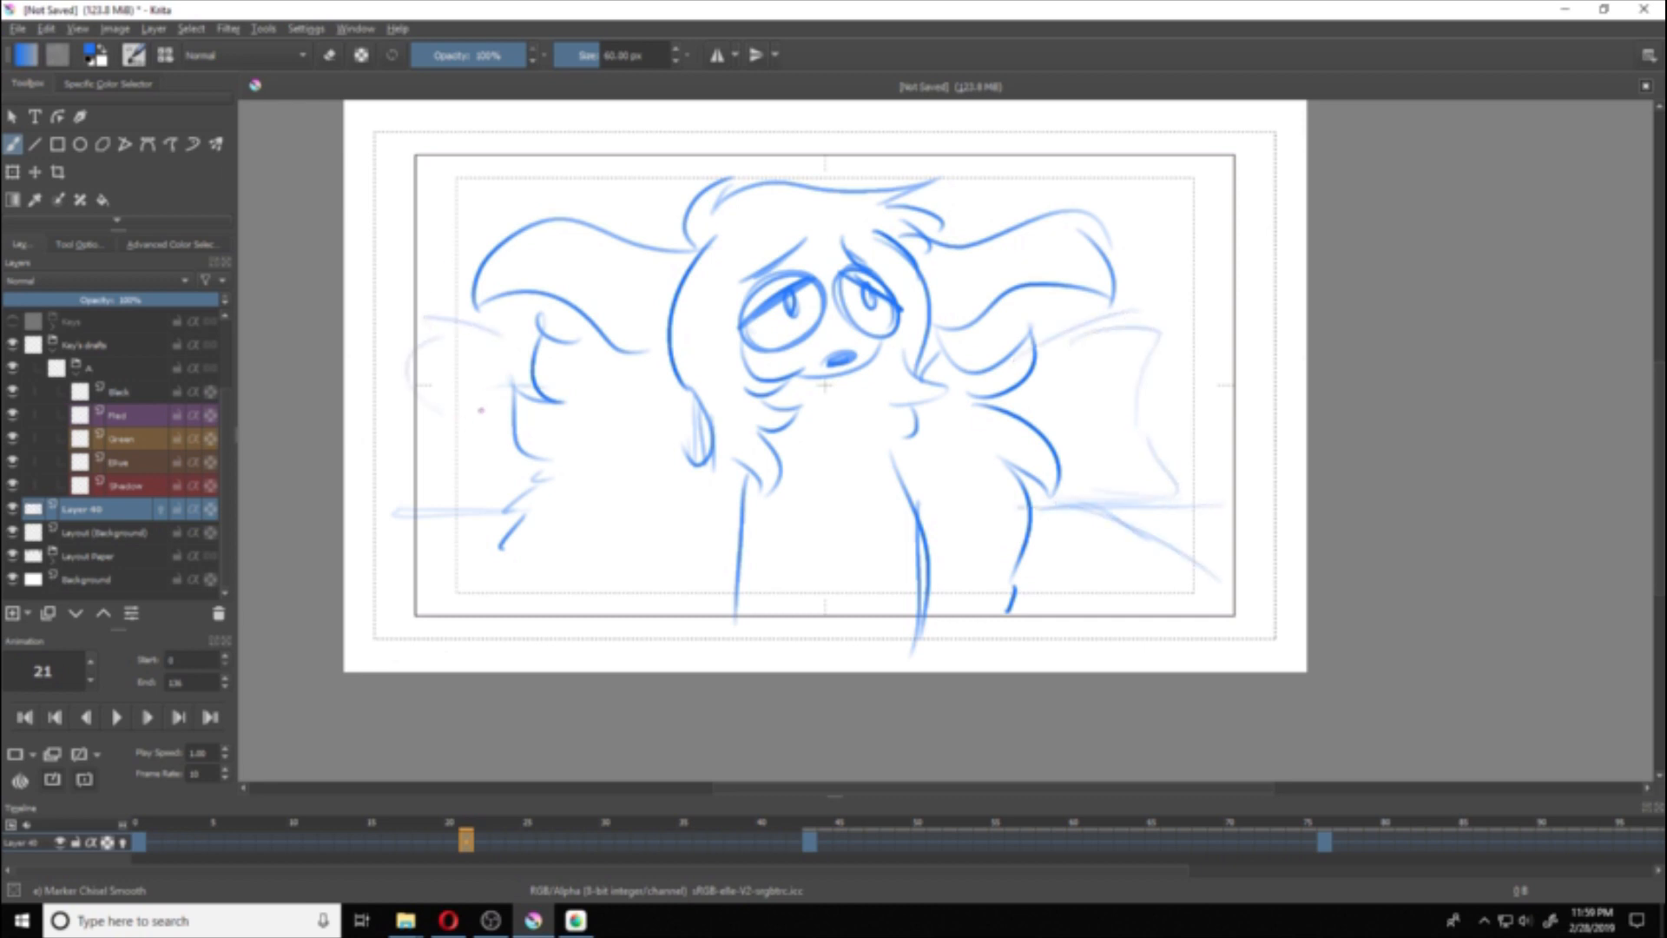
left_click_drag(457, 478, 487, 462)
Step: On frame 0, sketch faint background strokes around the ears and fur on both sides of the character
left_click(138, 841)
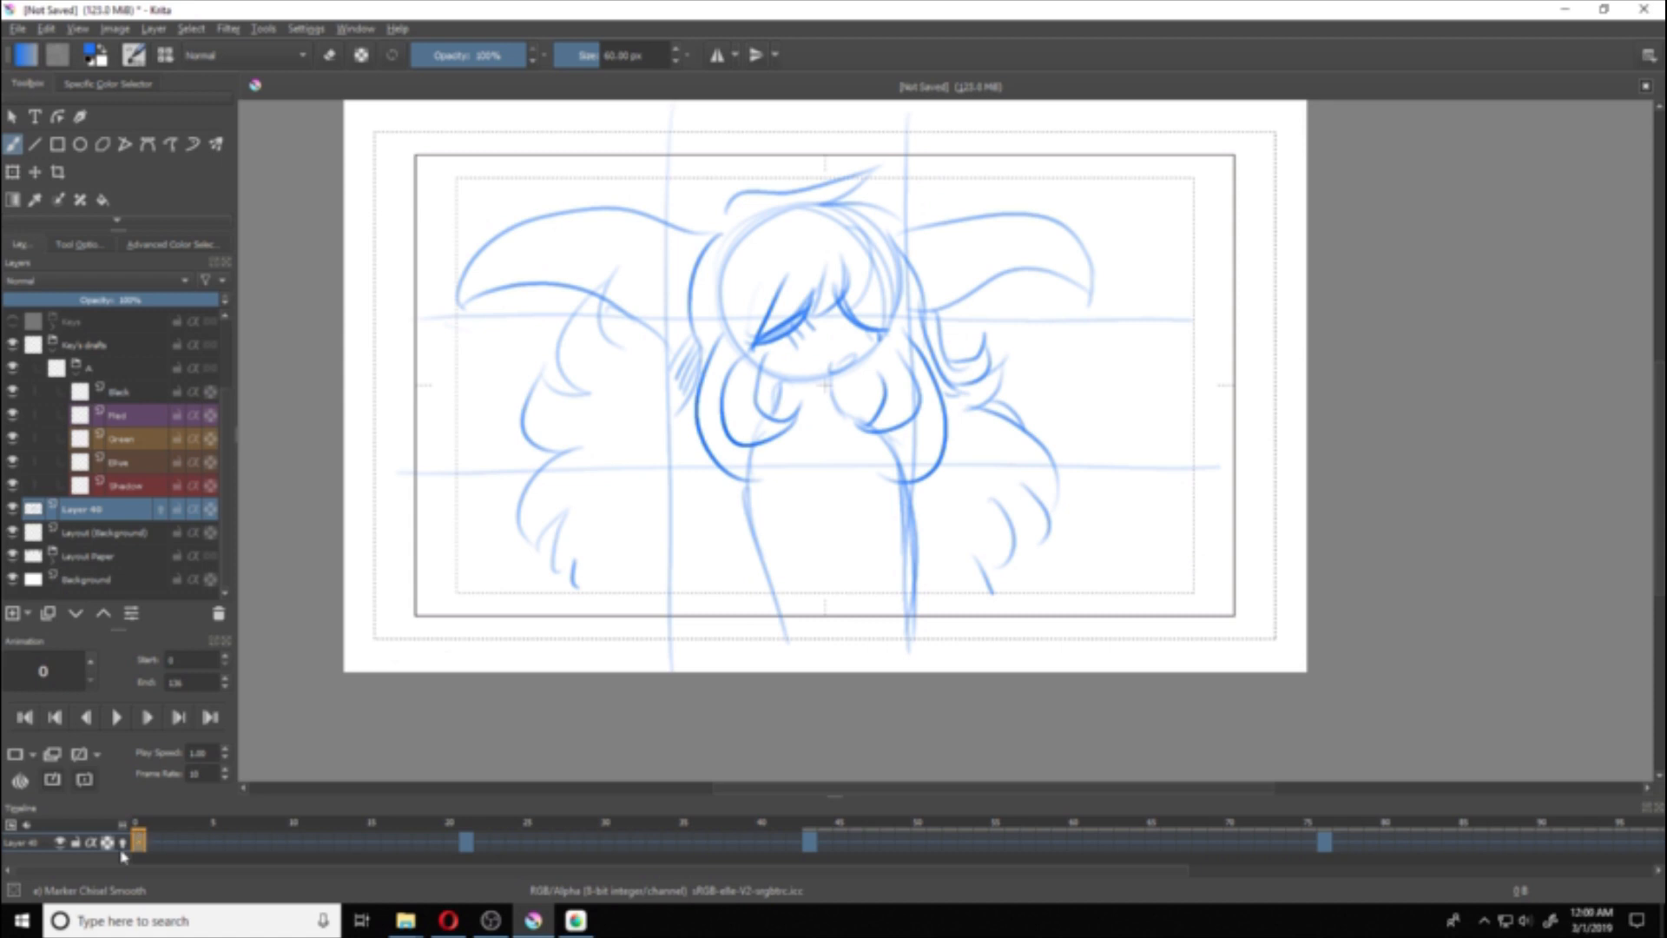
left_click_drag(641, 211, 478, 188)
left_click_drag(523, 365, 473, 500)
left_click_drag(881, 213, 956, 176)
left_click_drag(1027, 349, 1040, 434)
left_click_drag(939, 316, 1023, 301)
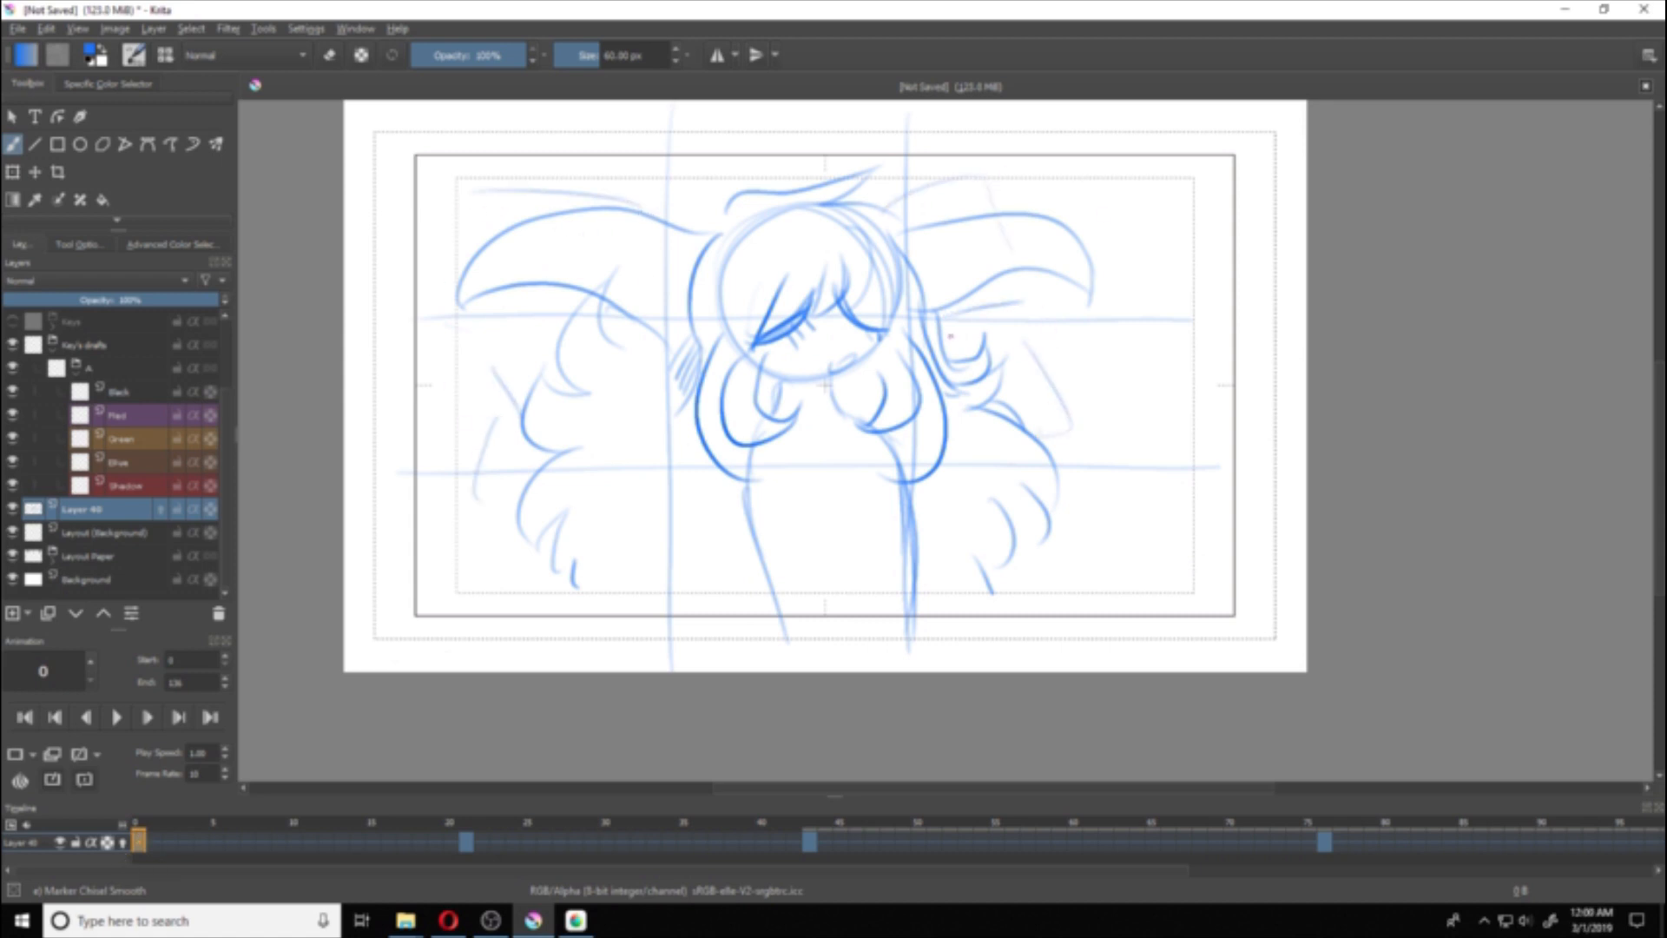
left_click_drag(947, 344, 1031, 333)
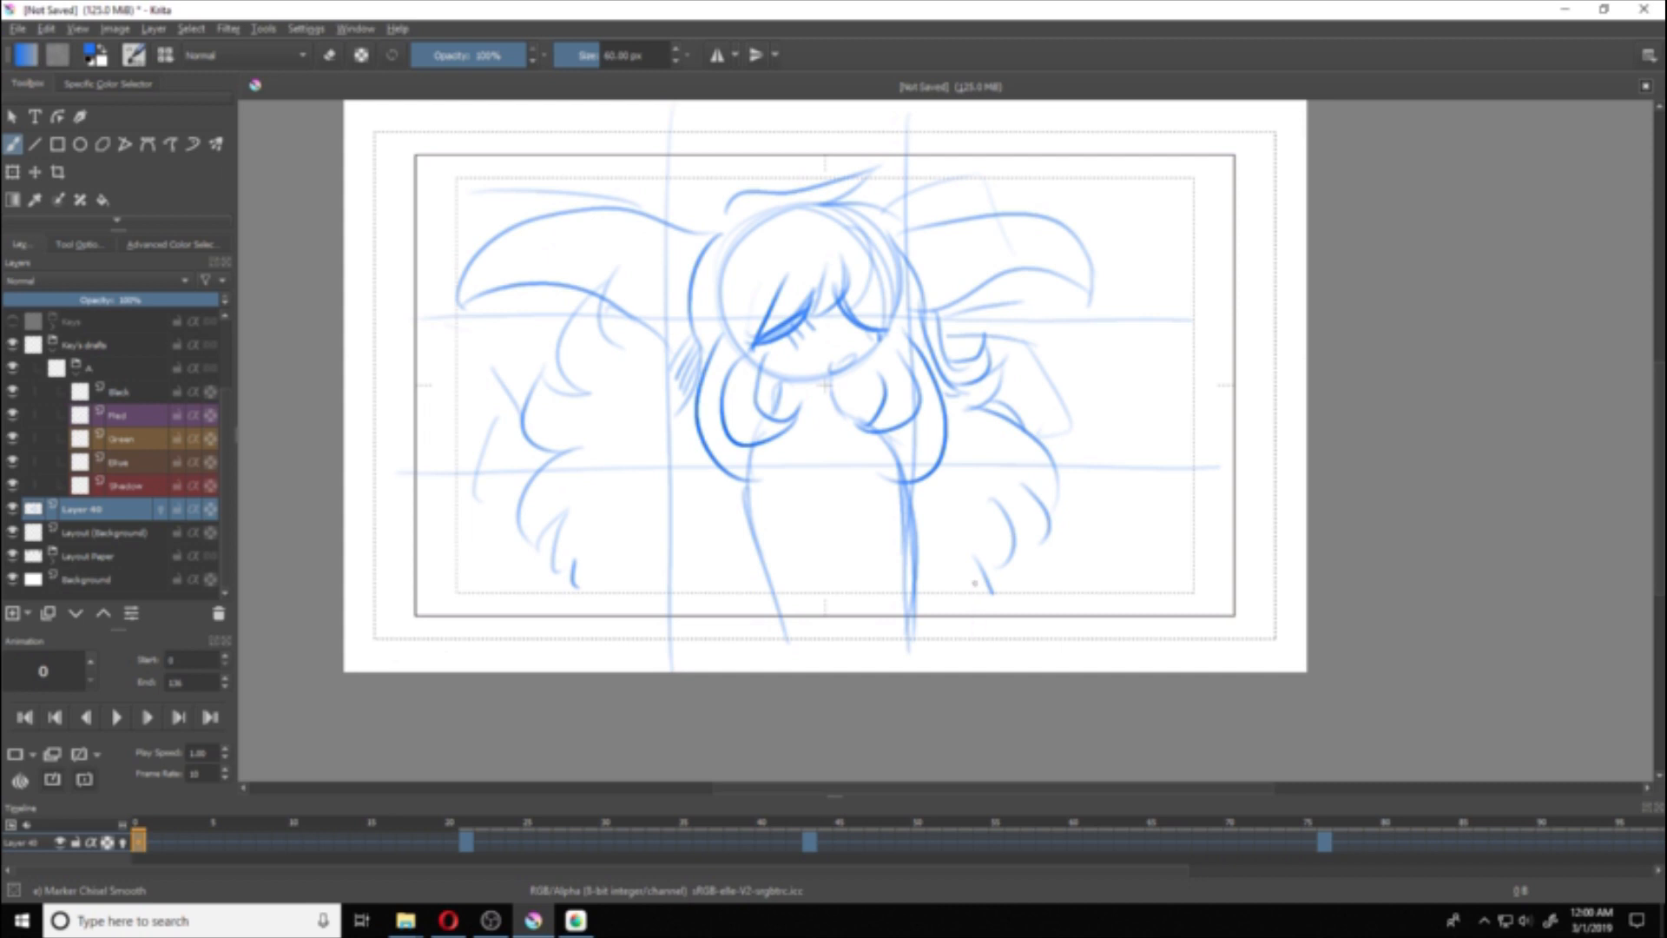
Step: Darken and extend the fur outline at the lower right of the character and extend the curl across the chest on frame 0
left_click_drag(1030, 427, 1077, 560)
mouse_move(1039, 486)
left_mouse_down()
mouse_move(1068, 587)
mouse_move(1007, 571)
left_mouse_up()
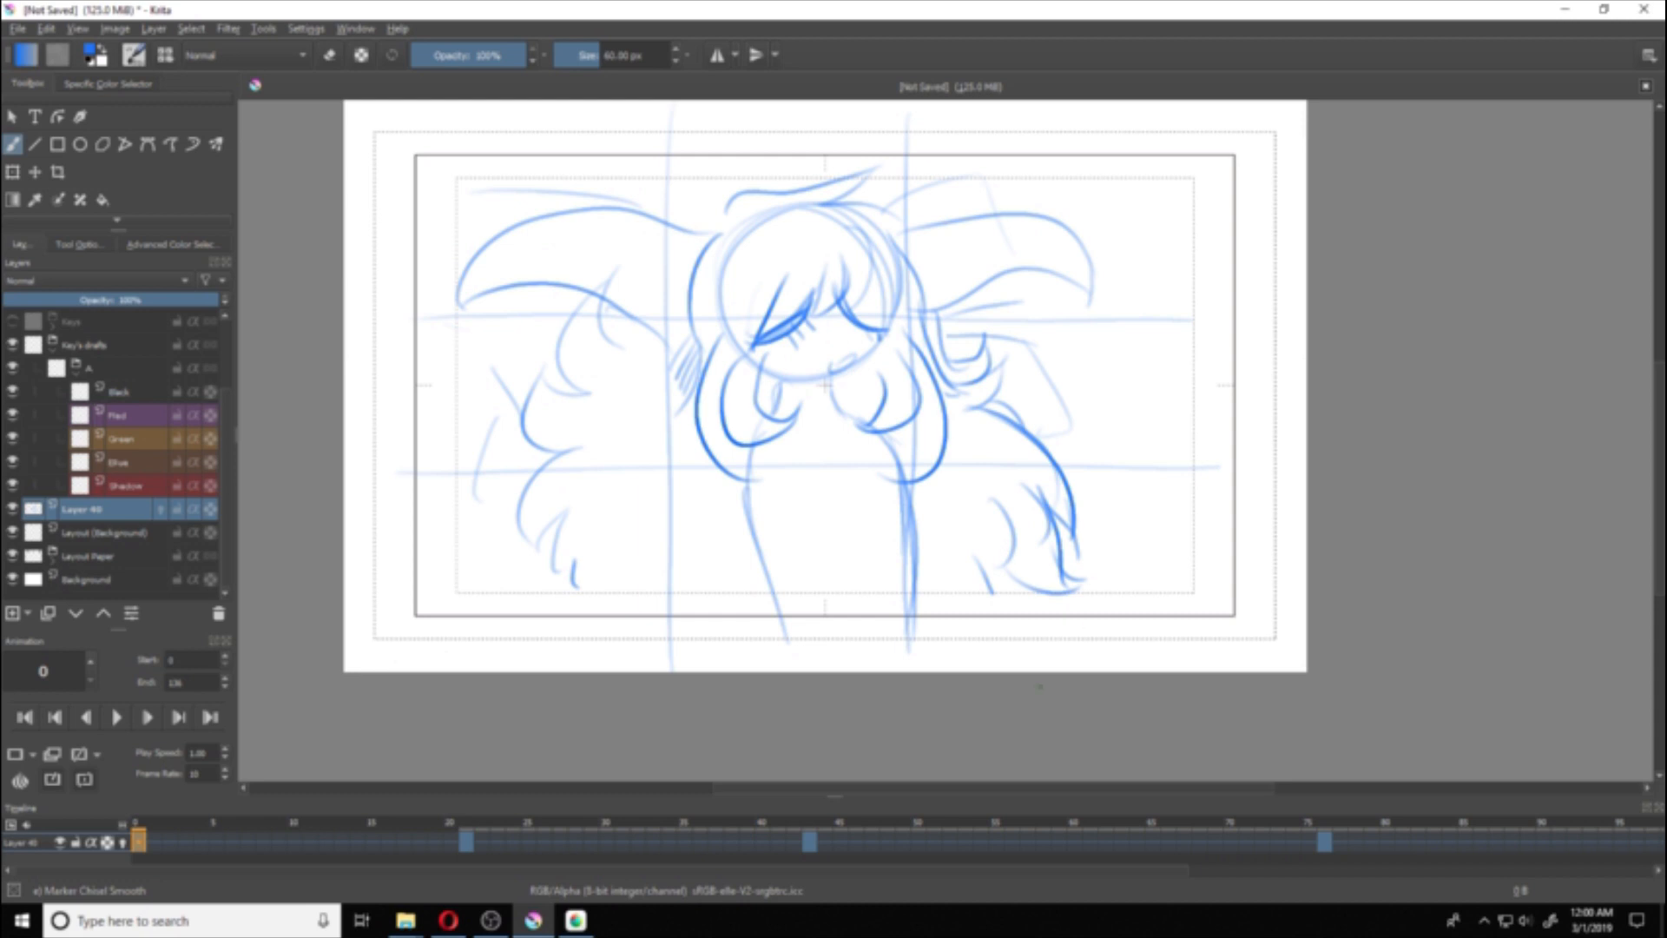
left_click_drag(743, 471, 813, 454)
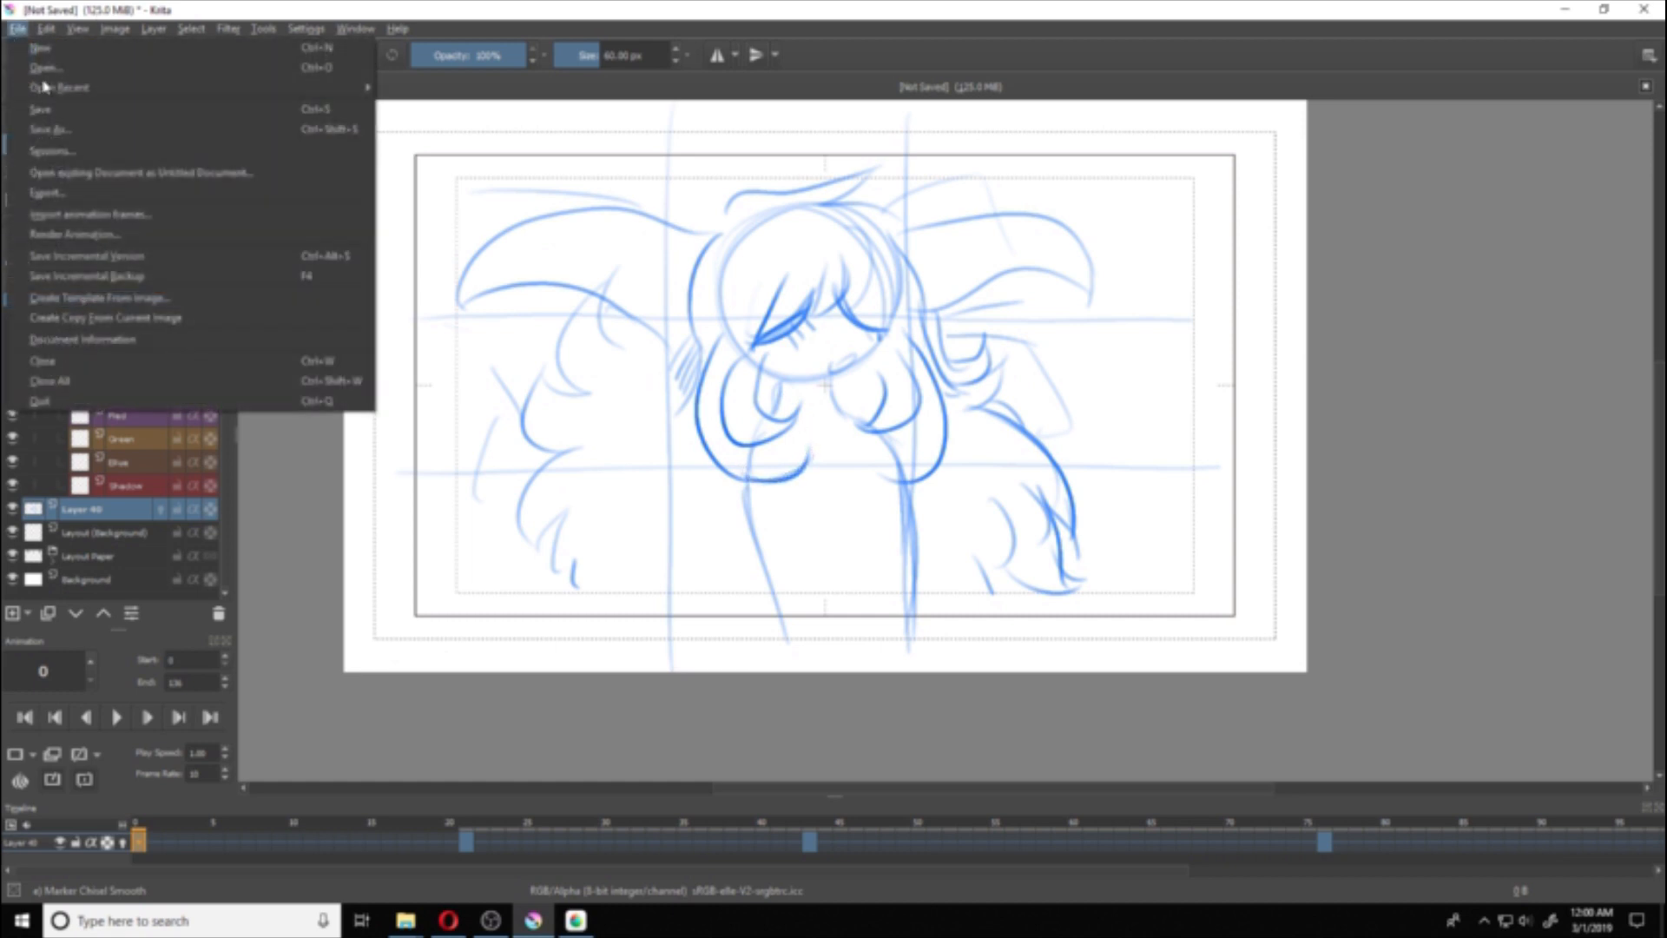
left_click(17, 29)
left_click(18, 29)
left_click(18, 28)
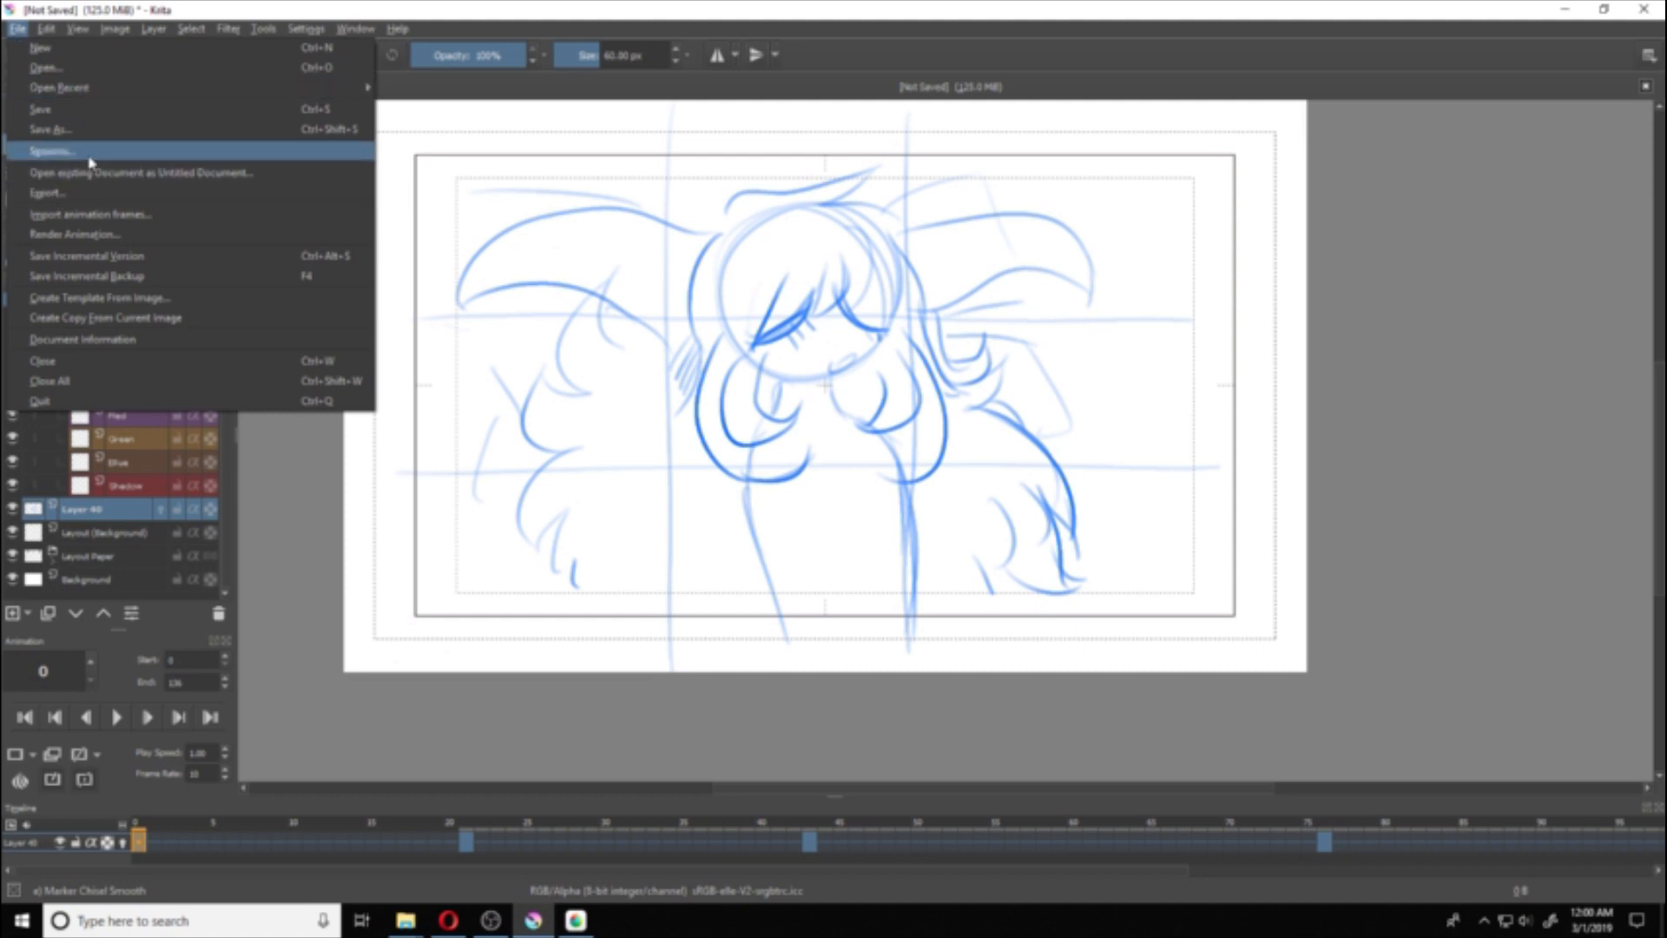
left_click(92, 238)
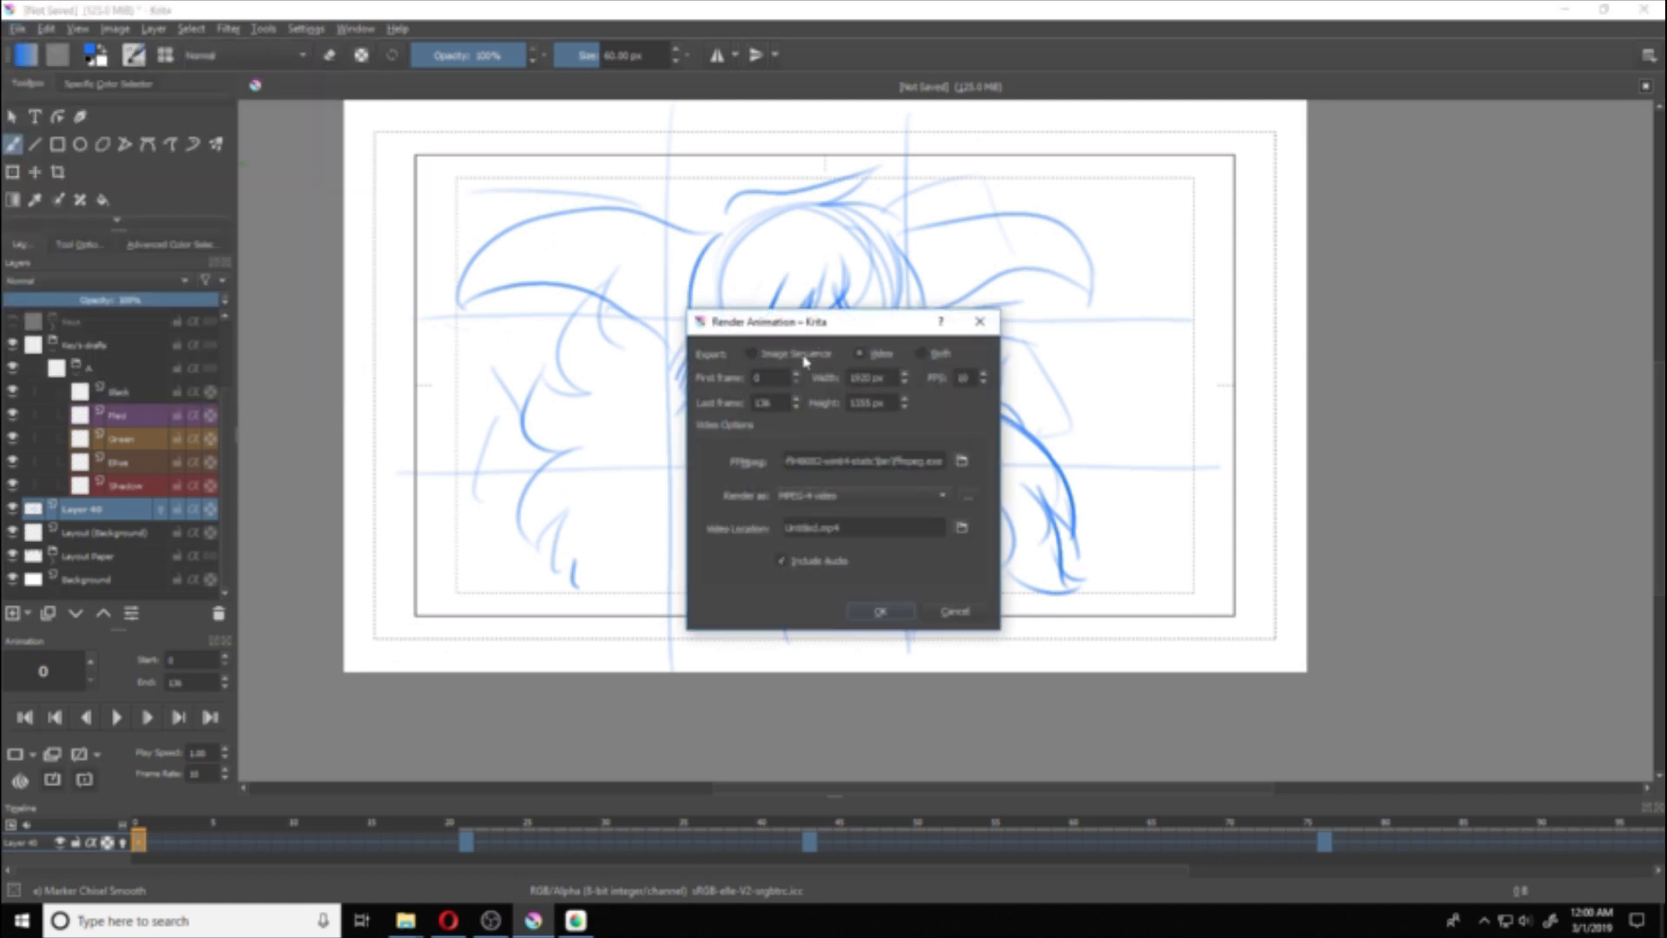
left_click(807, 353)
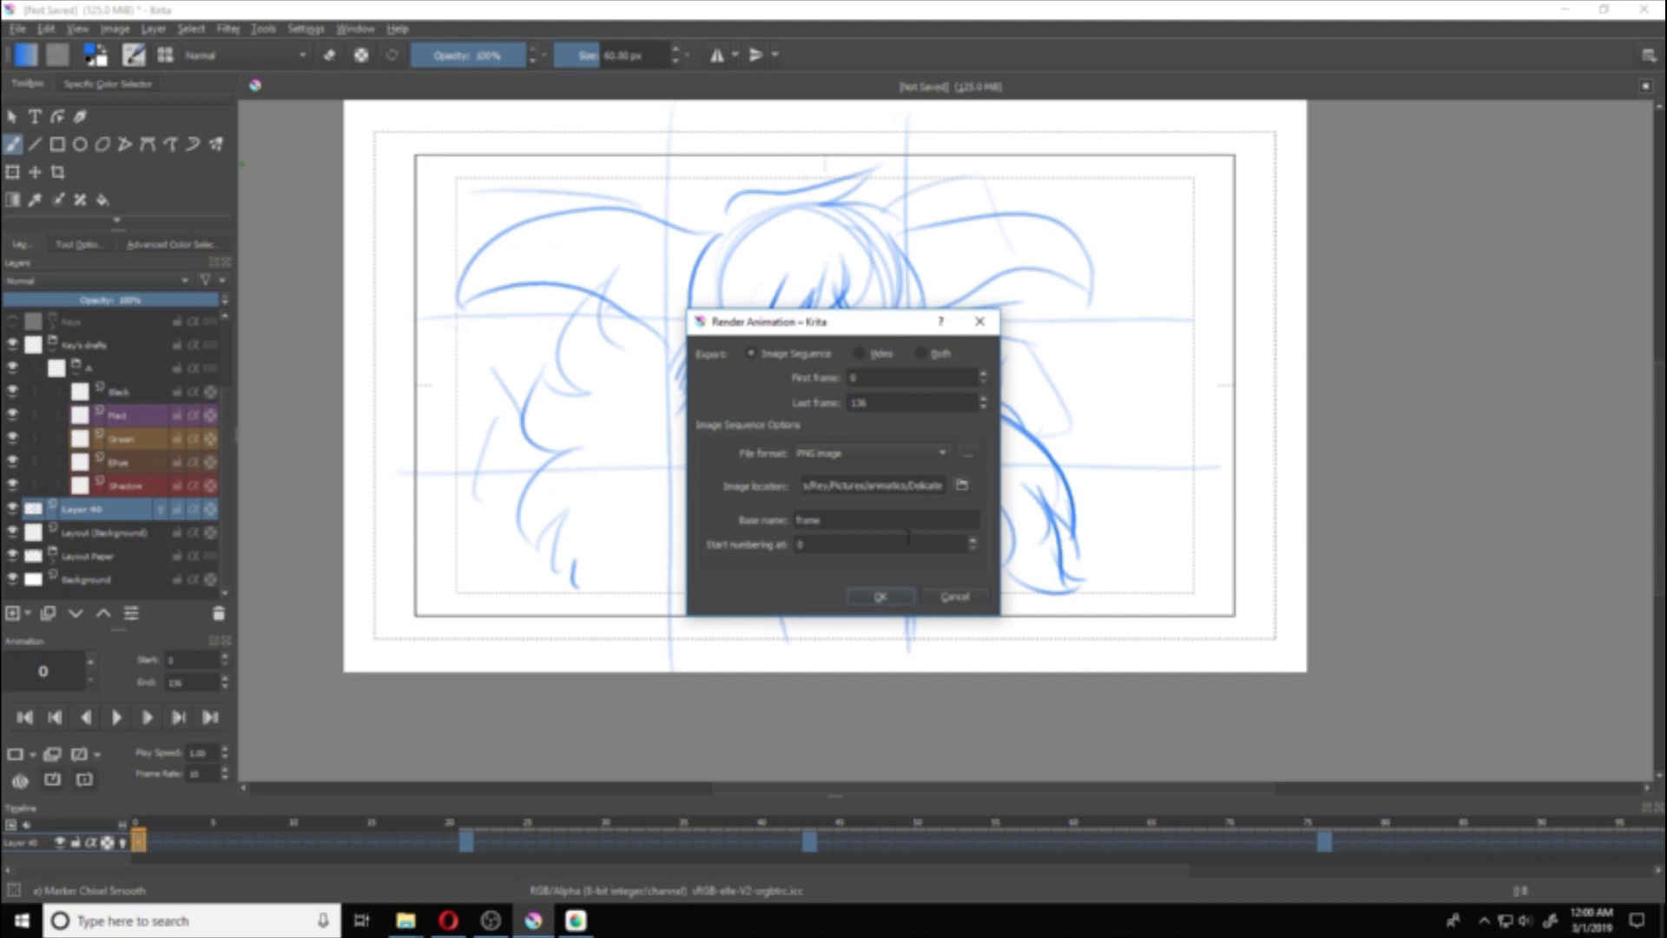
left_click(968, 596)
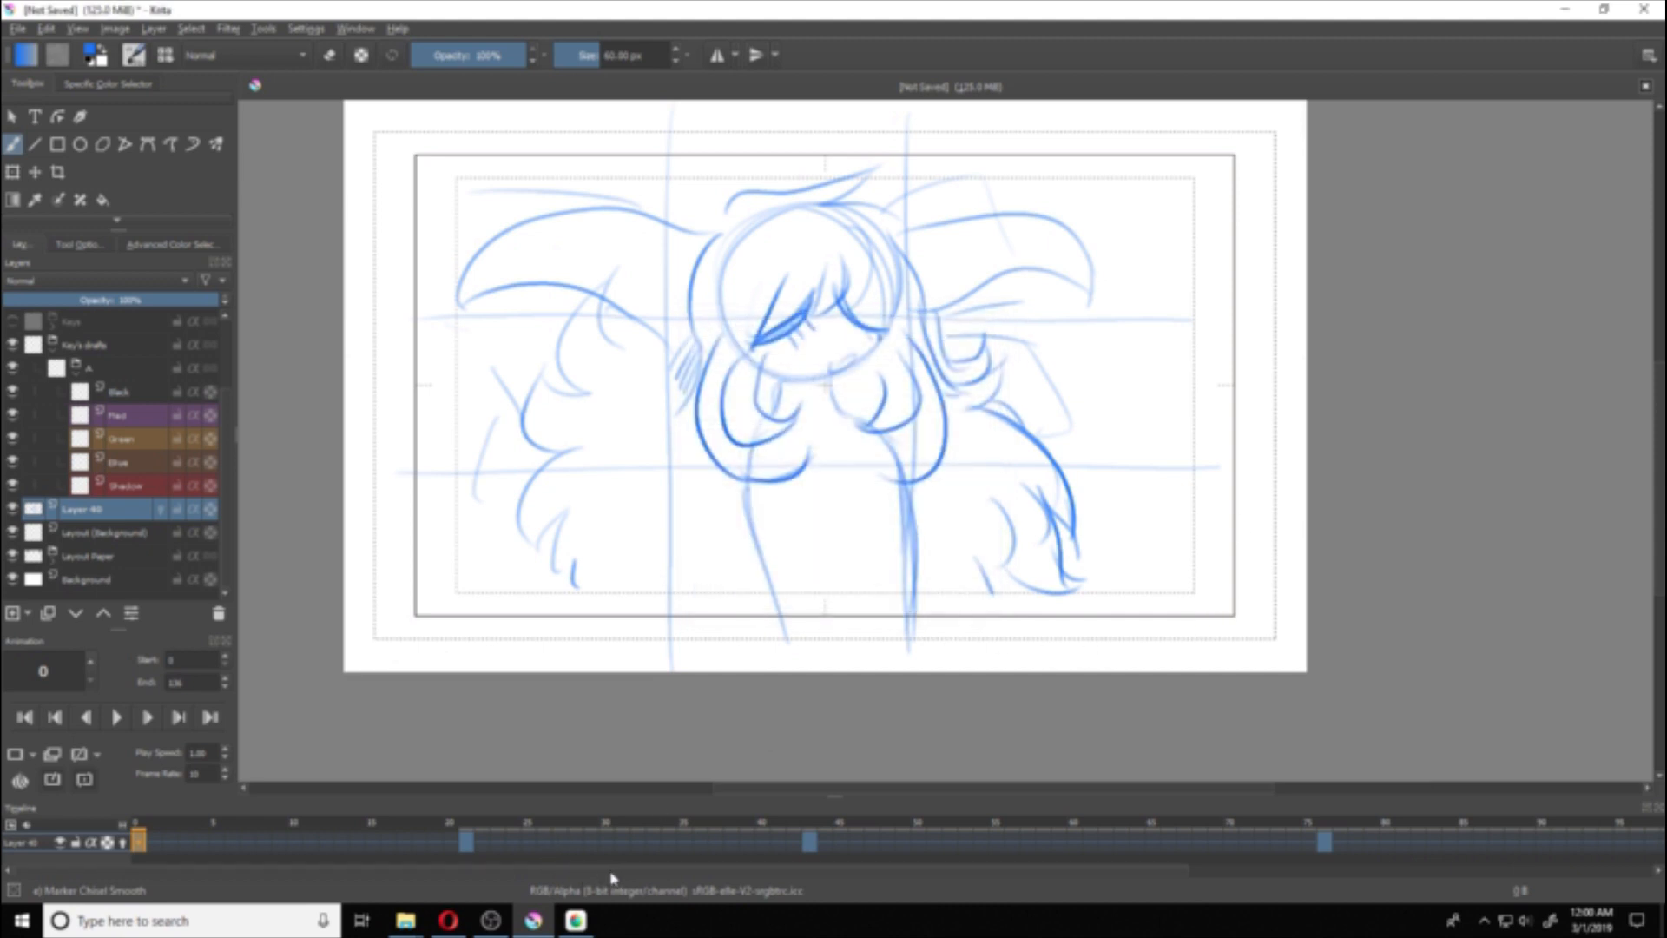
Step: Move the keyframes at frames 21 and 43 to frames 1 and 2, directly after the frame 0 drawing
scroll(1011, 873, "right", 1)
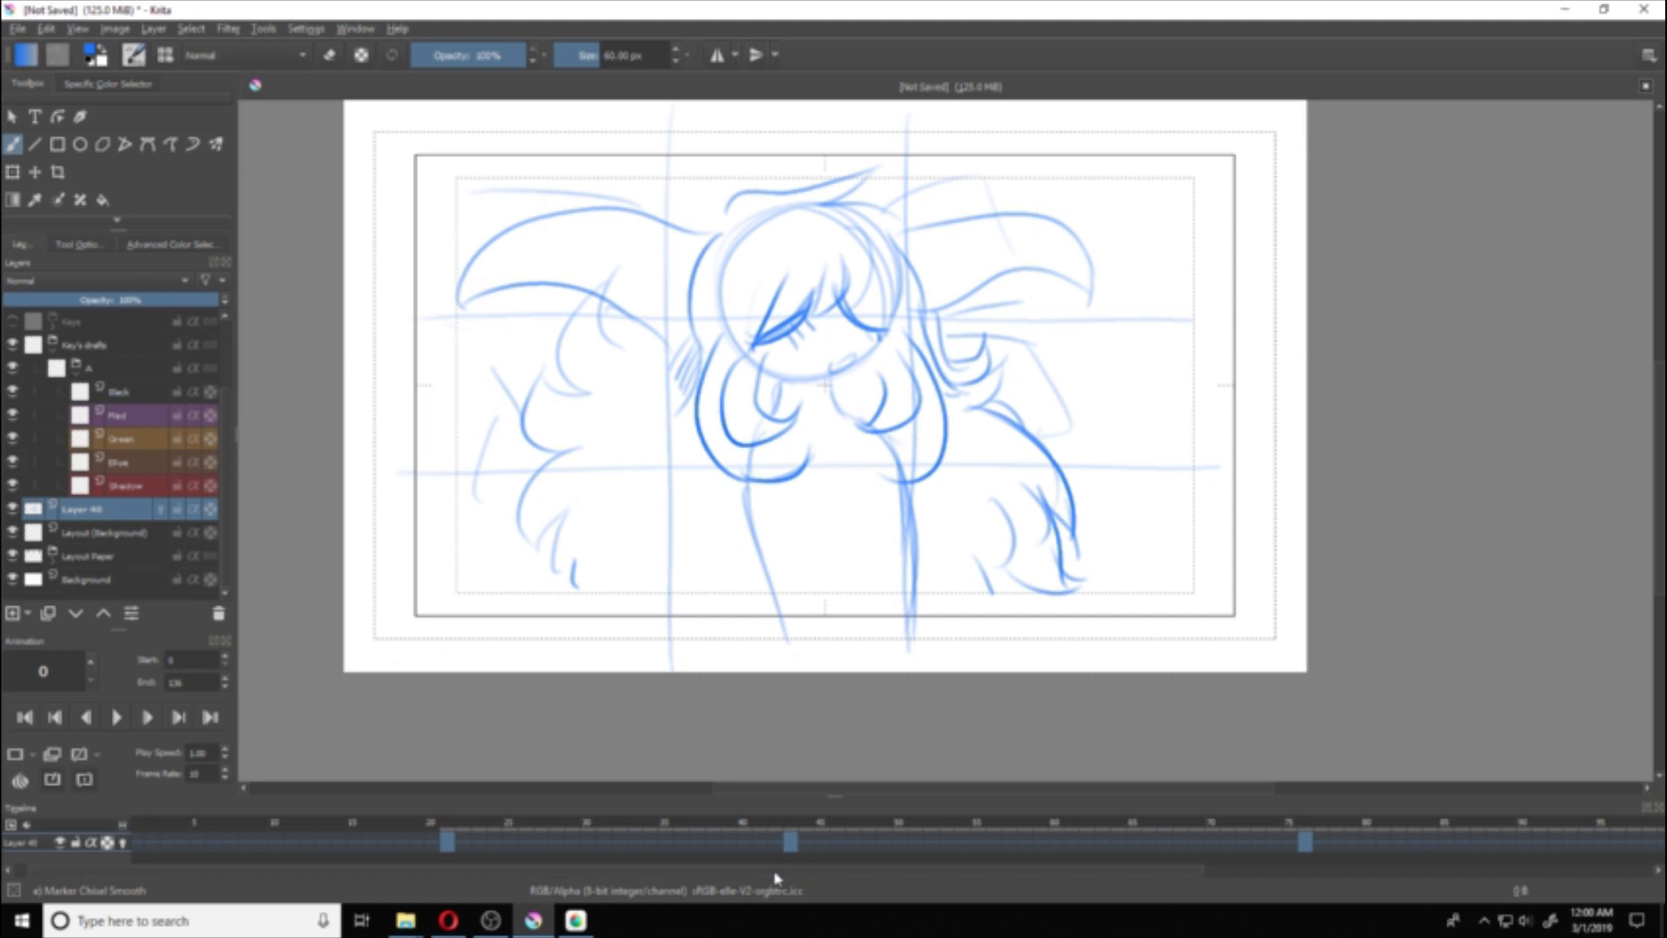
scroll(721, 875, "left", 1)
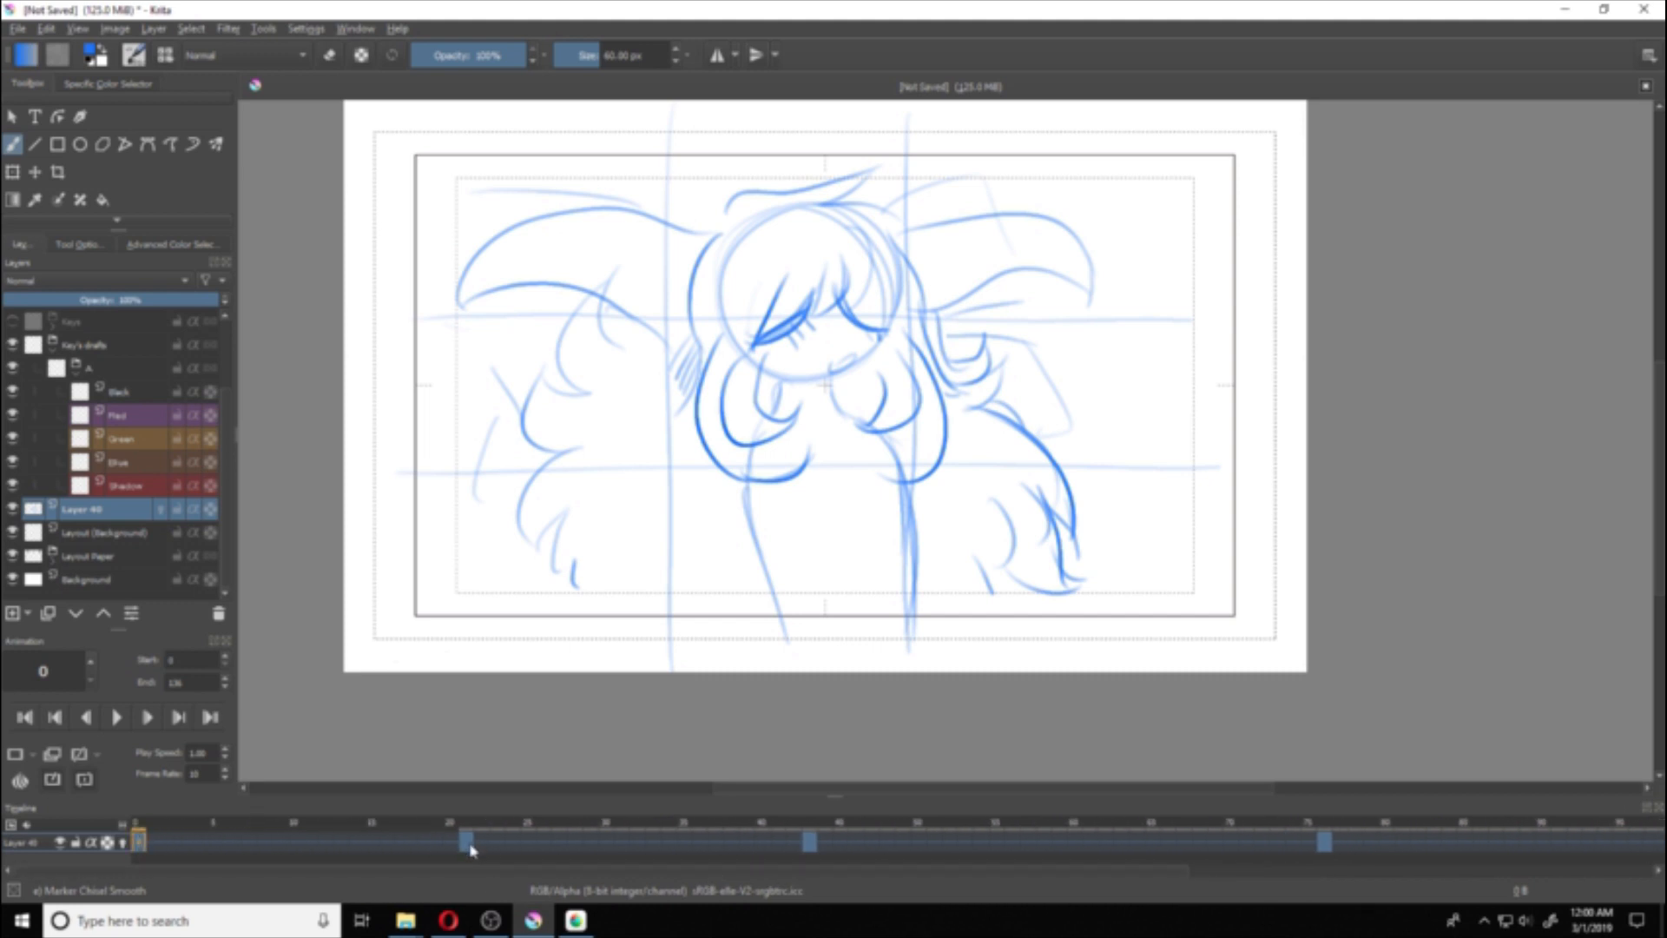
mouse_move(468, 844)
left_mouse_down()
mouse_move(148, 840)
mouse_move(460, 837)
left_mouse_up()
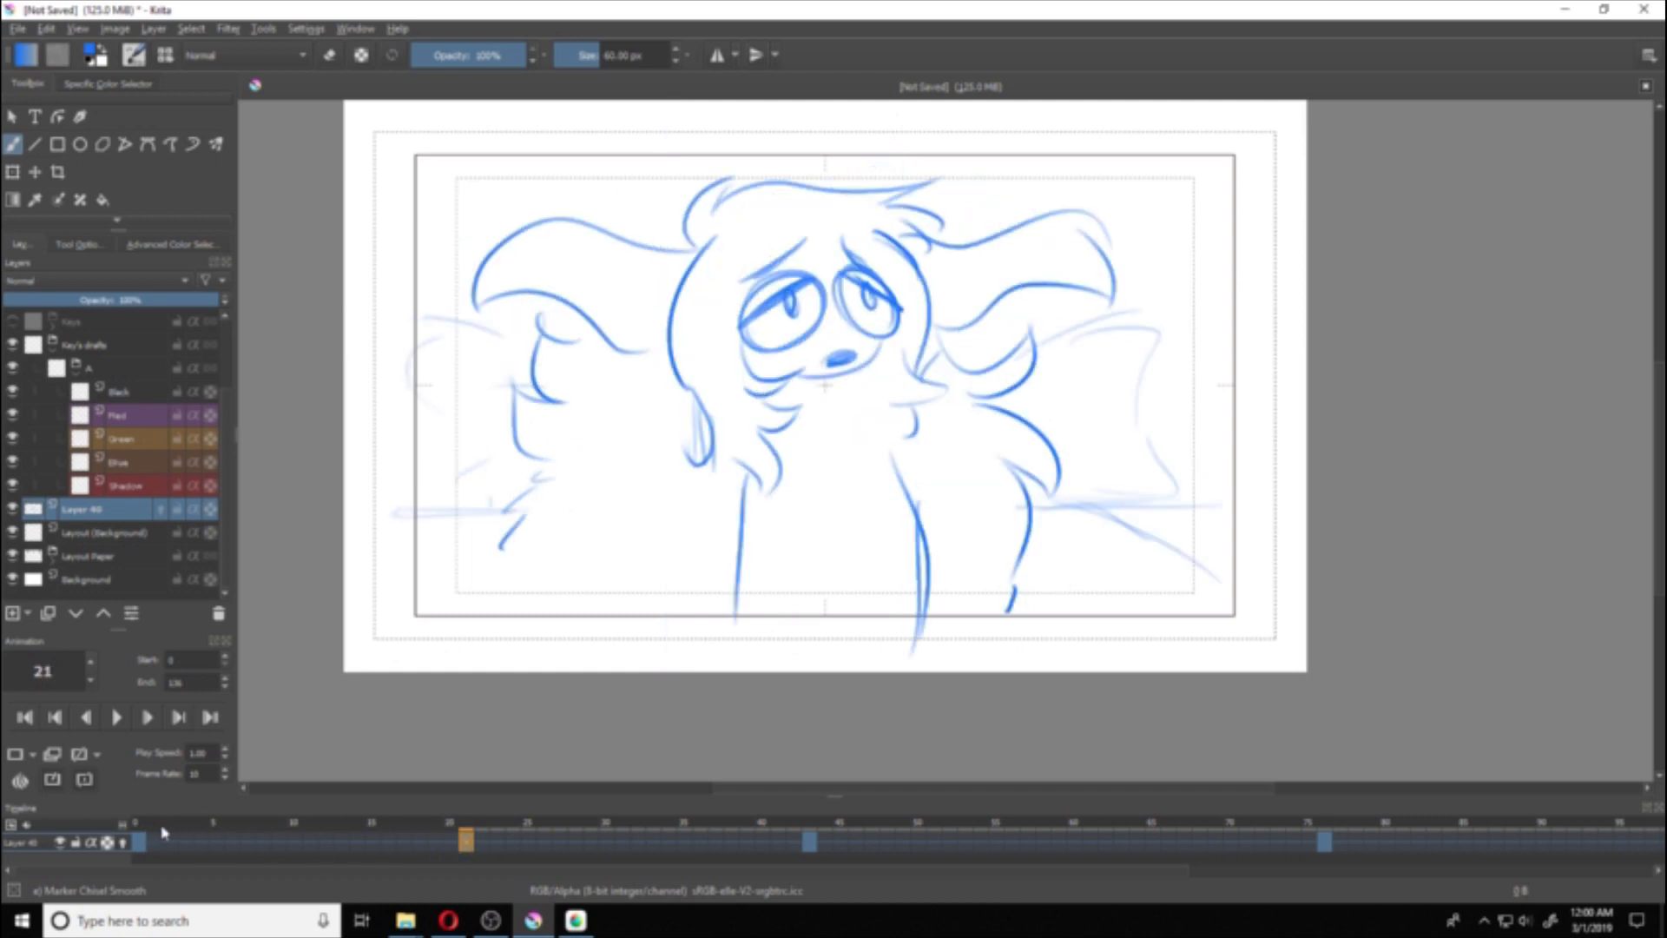
left_click(139, 839)
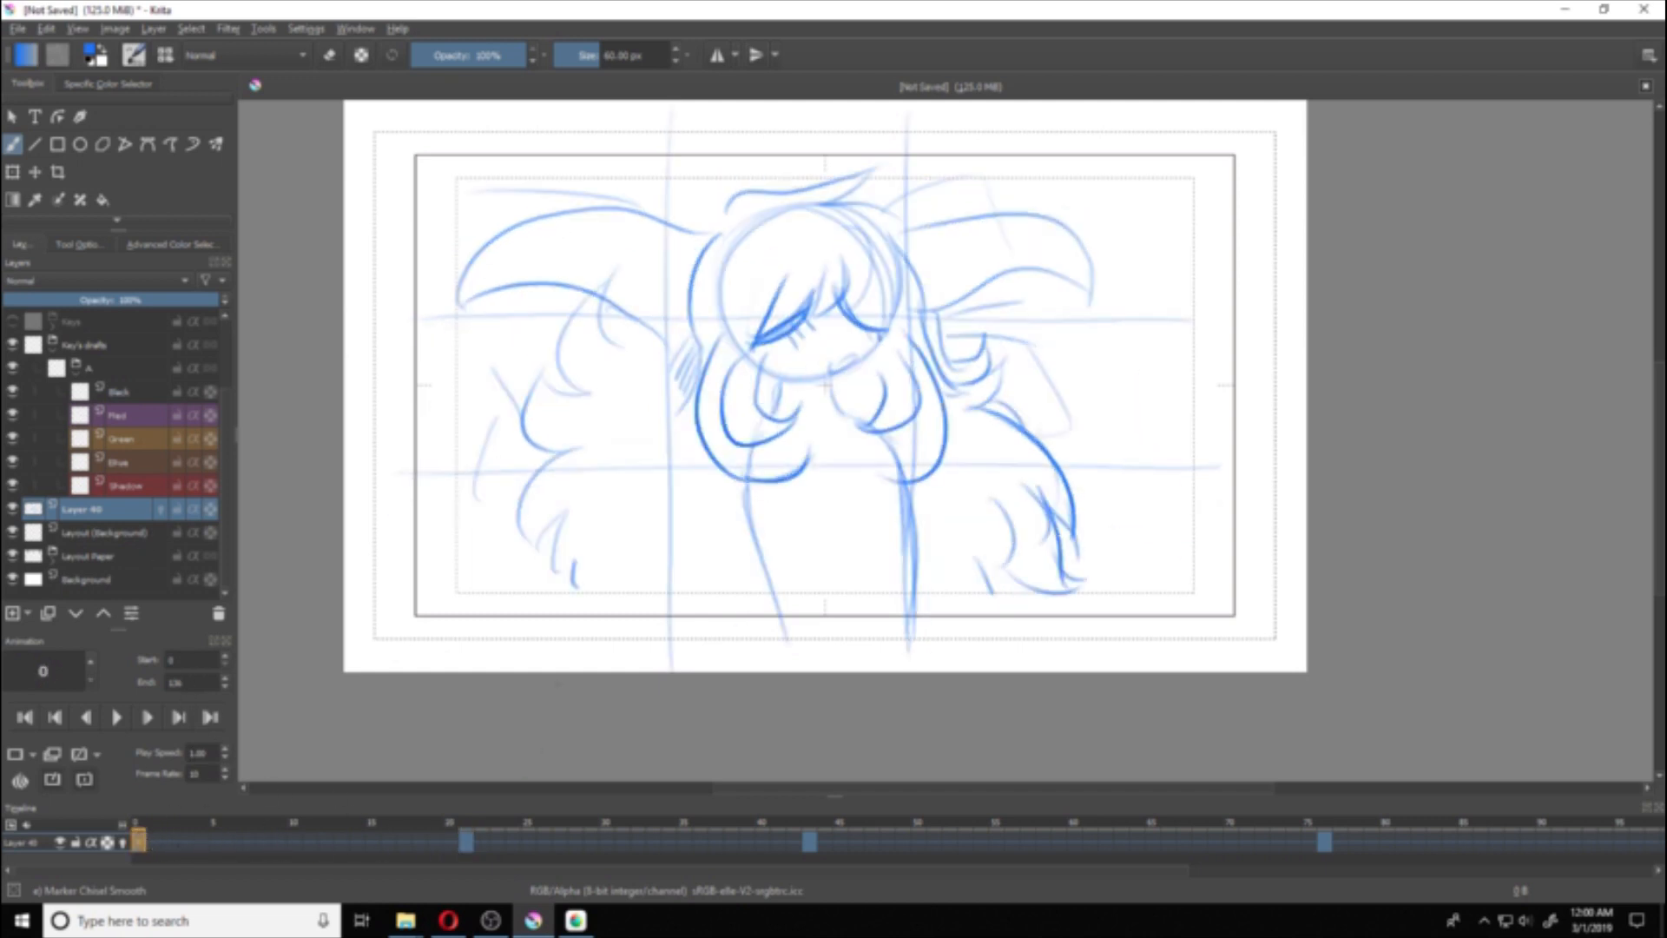
left_click_drag(467, 847, 156, 845)
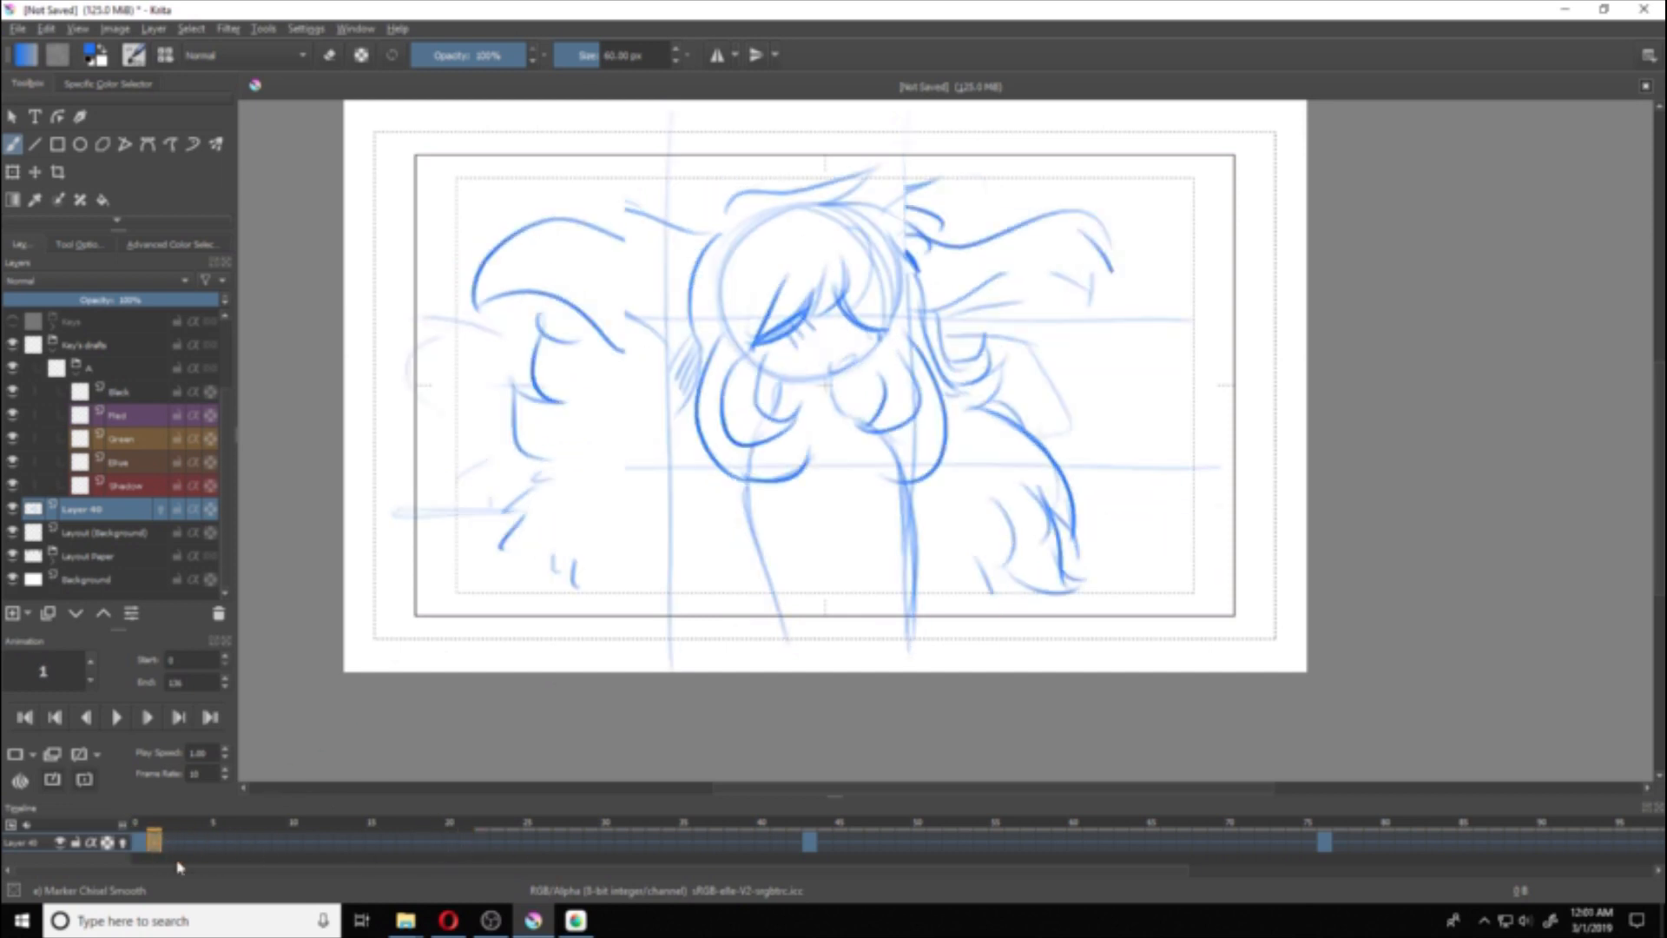
left_click_drag(810, 846, 169, 842)
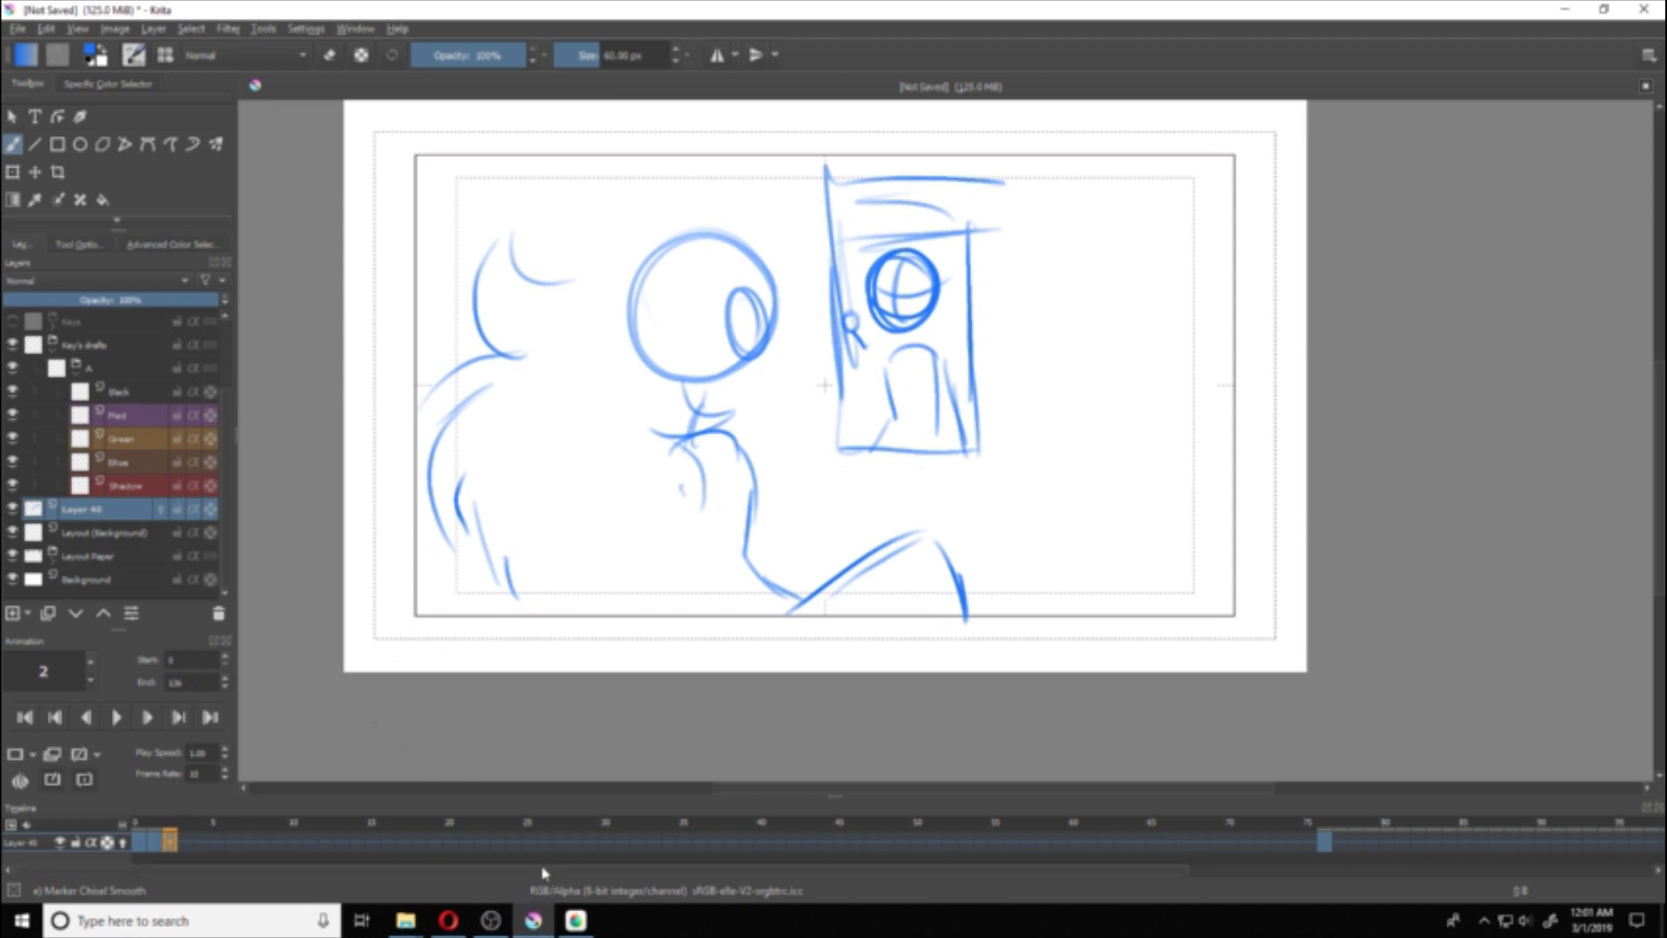
Step: Move the two remaining keyframes to frames 3 and 4, ending with the "+ blink + smile" drawing
left_click_drag(545, 871, 794, 880)
mouse_move(1009, 841)
left_mouse_down()
mouse_move(271, 811)
mouse_move(143, 842)
mouse_move(440, 843)
mouse_move(160, 844)
mouse_move(228, 876)
mouse_move(862, 862)
left_mouse_up()
left_click(1220, 840)
mouse_move(1219, 840)
left_mouse_down()
mouse_move(253, 821)
mouse_move(158, 852)
left_mouse_up()
left_click_drag(612, 870, 178, 868)
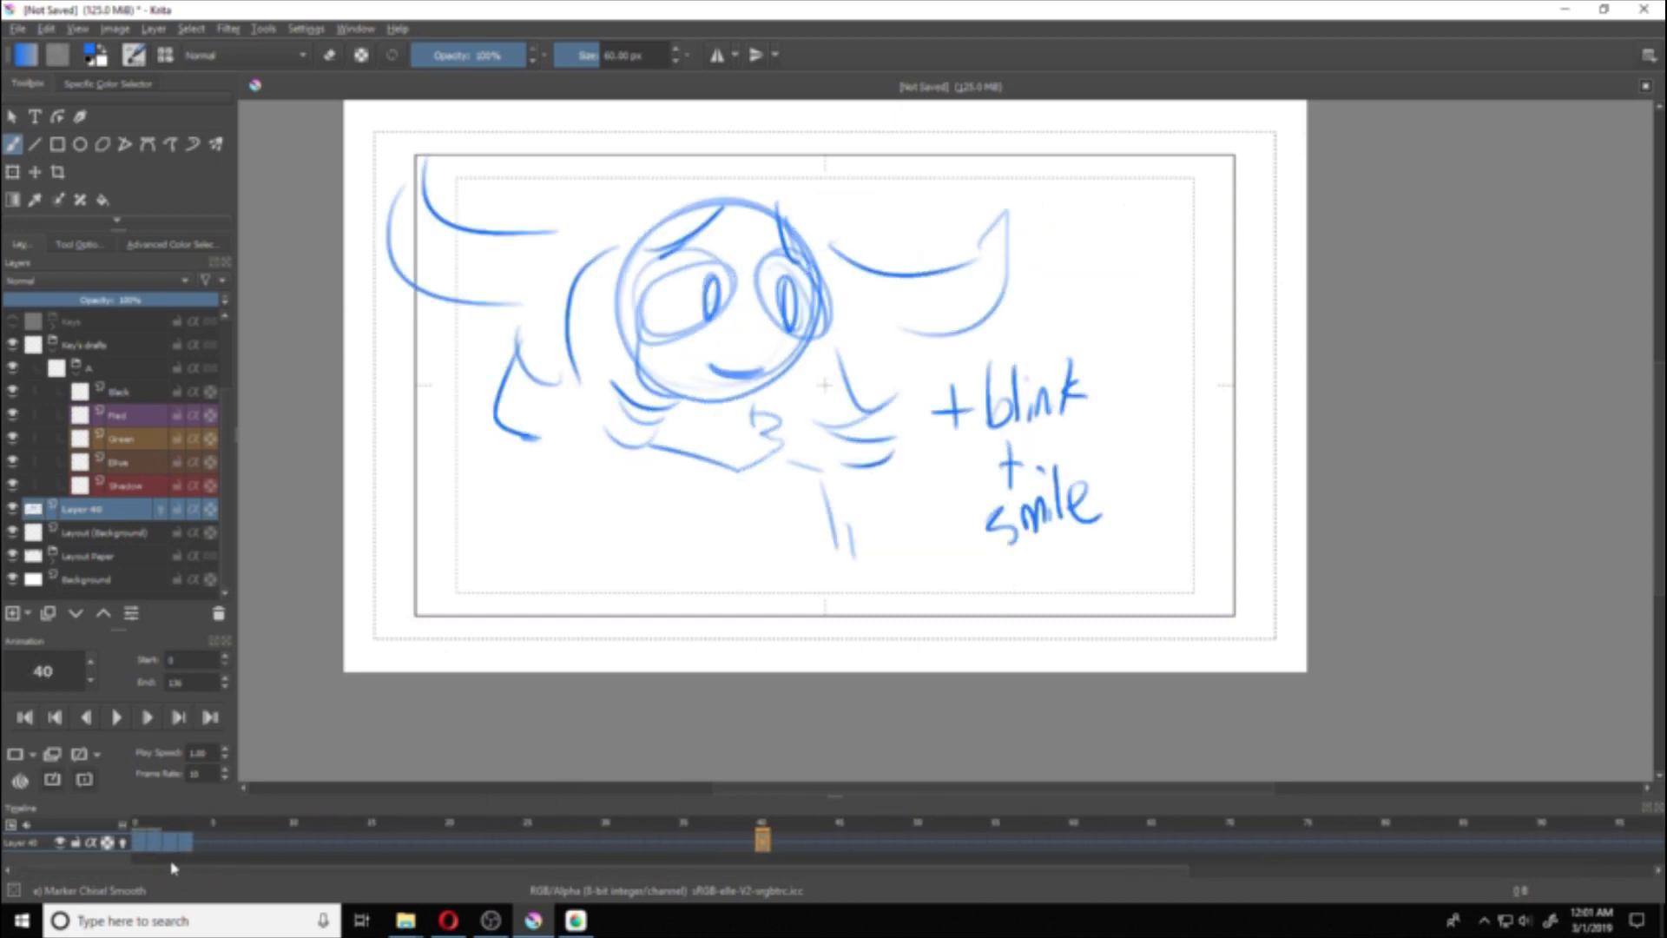
mouse_move(762, 842)
left_mouse_down()
mouse_move(209, 846)
mouse_move(120, 829)
mouse_move(201, 834)
left_mouse_up()
Step: Set the animation's end frame to 4 and render frames 0 to 4 as a PNG image sequence with the base name "frame"
left_click_drag(192, 683, 151, 727)
type("4")
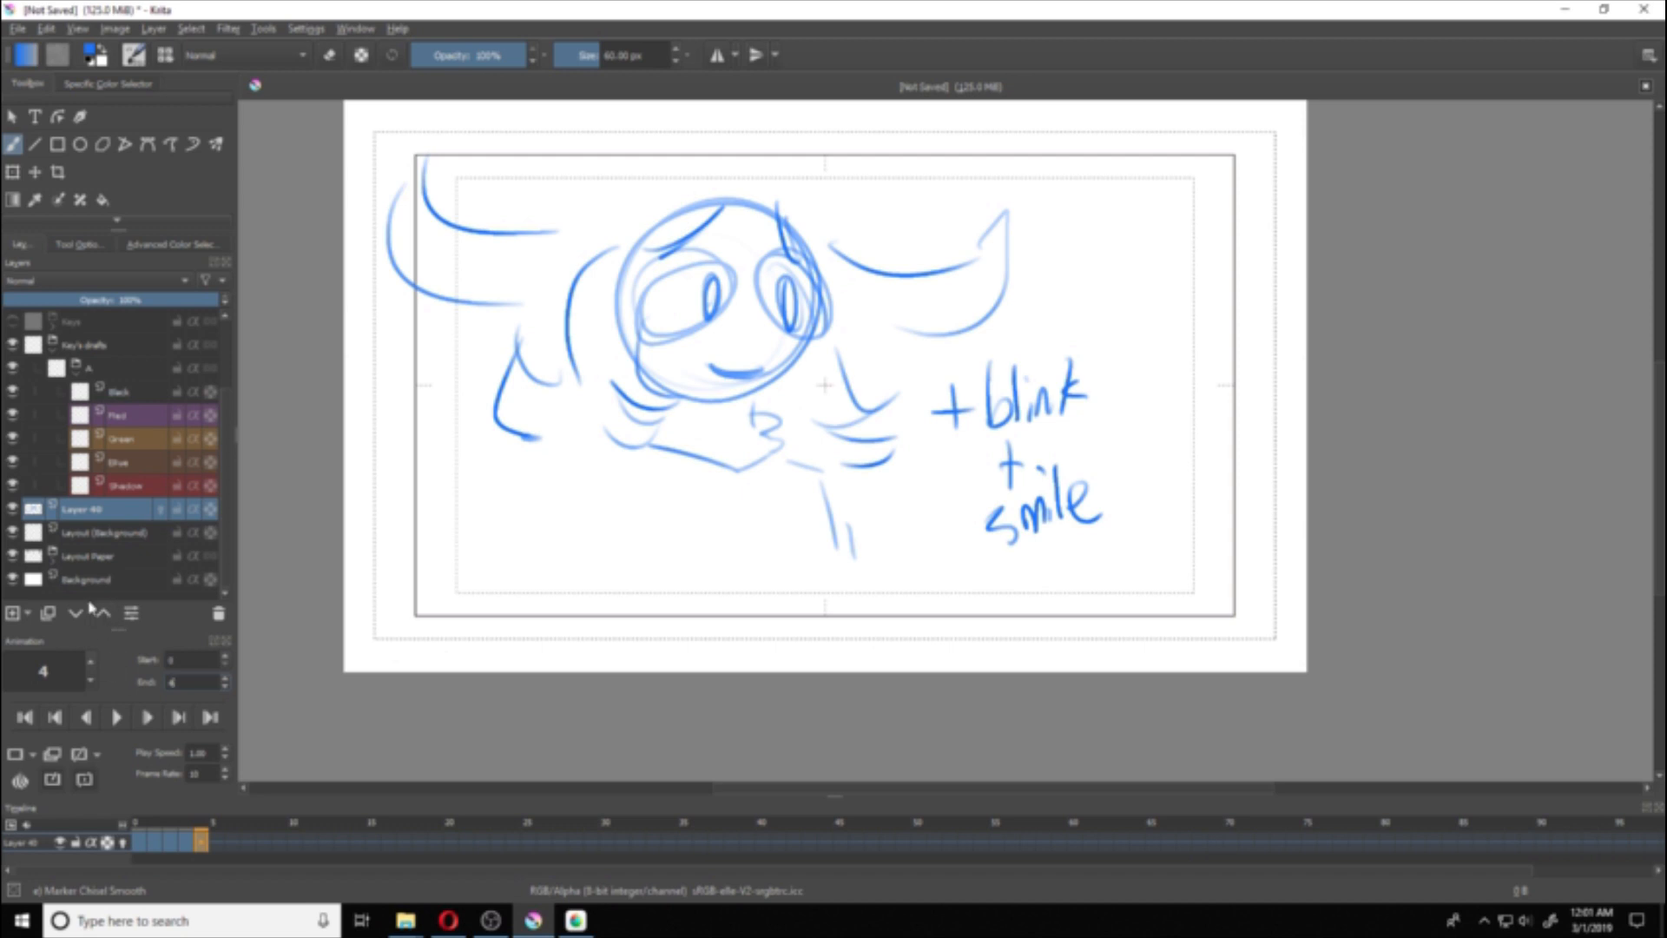
left_click(19, 32)
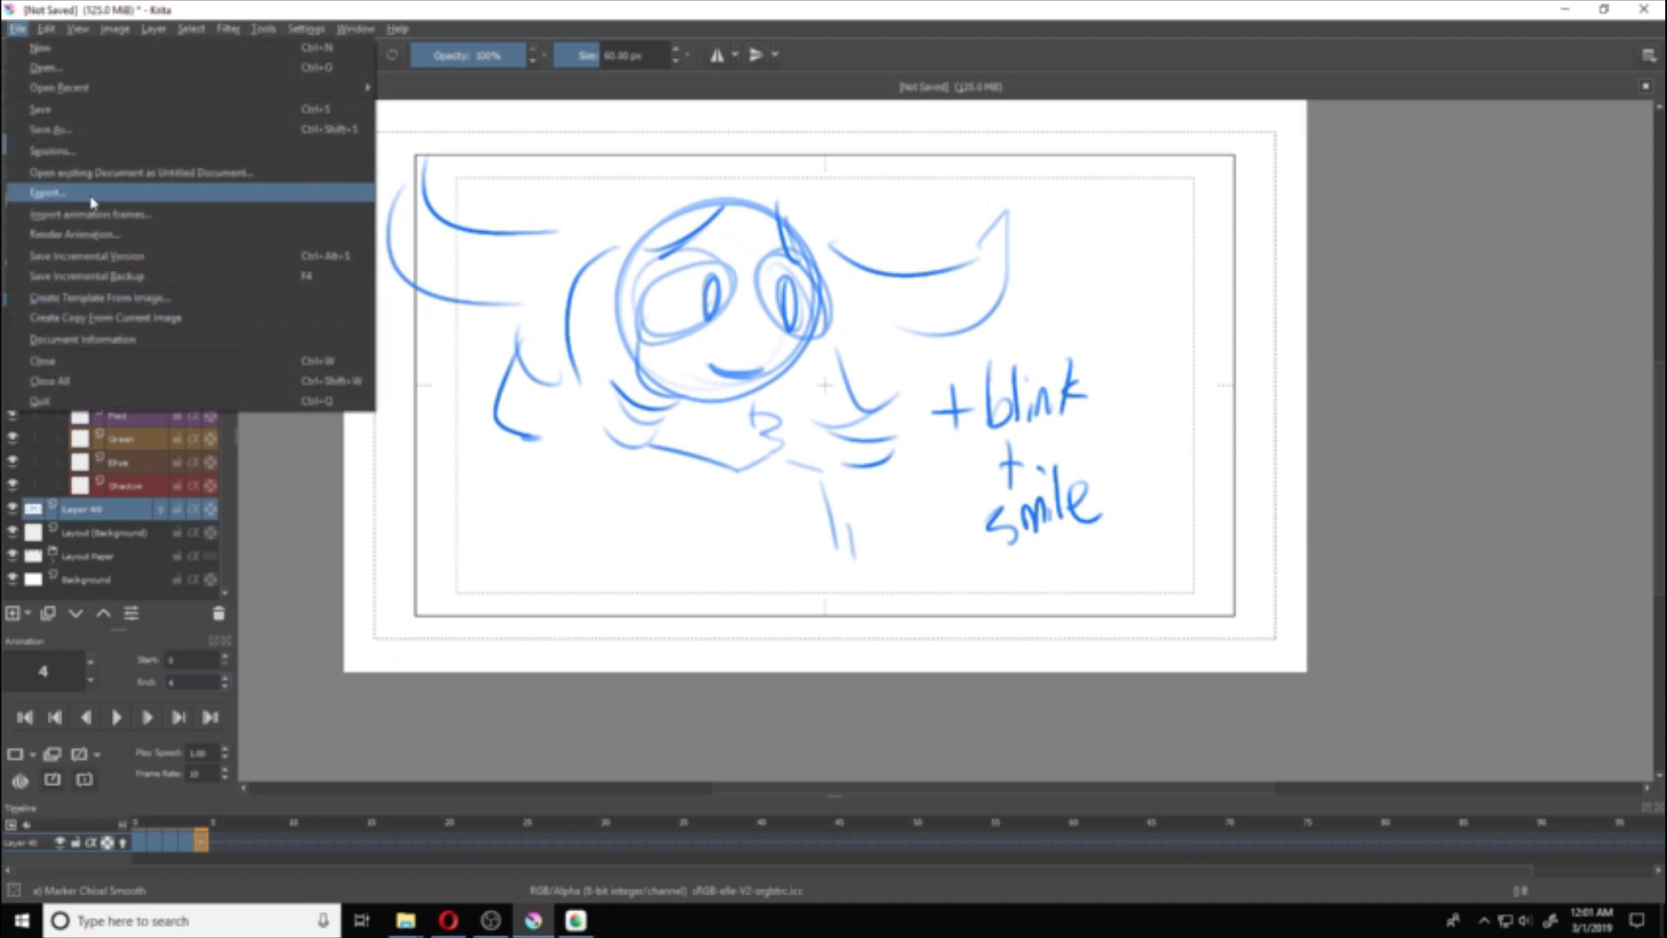
left_click(93, 242)
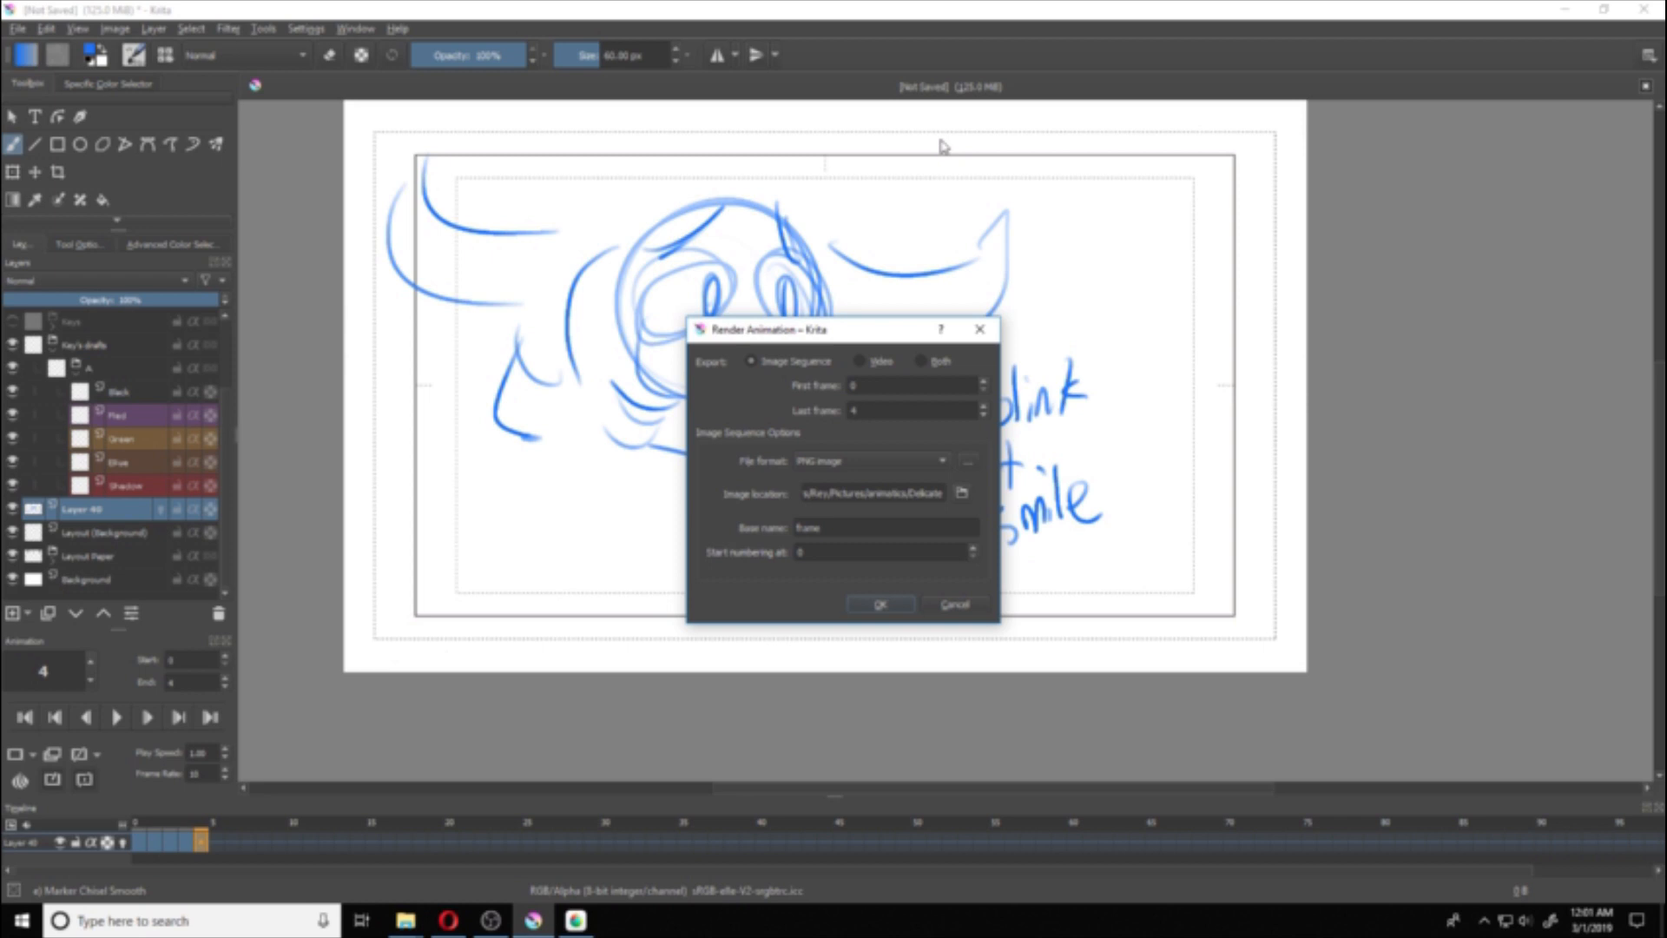
left_click(963, 611)
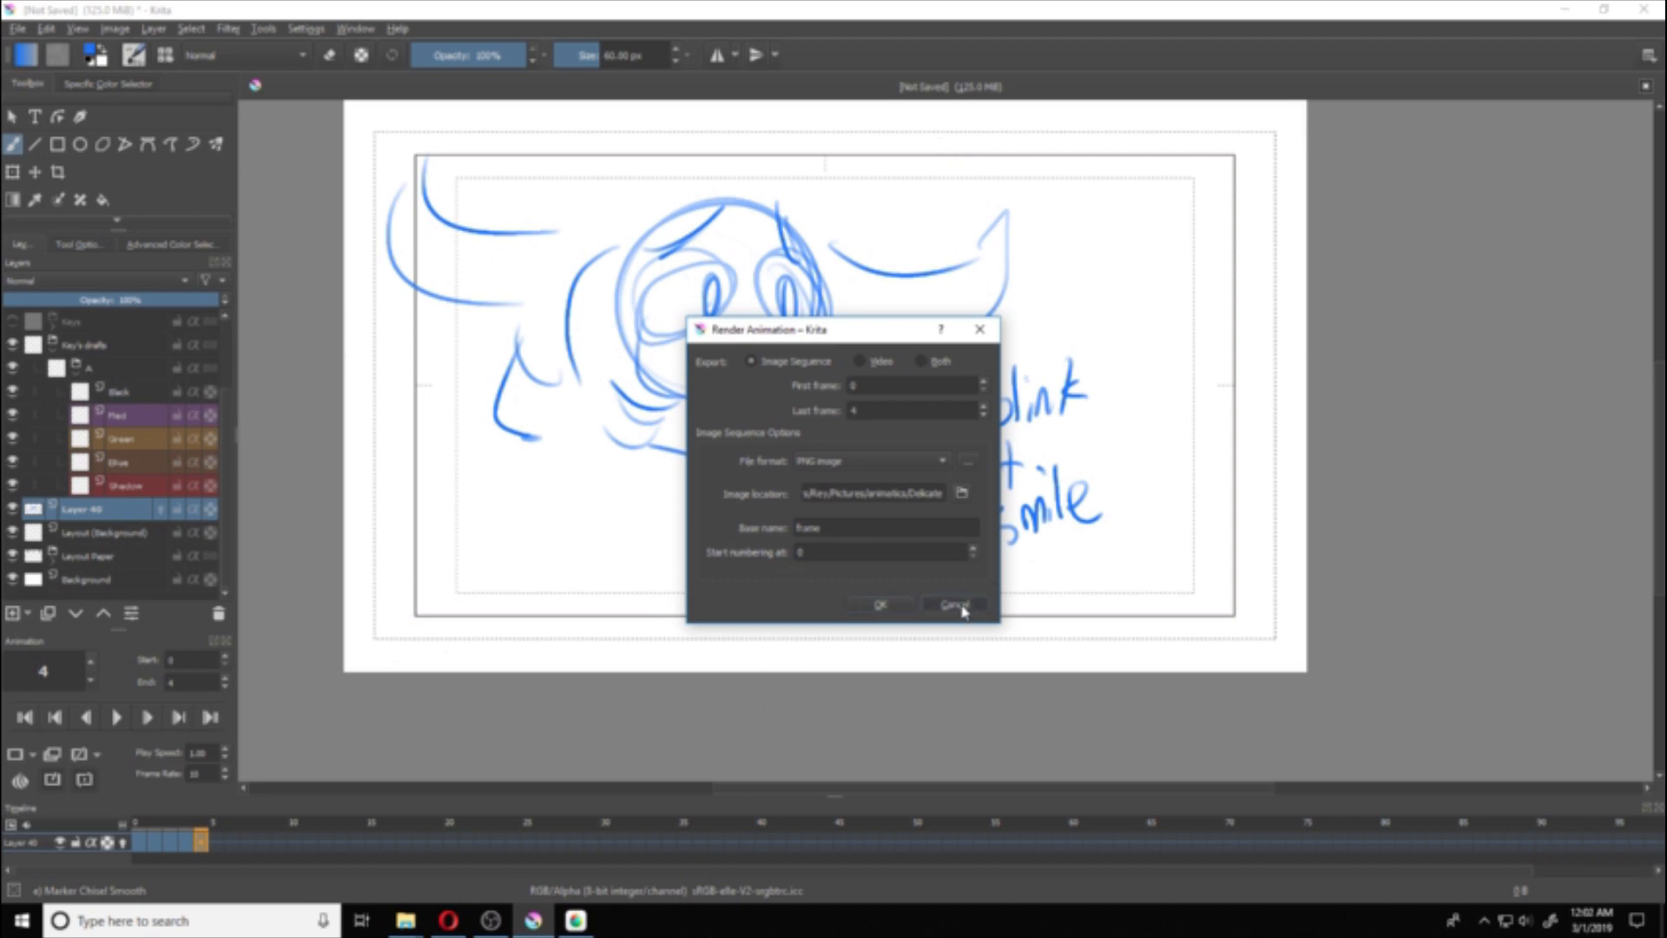
left_click(892, 611)
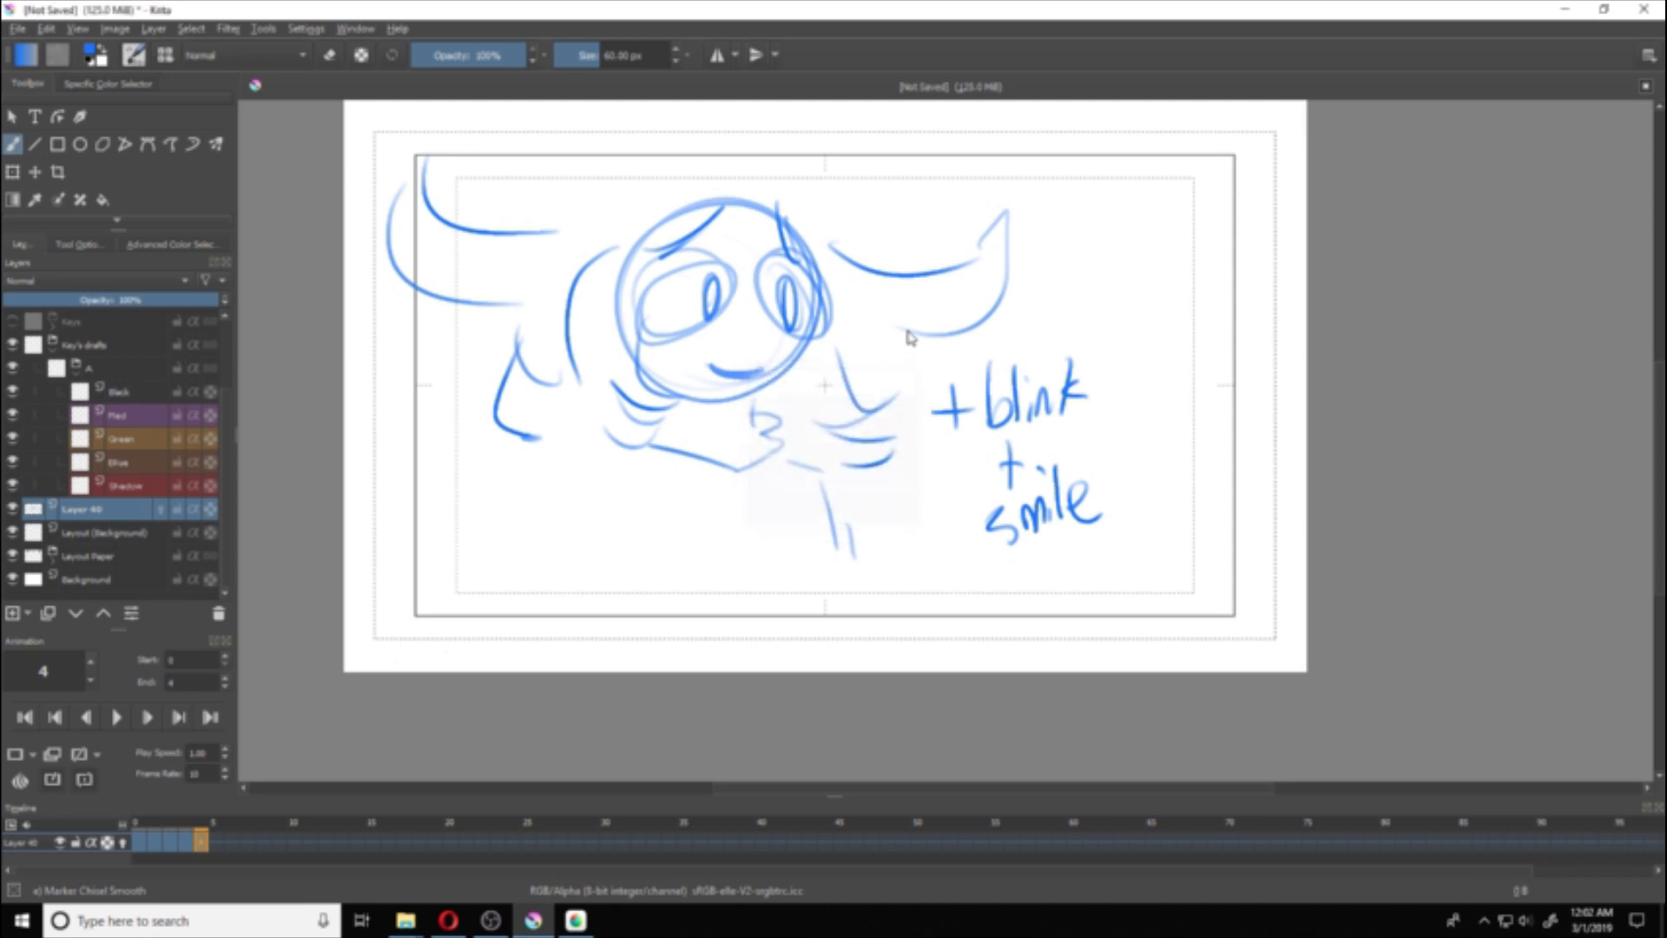
Step: Switch to MediBang Paint Pro and open the rendered image frame0000.png from the Delicate folder
left_click(575, 922)
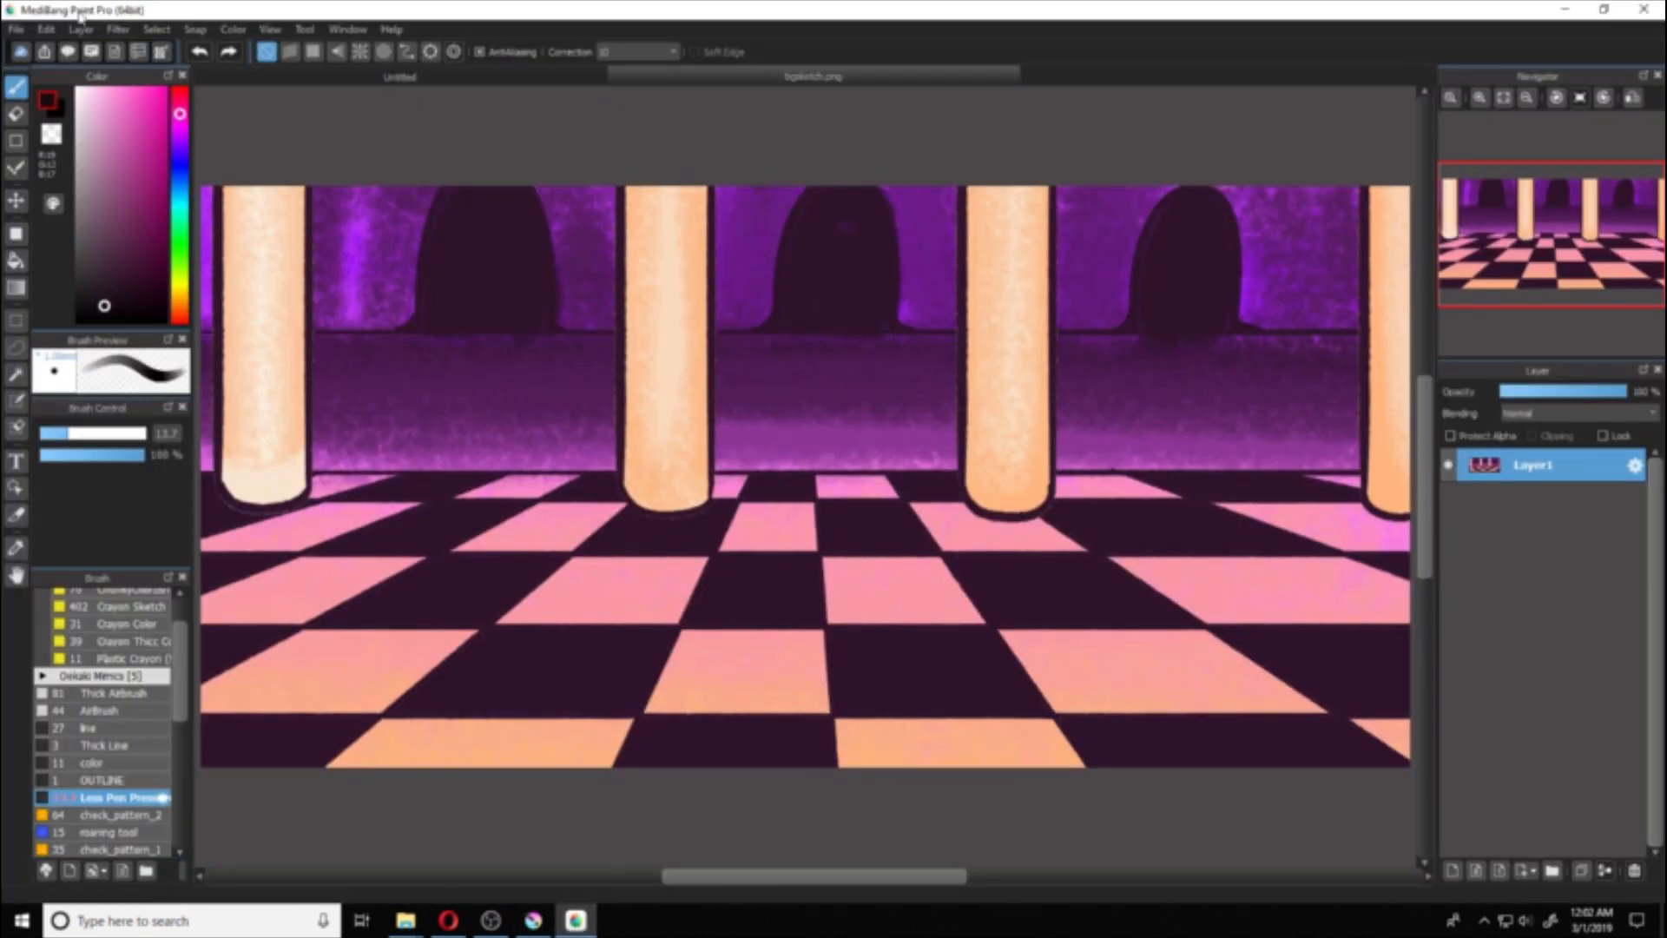
left_click(16, 31)
left_click(80, 147)
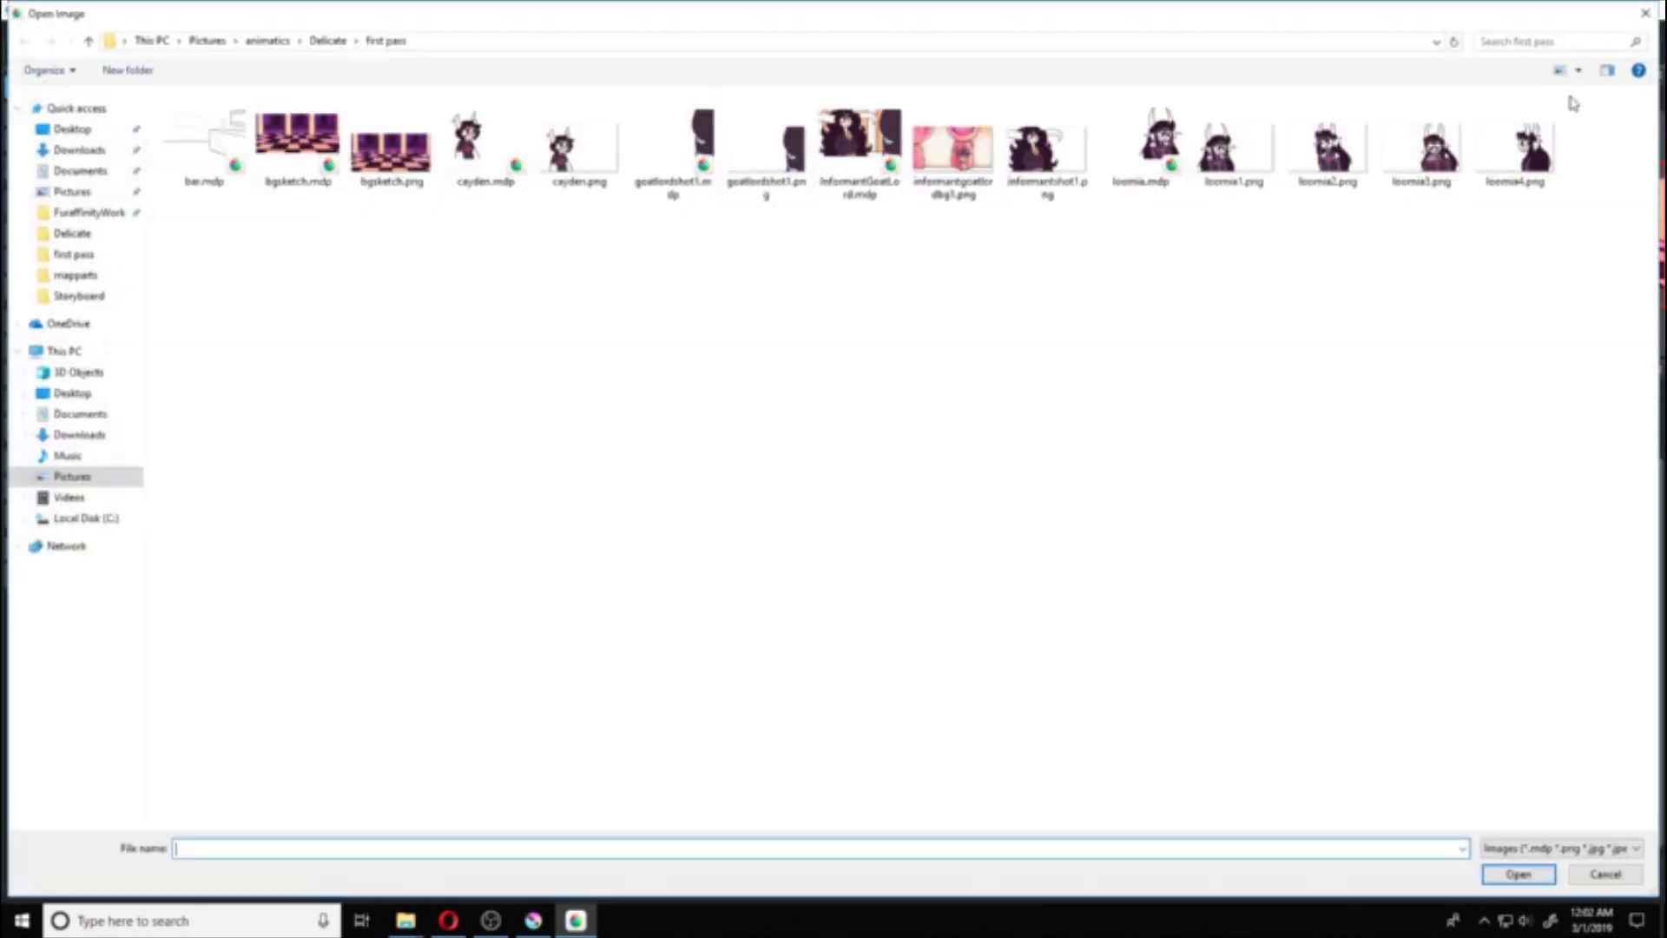
left_click(328, 42)
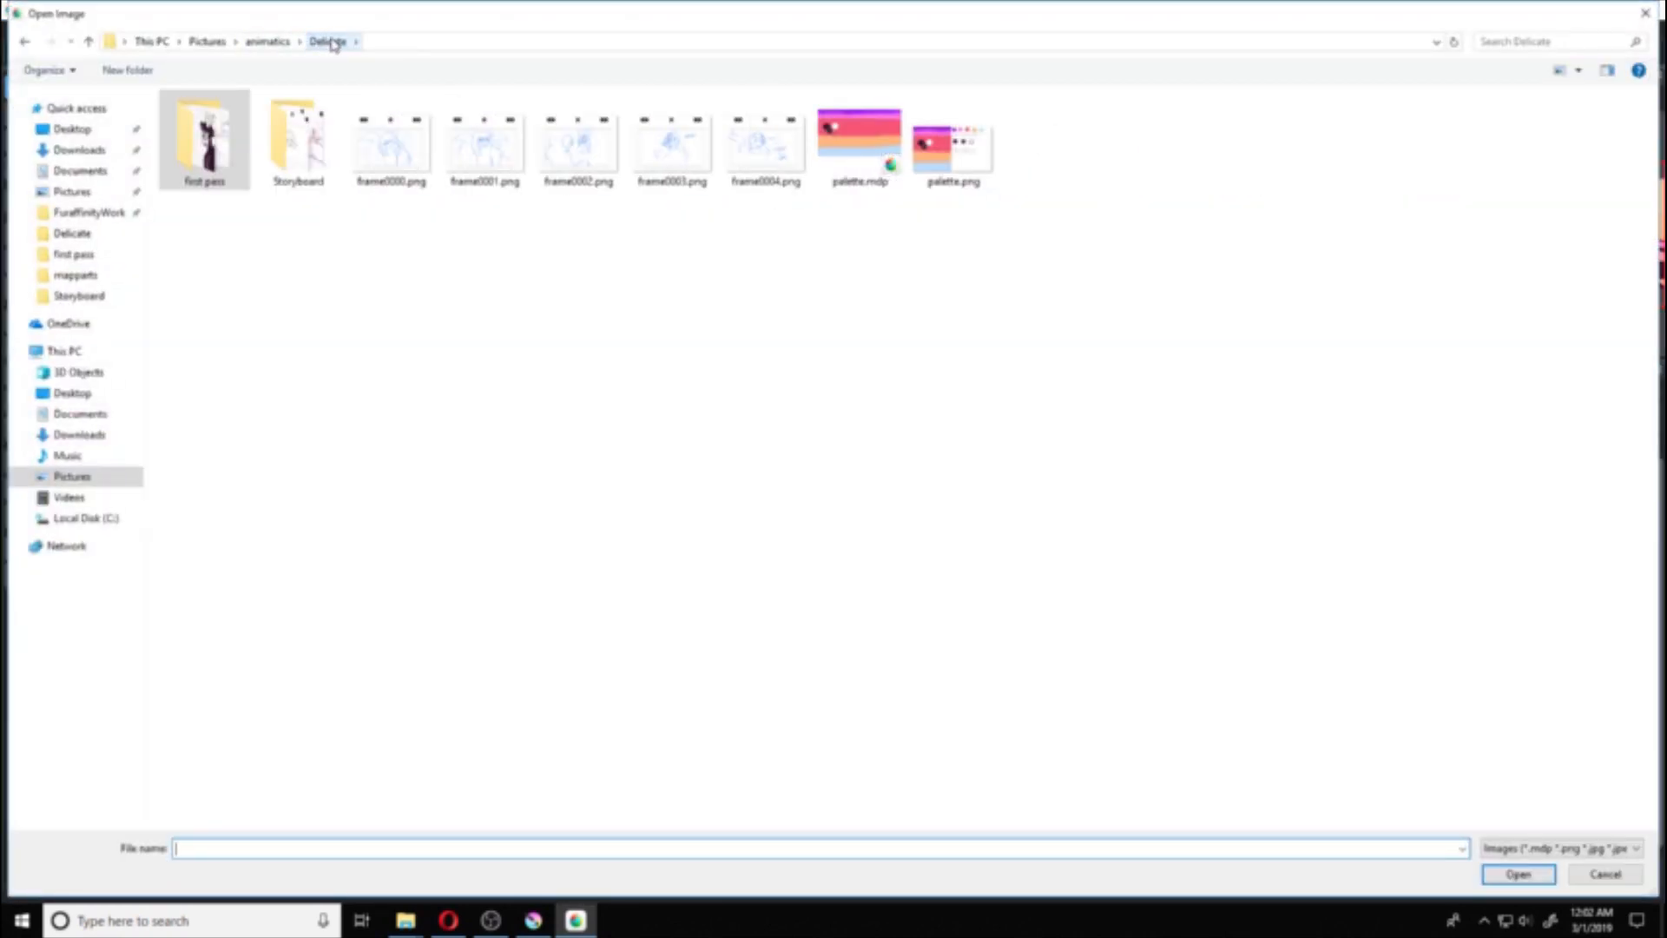
double_click(410, 161)
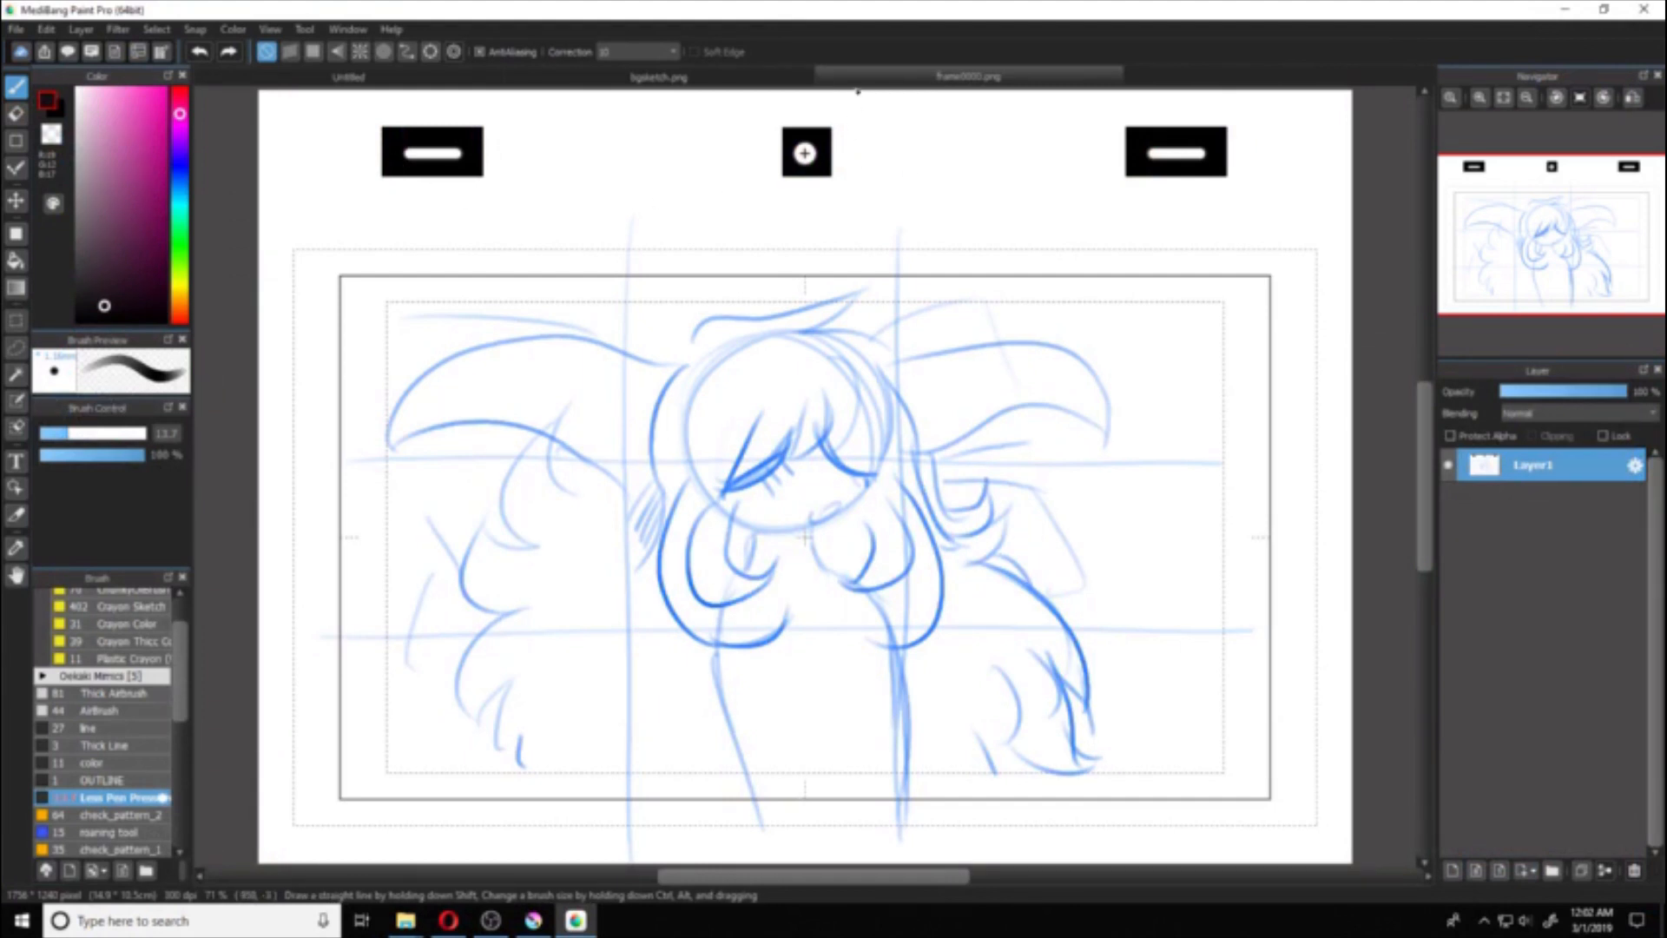
mouse_move(781, 400)
left_mouse_down()
mouse_move(770, 387)
mouse_move(716, 443)
left_mouse_up()
mouse_move(416, 236)
left_mouse_down()
mouse_move(335, 162)
mouse_move(472, 205)
left_mouse_up()
key("ctrl+z")
left_click_drag(269, 298, 331, 242)
left_click_drag(775, 159, 694, 291)
key("ctrl+z")
mouse_move(1189, 305)
left_mouse_down()
mouse_move(1159, 315)
mouse_move(1190, 228)
left_mouse_up()
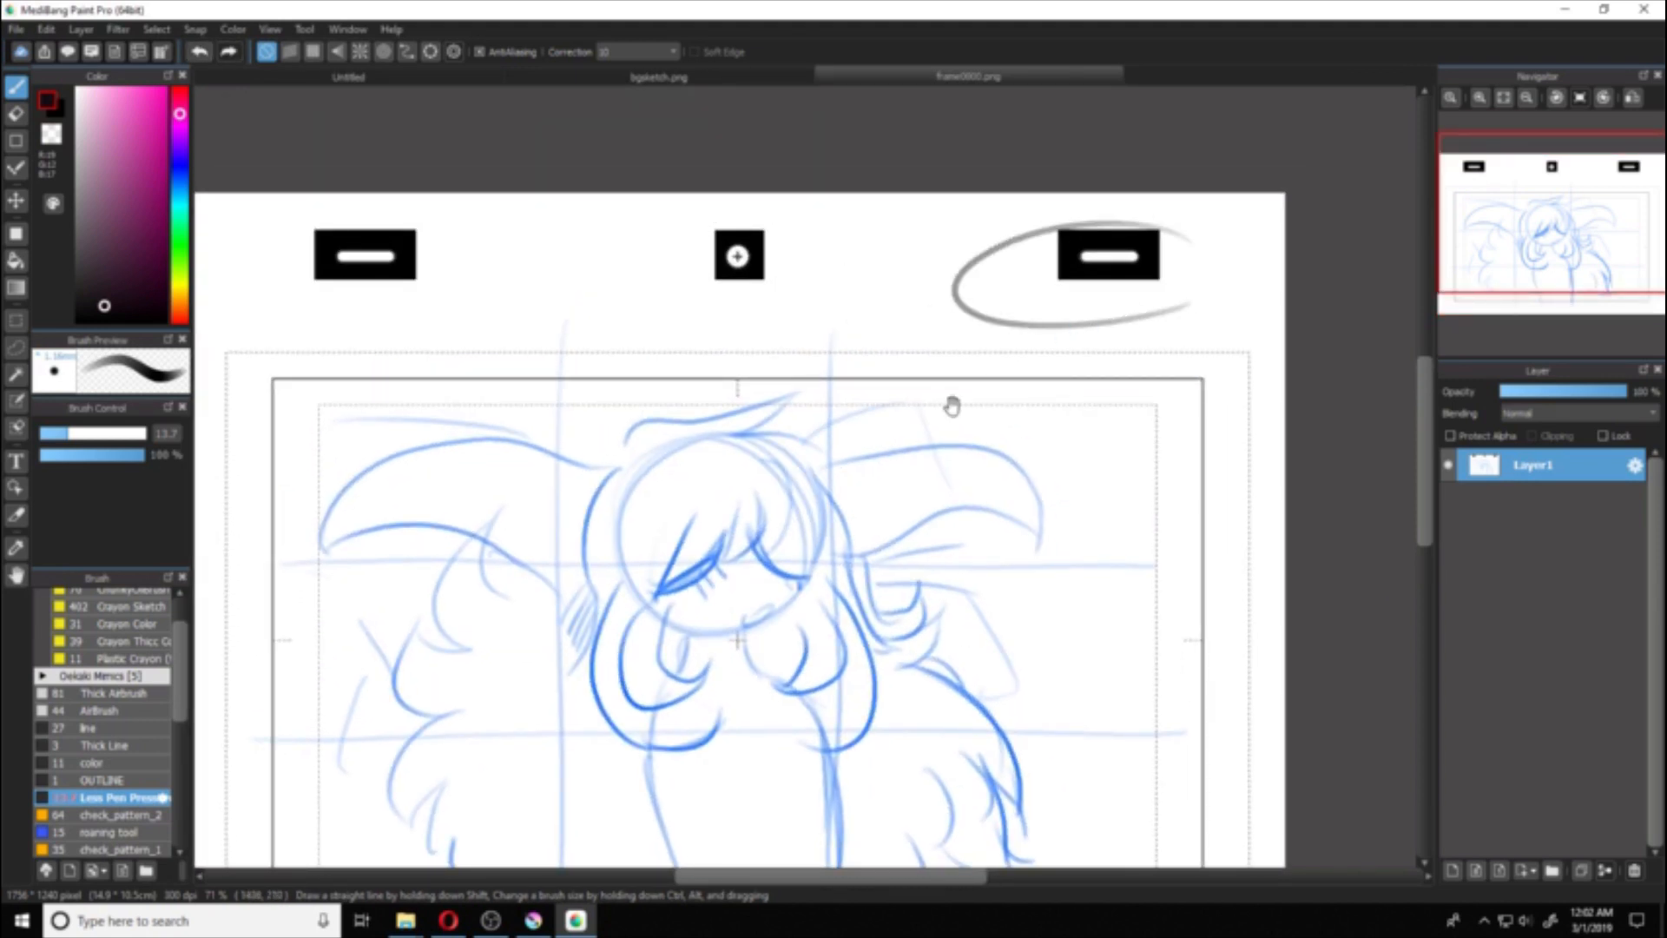
key("ctrl+z")
left_click_drag(614, 476, 626, 377)
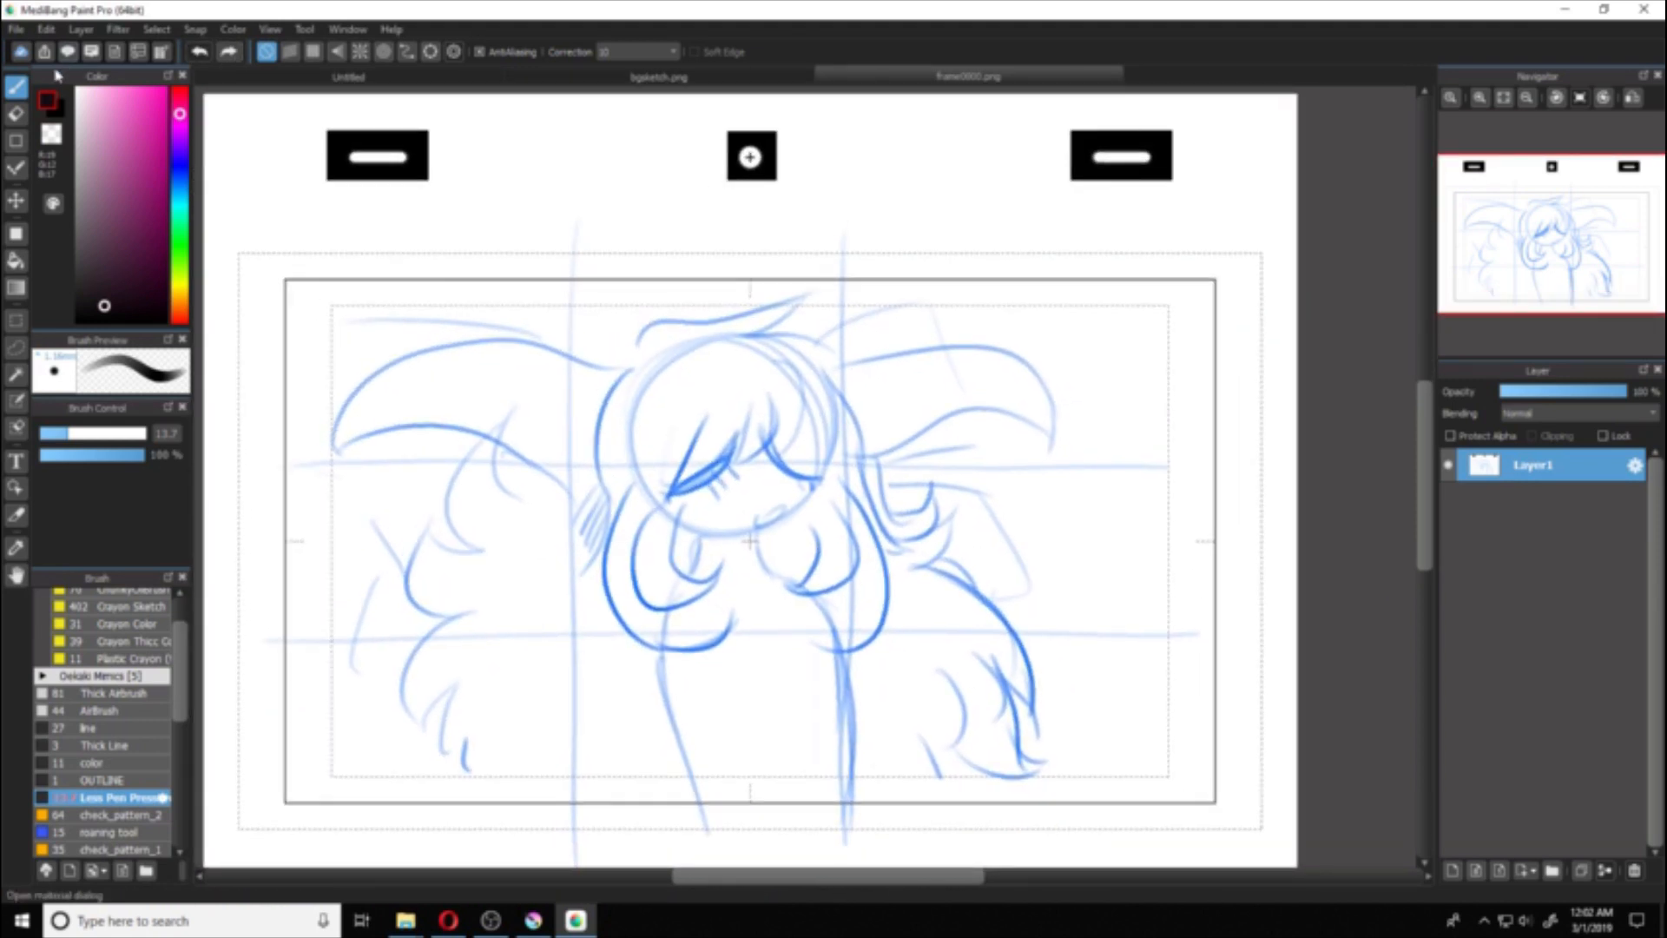
Step: Create a new 1920 × 1080 px canvas at 350 dpi with a transparent background
left_click(16, 28)
left_click(39, 45)
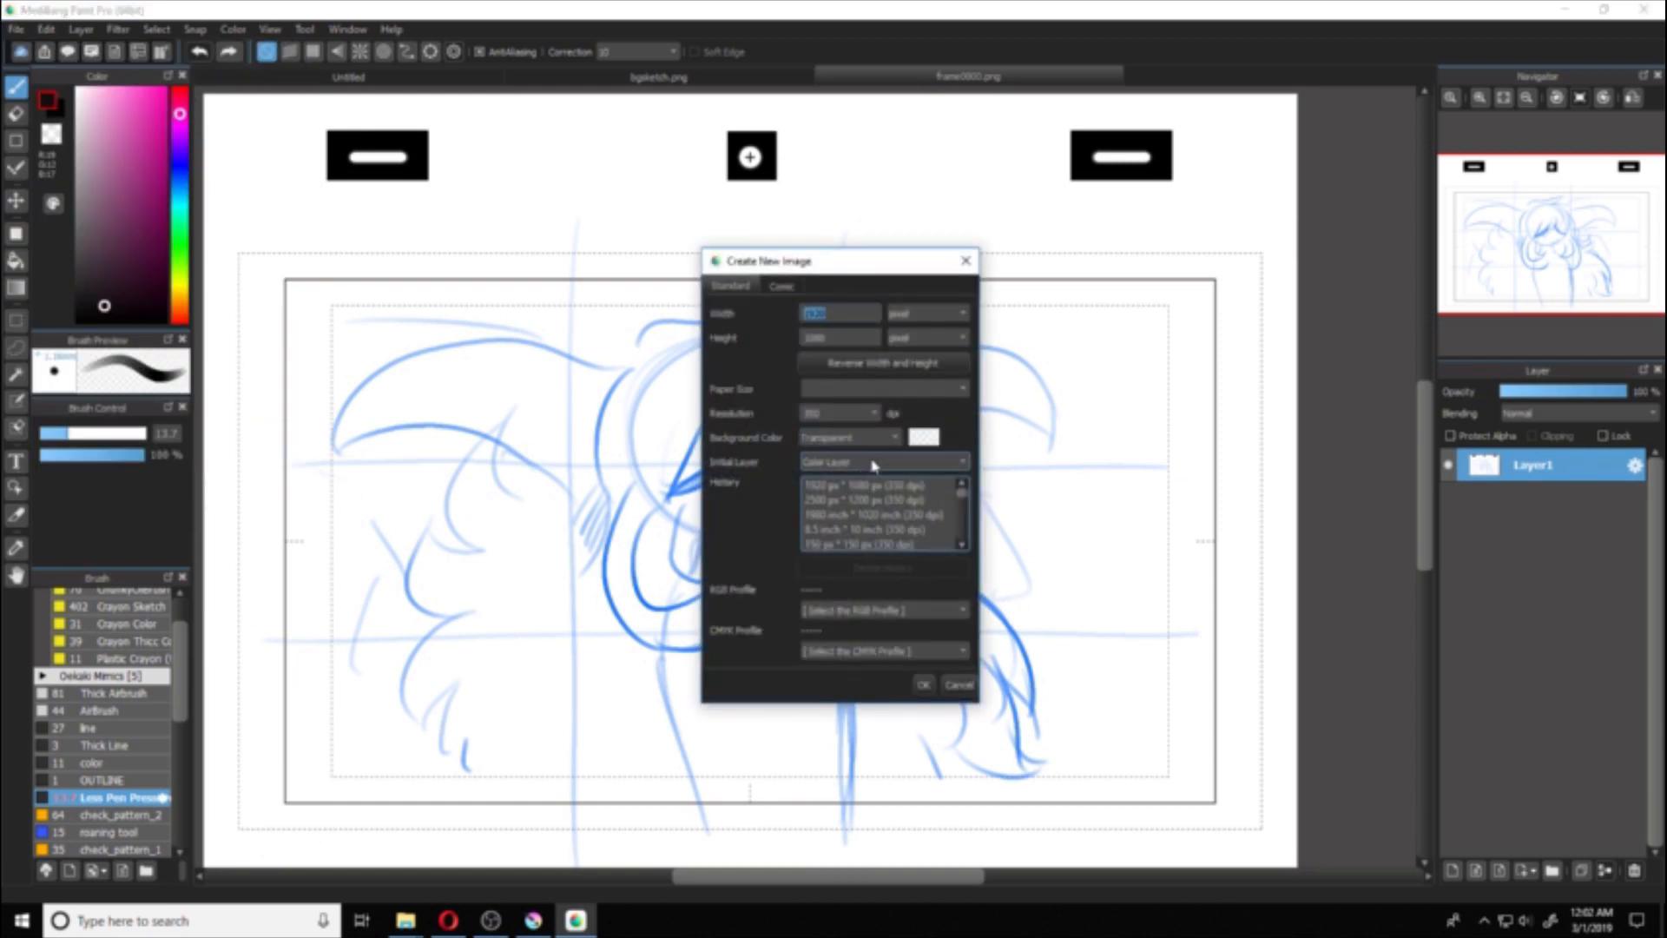
left_click(868, 485)
left_click(923, 684)
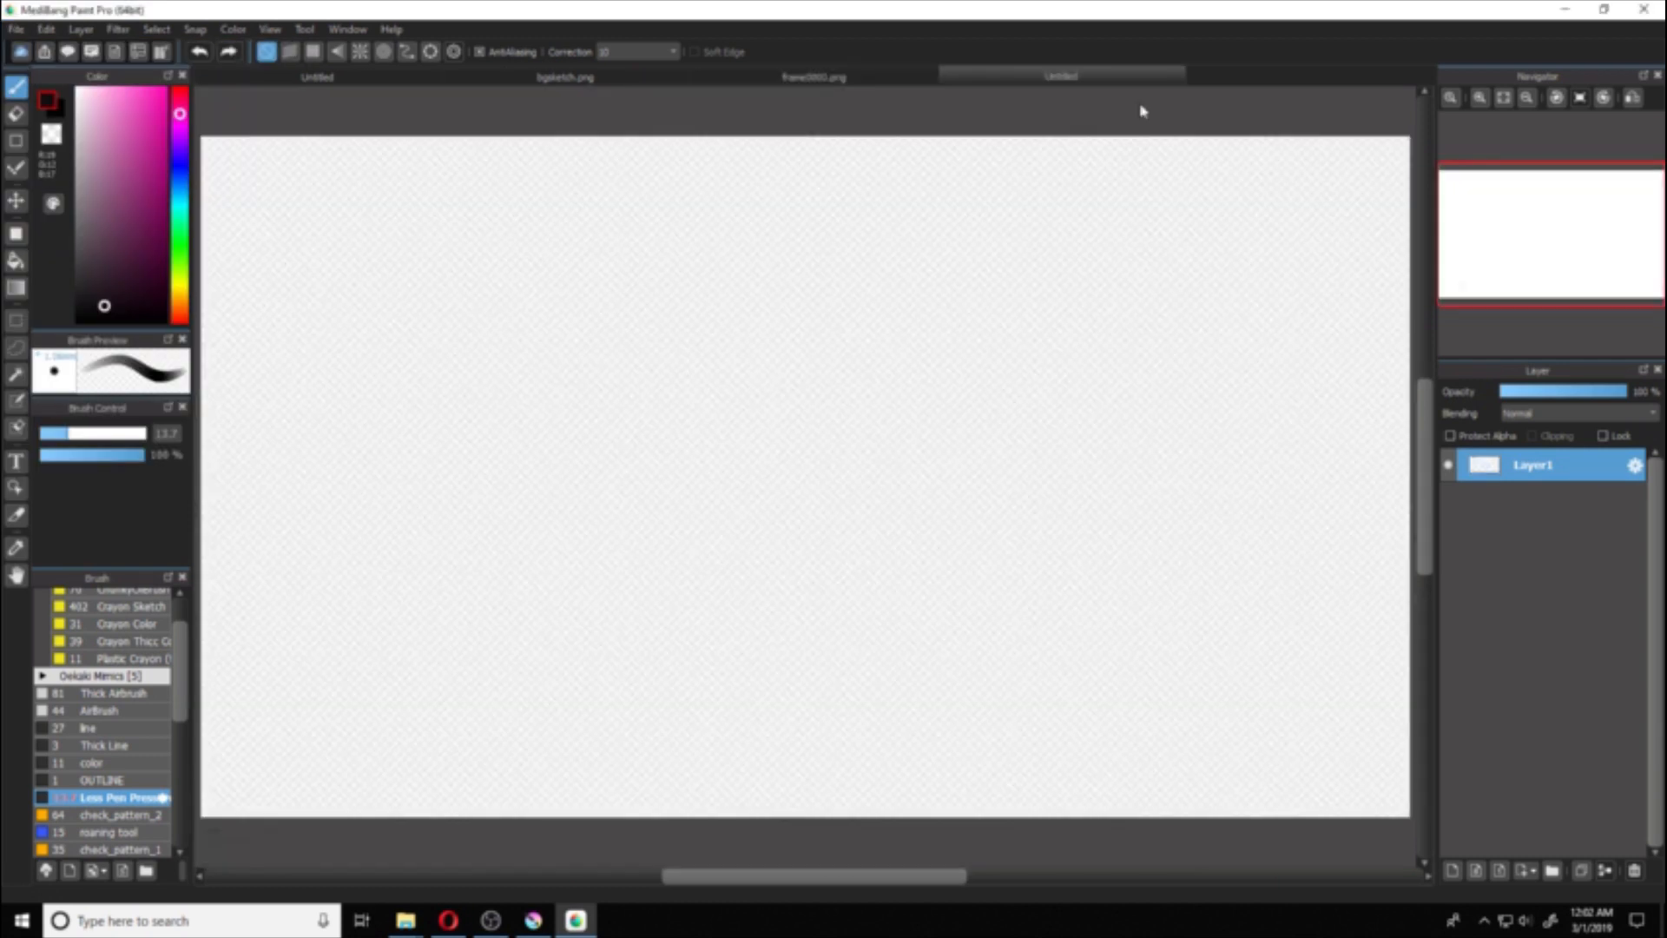
Step: Copy the frame0000 drawing and paste it as a layer into the new untitled canvas
left_click(864, 81)
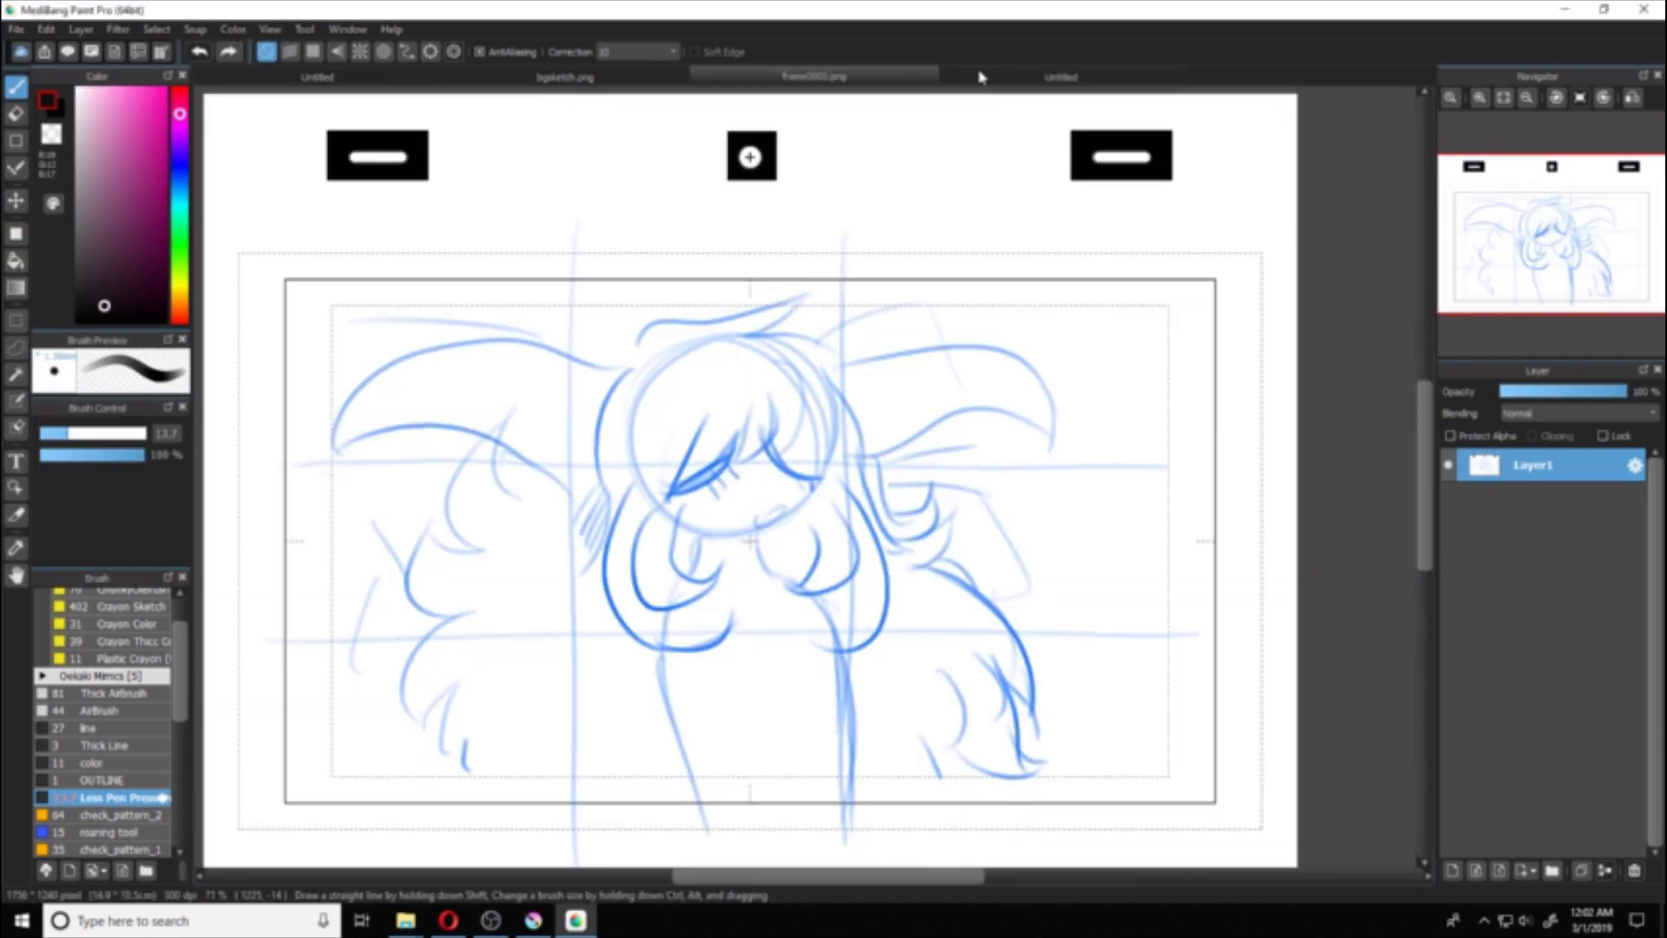
left_click(981, 82)
left_click(863, 73)
left_click(51, 32)
left_click(88, 124)
left_click(1038, 80)
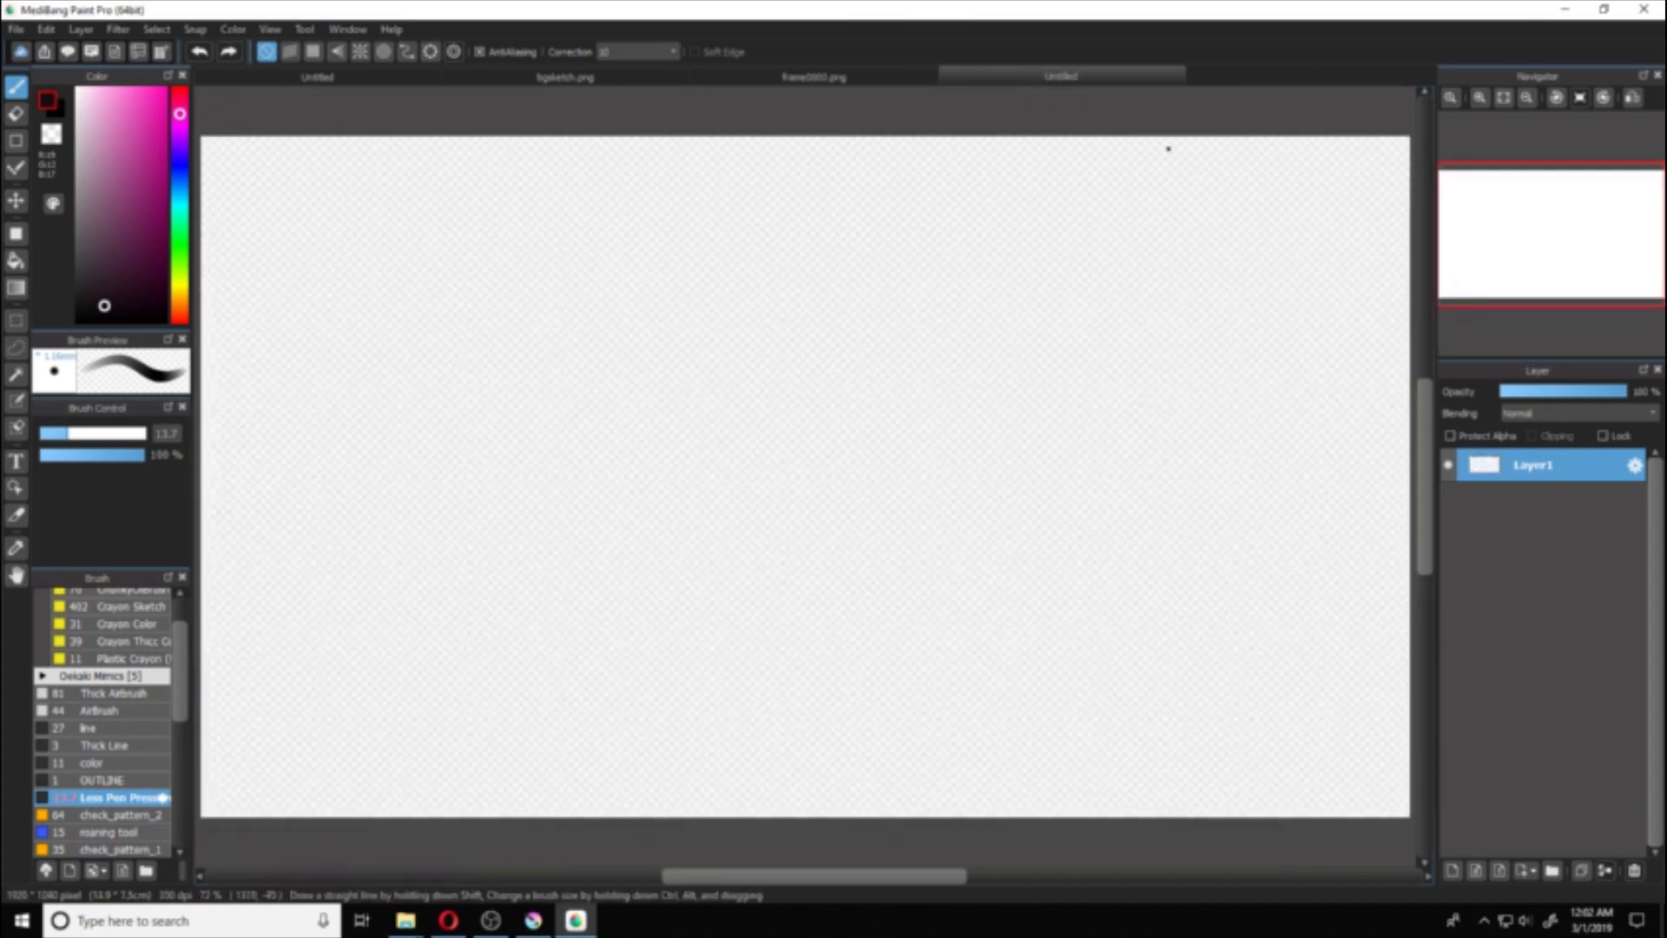
left_click(814, 76)
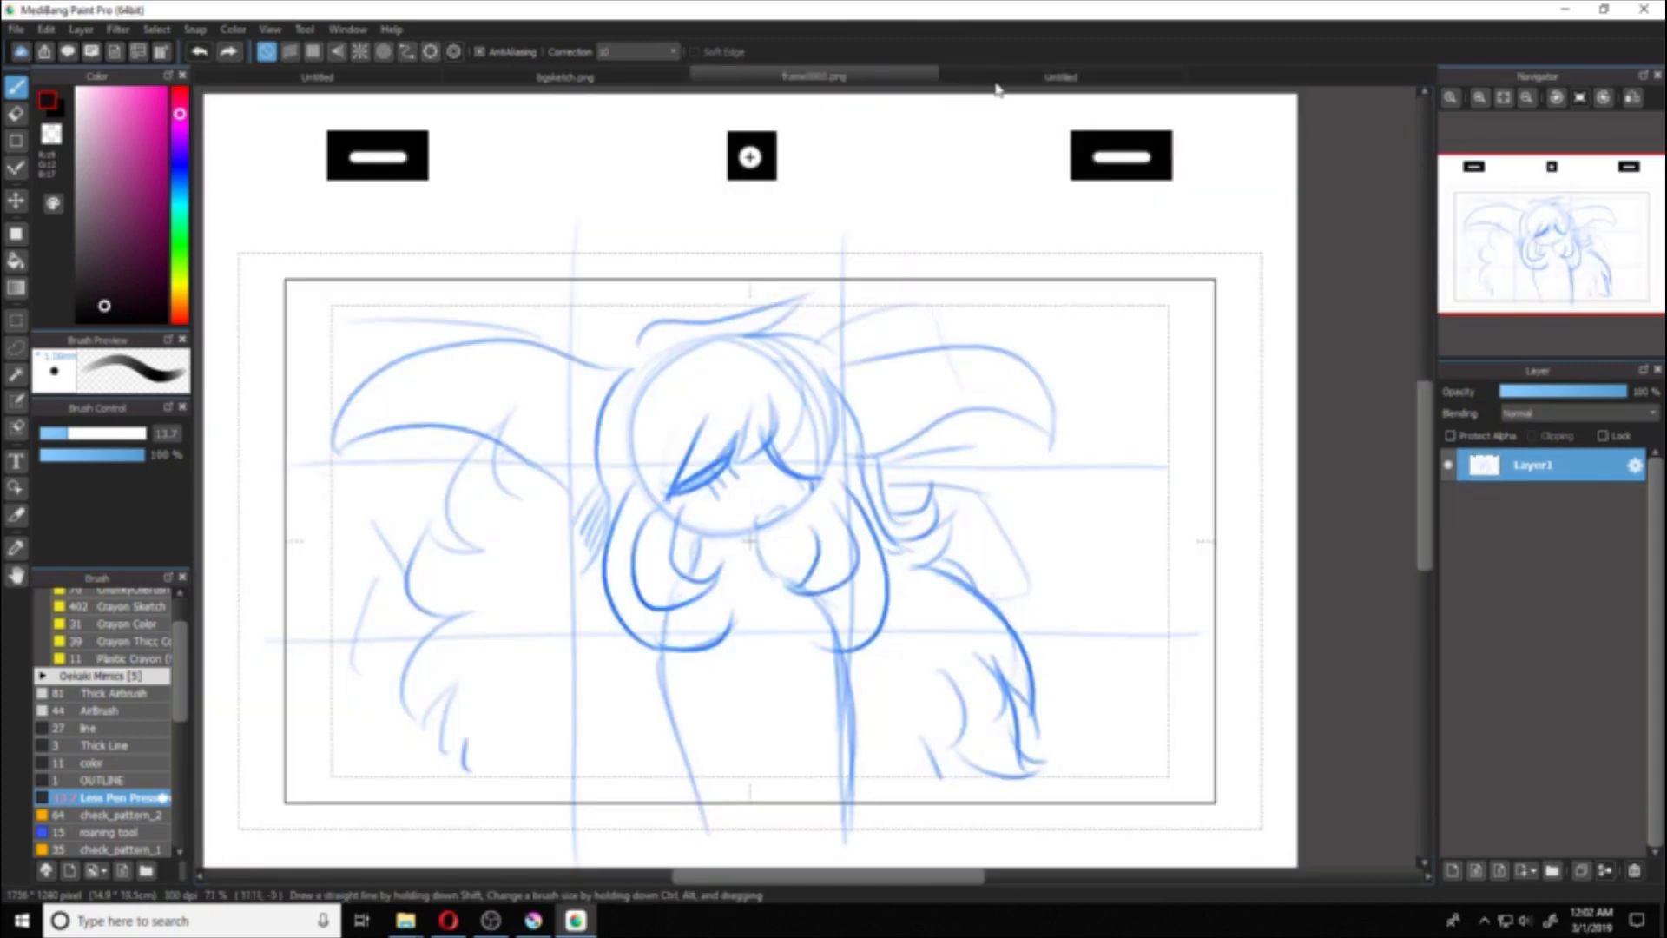
left_click(999, 94)
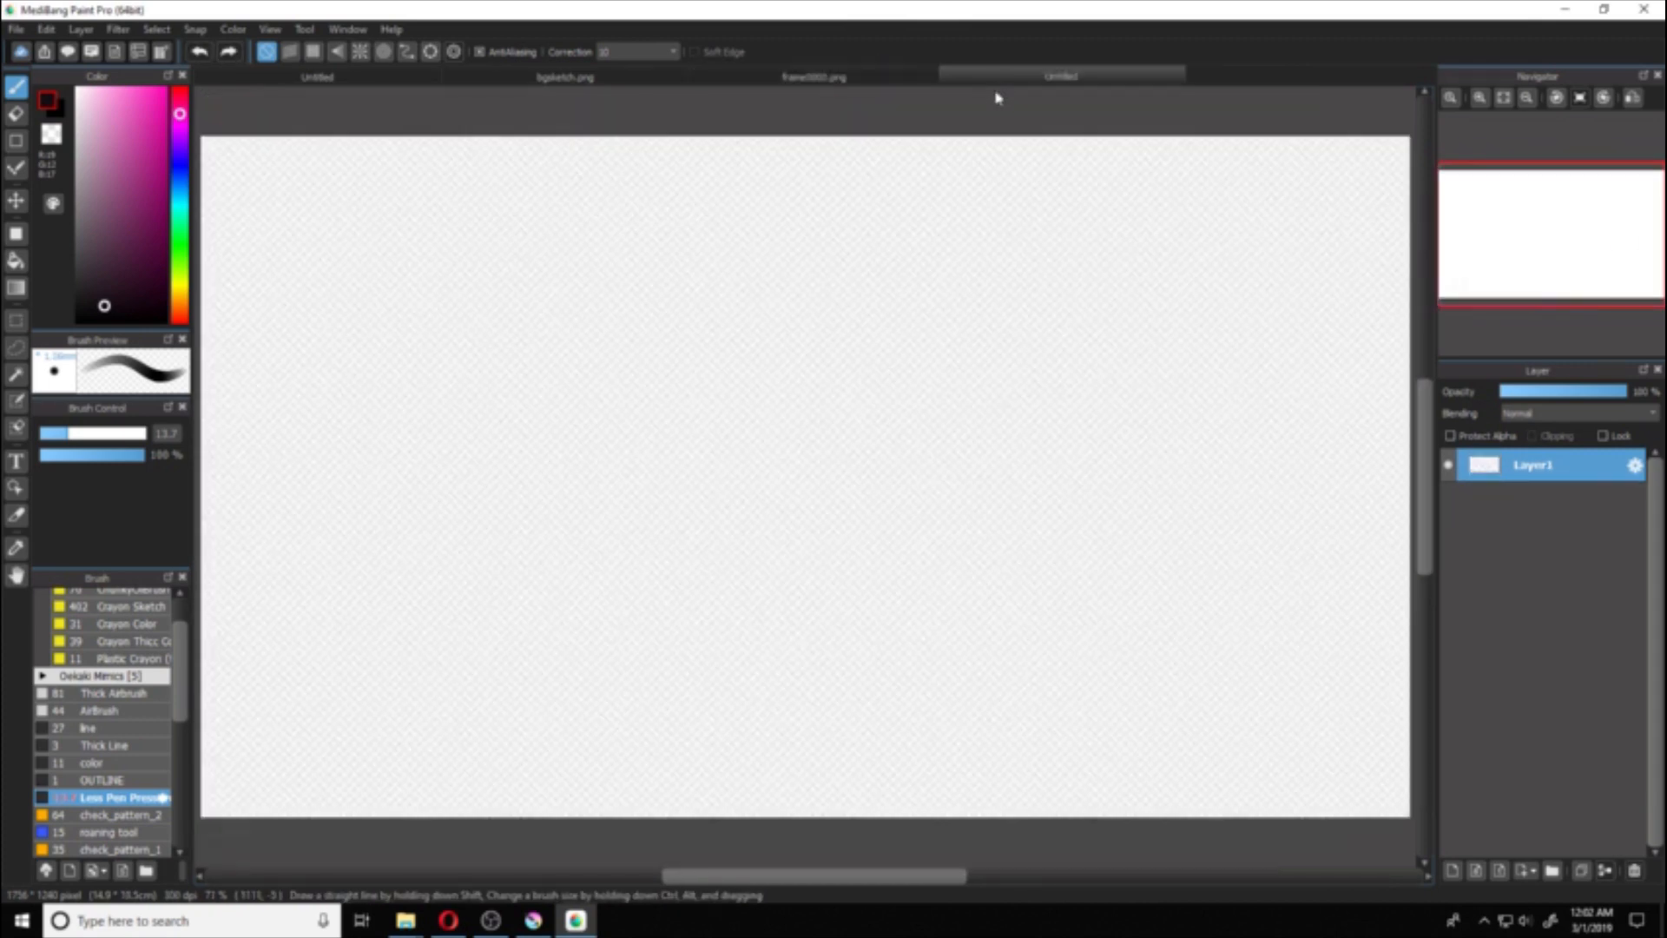
key("ctrl+v")
scroll(866, 475, "down", 2)
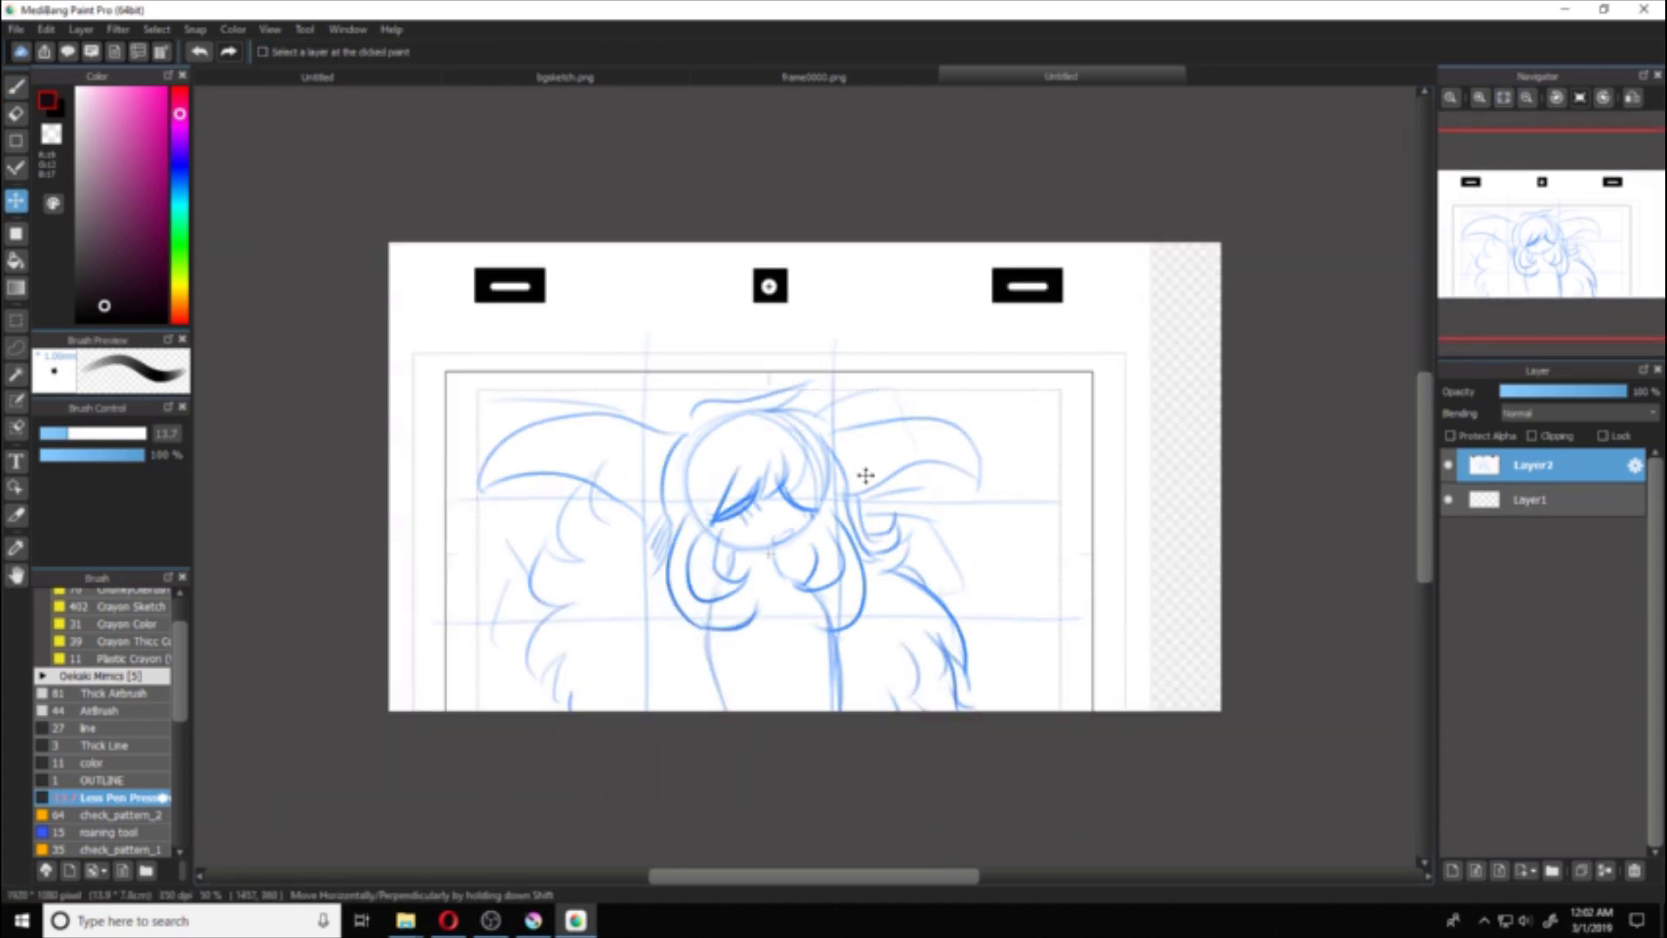
Step: Centre the pasted drawing on the canvas and scale it up until its solid frame border reaches just past the canvas edges
mouse_move(865, 475)
left_mouse_down()
mouse_move(886, 402)
mouse_move(831, 442)
left_mouse_up()
key("ctrl+t")
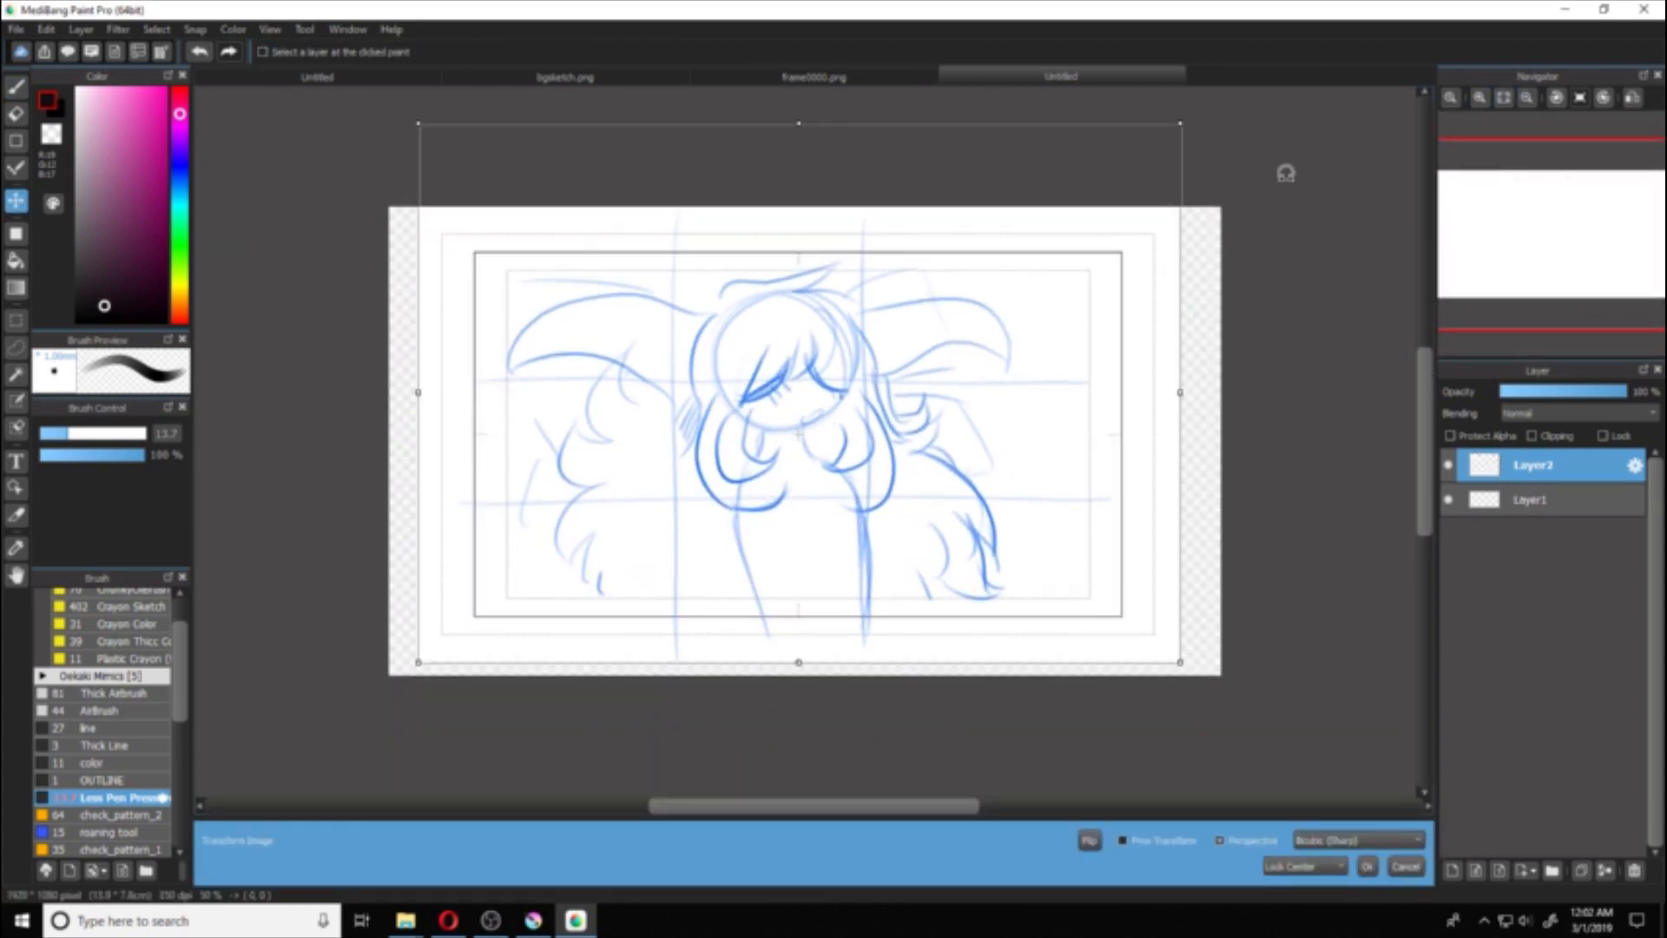
left_click_drag(1182, 122, 1322, 98)
left_click_drag(1056, 279, 1060, 275)
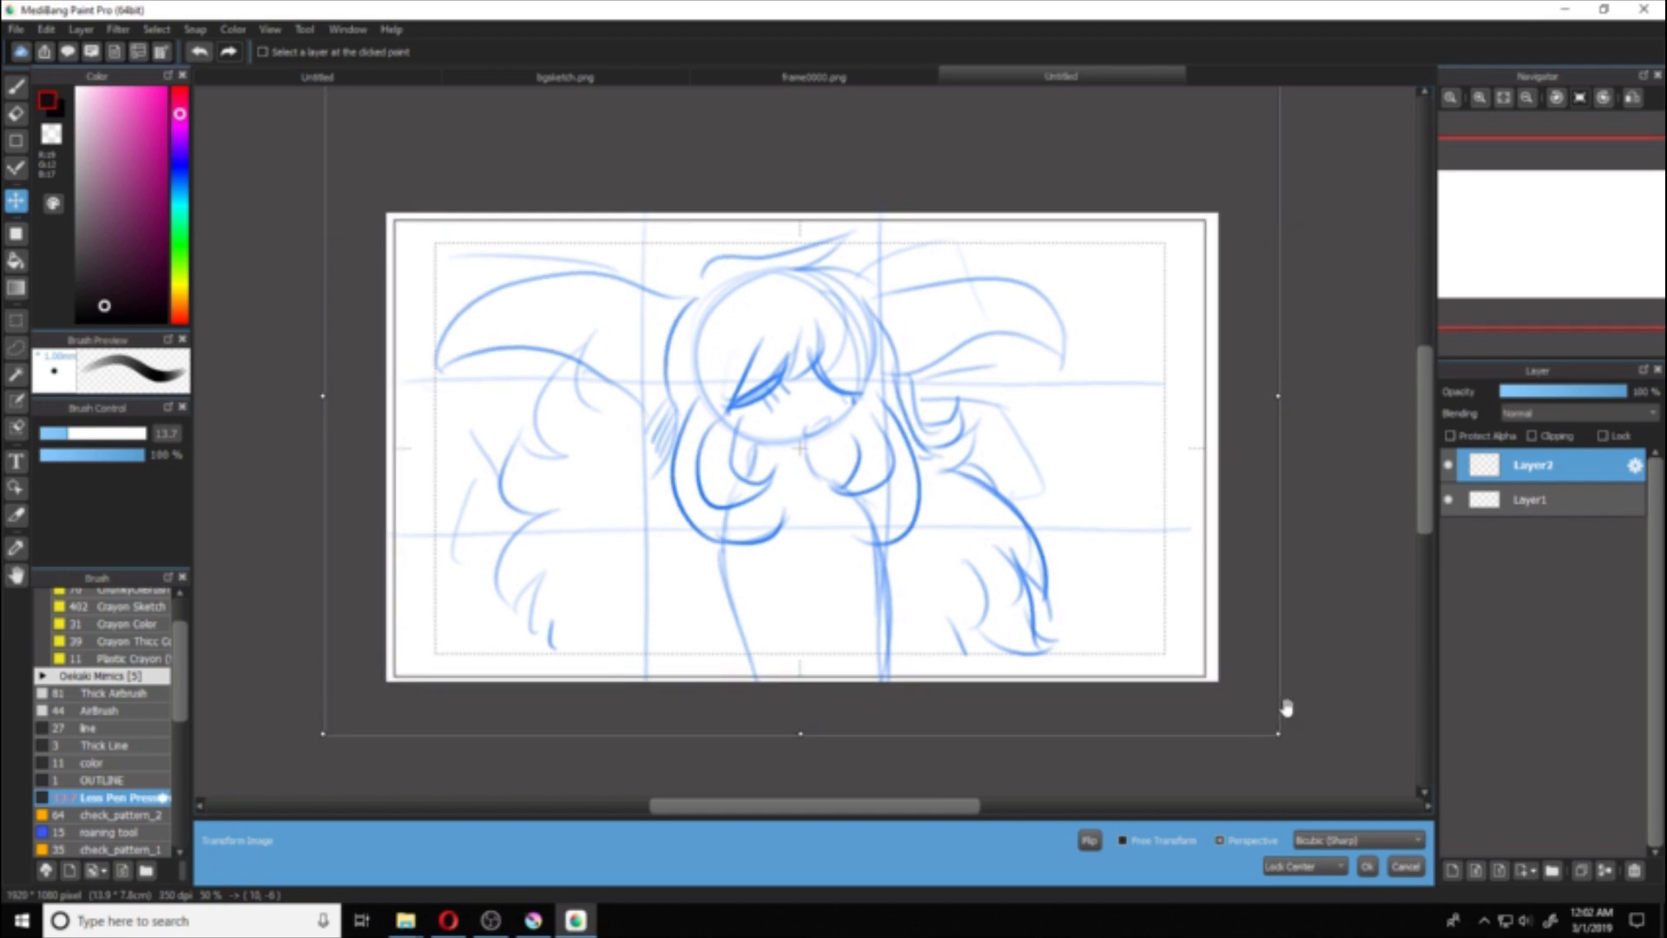
left_click_drag(1181, 627, 1111, 623)
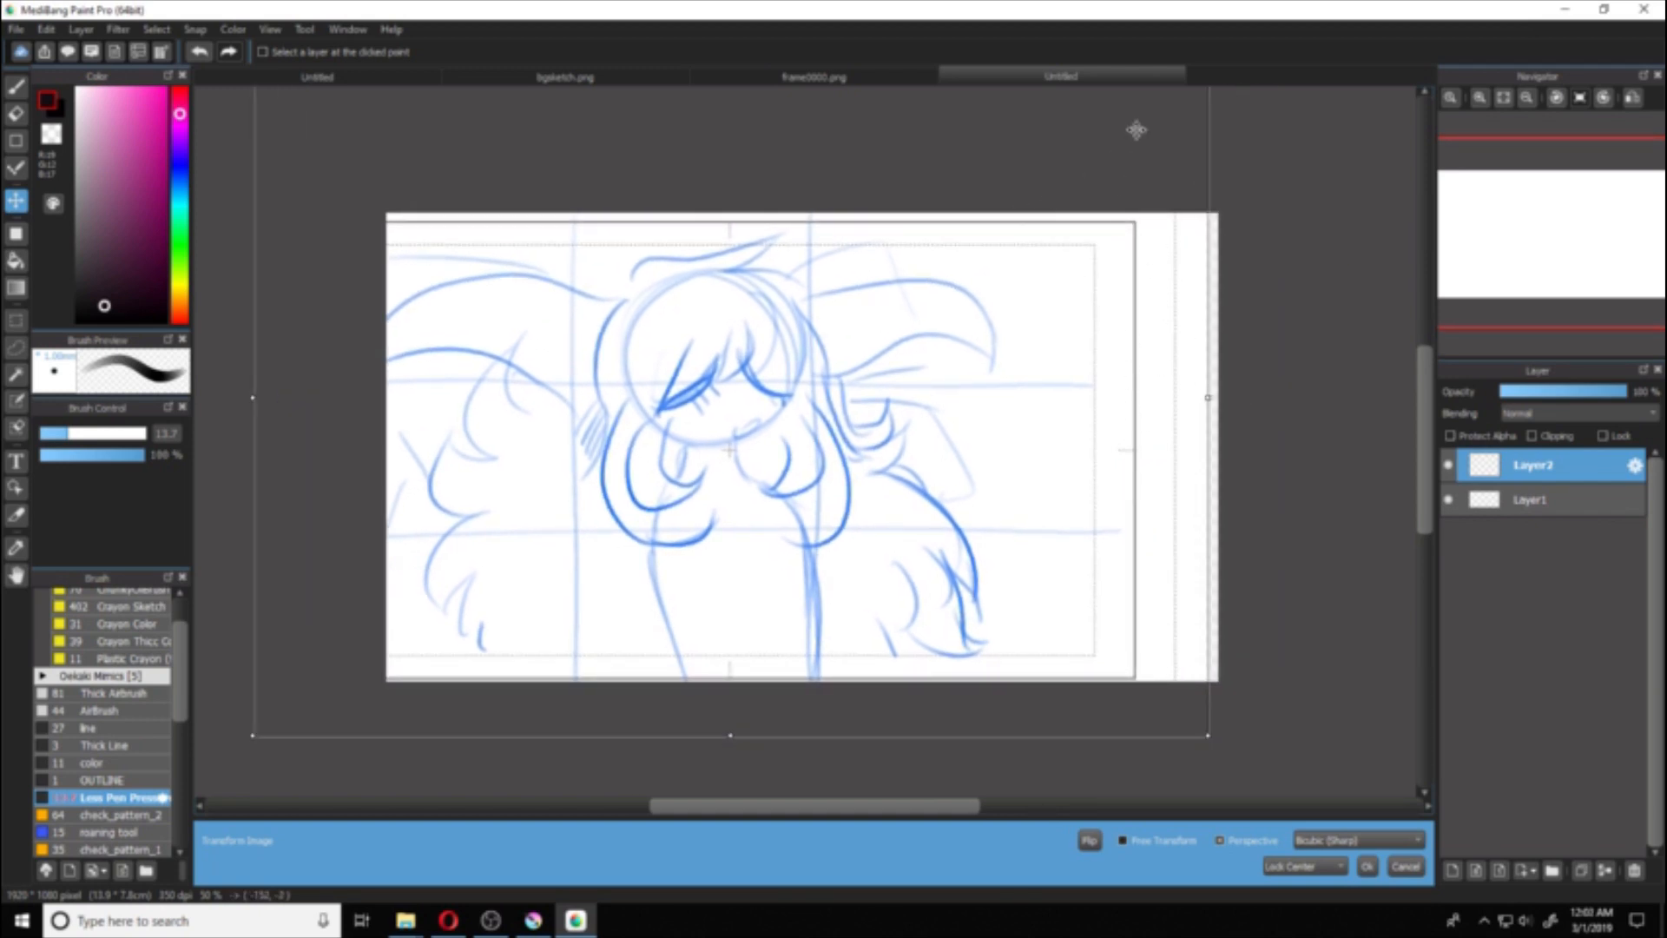
mouse_move(1099, 362)
left_mouse_down()
mouse_move(1076, 420)
mouse_move(1093, 465)
left_mouse_up()
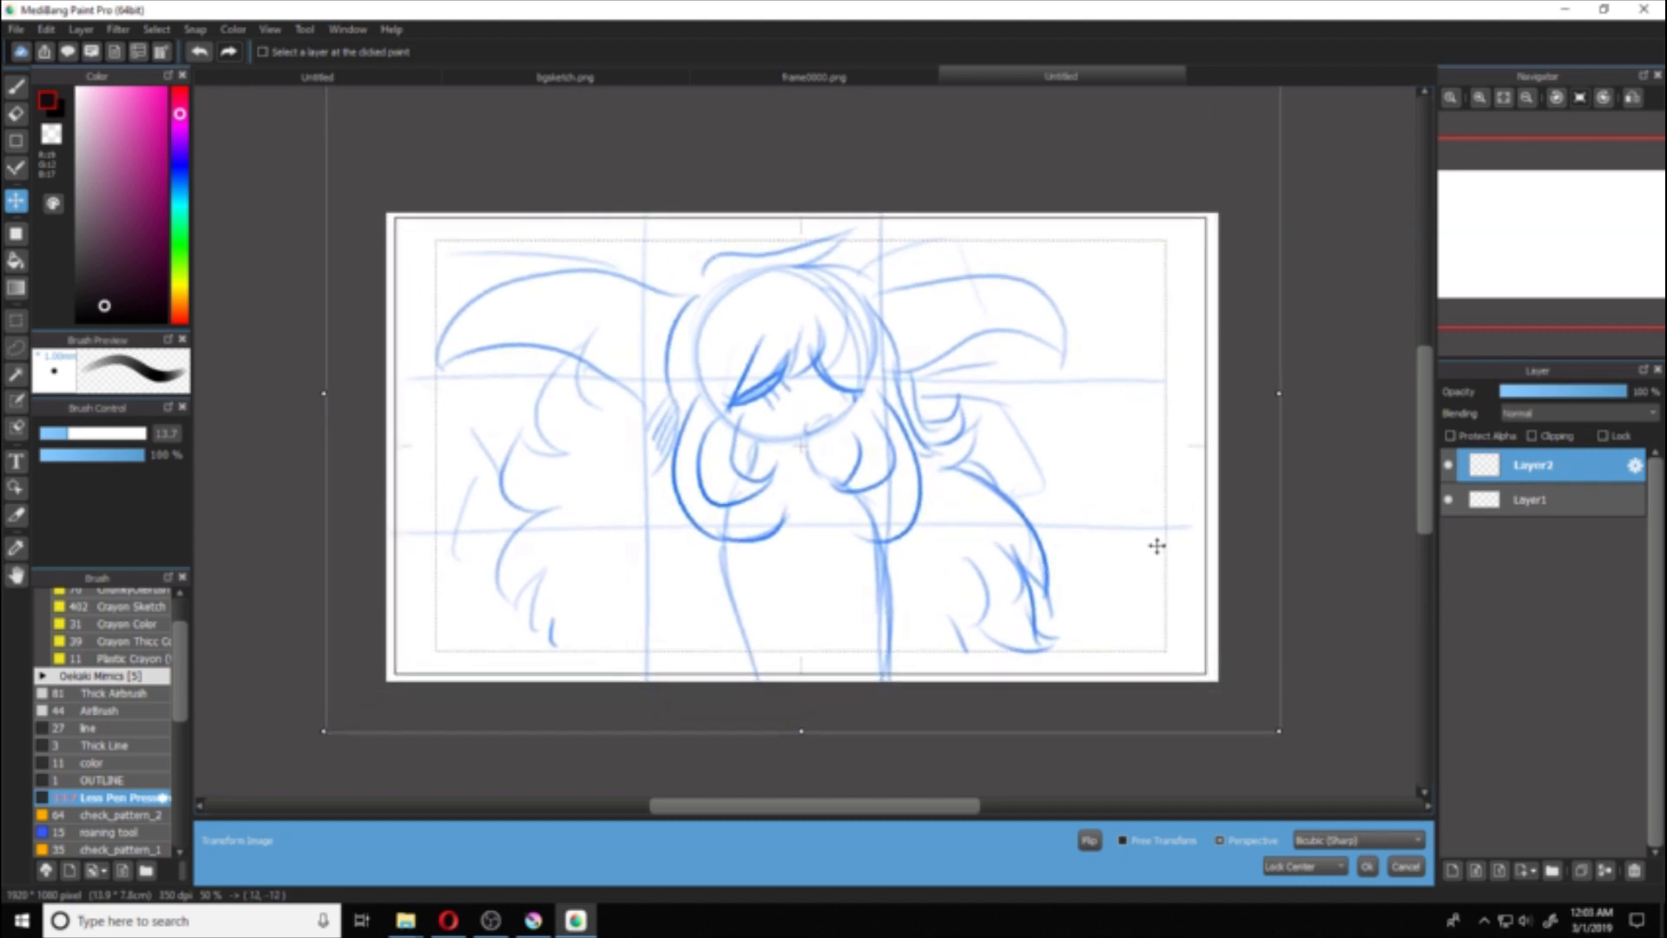
left_click_drag(1281, 731, 1292, 743)
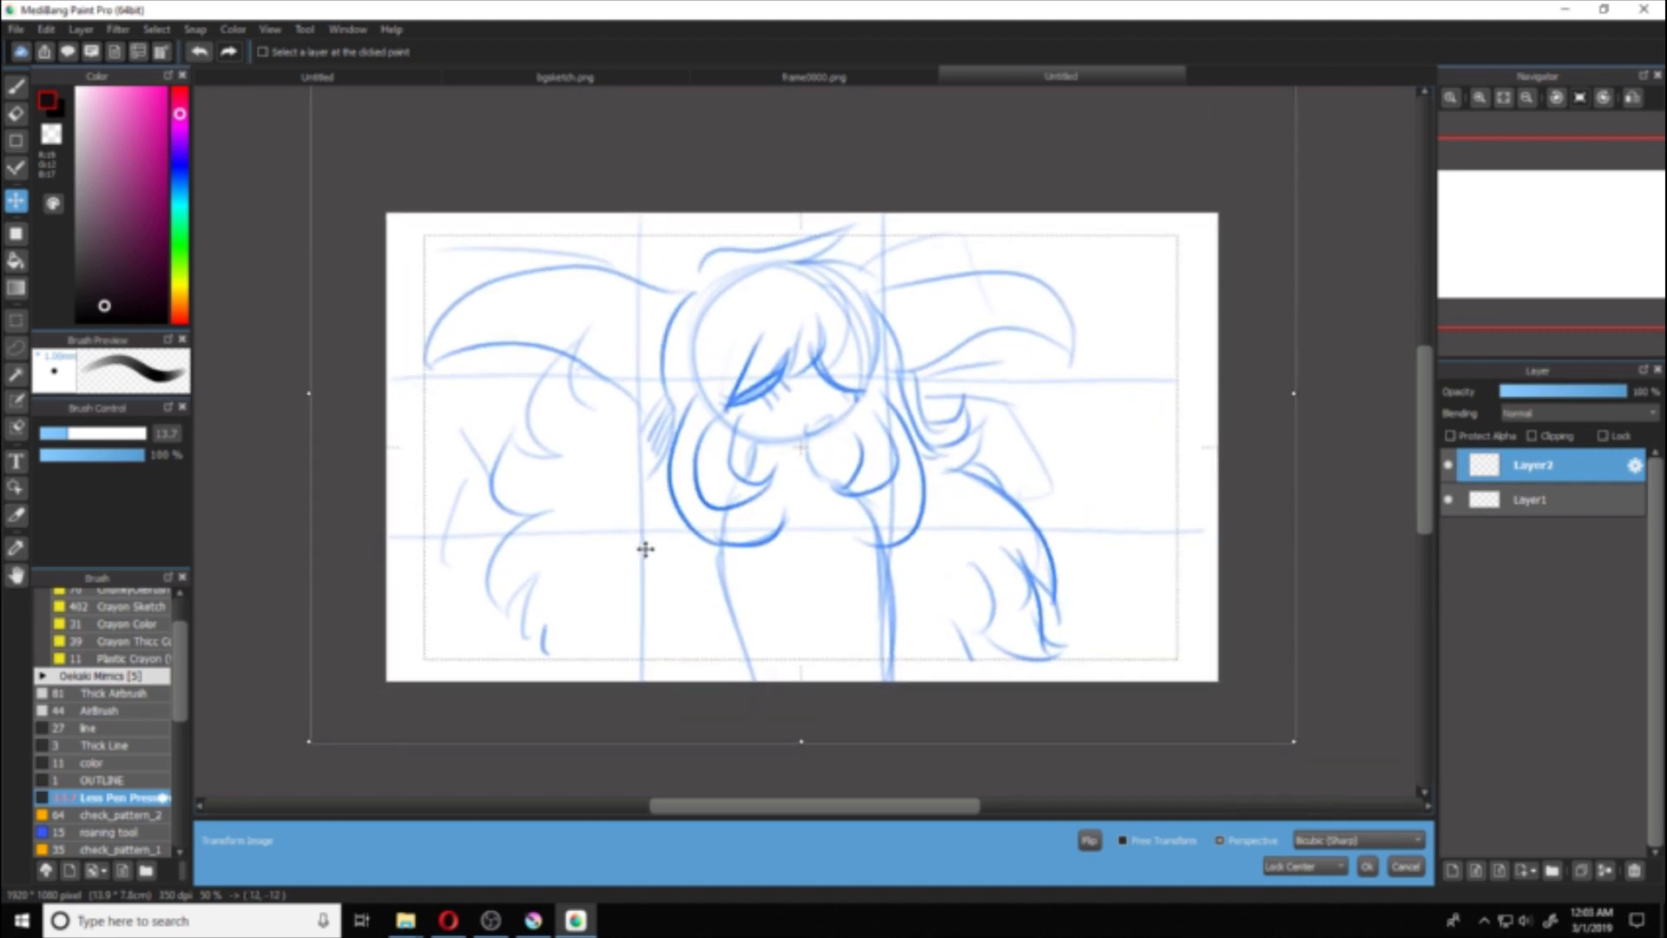
key("Return")
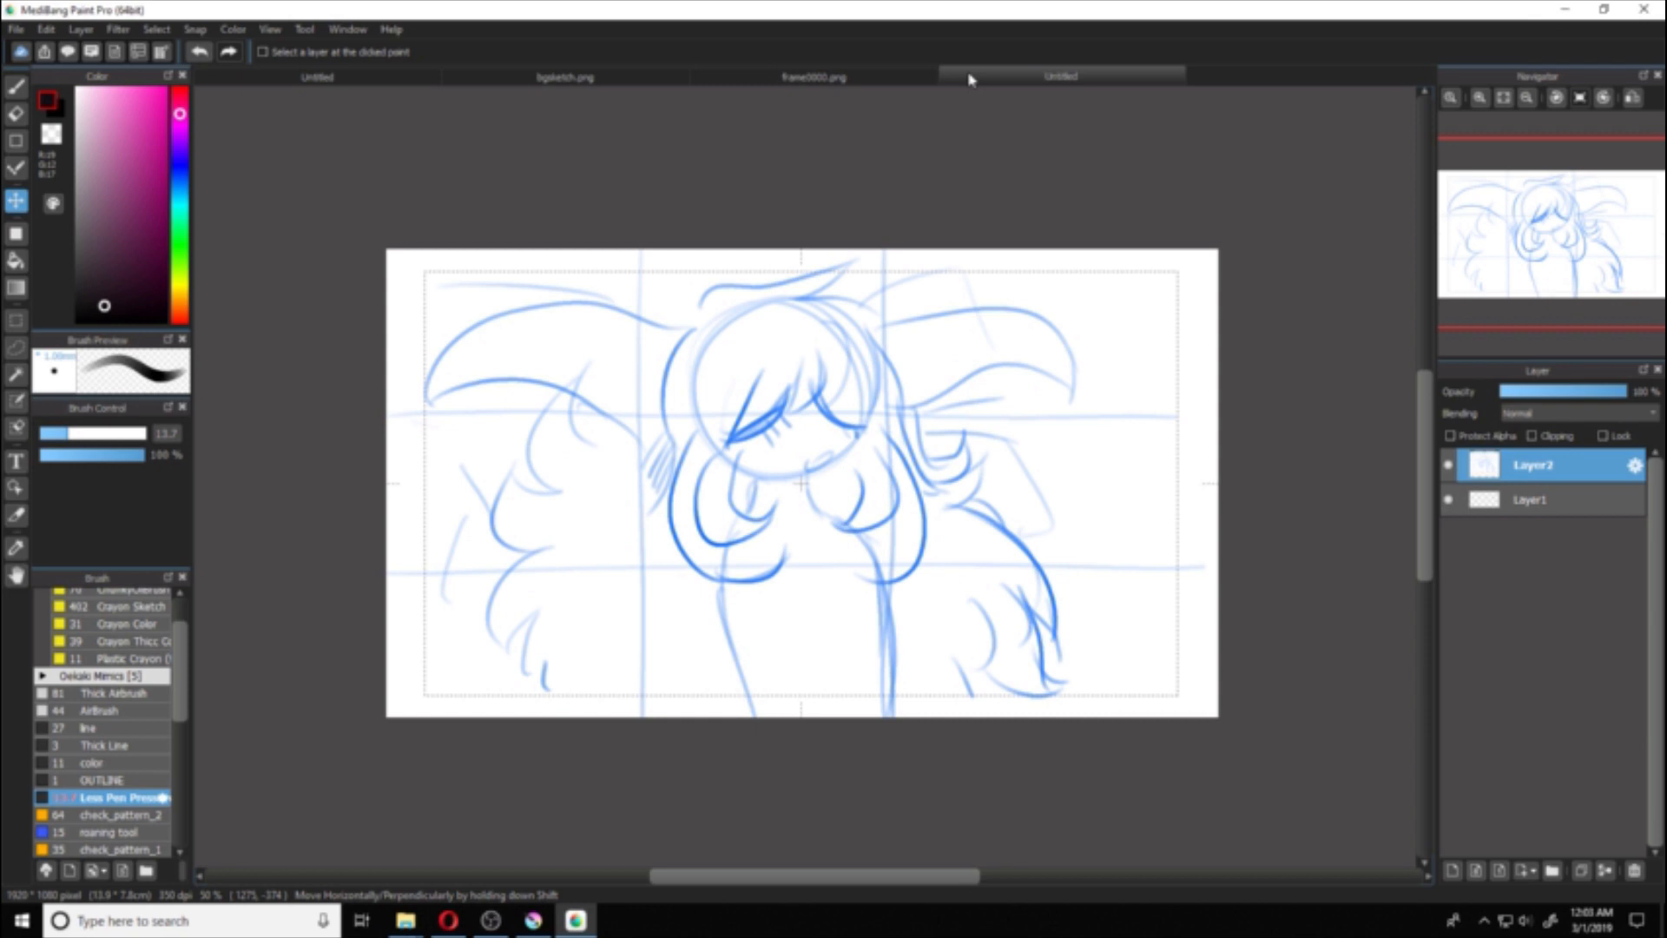
Step: Close the untitled canvas holding the scaled frame0000 drawing without saving it
left_click(877, 80)
left_click(1054, 77)
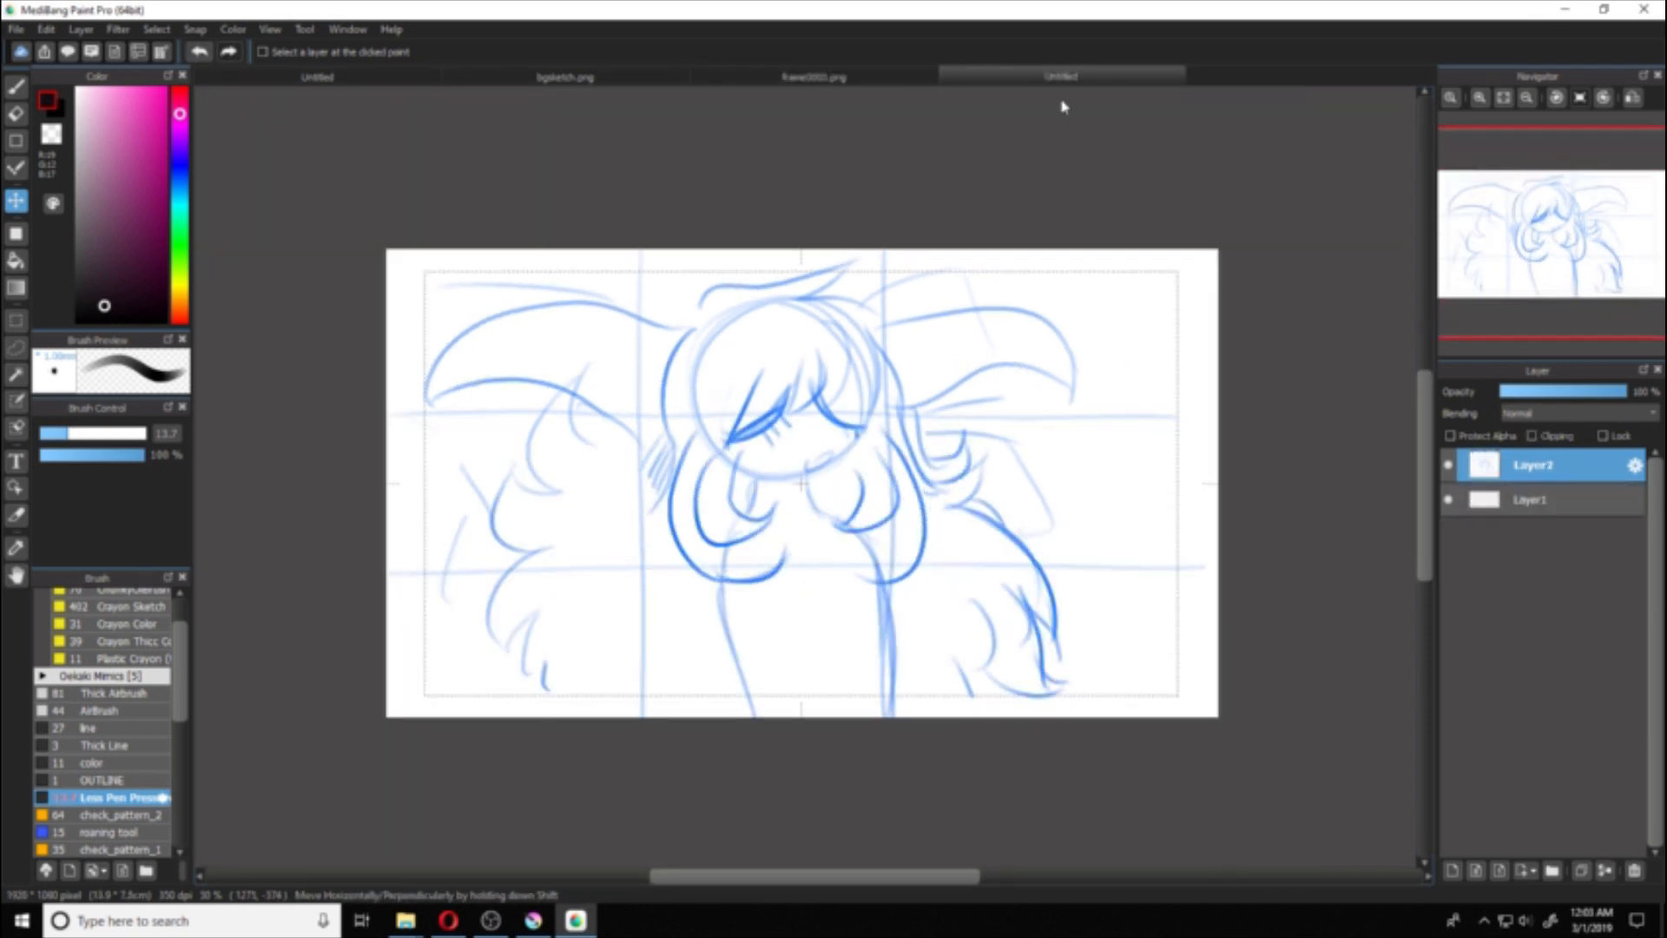
left_click(894, 79)
left_click(1036, 79)
right_click(1035, 78)
left_click(1039, 98)
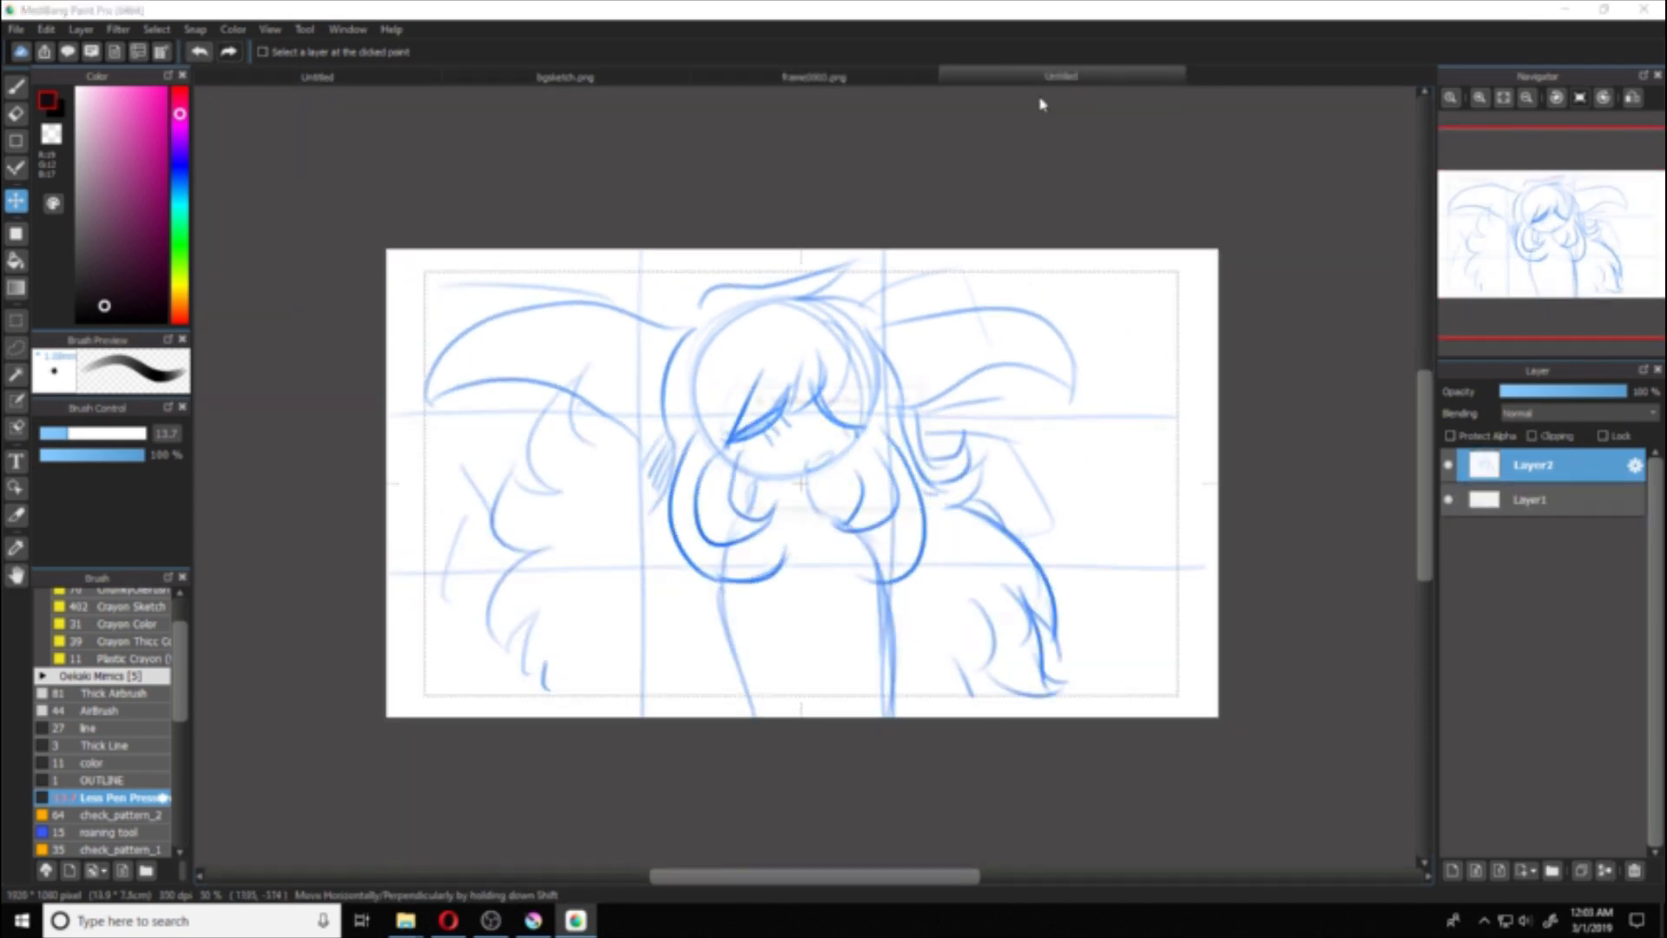
left_click(858, 490)
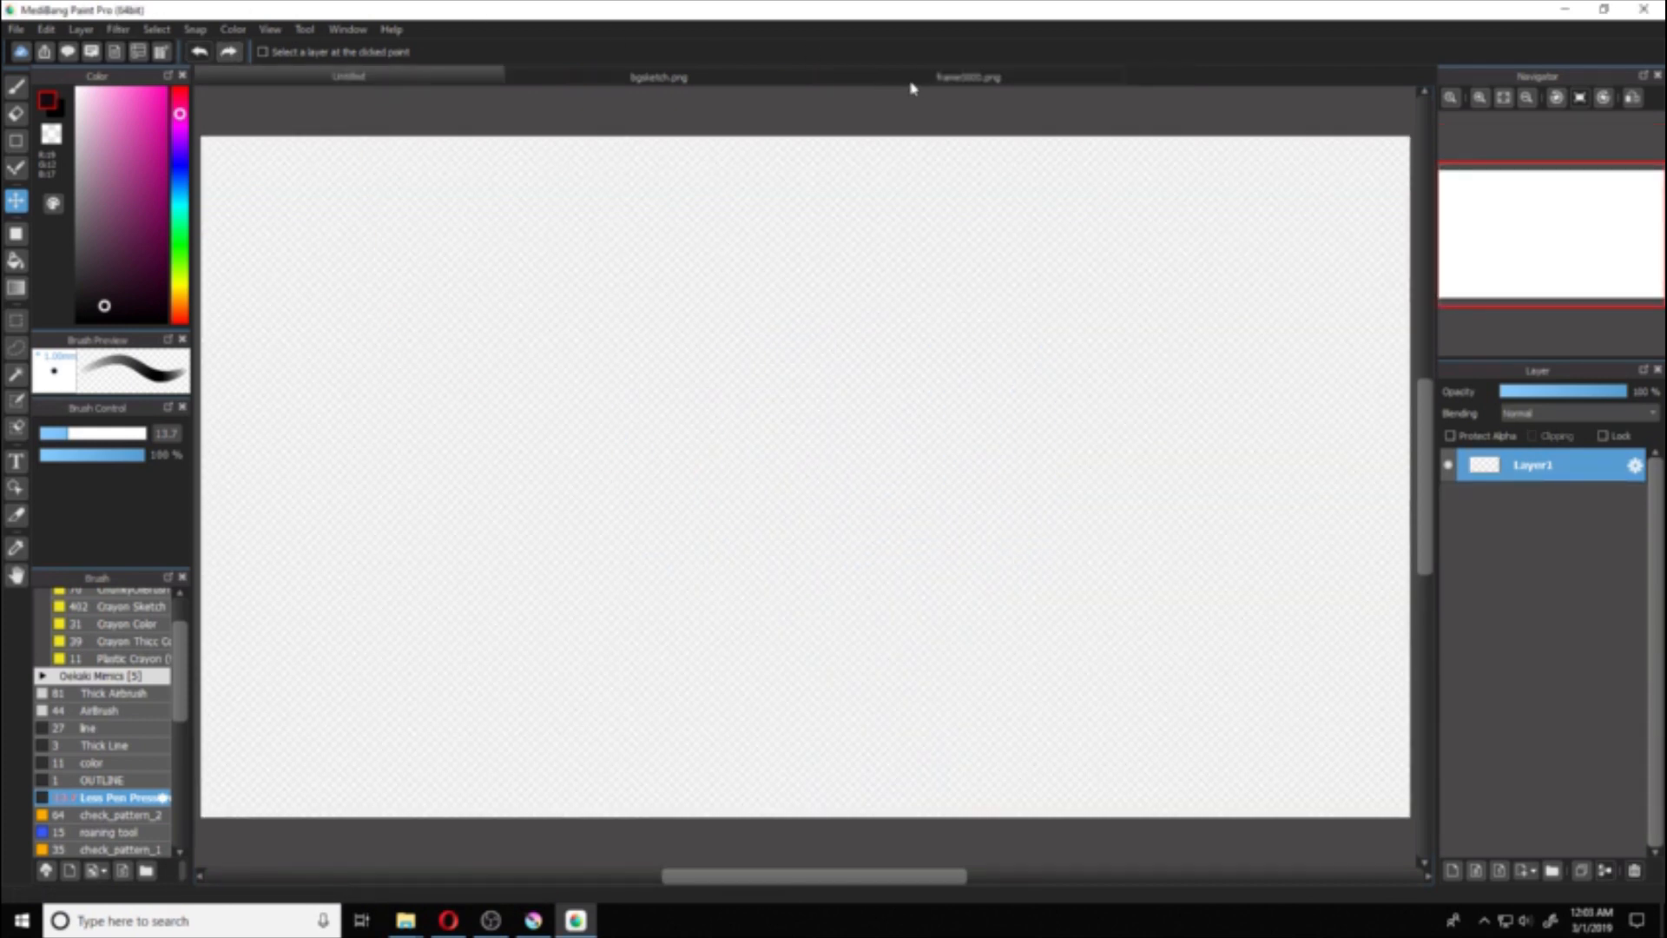
Step: Open frame0001.png from the Delicate folder alongside frame0000.png
left_click(911, 80)
left_click(16, 29)
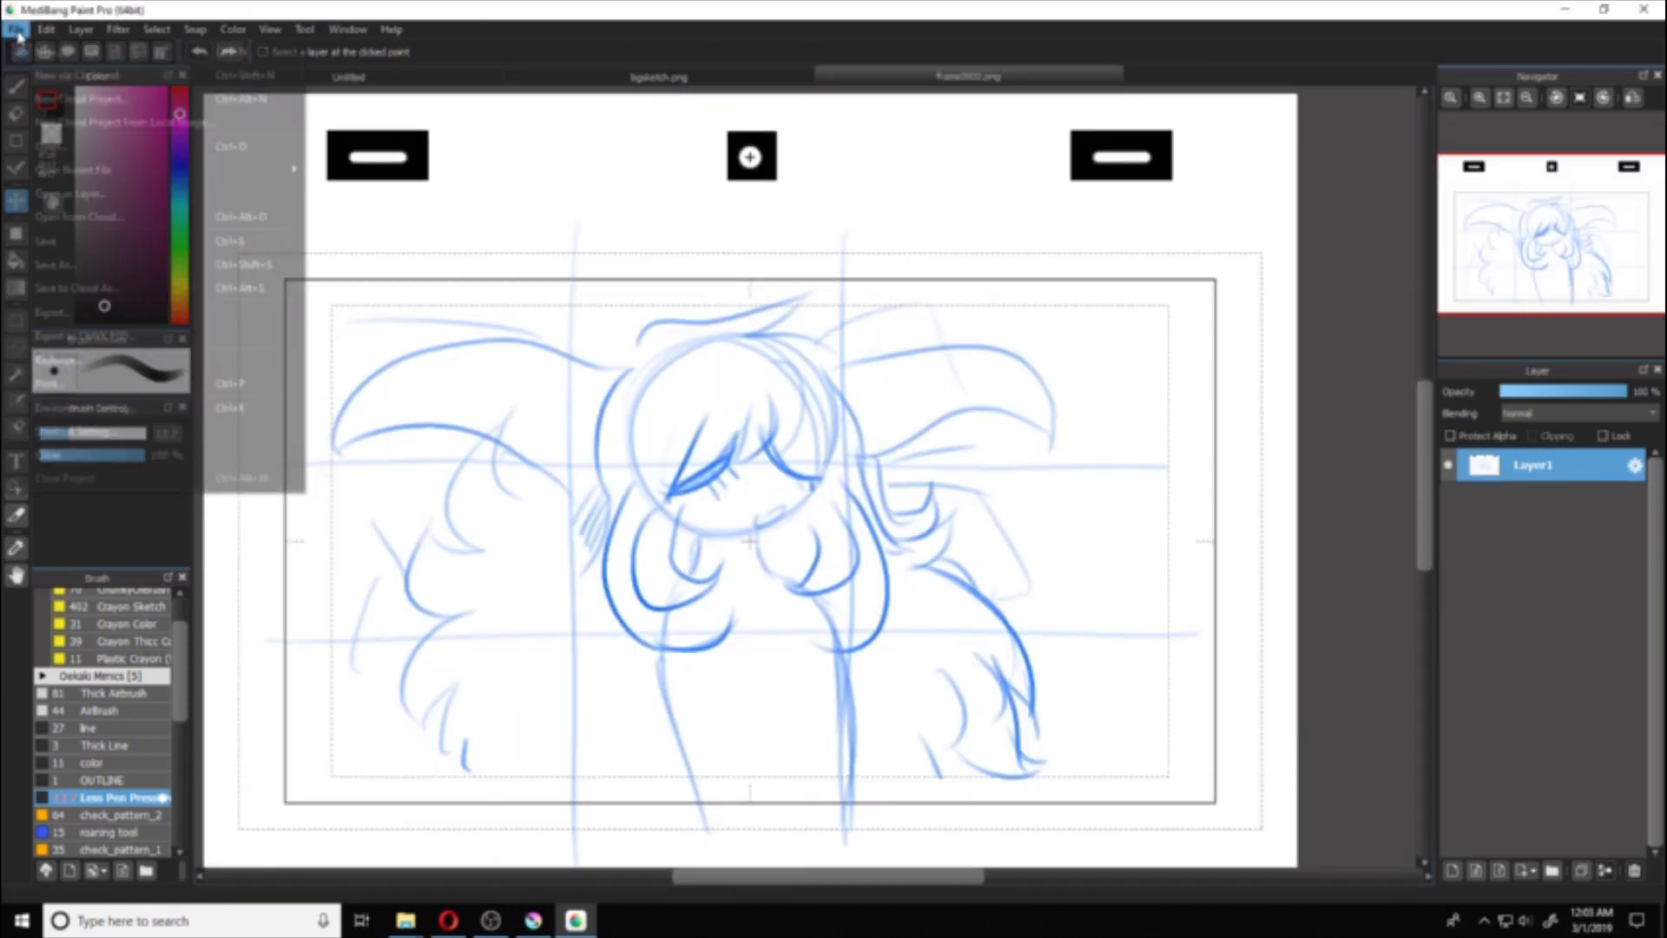
left_click(61, 146)
left_click(501, 163)
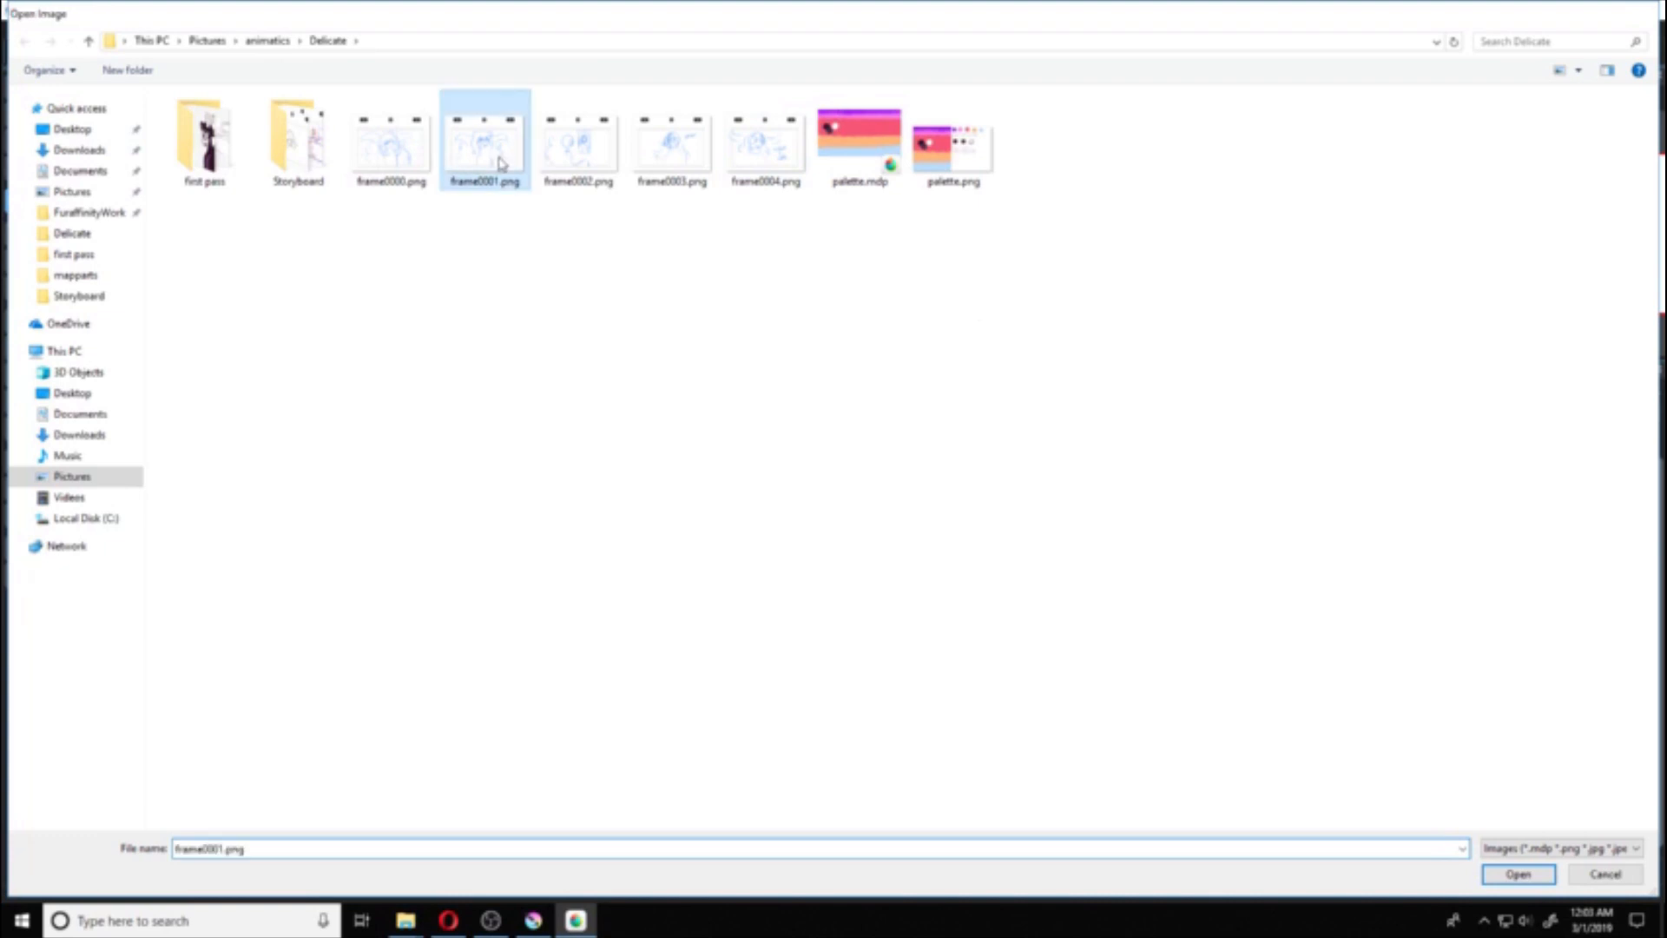
double_click(501, 164)
Step: Compare the frame0000 and frame0001 drawings by switching between the two open images
left_click(856, 77)
left_click(1038, 79)
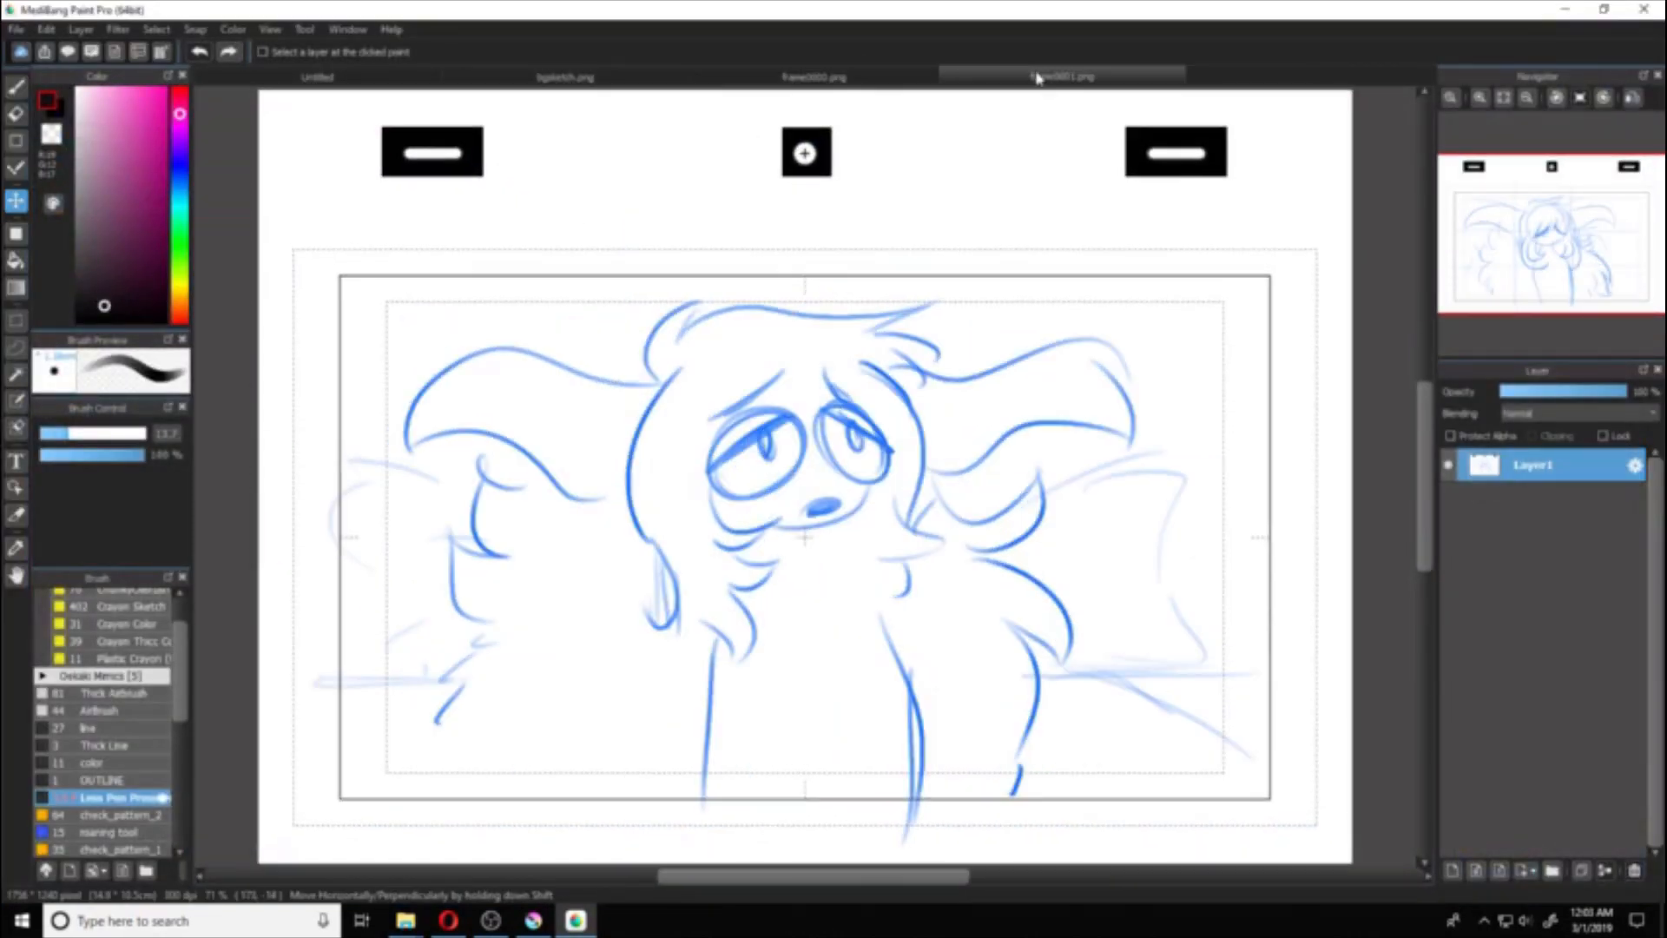
left_click(825, 75)
left_click(1033, 77)
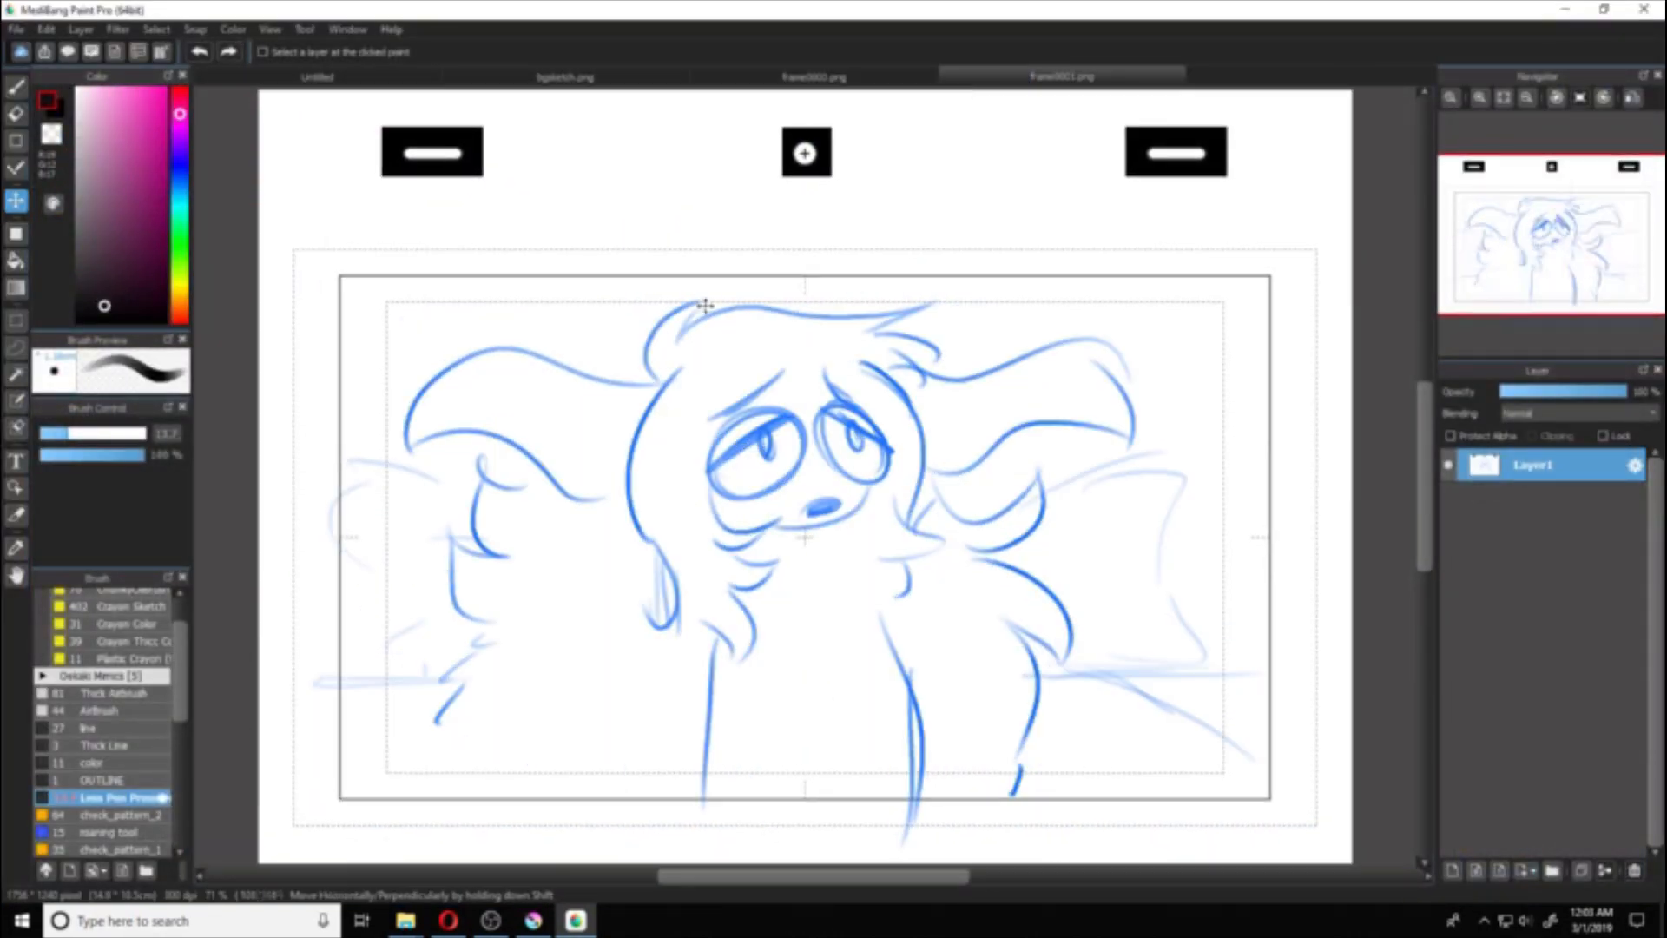
left_click(826, 78)
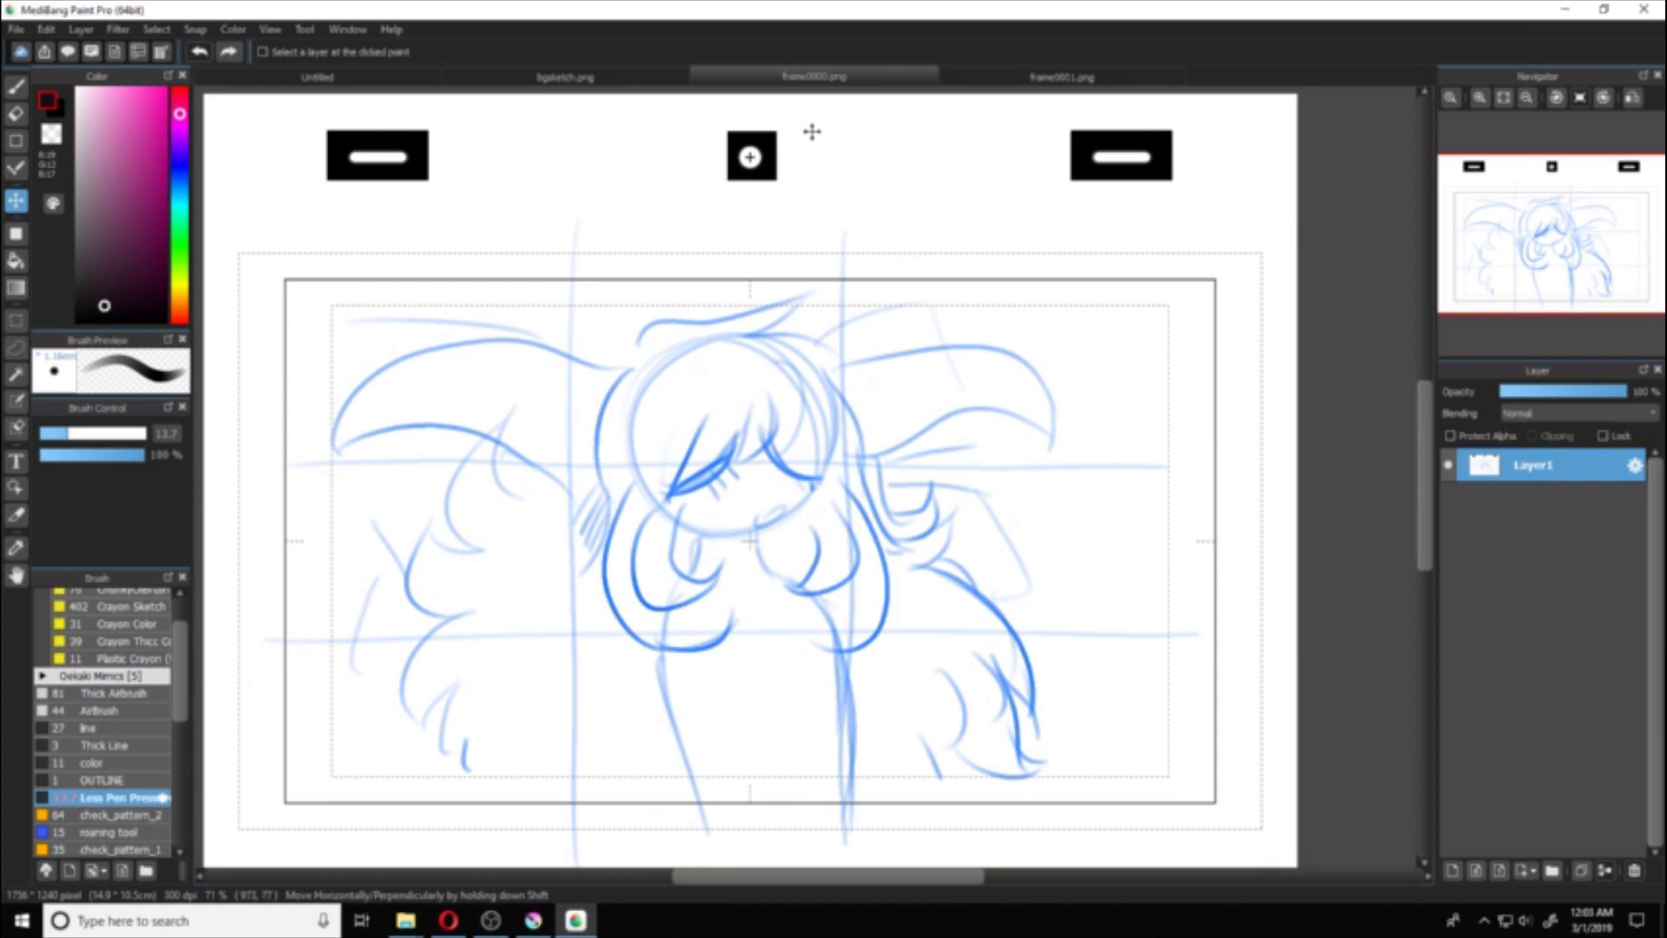
left_click(1122, 87)
left_click(912, 78)
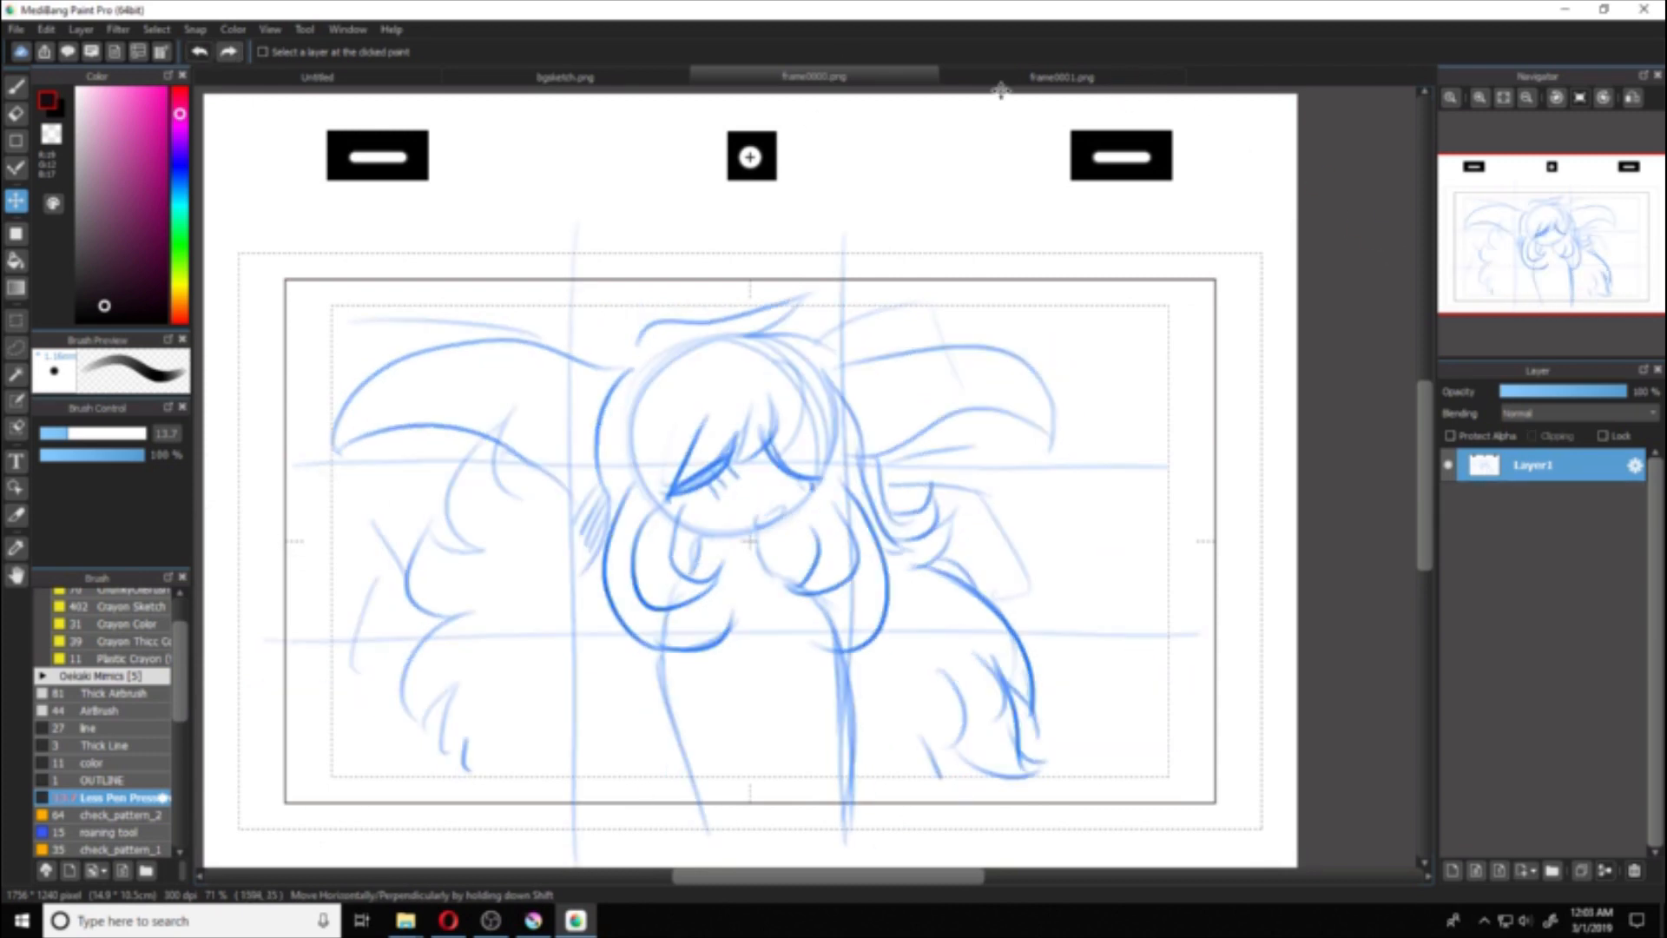
Step: Create a new transparent 1920 × 1080 px canvas for combining the frames
left_click(11, 31)
left_click(39, 46)
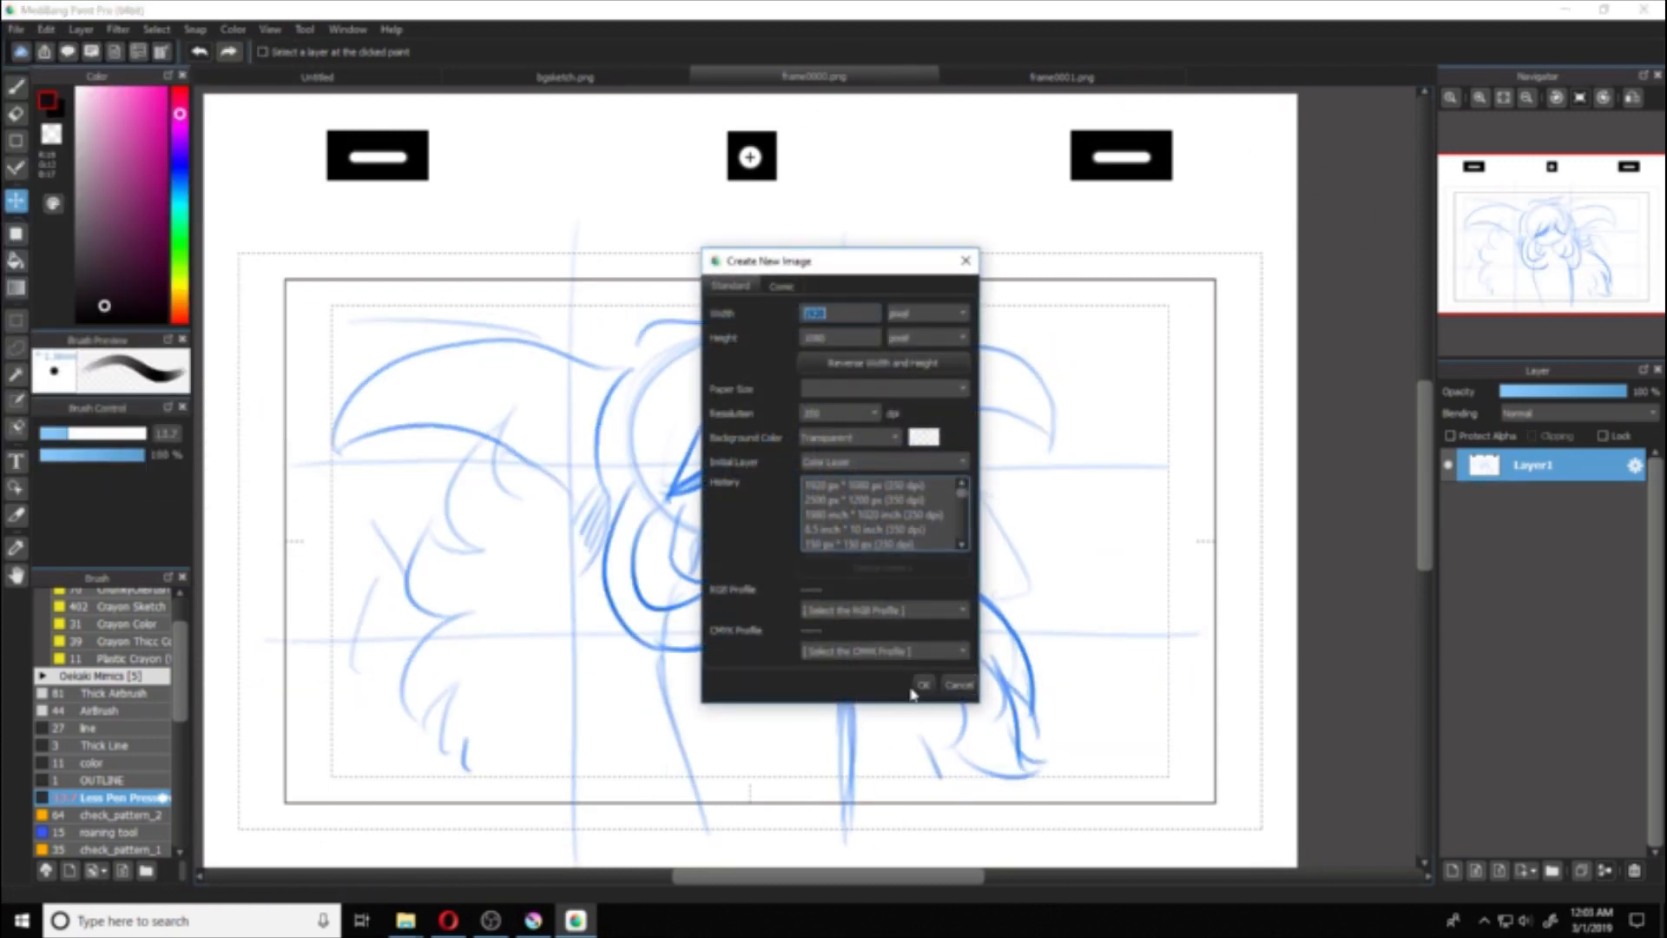
left_click(922, 685)
Step: Copy the frame0000 and frame0001 drawings into the new canvas as separate layers, with frame0001 above
left_click(741, 78)
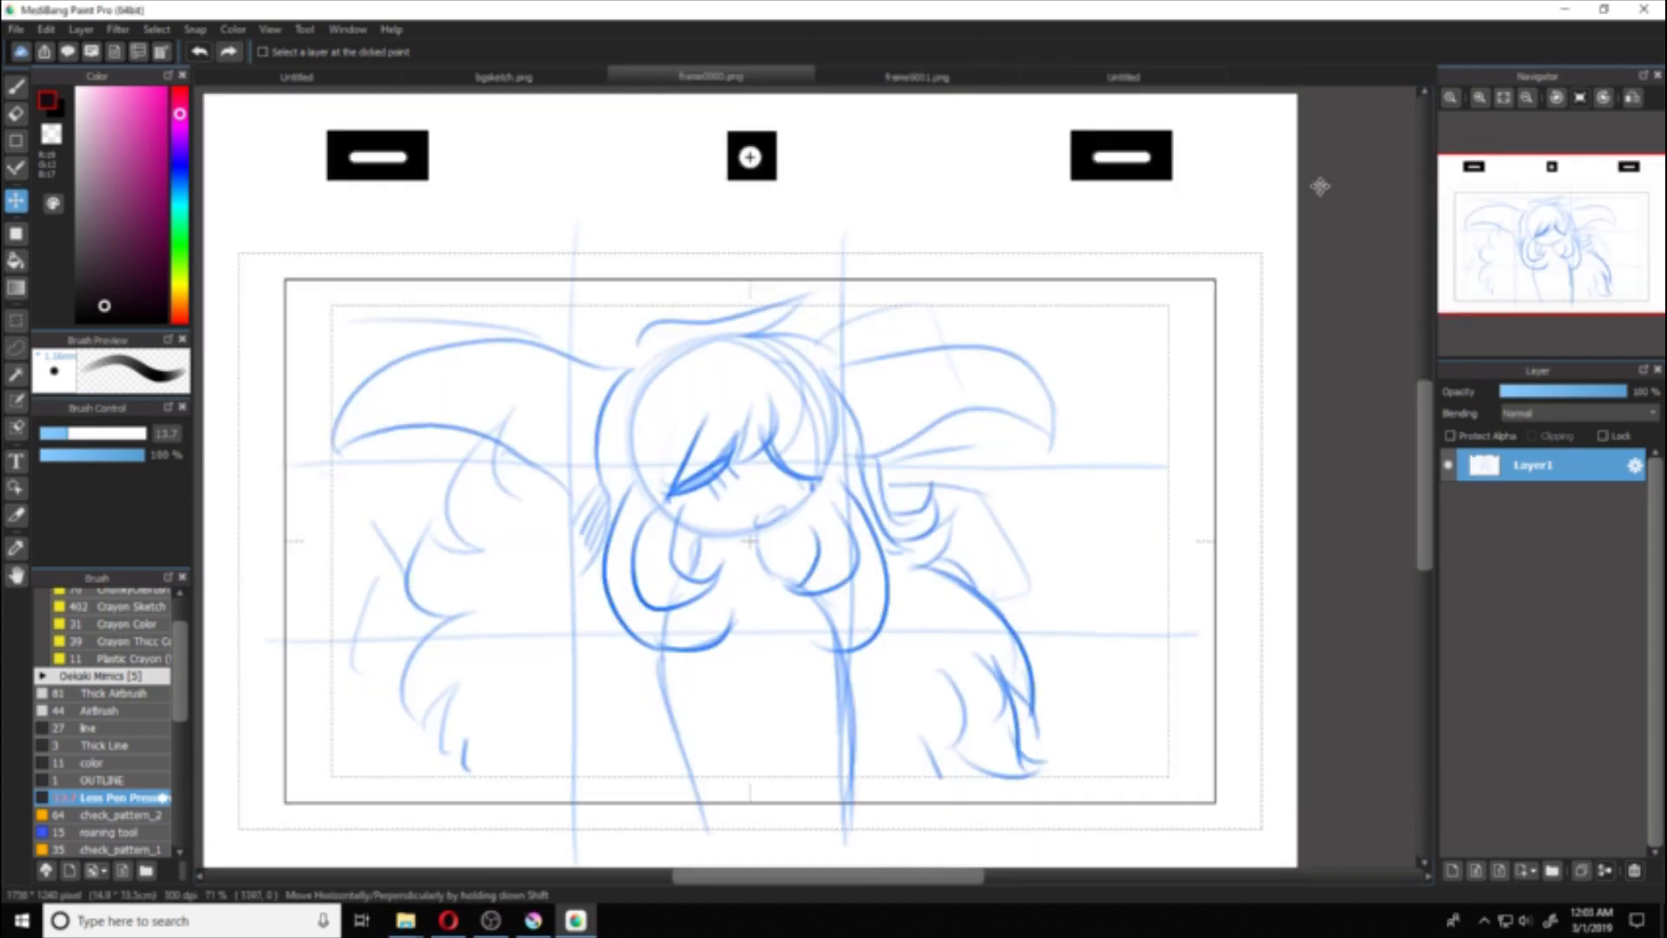
left_click(884, 81)
left_click(885, 81)
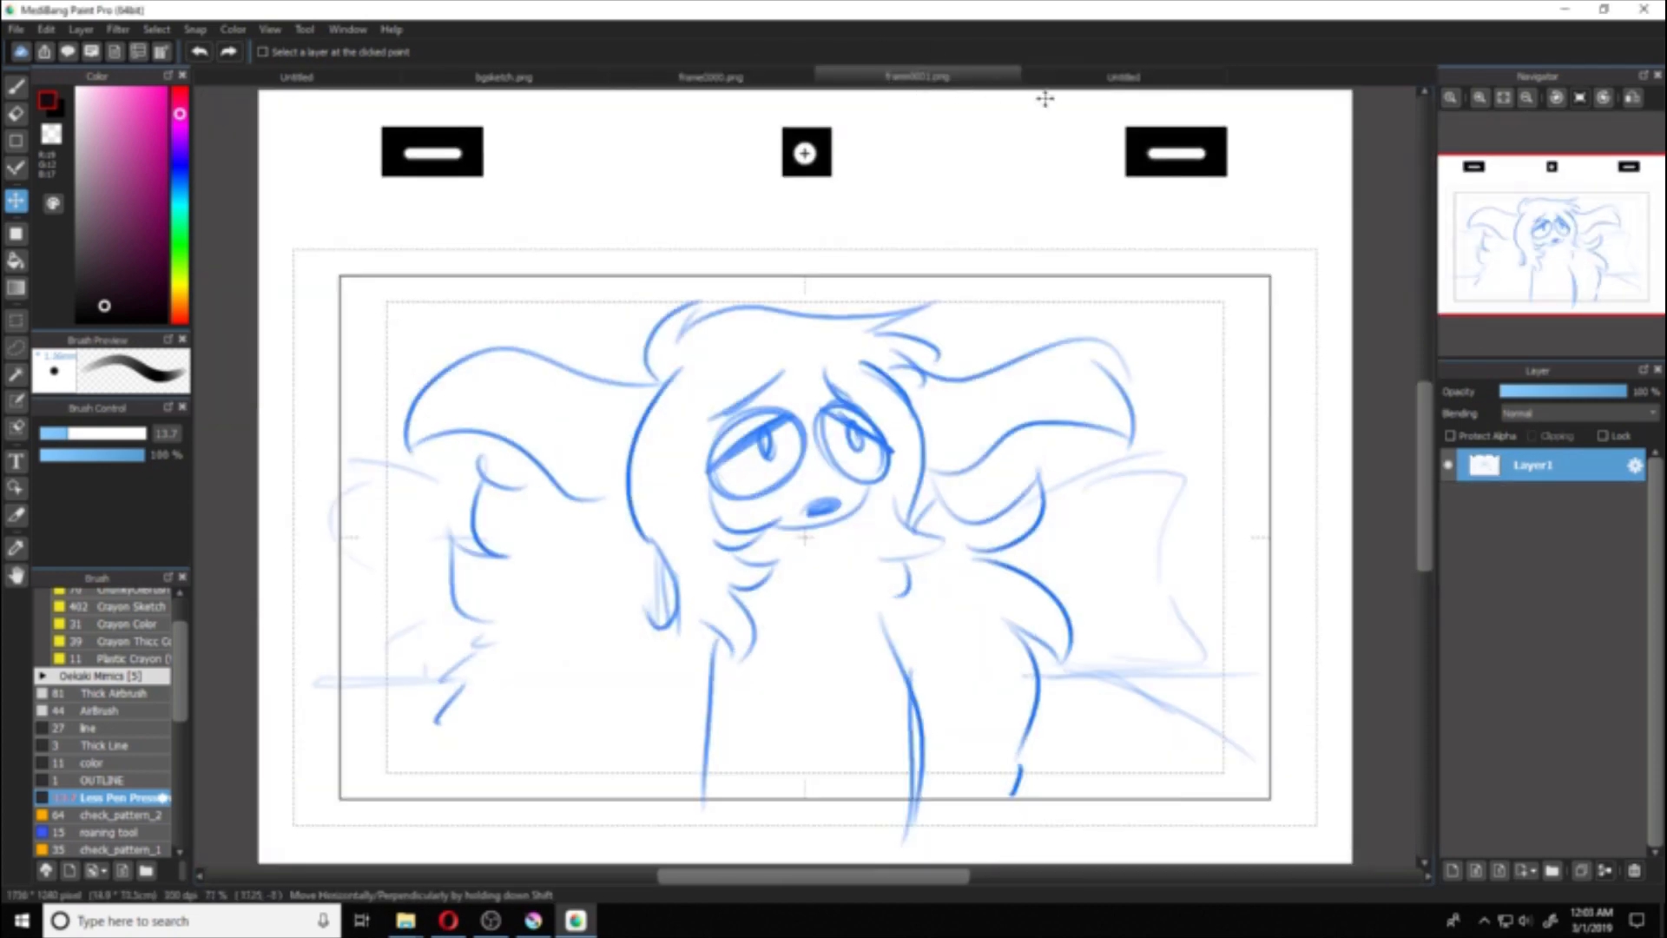
key("ctrl+c")
left_click(1147, 81)
key("ctrl+v")
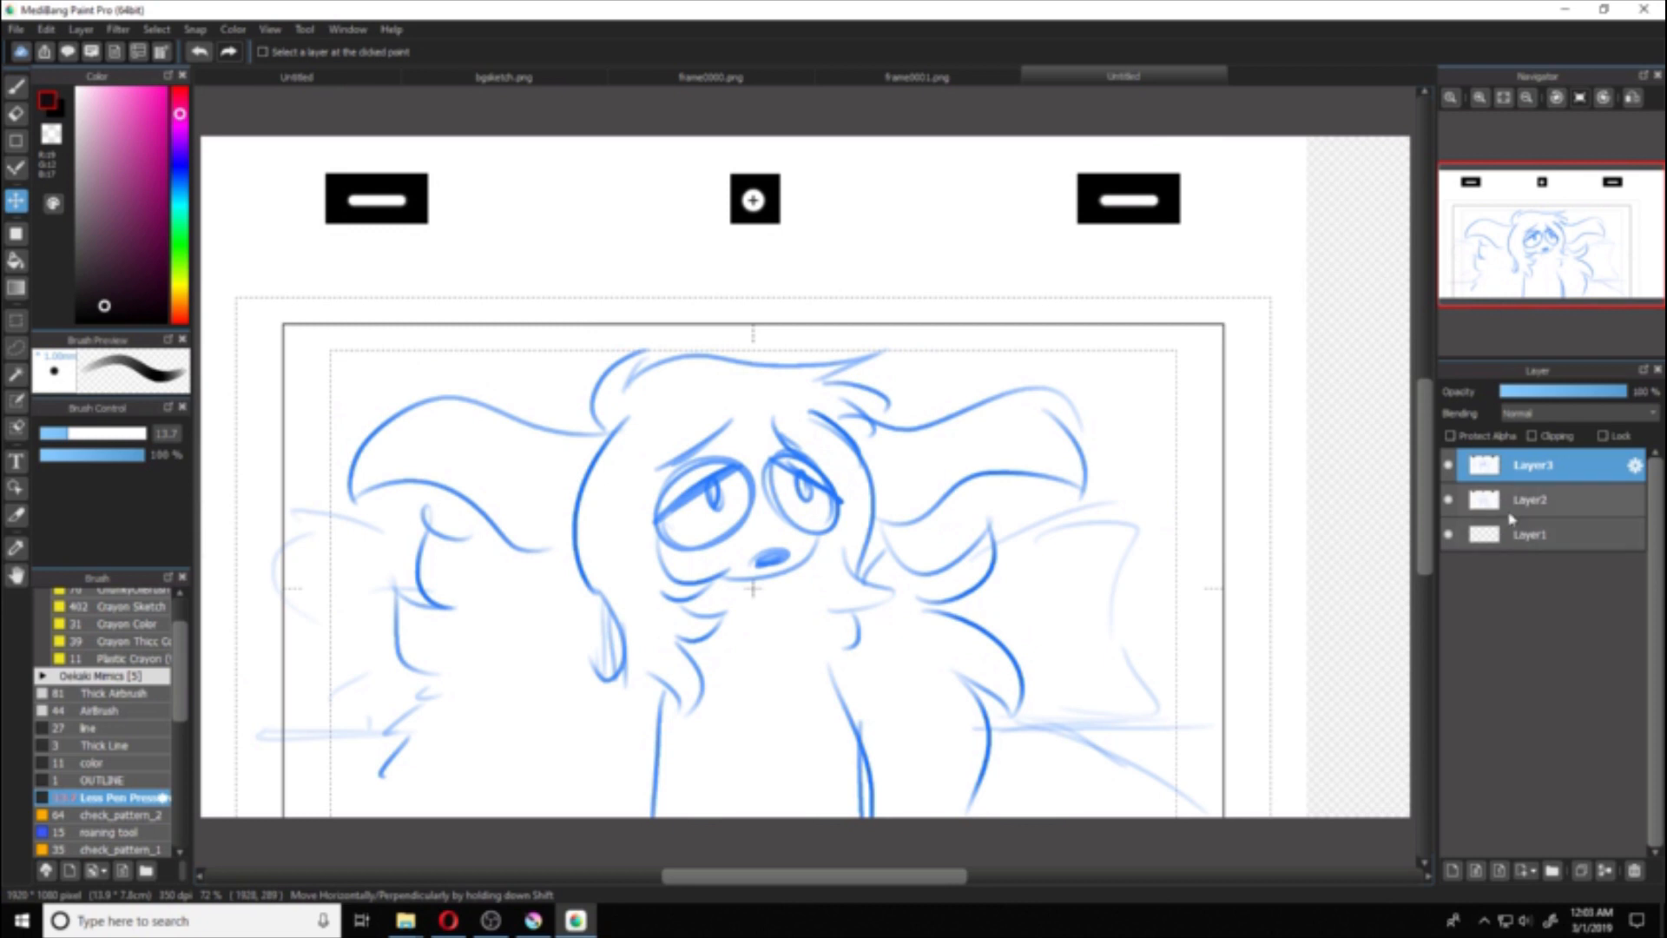
Step: Create a layer folder, move both pasted frame layers into it, and select the folder
left_click(1552, 870)
left_click(1529, 526)
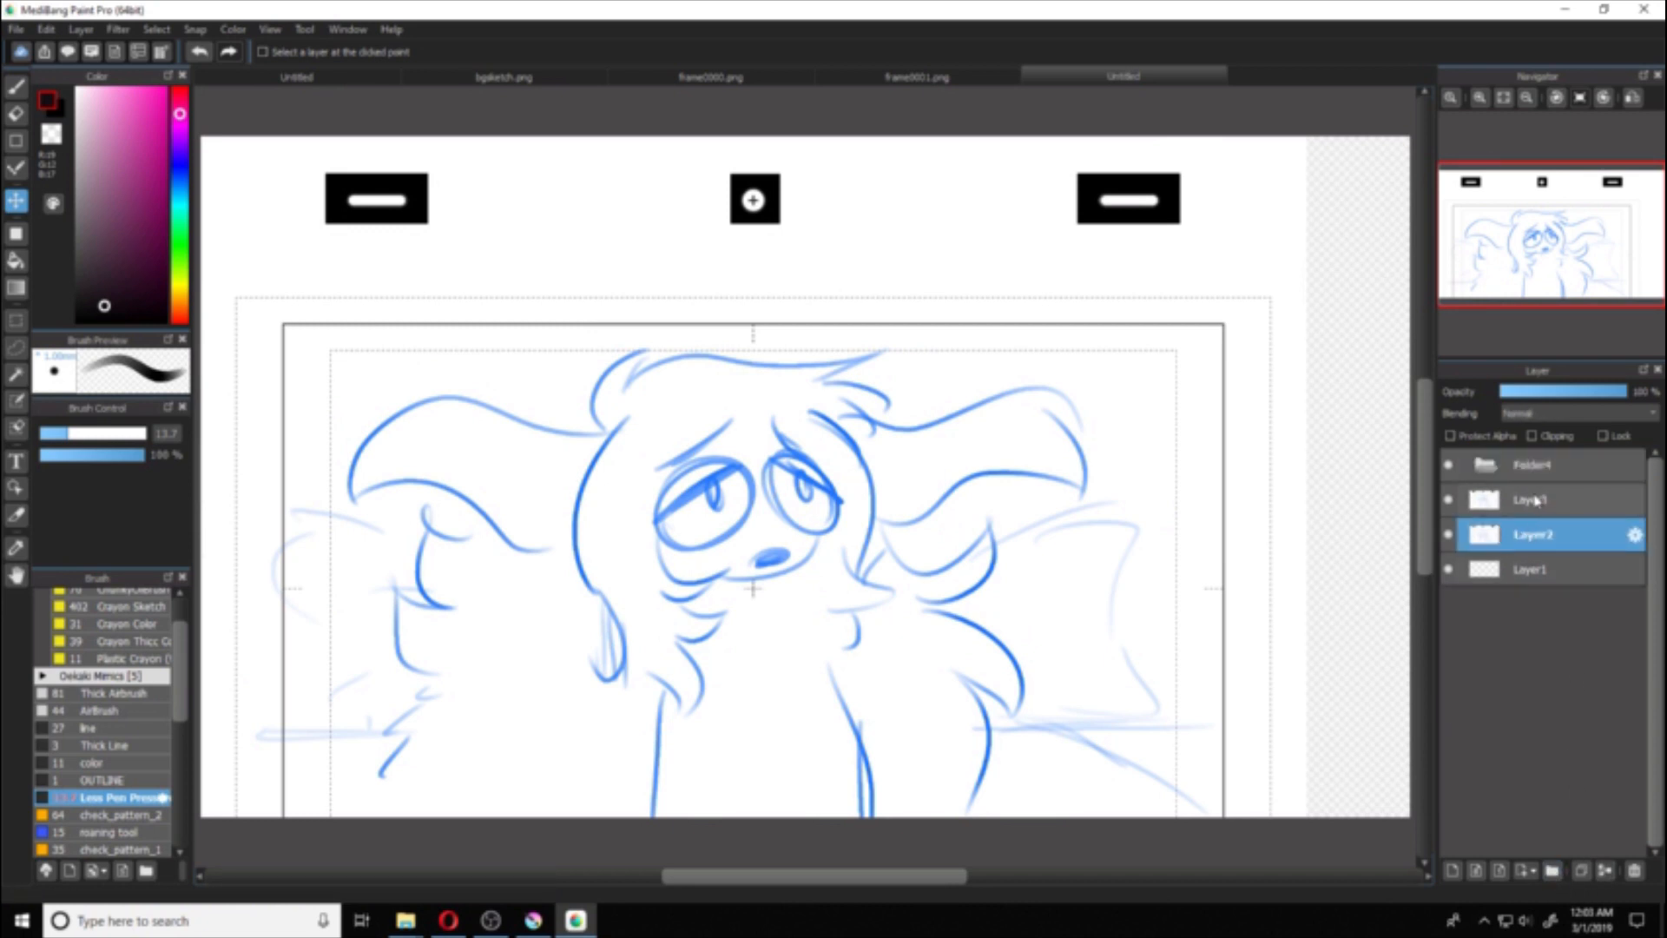
left_click(1534, 501, "ctrl")
left_click_drag(1535, 504, 1540, 469)
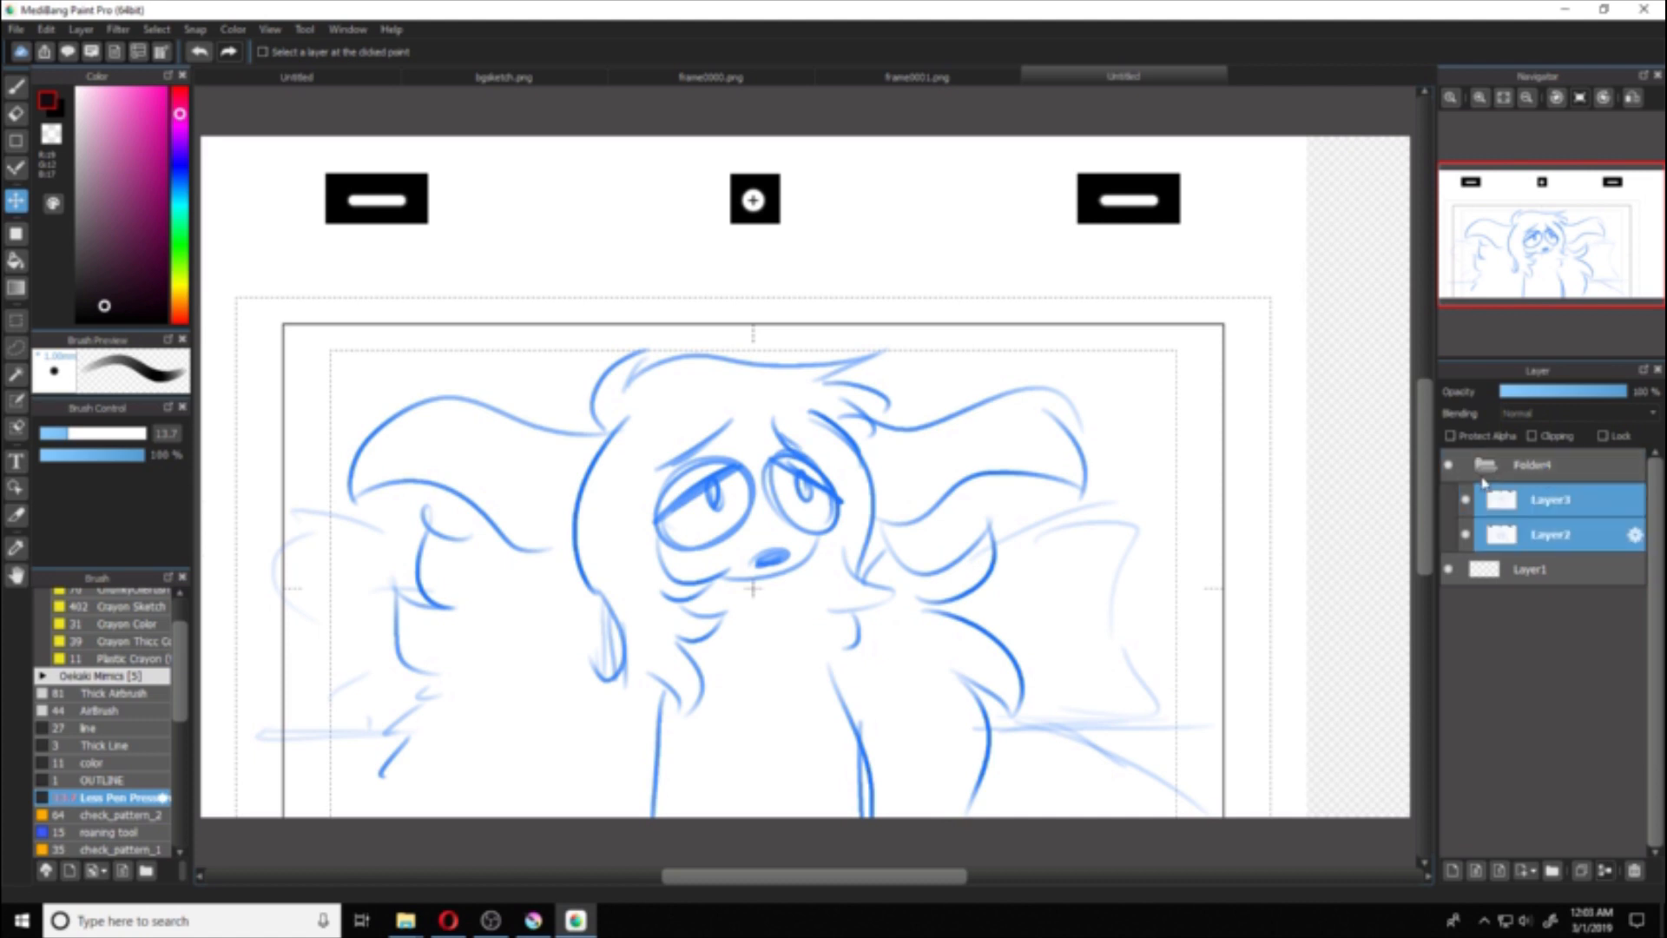
left_click(1483, 473)
left_click(1486, 473)
left_click(1487, 473)
left_click(1487, 473)
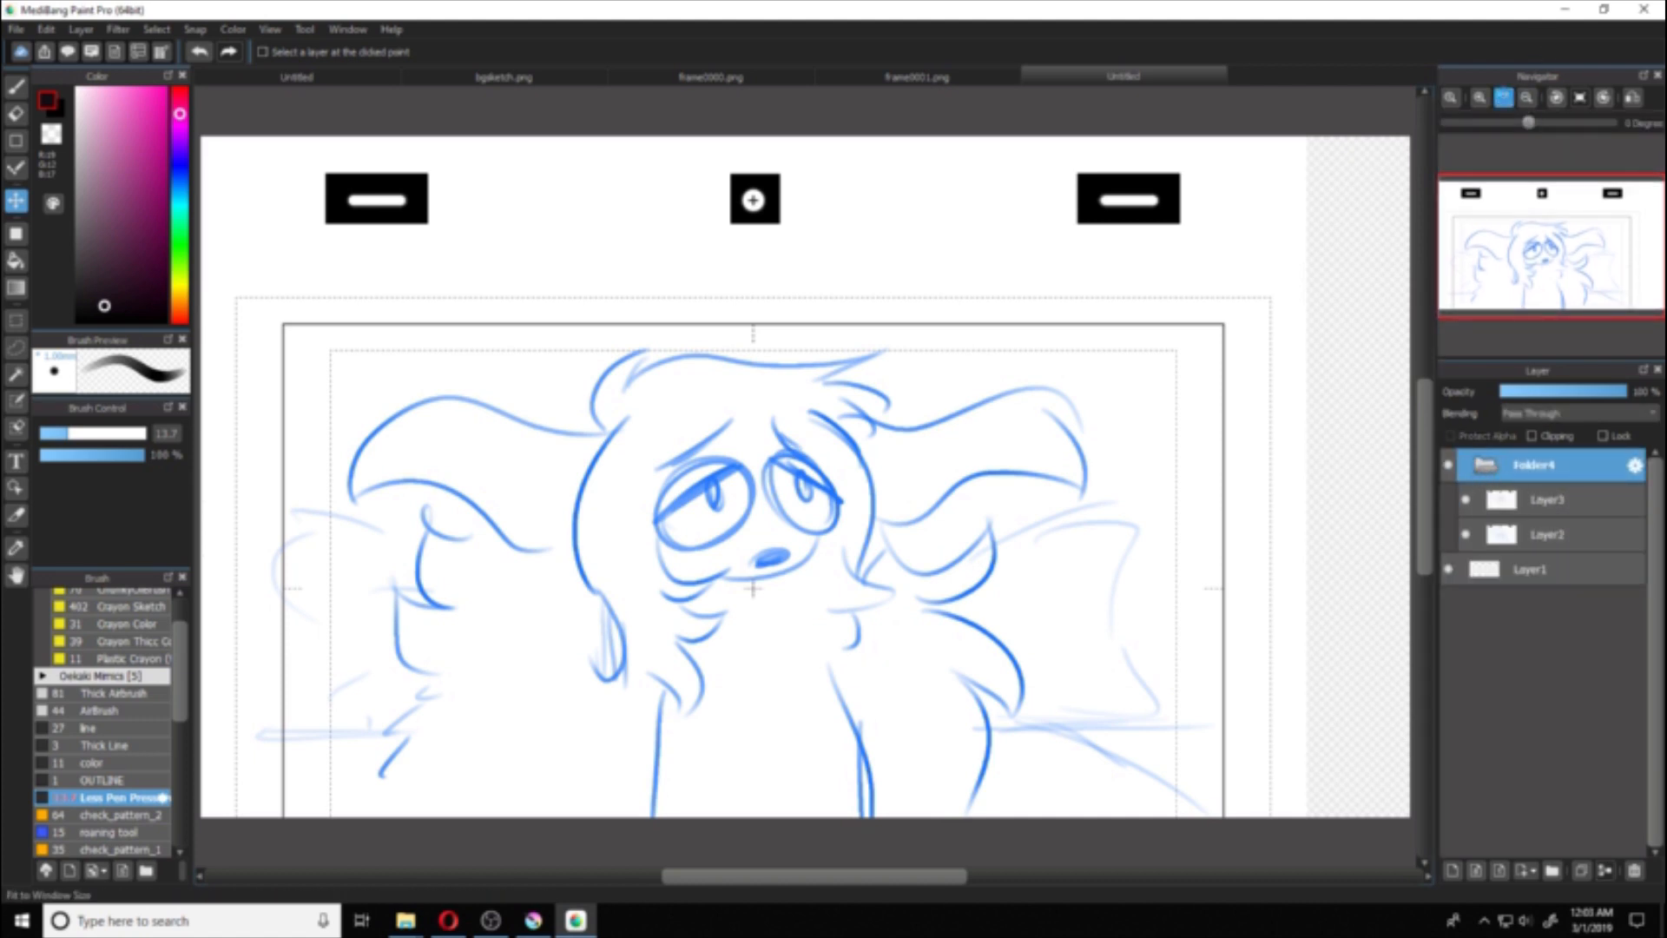
Step: Reposition and enlarge the folder's frame drawings together so the solid layout frame lines up with the canvas edges
left_click(1530, 98)
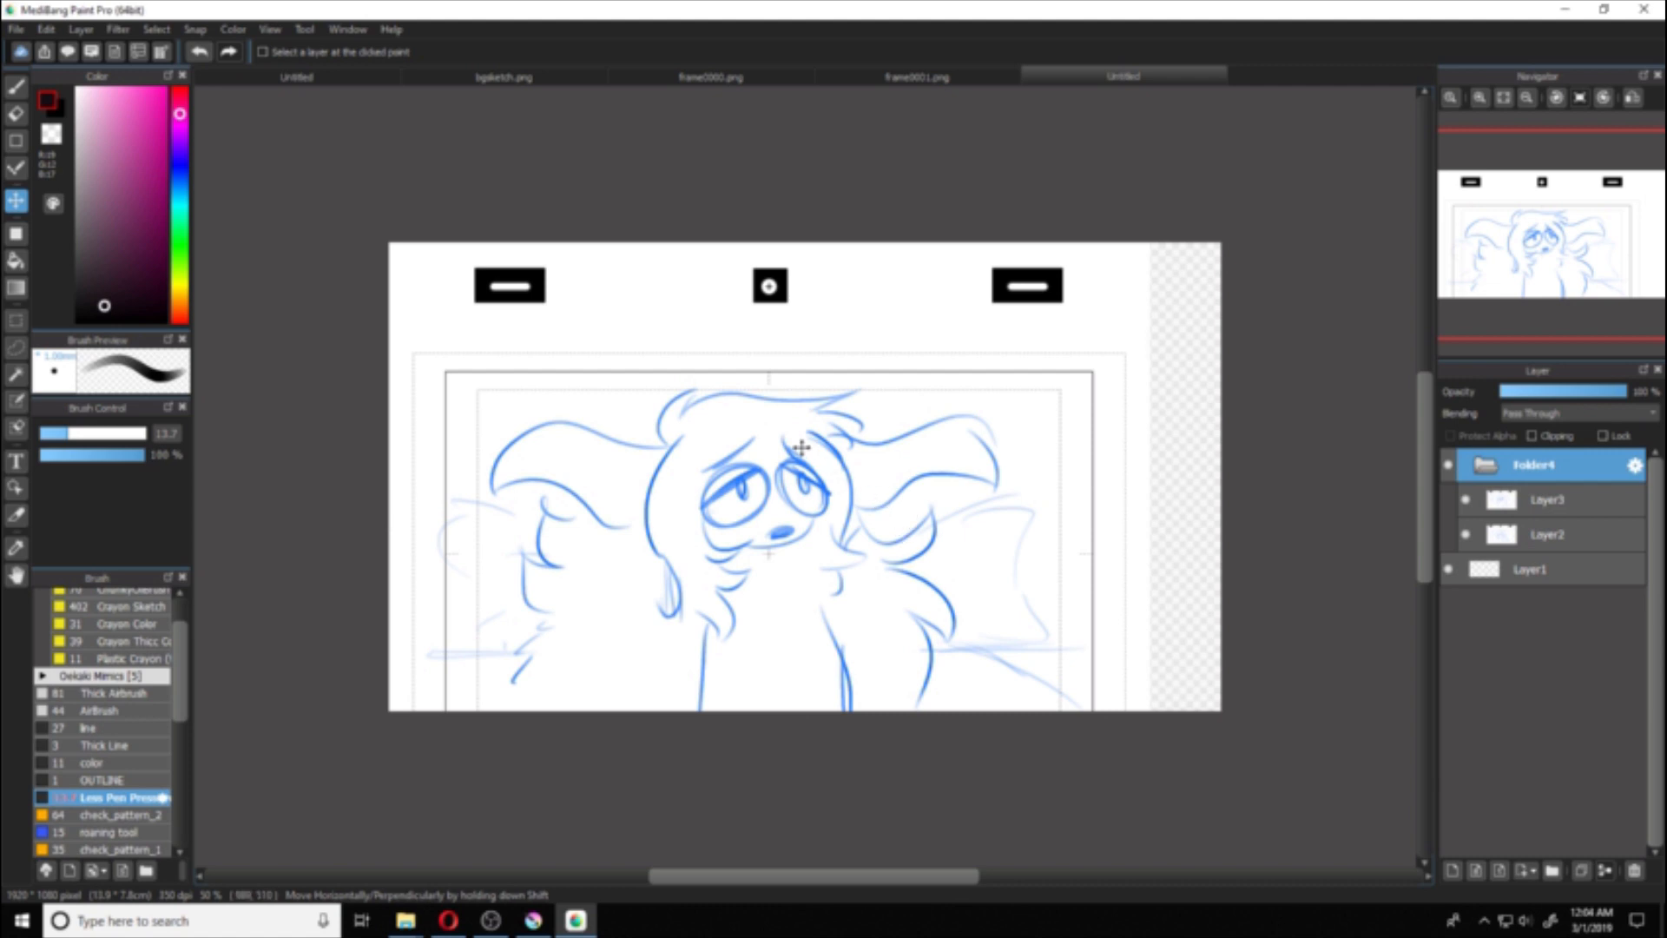
mouse_move(795, 488)
left_mouse_down()
mouse_move(821, 414)
mouse_move(847, 413)
left_mouse_up()
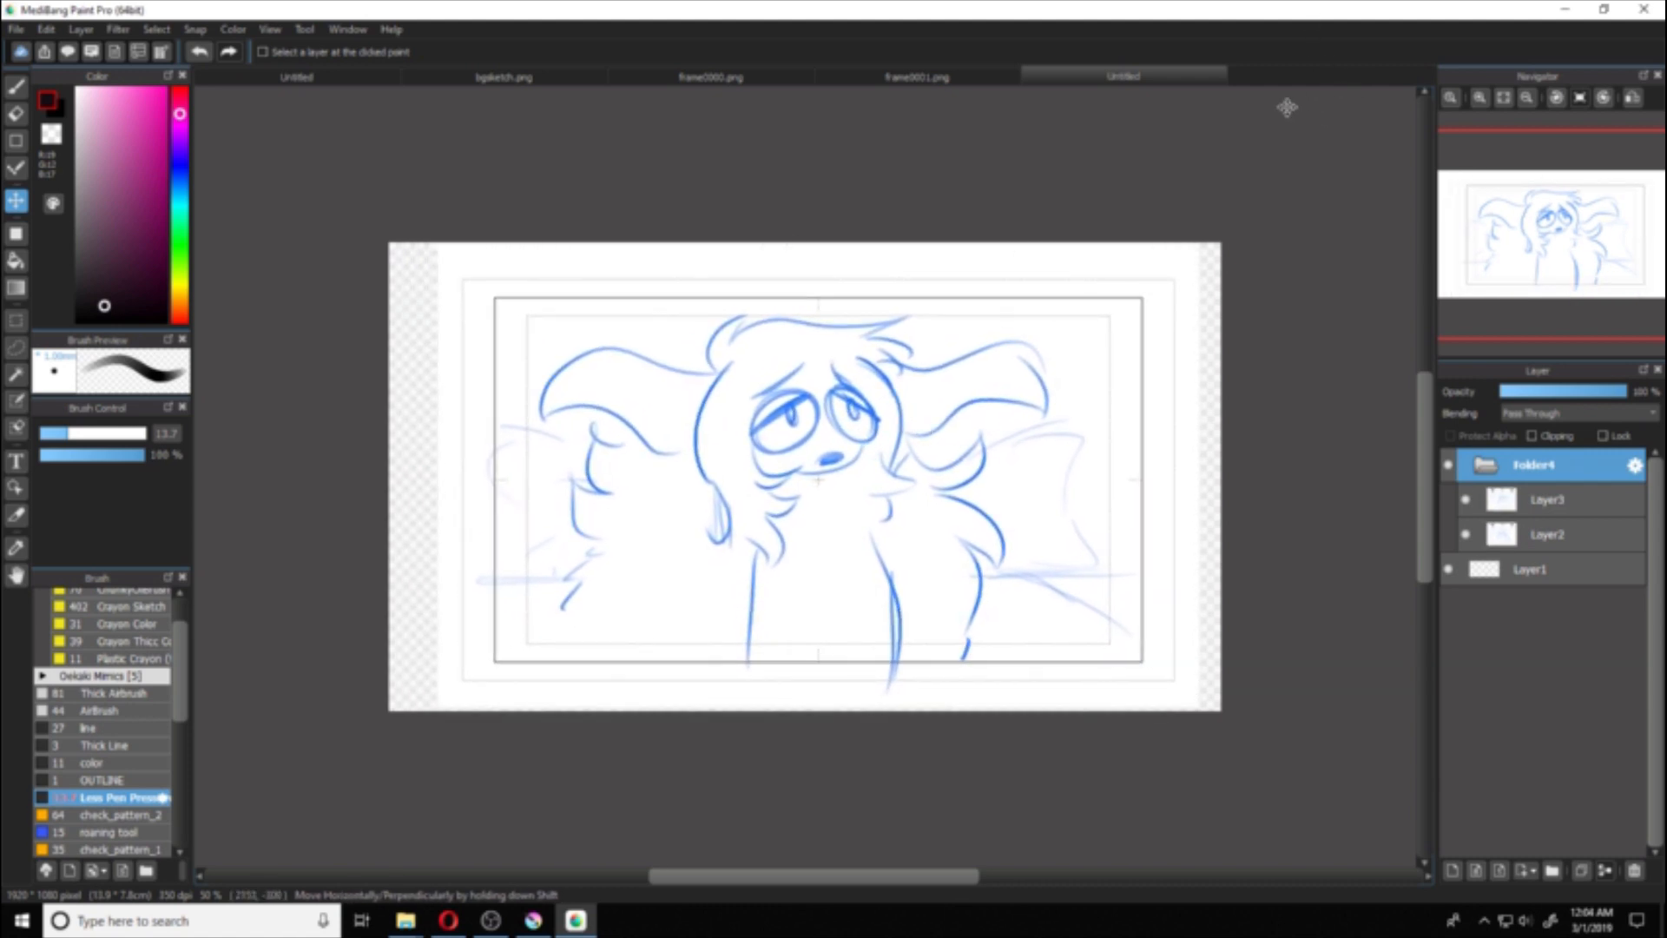
key("ctrl+t")
mouse_move(1199, 130)
left_mouse_down()
mouse_move(1276, 81)
mouse_move(1436, 75)
left_mouse_up()
left_click_drag(1053, 332, 1046, 320)
left_click_drag(1161, 612, 1156, 610)
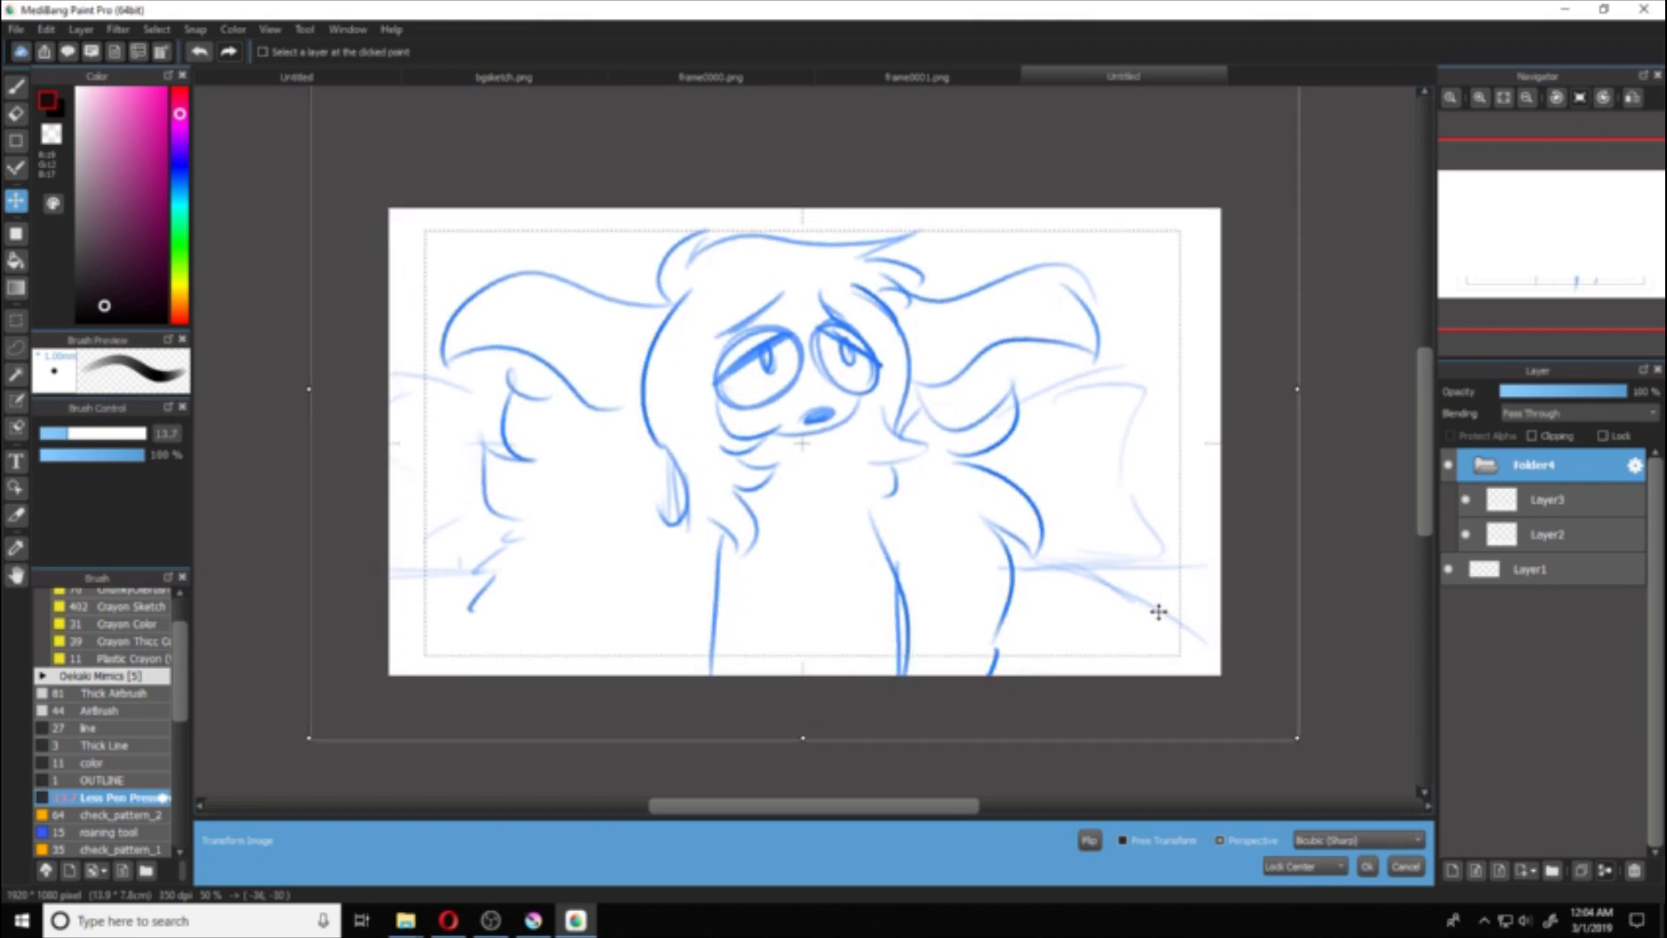
key("Return")
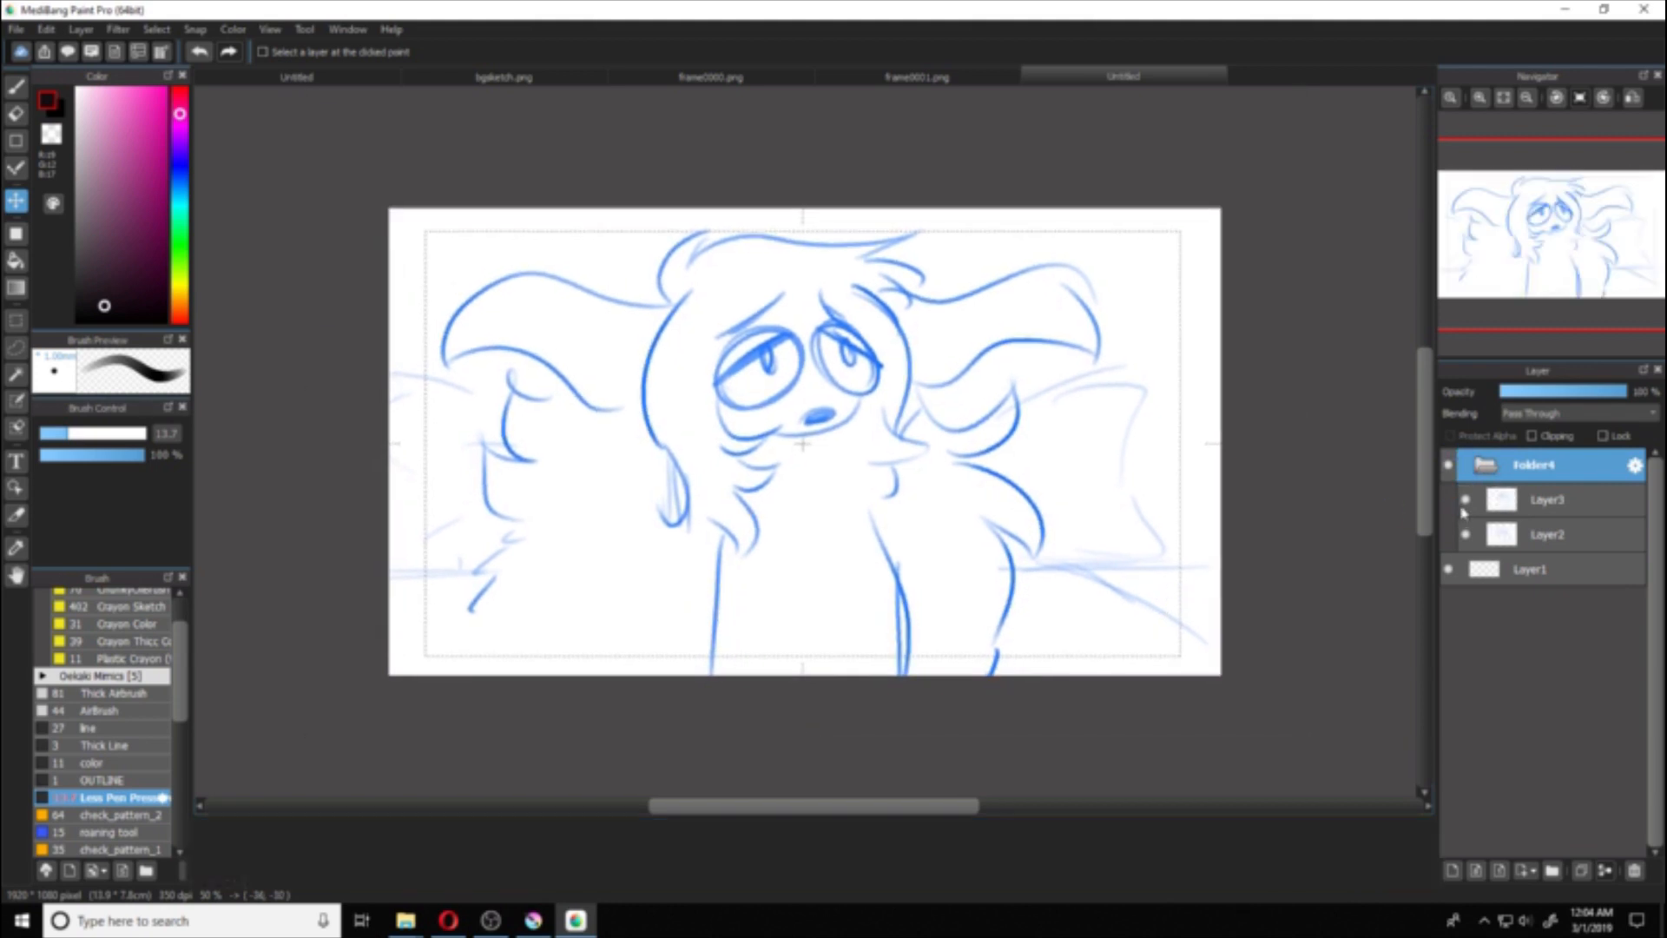
Step: Compare the two scaled frame drawings by toggling the visibility of their layers inside the folder
left_click(1466, 501)
left_click(1459, 514)
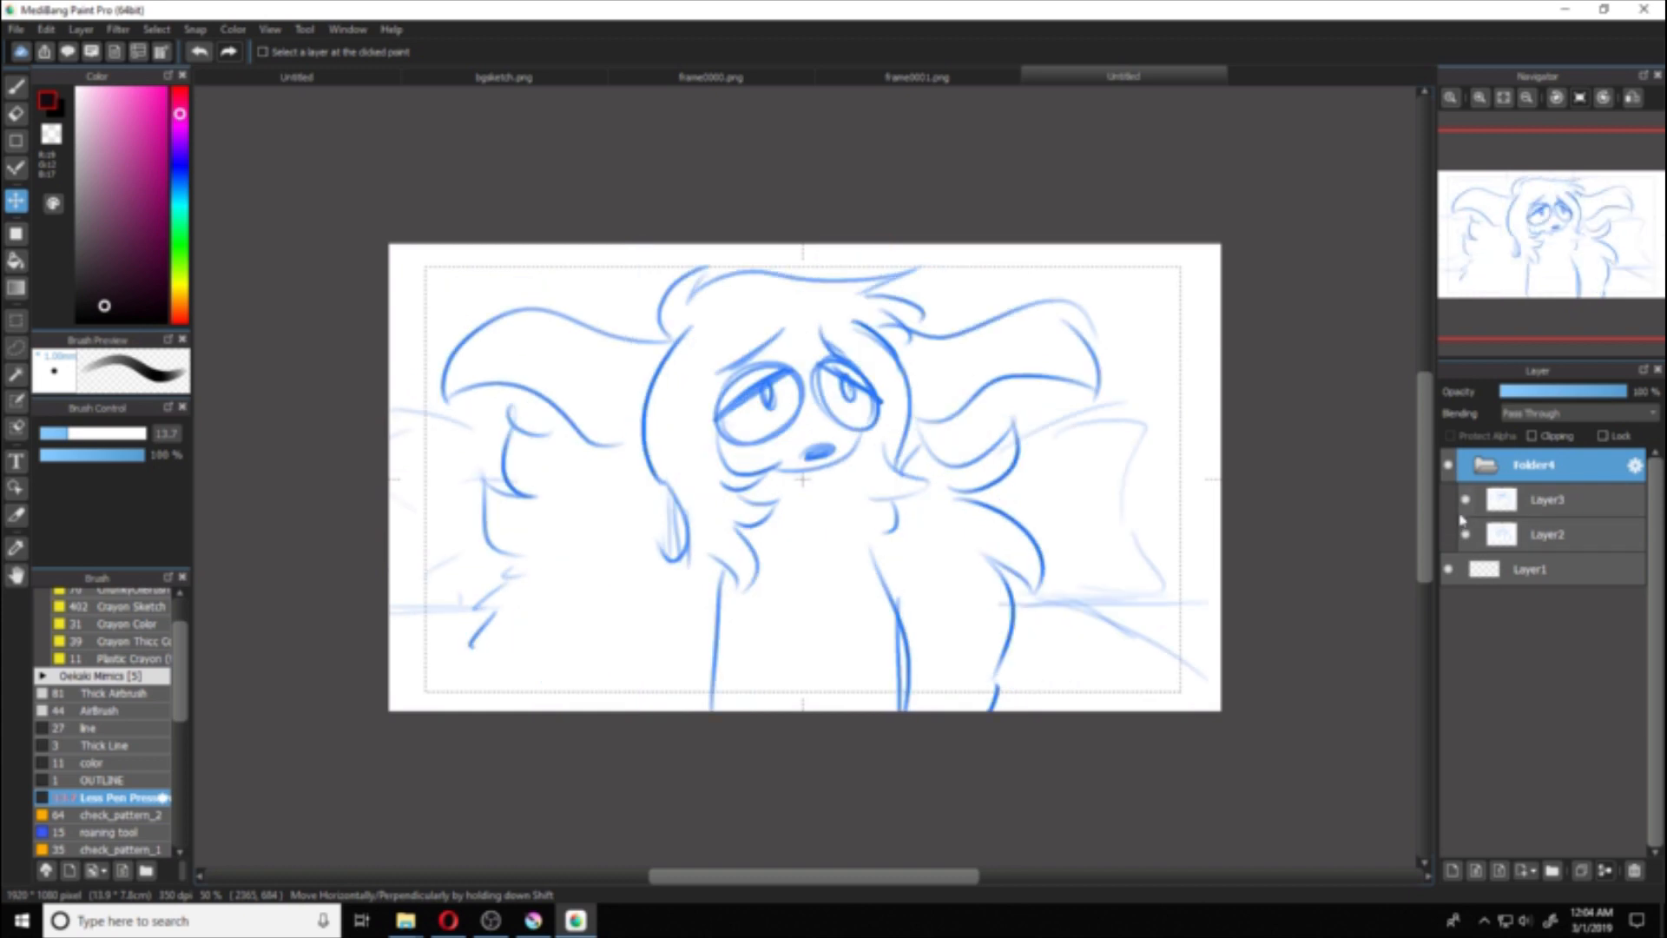
left_click(1466, 513)
left_click(1465, 512)
left_click(1466, 512)
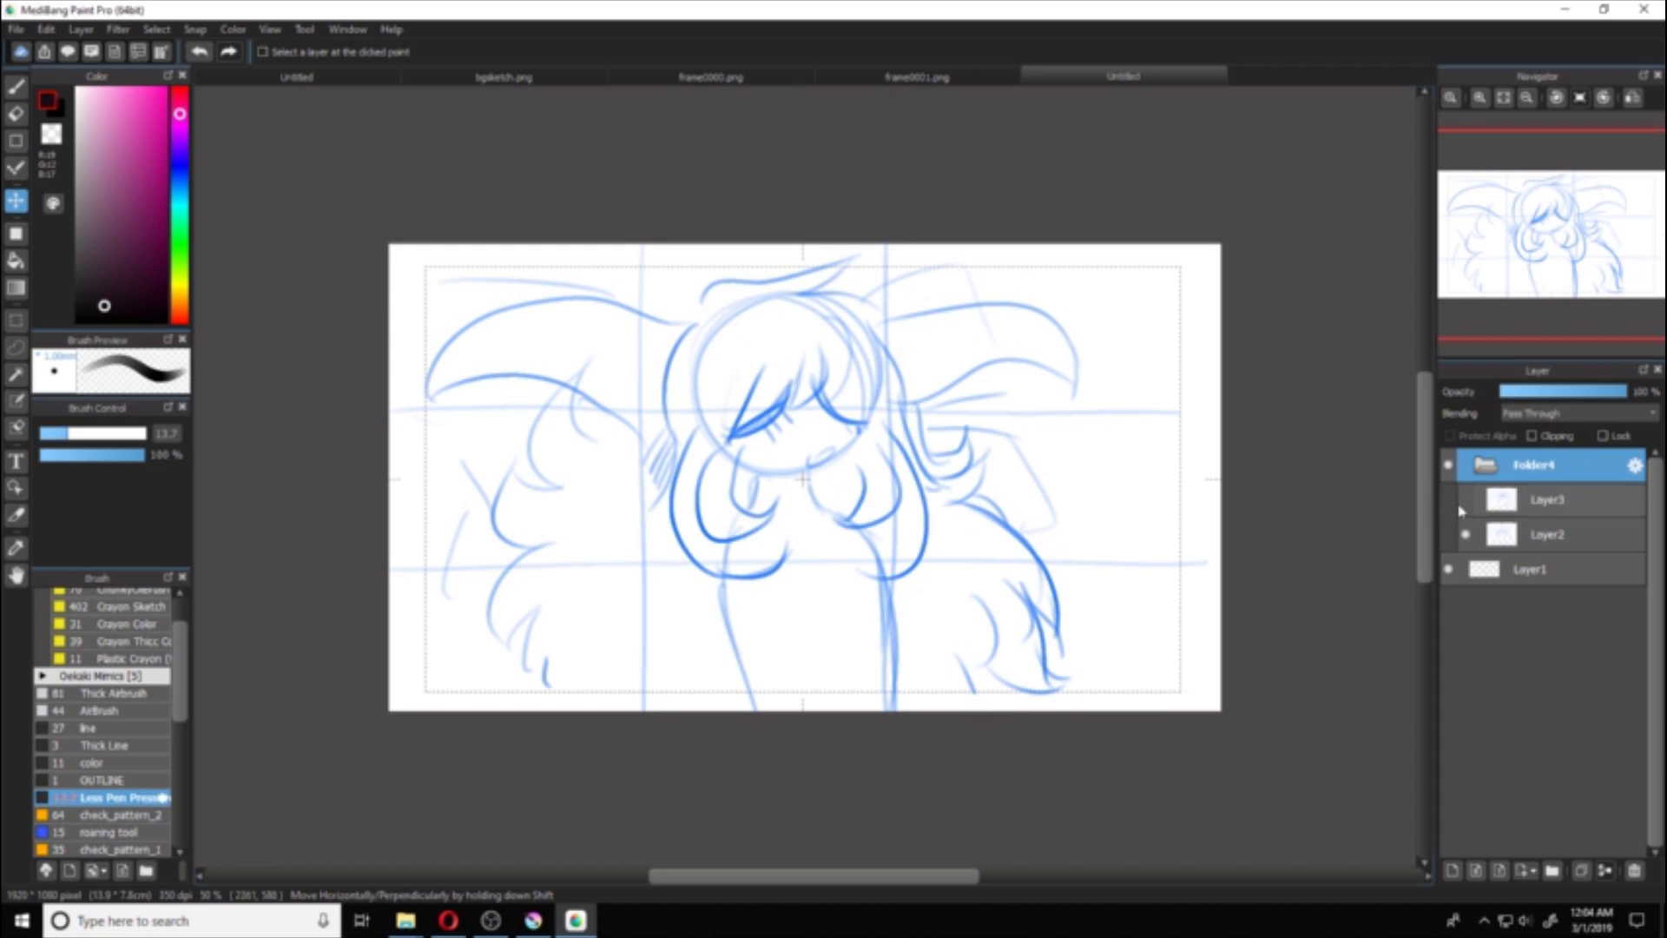
left_click(1465, 501)
left_click(1469, 503)
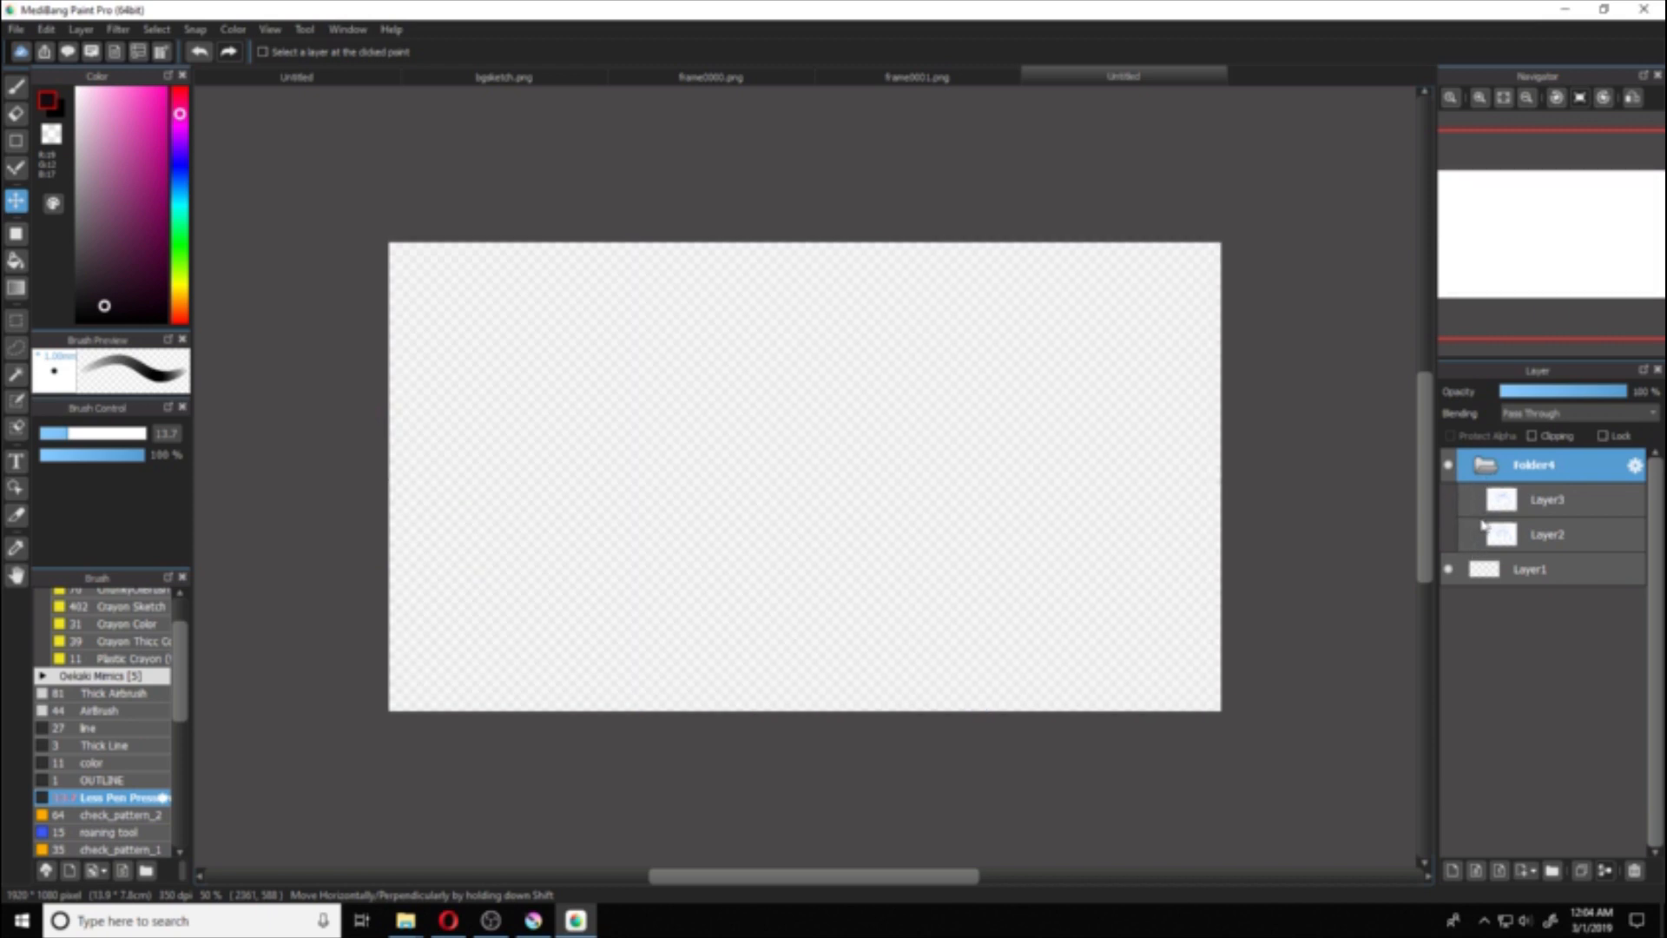
left_click(1469, 533)
Step: Switch to Krita and sketch light curved fur strokes below the character's left shoulder area on frame 4
left_click(533, 921)
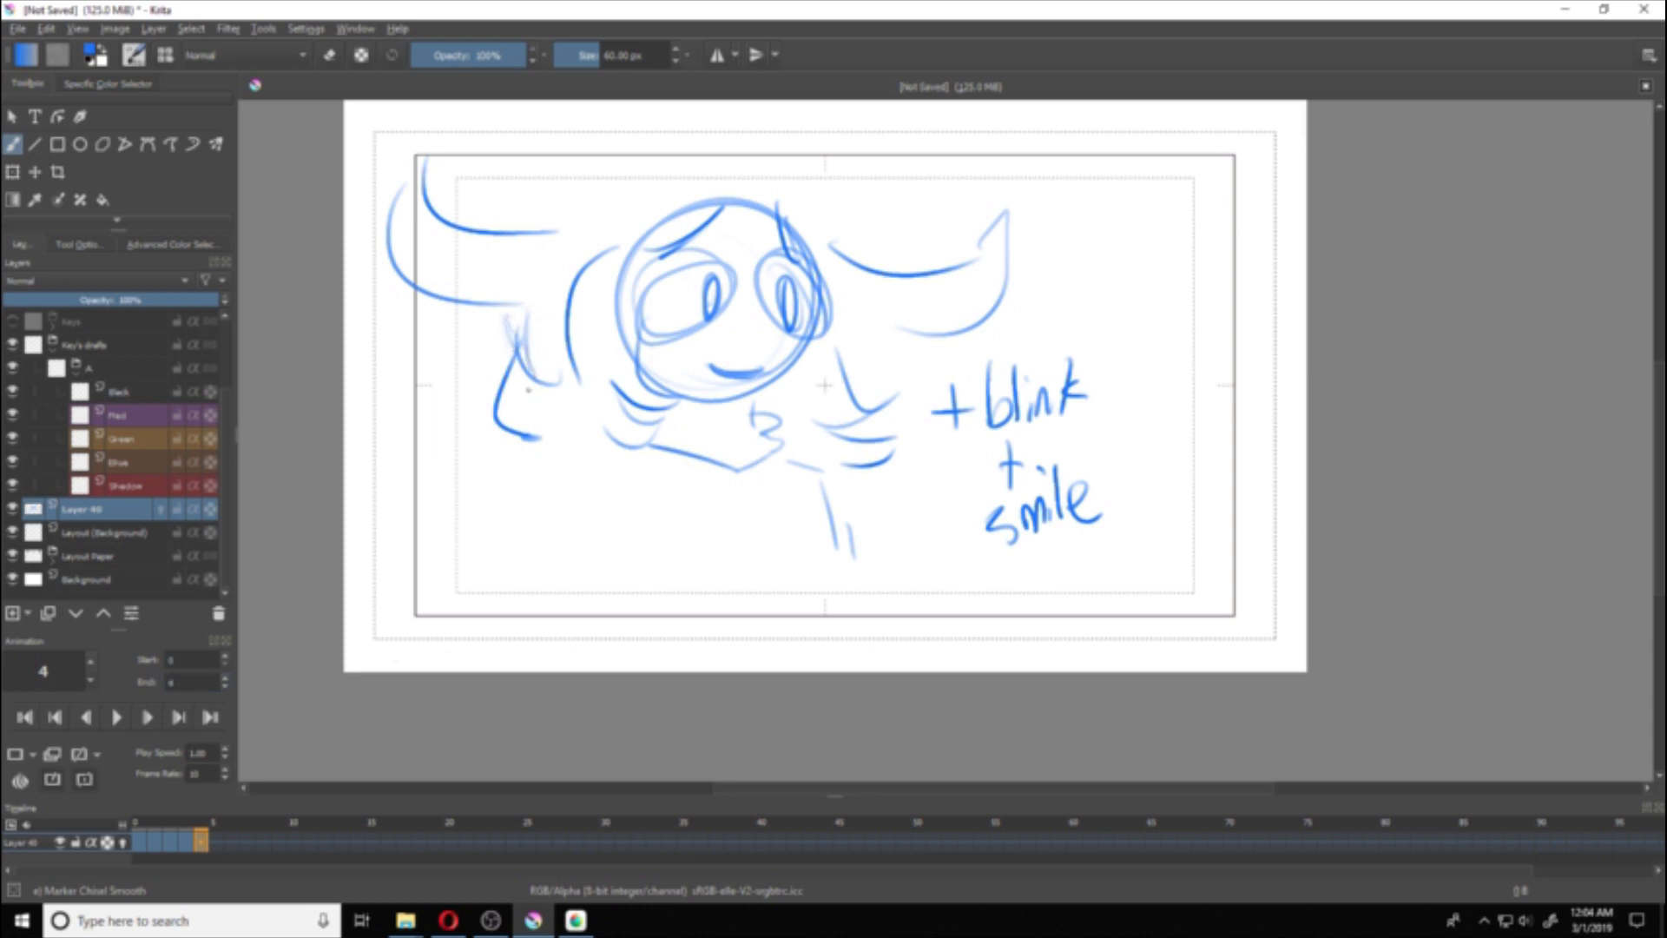
mouse_move(454, 435)
left_mouse_down()
mouse_move(454, 502)
mouse_move(498, 505)
left_mouse_up()
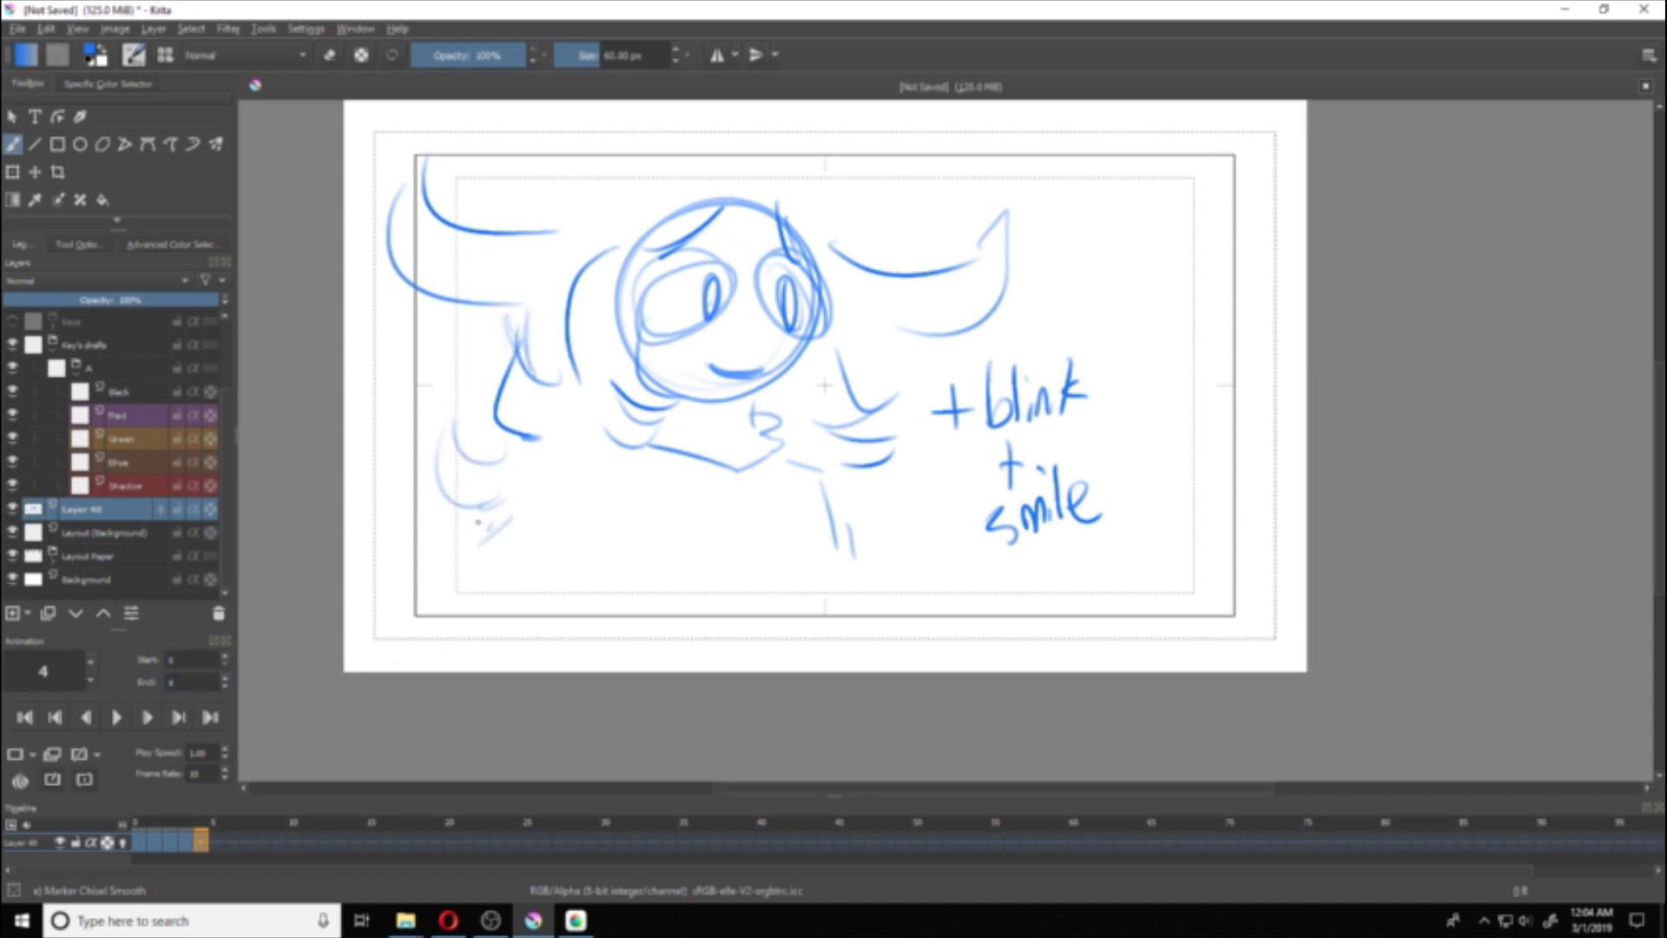